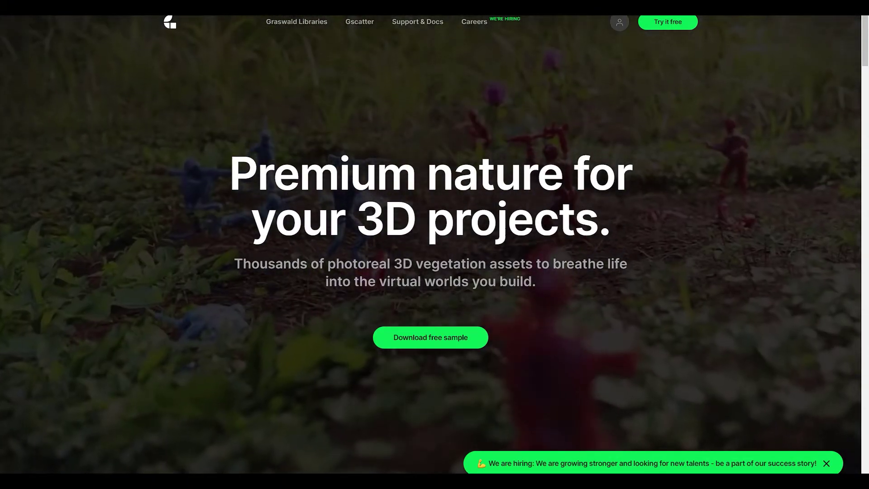
Look through the Graswald homepage for the vegetation libraries, supported software, asset quality and Gscatter scattering tool.
scroll(540, 252, down, 3)
scroll(425, 236, up, 2)
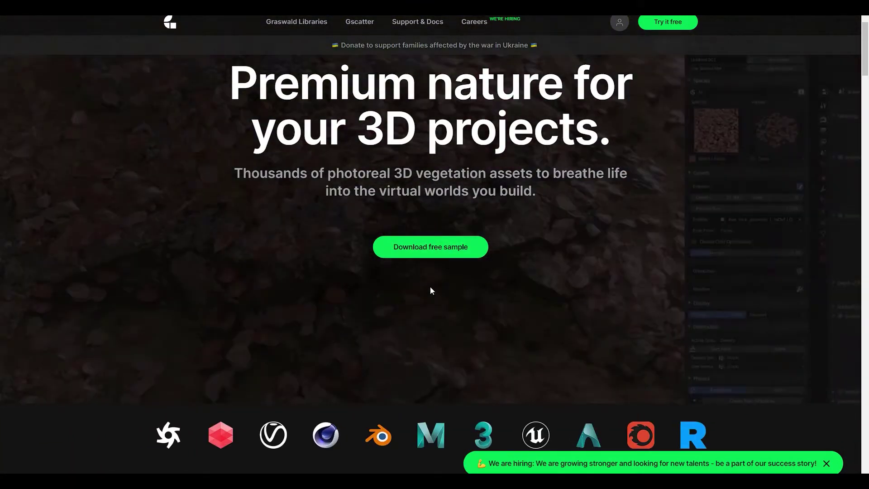
scroll(430, 291, down, 4)
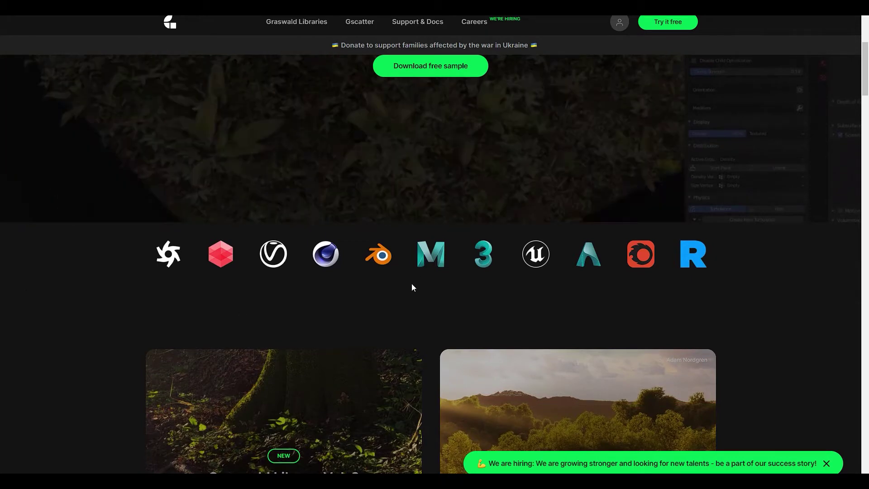
scroll(476, 292, down, 4)
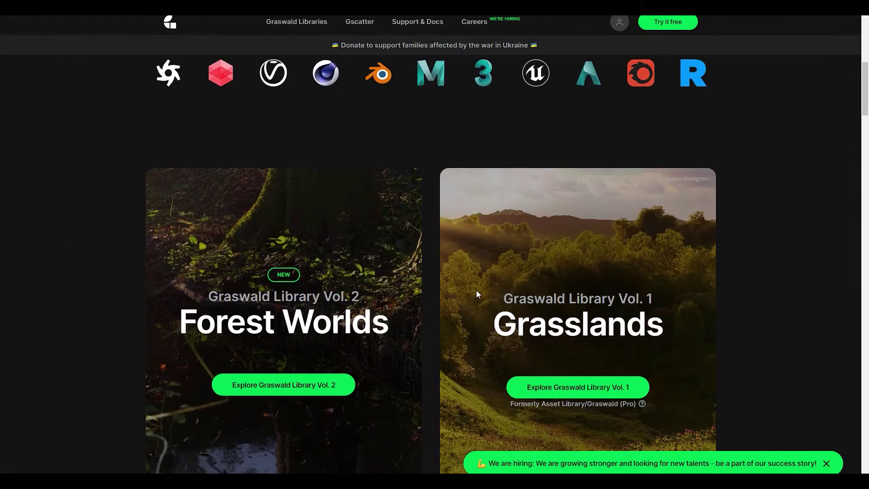
scroll(477, 294, down, 4)
scroll(473, 292, down, 7)
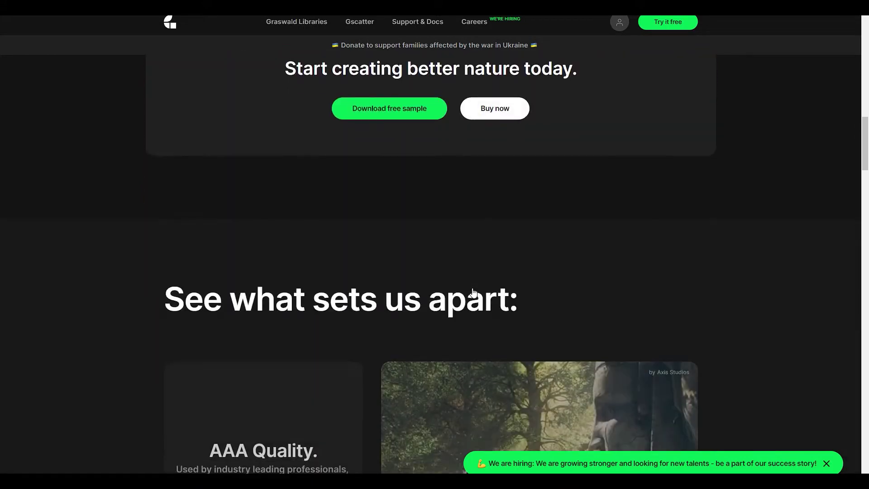
scroll(473, 292, down, 6)
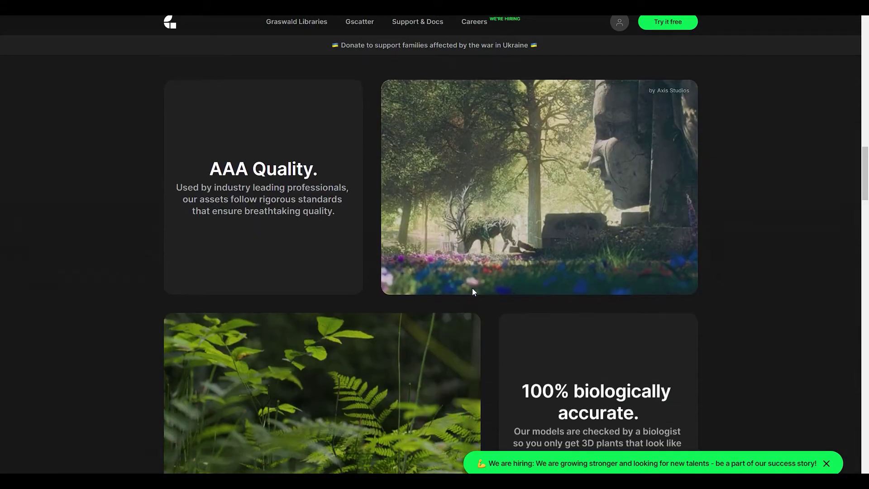
scroll(488, 319, down, 3)
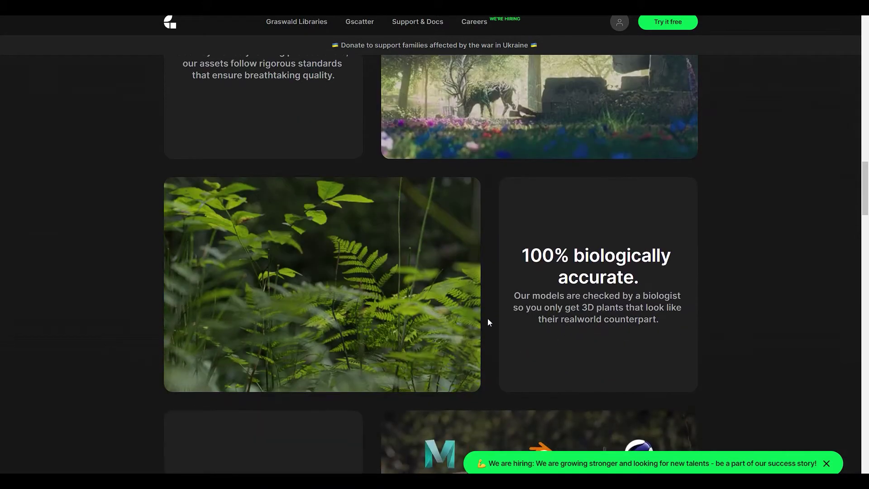
scroll(488, 319, down, 3)
scroll(488, 318, down, 3)
scroll(488, 319, down, 3)
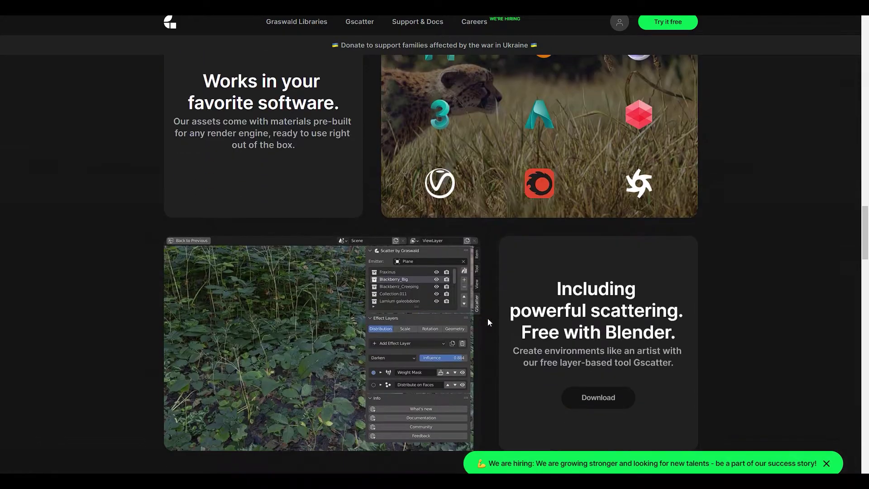
scroll(487, 318, down, 3)
Revisit the Forest Worlds and Grasslands library offers and show the Gscatter downloads on the account's samples page.
scroll(487, 318, up, 6)
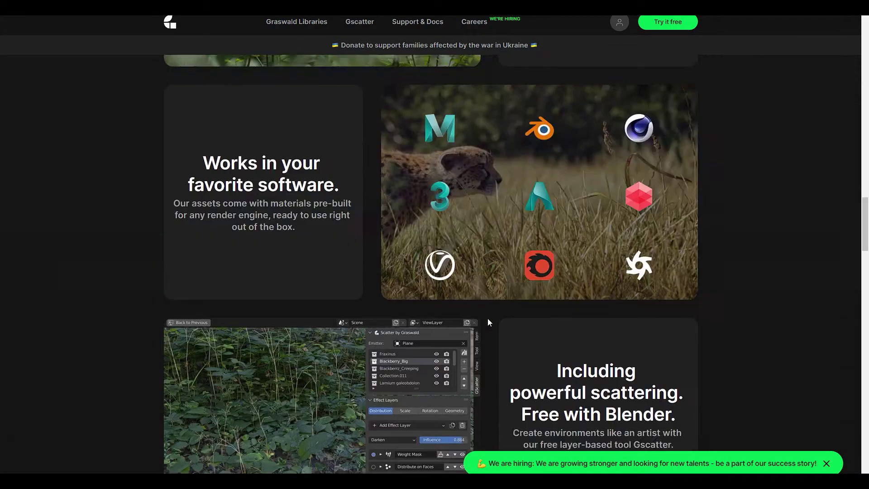
scroll(487, 318, up, 15)
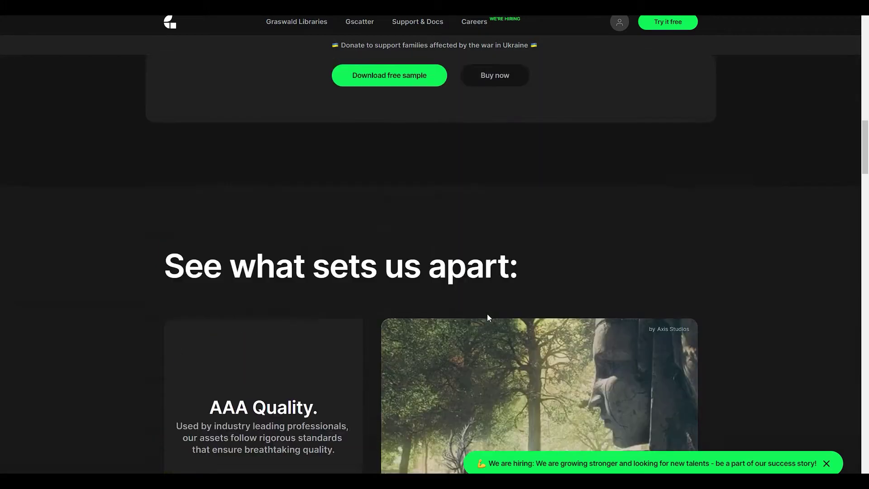
scroll(512, 284, up, 10)
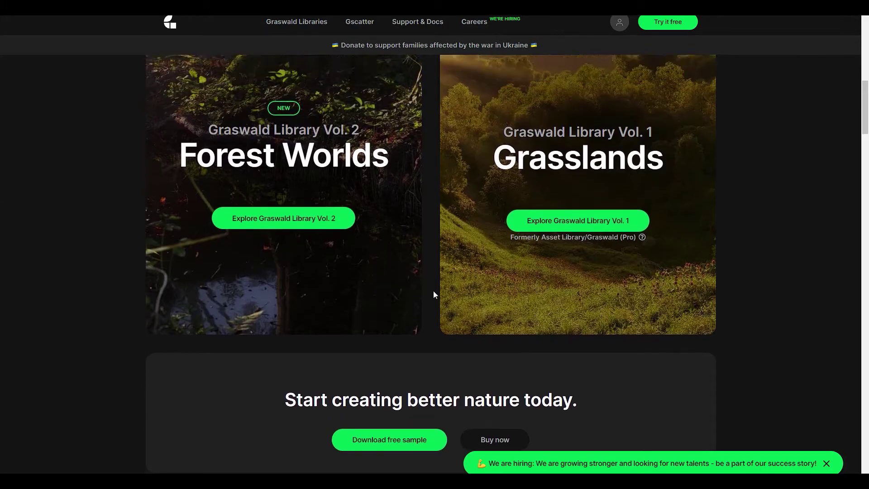
scroll(434, 292, up, 5)
scroll(434, 292, down, 2)
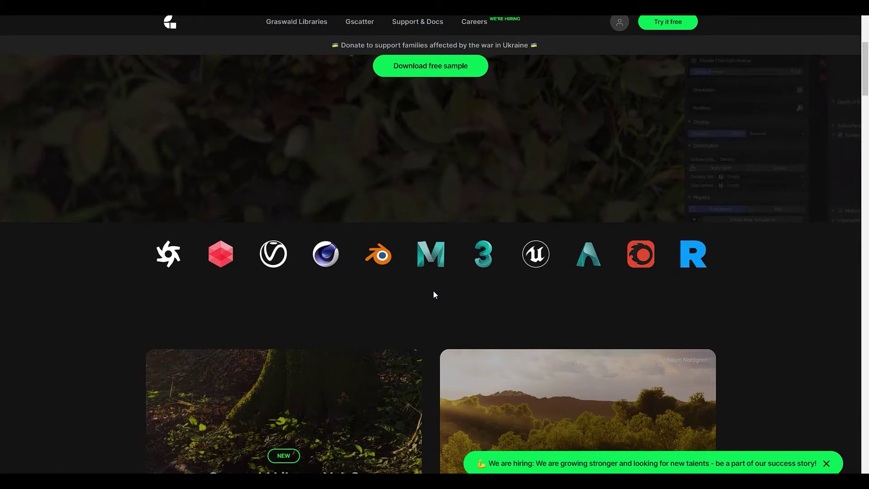
scroll(440, 330, down, 3)
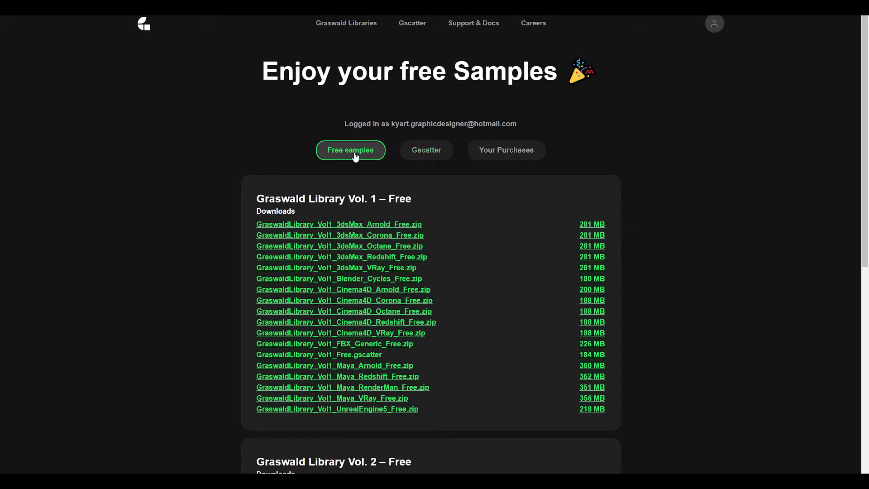
click(426, 151)
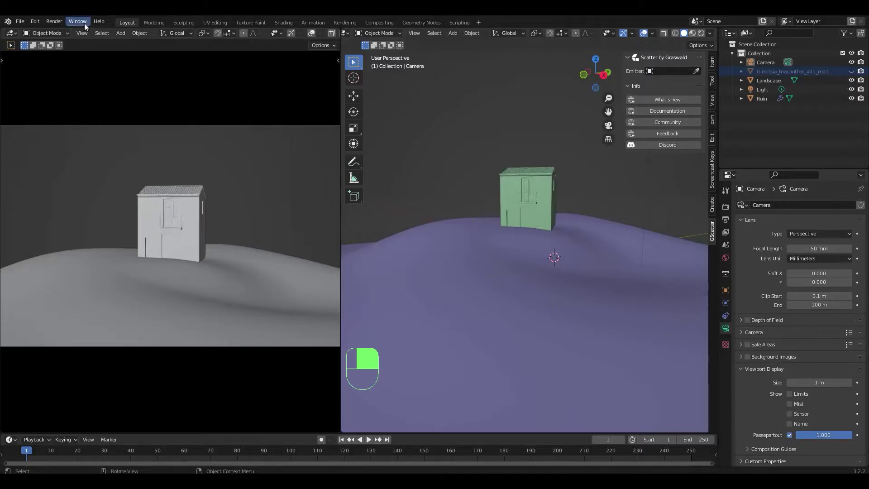
Switch to Blender and check in the preferences that the GScatter by Graswald add-on is enabled.
click(35, 21)
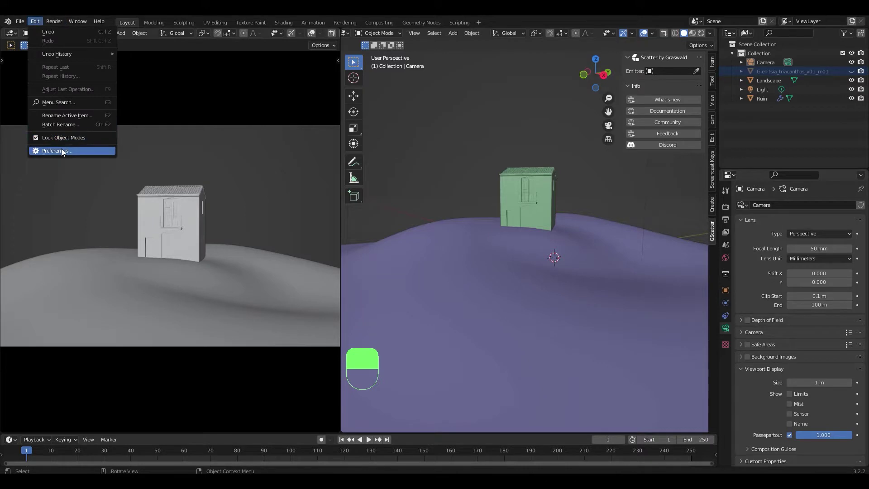
click(61, 150)
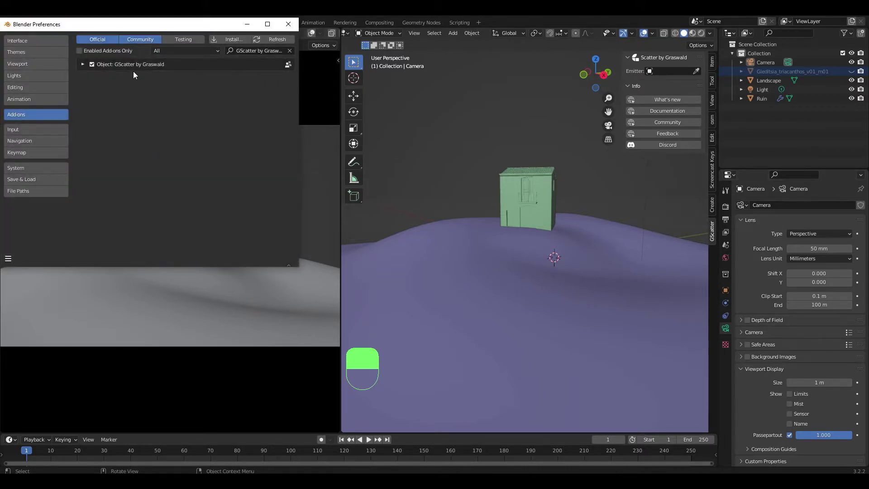
click(246, 25)
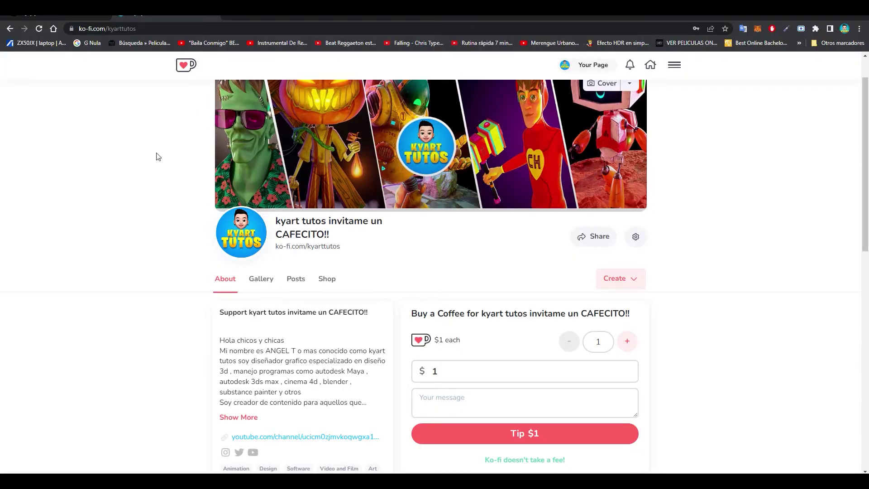
Look through the kyarttutos Ko-fi page, including the tip section and the 3D models in its shop.
scroll(678, 280, down, 1)
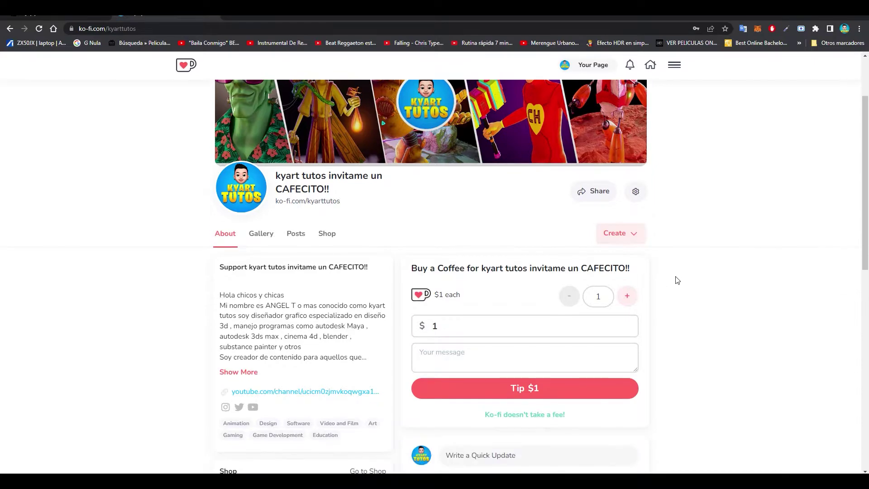
scroll(678, 281, down, 6)
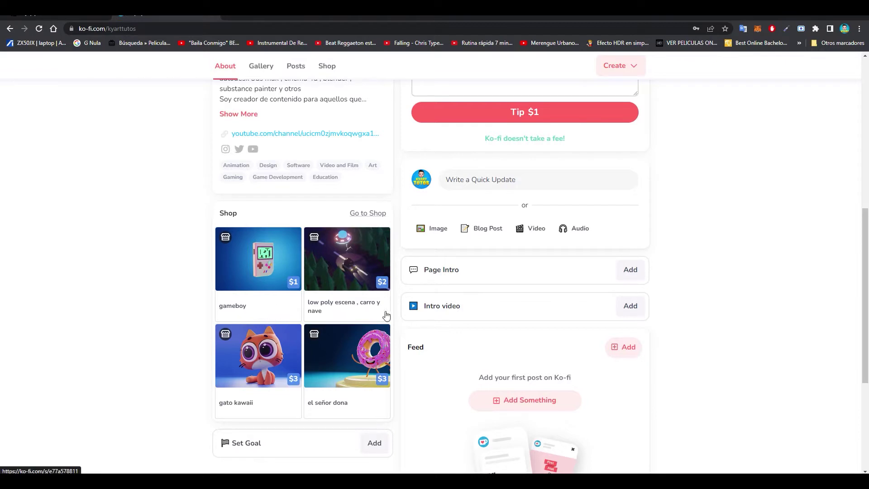
scroll(716, 246, down, 3)
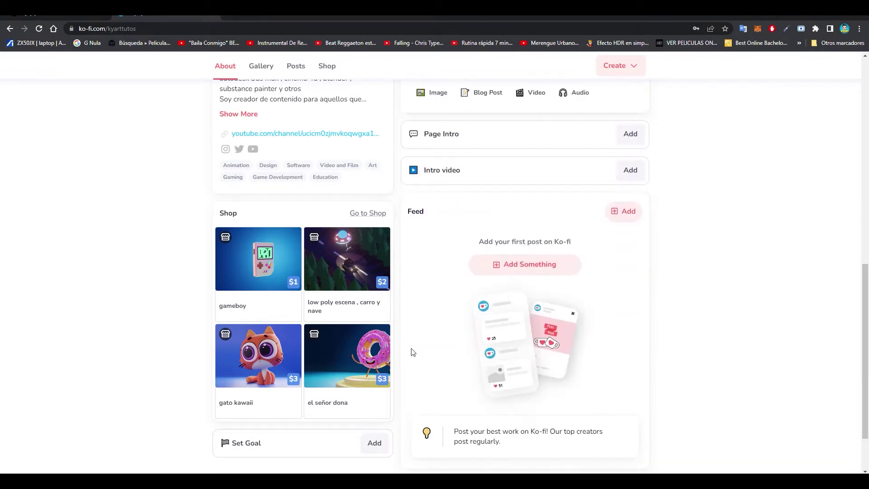
scroll(331, 291, up, 4)
scroll(738, 171, up, 5)
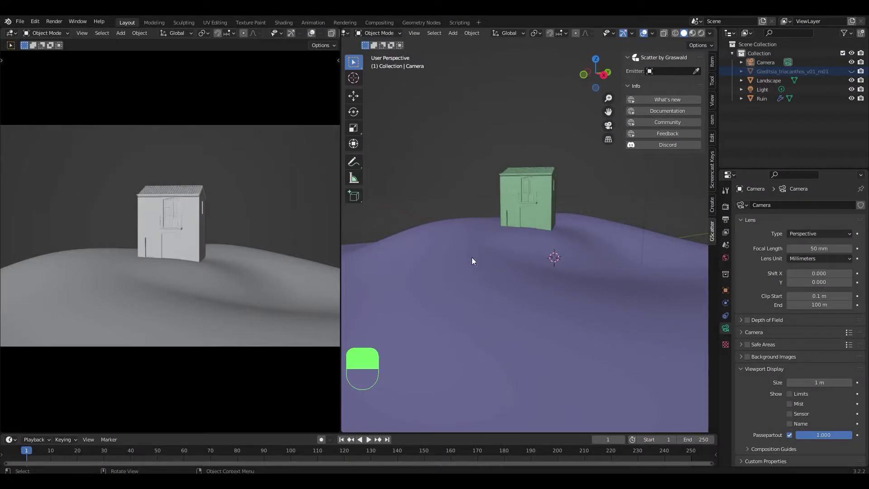
Inspect the Landscape object's mesh density in Edit Mode and return to Object Mode.
middle_drag(472, 257, 462, 243)
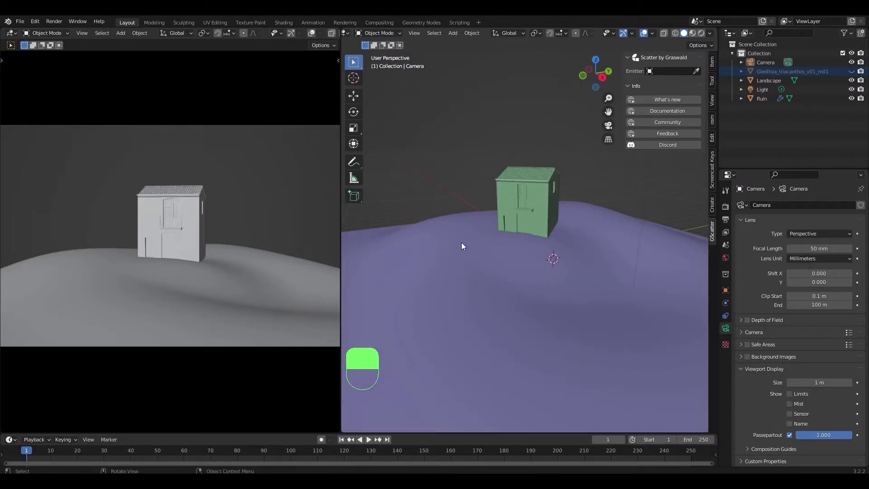
scroll(496, 253, down, 5)
middle_drag(496, 254, 588, 256)
click(568, 286)
scroll(550, 280, up, 4)
key(Tab)
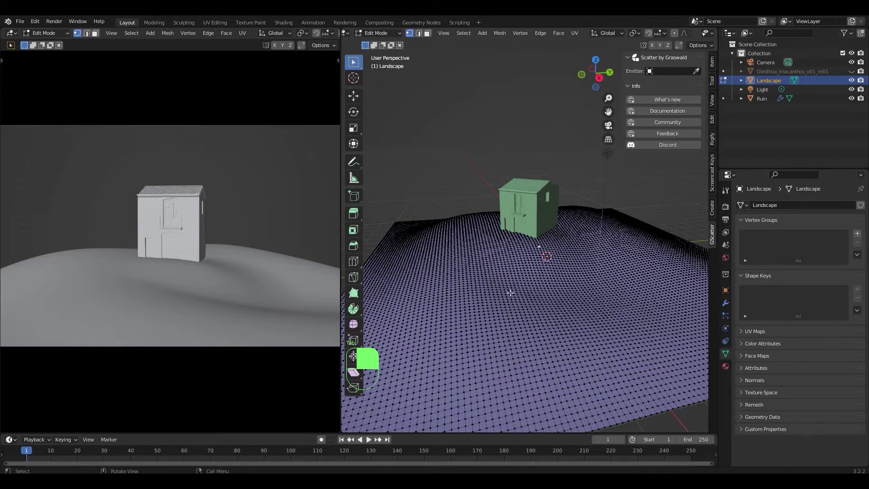
middle_drag(515, 277, 558, 213)
key(Tab)
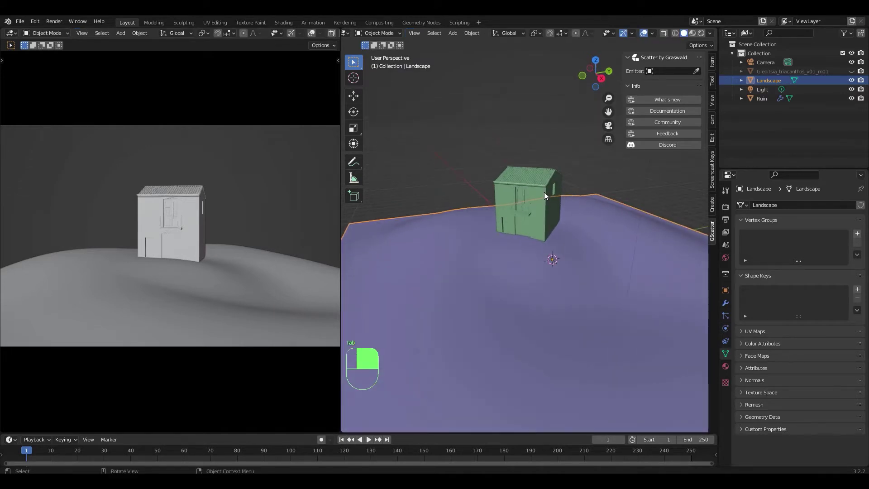
Select the Ruin house and switch the camera viewport's shading to Material Preview.
click(544, 192)
middle_drag(555, 249, 558, 255)
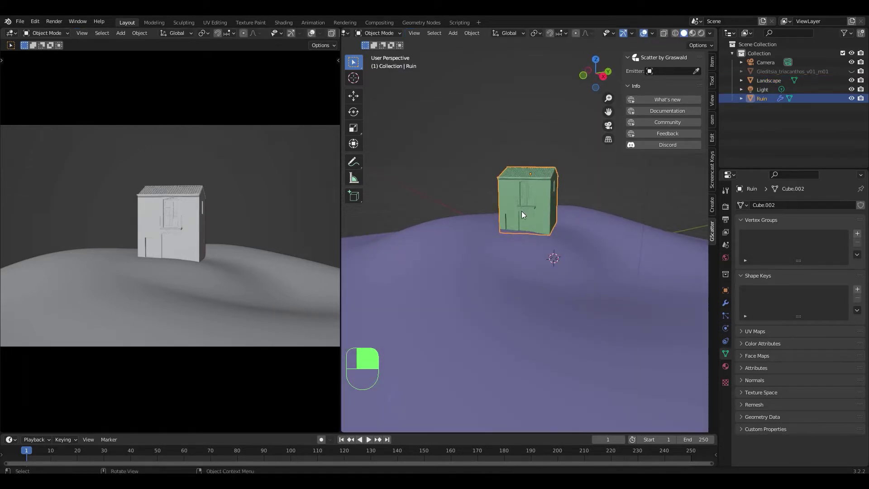
middle_drag(523, 215, 518, 213)
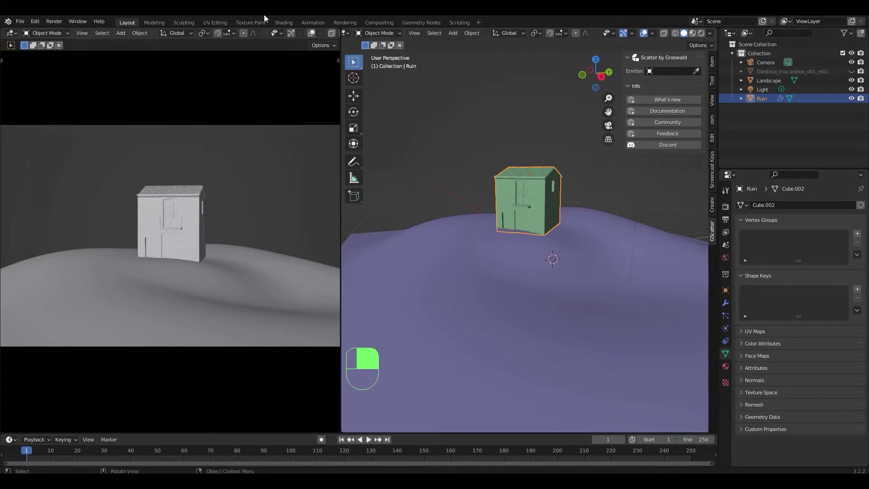
scroll(311, 34, right, 4)
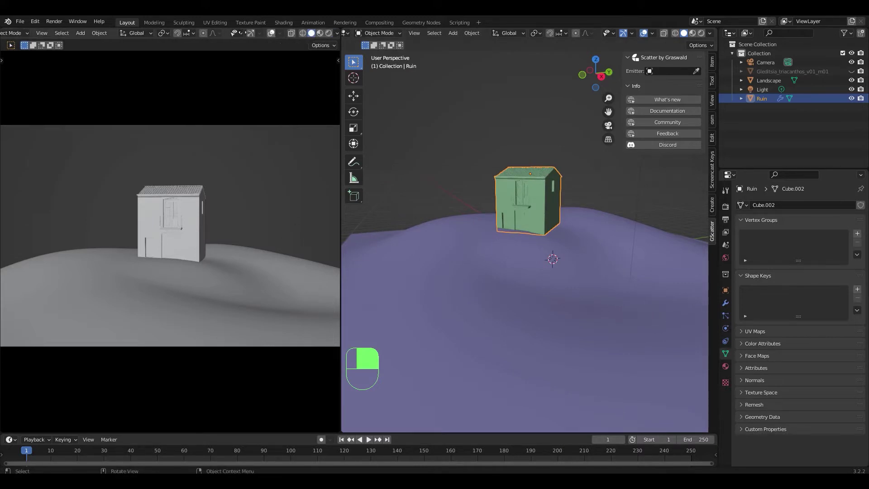
click(316, 32)
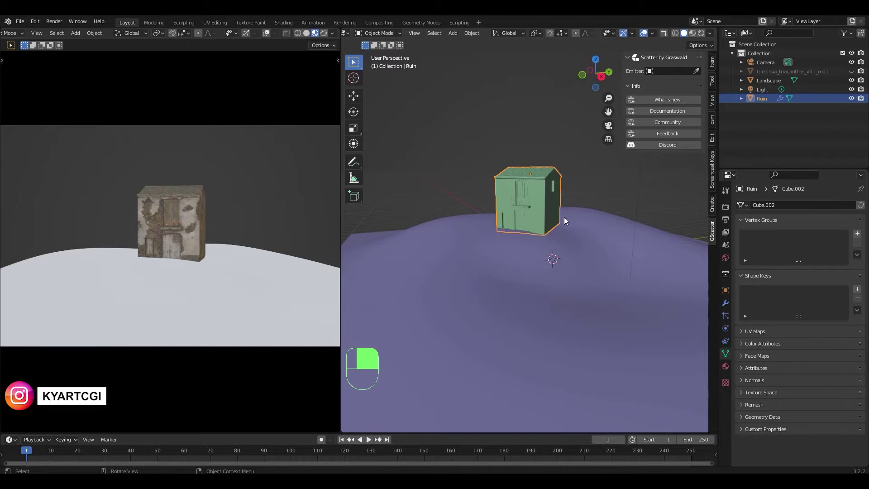
Examine the Ruin house and the surrounding terrain from several angles and distances.
middle_drag(545, 220, 534, 218)
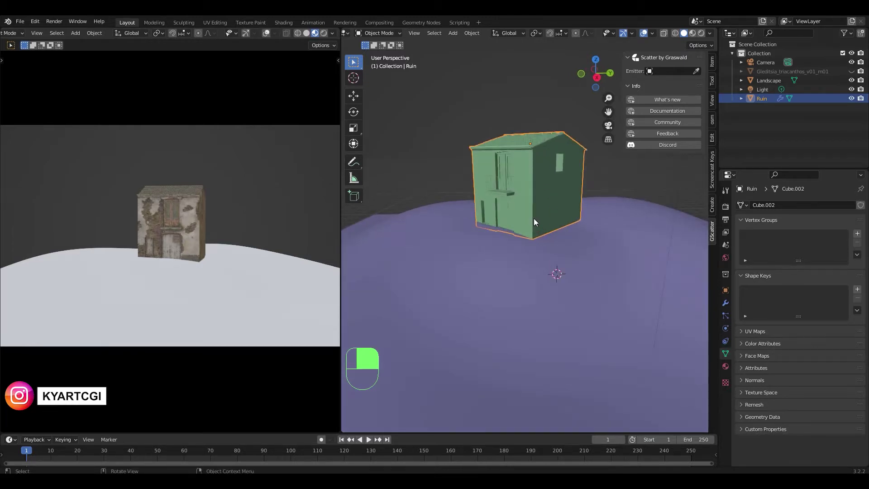
mouse_move(534, 219)
middle_down()
mouse_move(551, 221)
mouse_move(536, 209)
middle_up()
scroll(536, 262, down, 3)
middle_drag(536, 263, 547, 266)
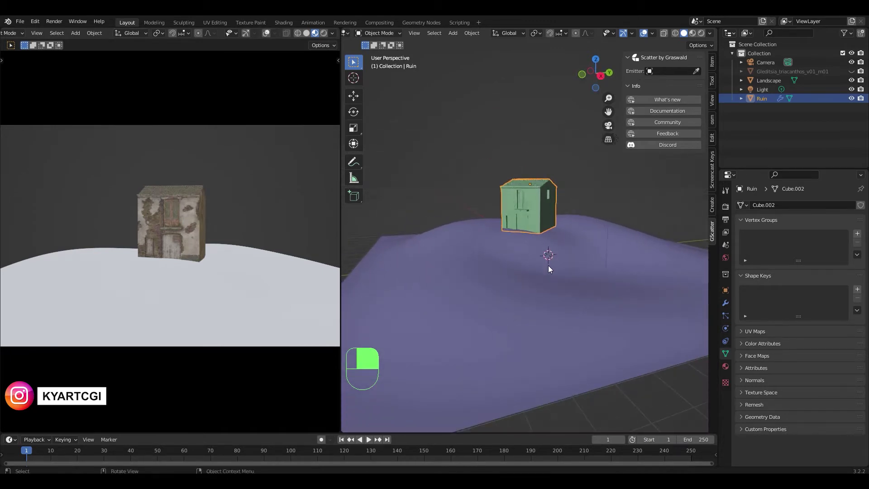
middle_drag(461, 197, 667, 223)
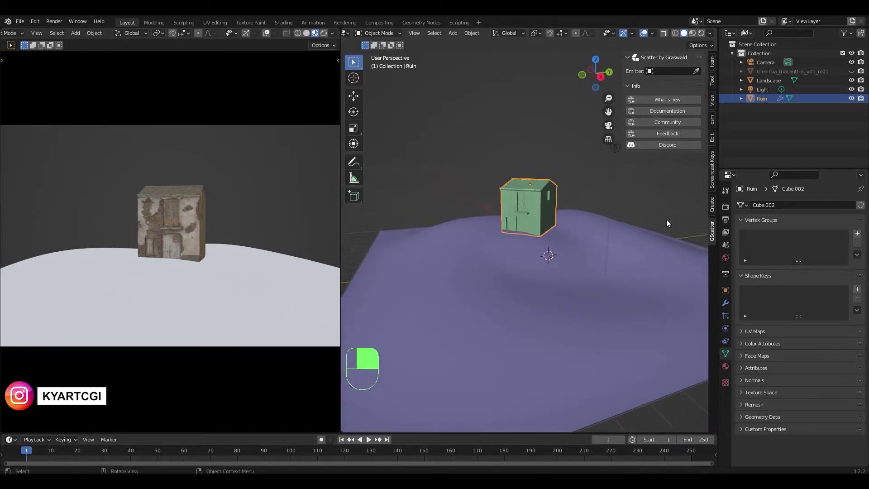
middle_drag(577, 235, 566, 274)
scroll(567, 274, down, 1)
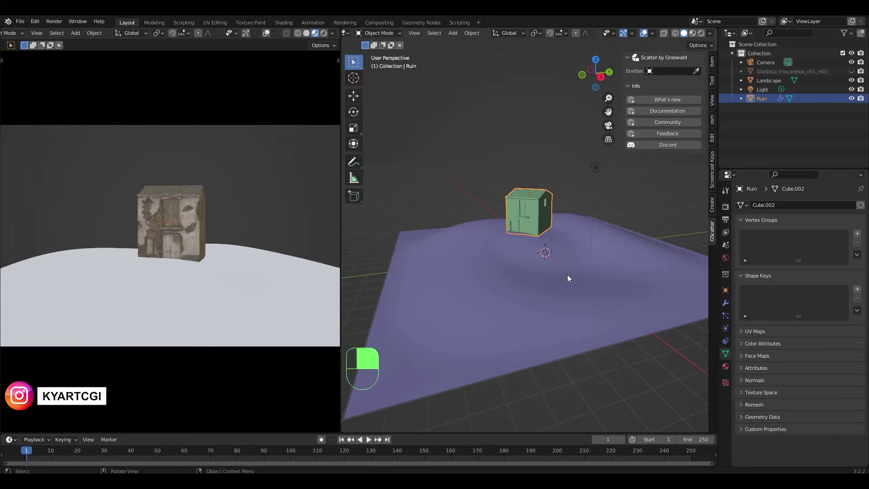
Select the Landscape and set it as the emitter object for the Graswald scatter system.
click(586, 311)
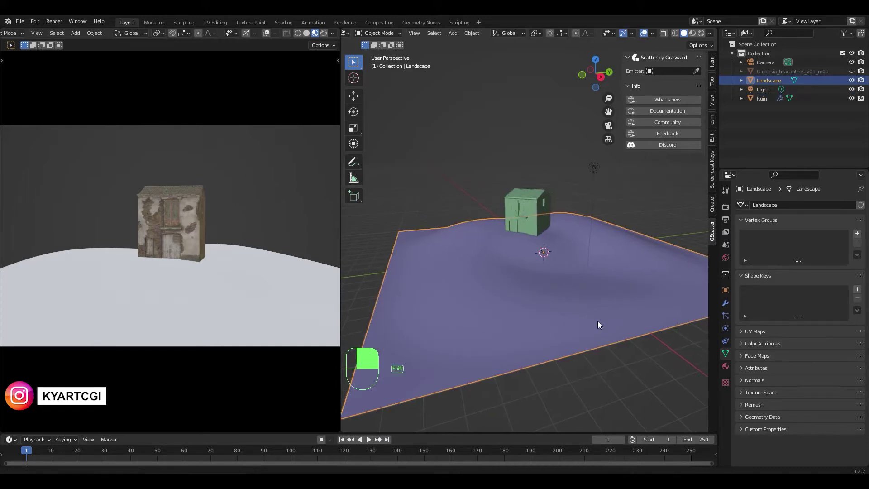
middle_drag(598, 321, 549, 299)
scroll(575, 333, down, 2)
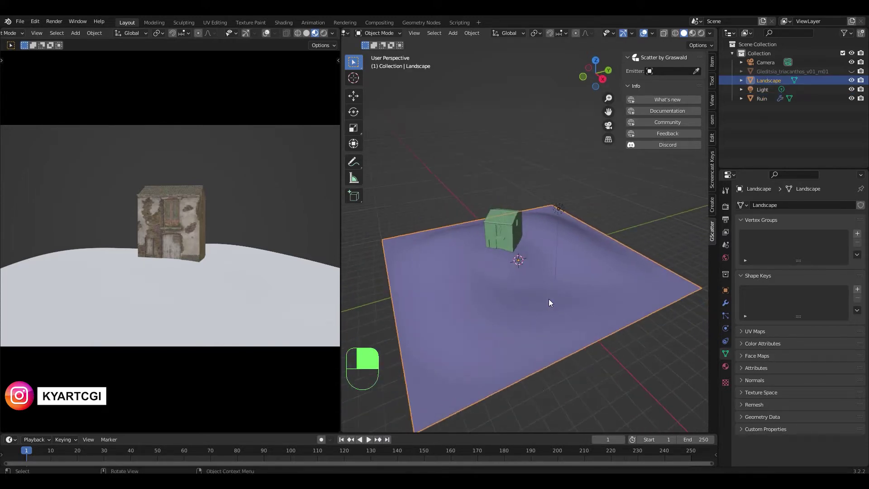
scroll(549, 300, up, 3)
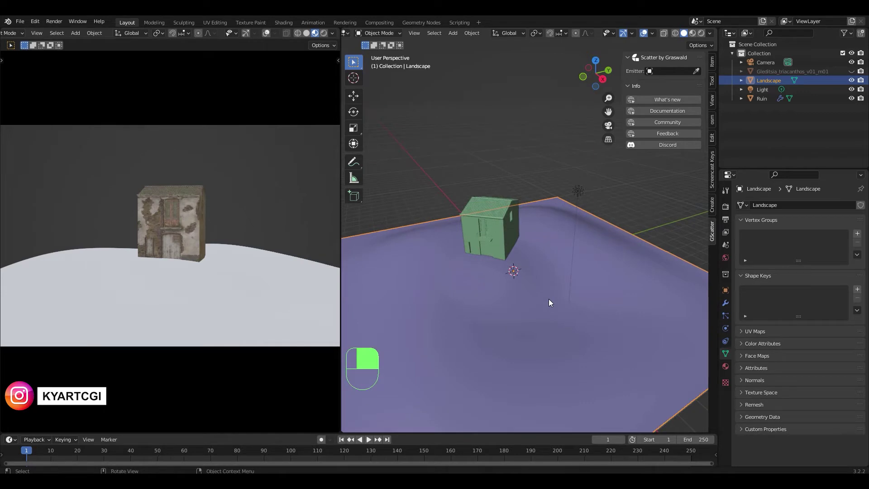
click(713, 235)
click(696, 71)
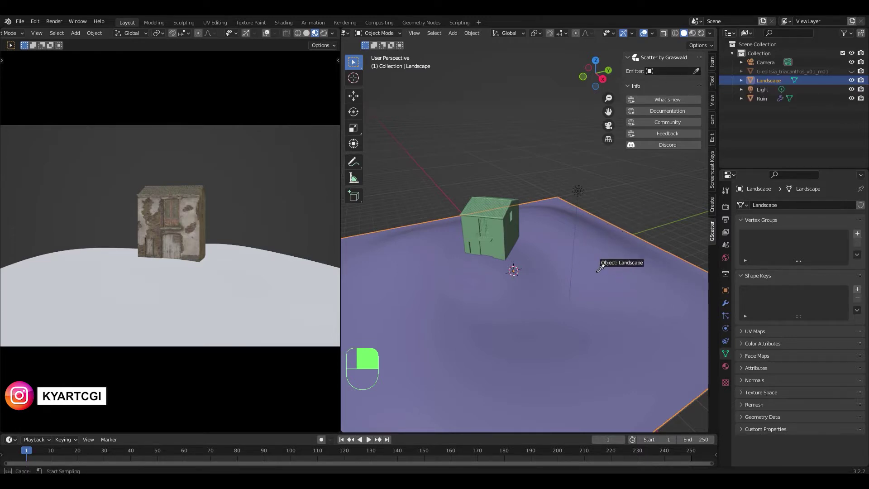
click(576, 320)
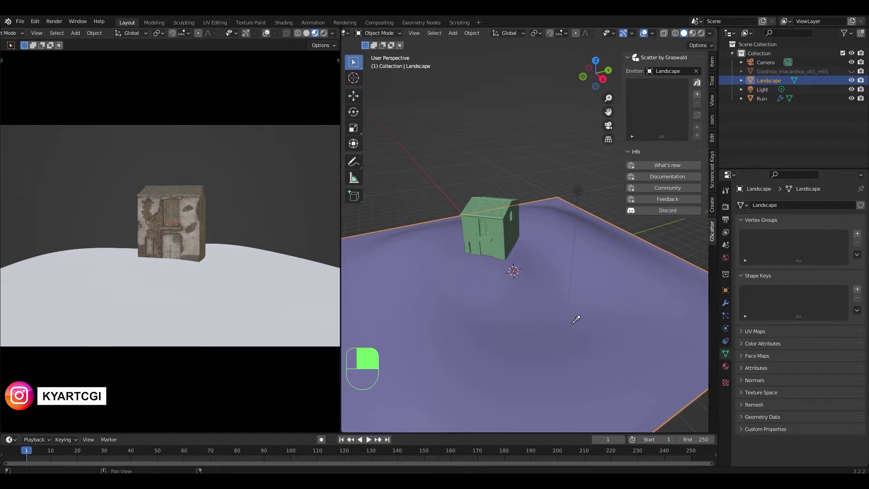
scroll(539, 278, down, 1)
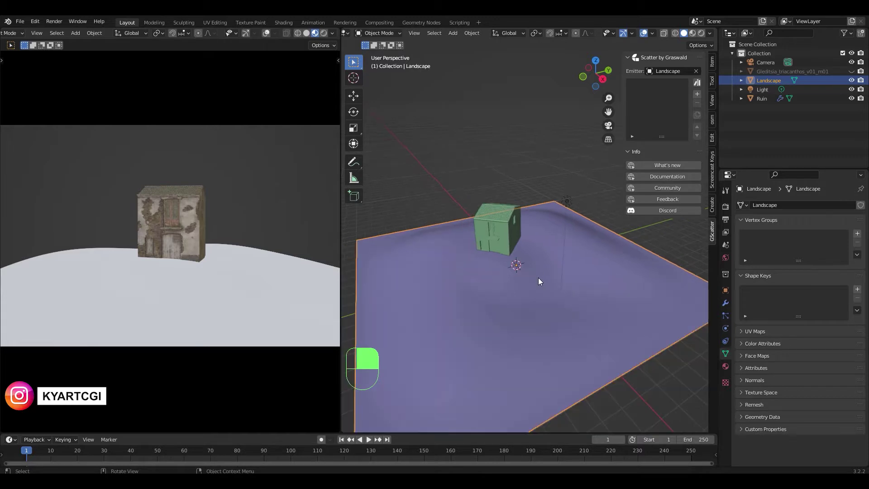
mouse_move(539, 278)
middle_down()
mouse_move(533, 265)
mouse_move(520, 276)
mouse_move(534, 271)
middle_up()
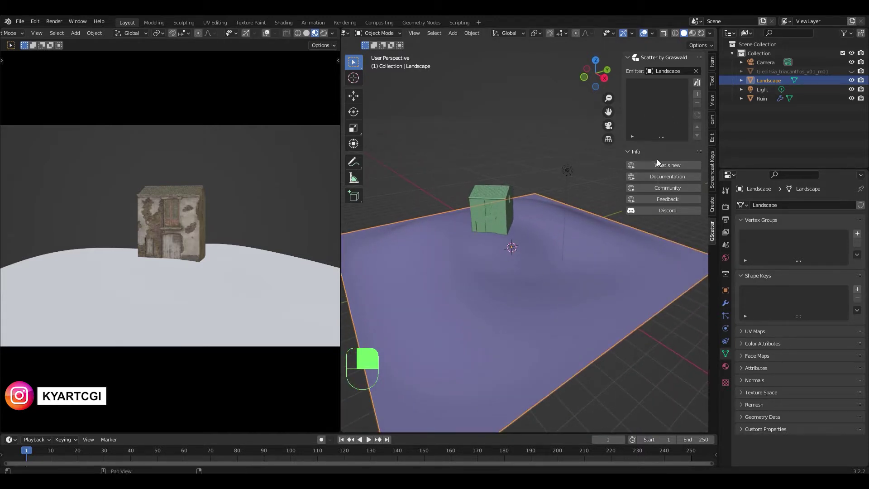
Scatter Creeping Bentgrass Big from the asset library over the Landscape as Clump, with Low level of detail and Medium material quality.
click(697, 84)
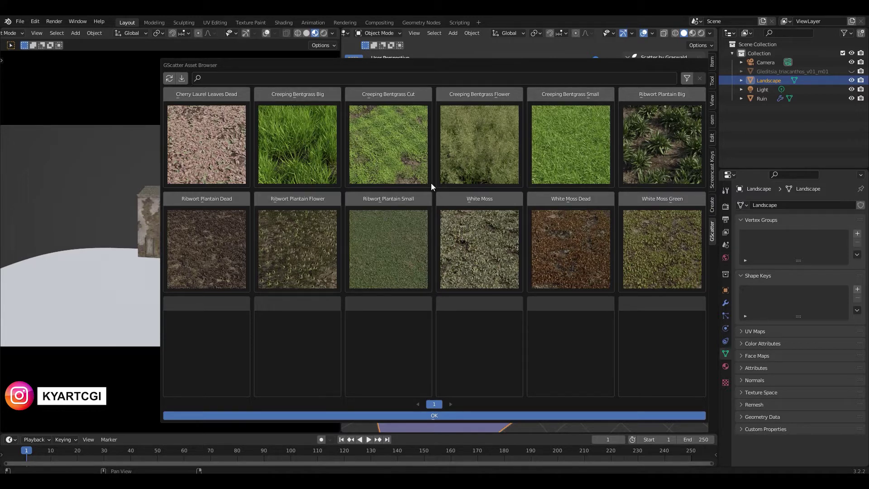
click(290, 96)
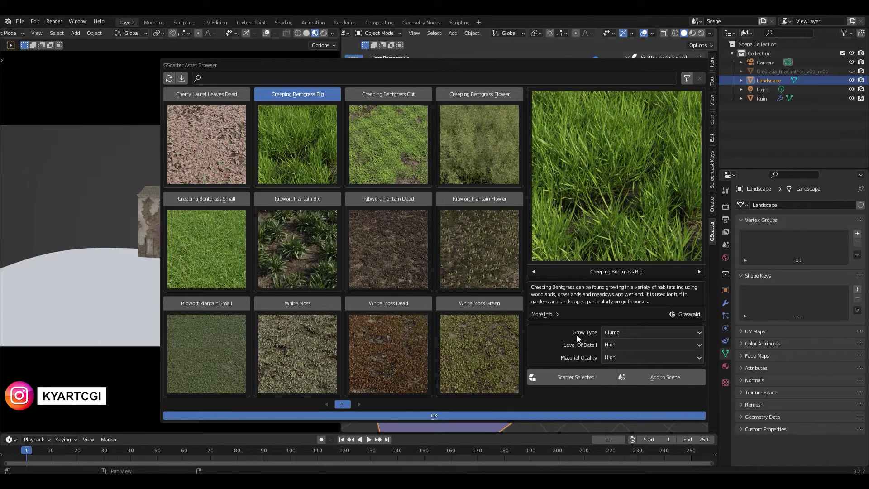
click(629, 335)
click(629, 334)
click(648, 343)
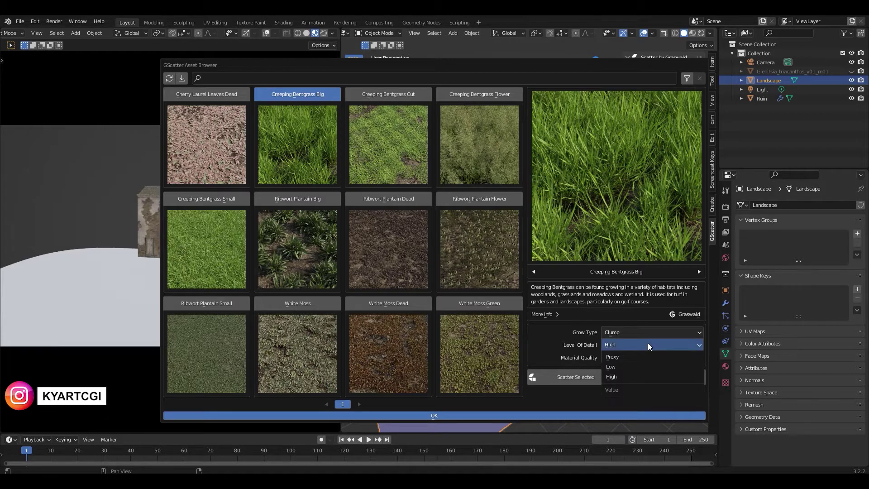
click(650, 369)
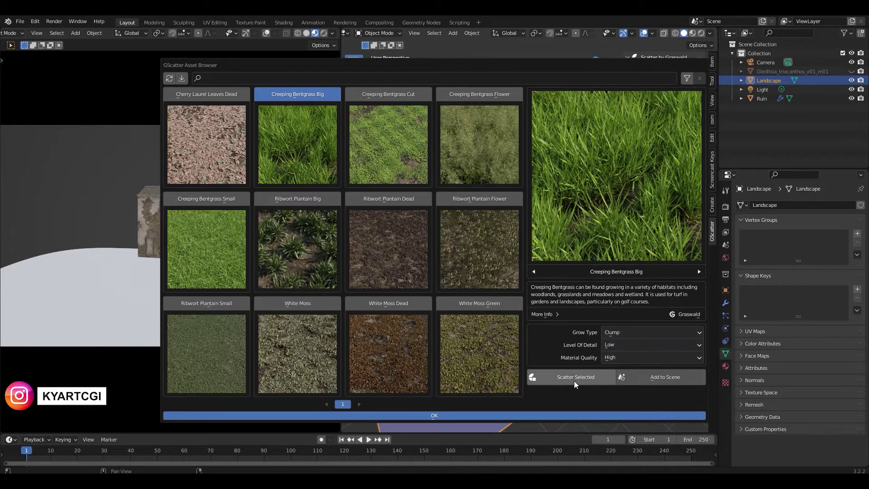
click(634, 359)
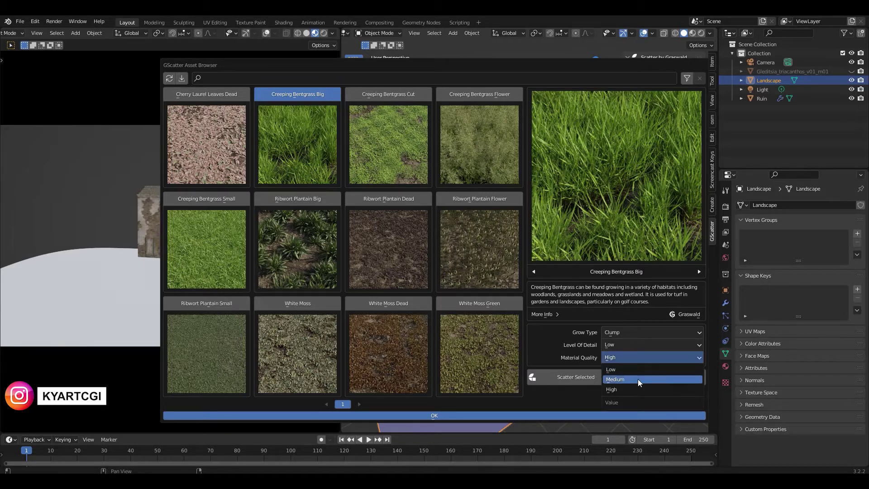
click(637, 381)
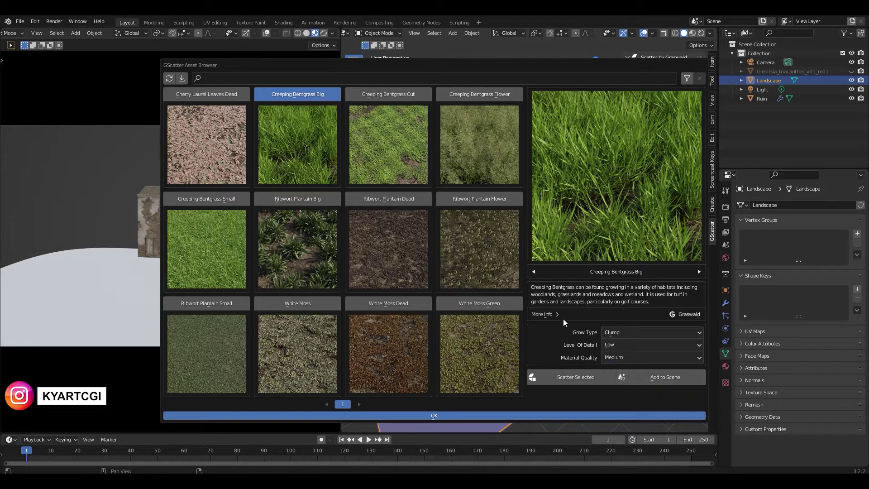
click(585, 378)
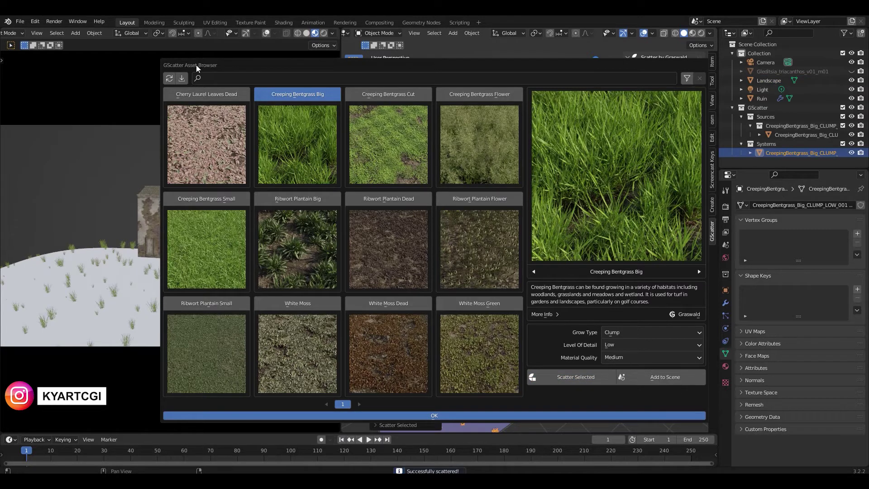
right_click(153, 70)
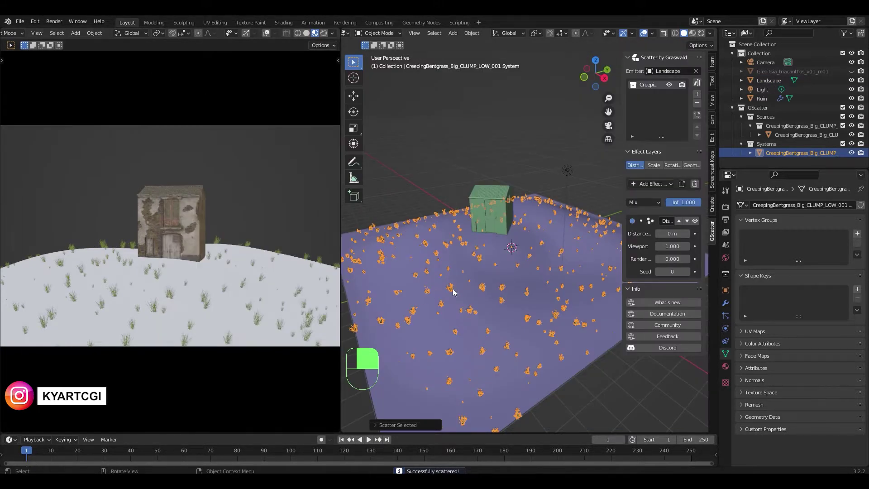
Widen the working 3D viewport by narrowing the outliner and properties area.
middle_drag(455, 292, 446, 300)
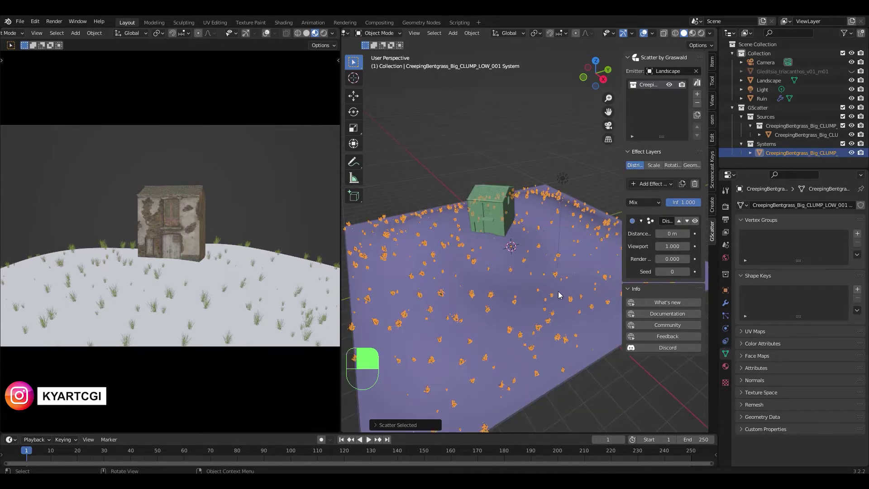
middle_drag(560, 293, 590, 292)
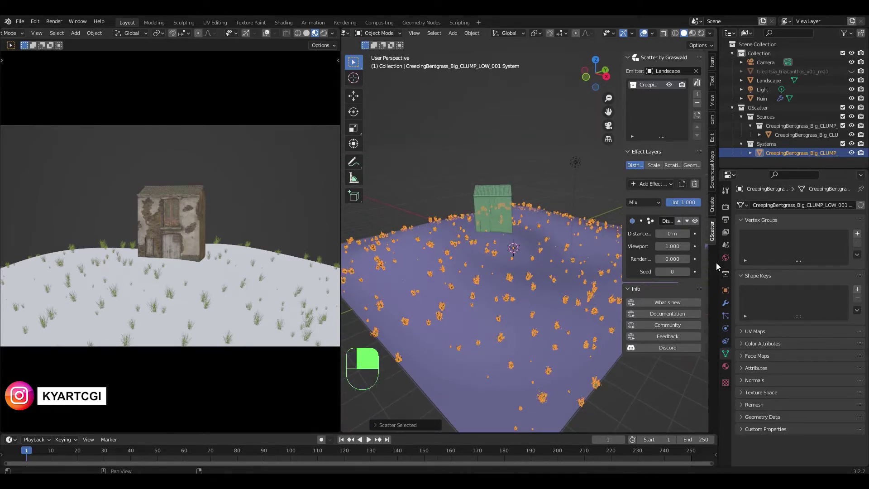
drag(720, 267, 766, 258)
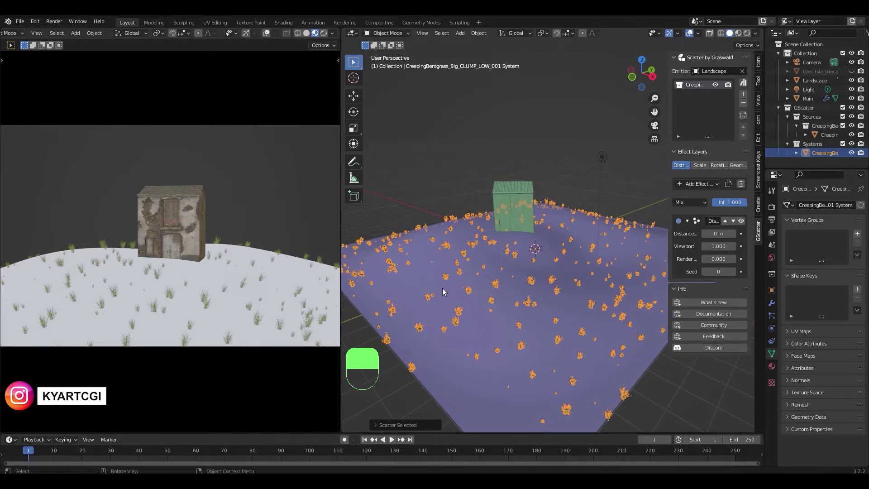
Examine the spread of the scattered grass across the whole landscape from several angles and distances.
scroll(441, 288, down, 4)
middle_drag(497, 321, 468, 272)
scroll(468, 273, down, 3)
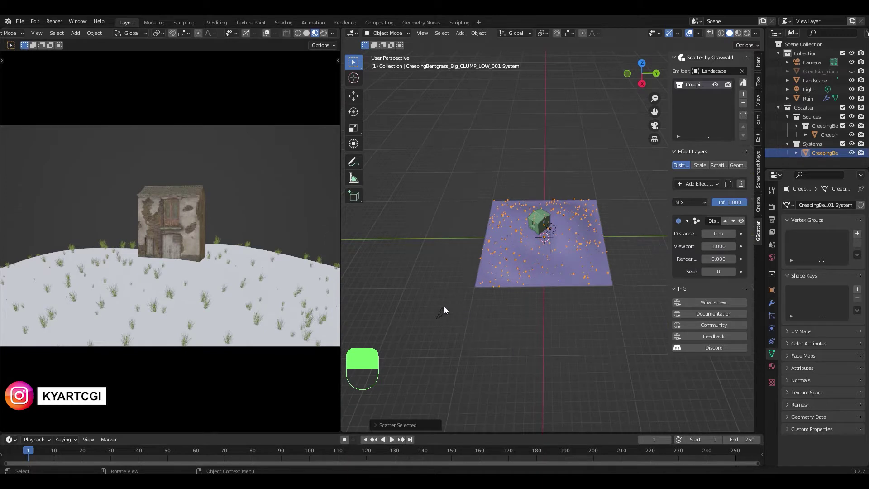
scroll(444, 307, up, 3)
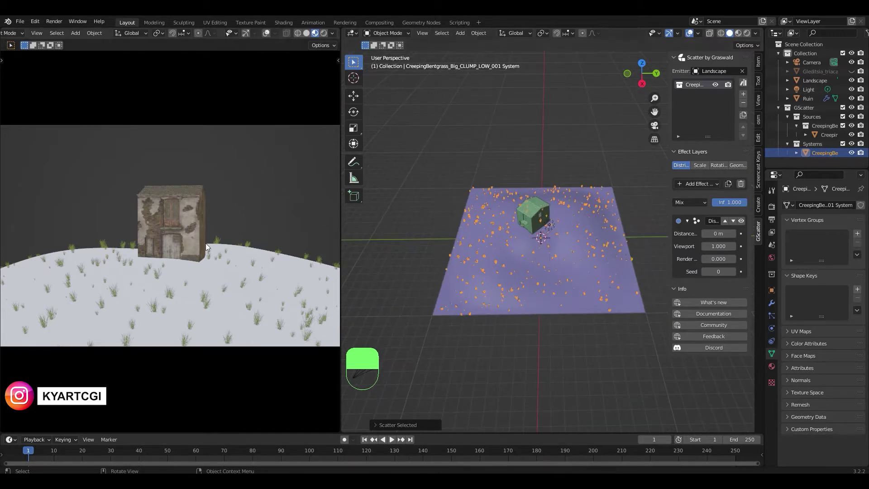
middle_drag(442, 295, 504, 265)
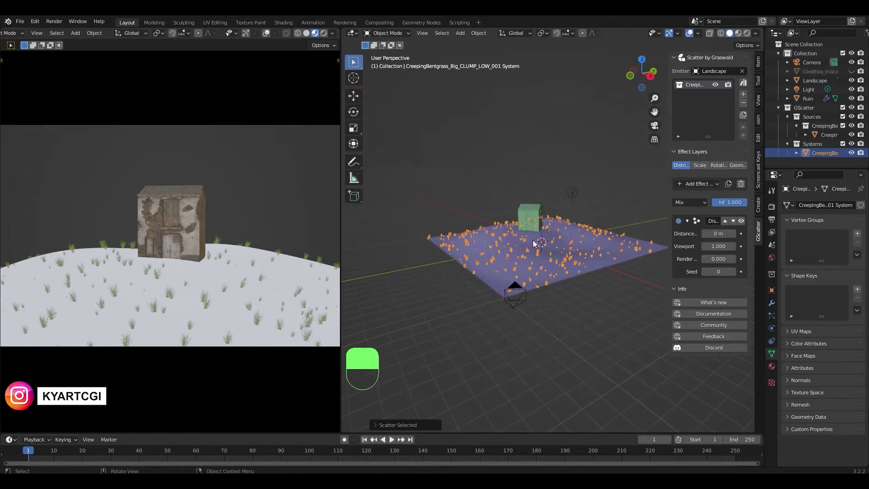
scroll(533, 244, up, 3)
scroll(533, 245, down, 3)
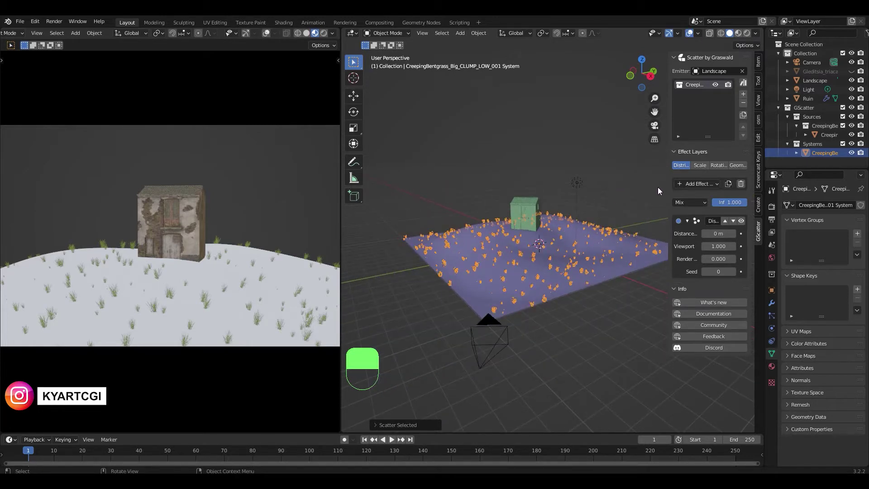
Widen the GScatter sidebar so that its effect layer labels are fully readable.
middle_drag(610, 214, 614, 196)
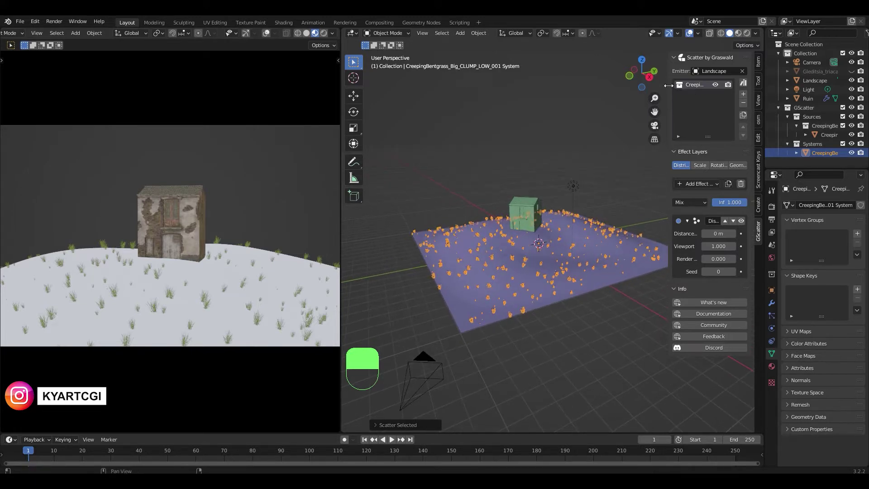
drag(670, 86, 614, 86)
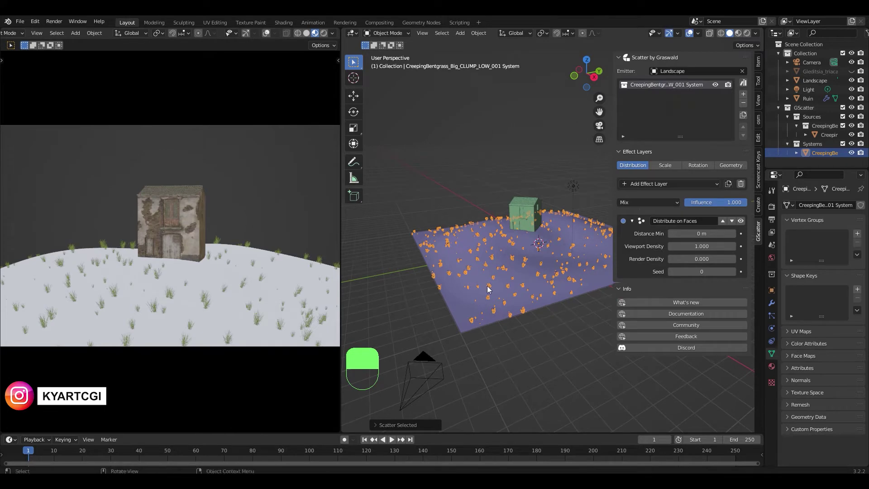
scroll(514, 264, up, 8)
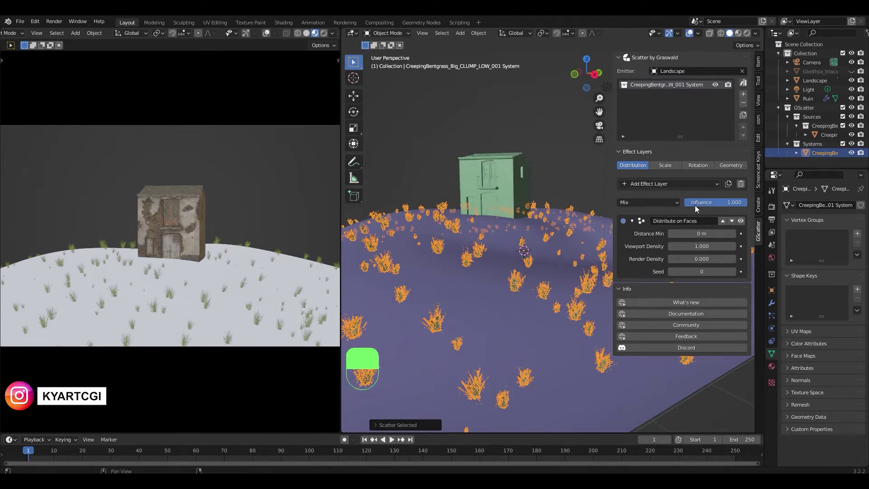
Disable the grass system's Instance Collection geometry layer to examine its scatter points on the landscape, and re-enable it.
click(729, 166)
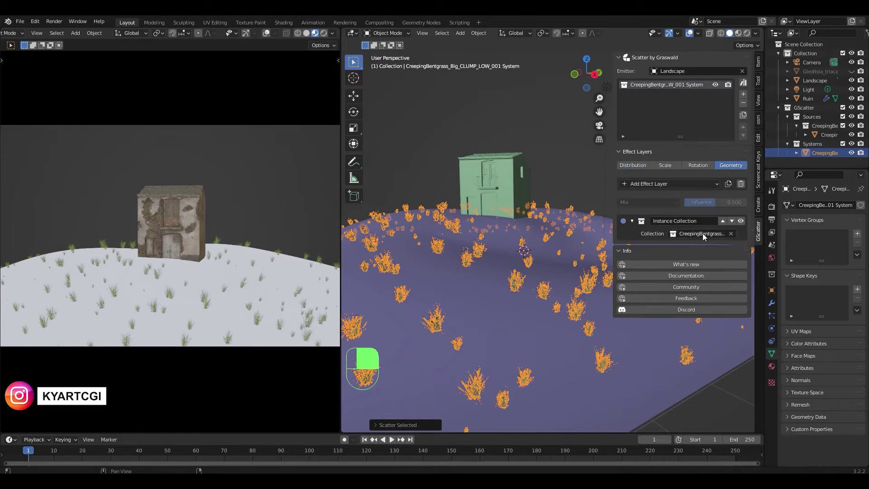
click(741, 222)
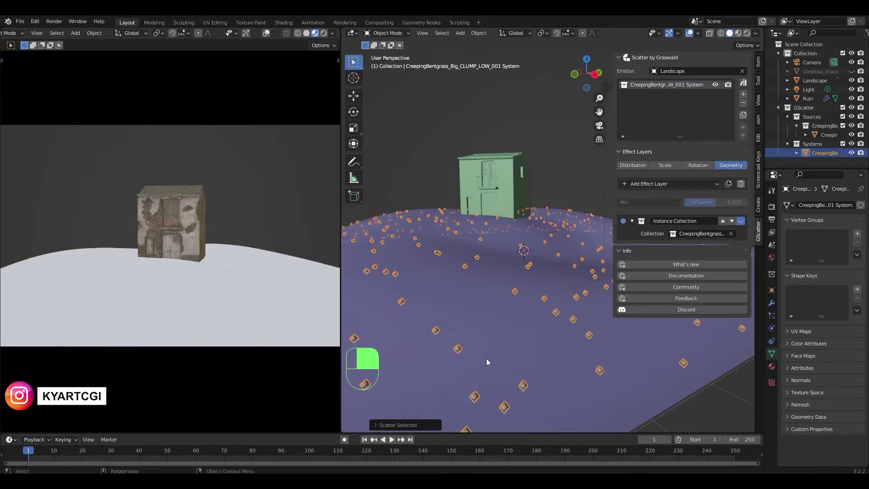
mouse_move(486, 357)
middle_down()
mouse_move(469, 358)
mouse_move(469, 370)
mouse_move(489, 364)
middle_up()
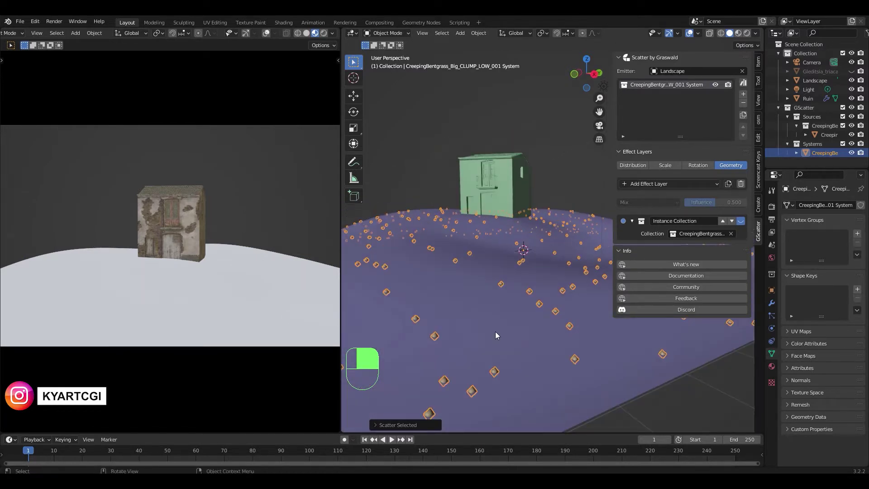
scroll(495, 336, down, 2)
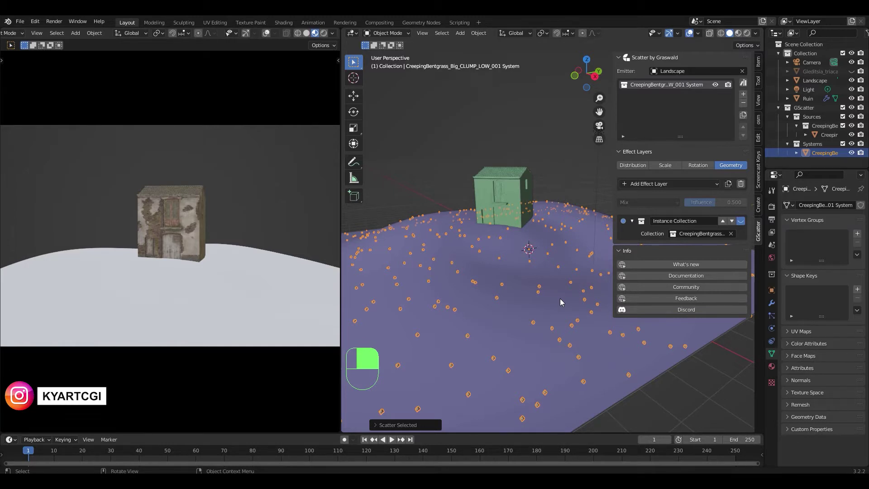
scroll(514, 310, down, 1)
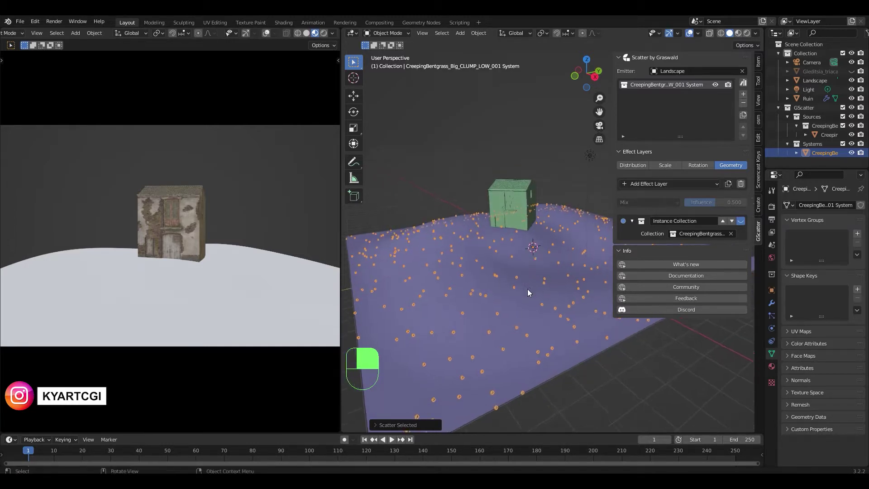
middle_drag(527, 291, 521, 310)
scroll(530, 314, up, 5)
click(742, 222)
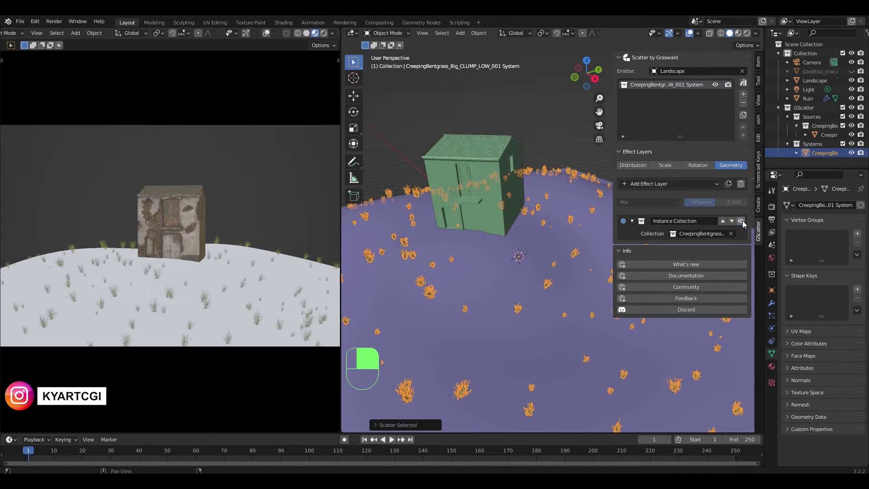
Set the Viewport Density of the grass system's Distribute on Faces layer to 100.
click(631, 165)
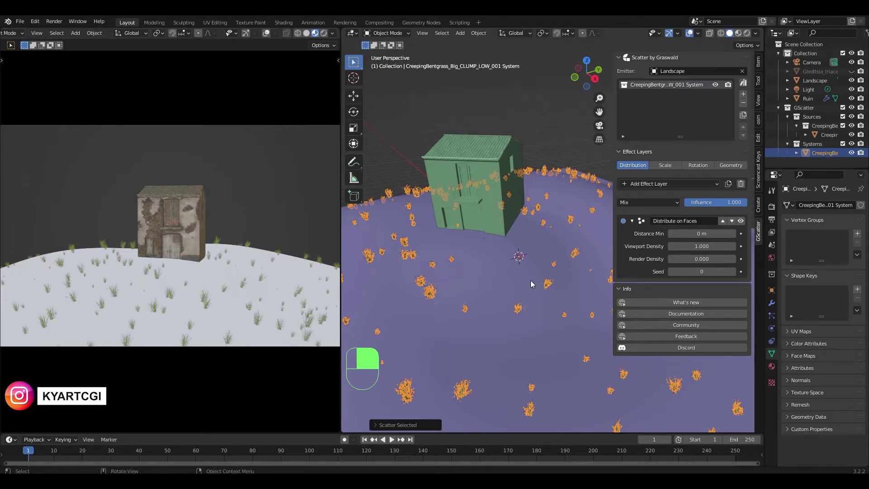
double_click(704, 246)
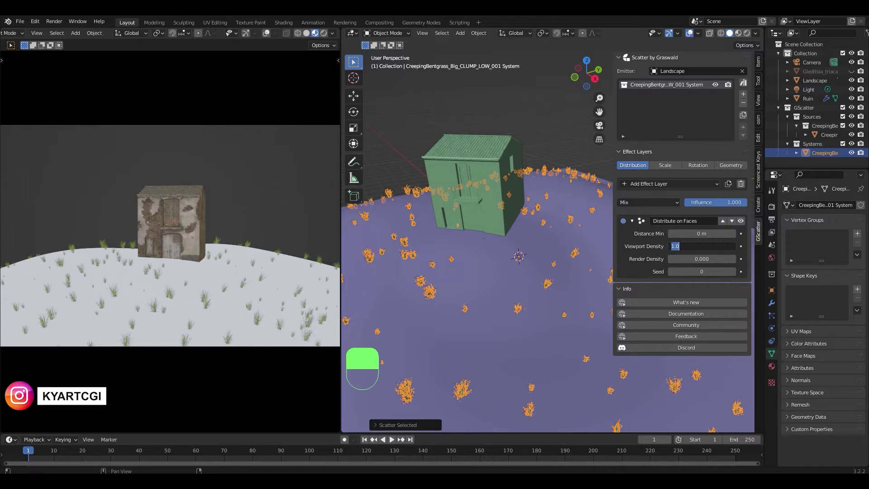
text(00)
key(Return)
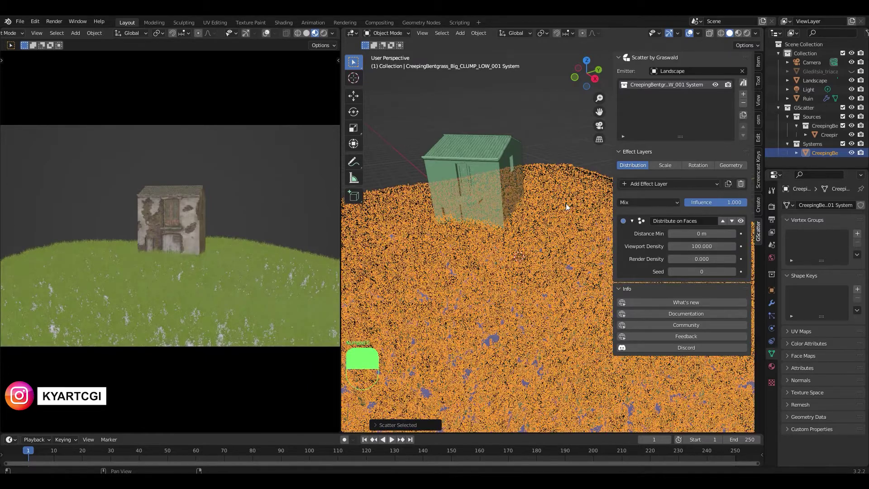
middle_drag(481, 272, 486, 256)
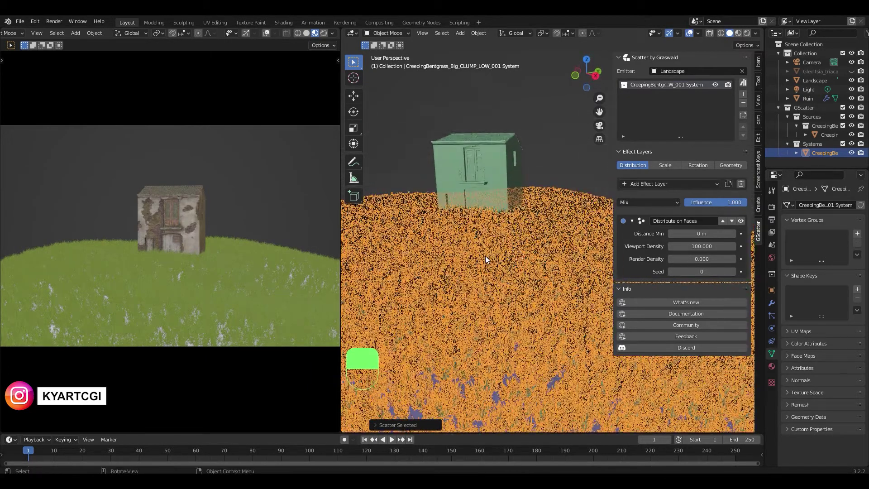
Hide the GScatter sidebar and switch the camera view to Rendered shading, with the ruin framed closer to the centre.
key(n)
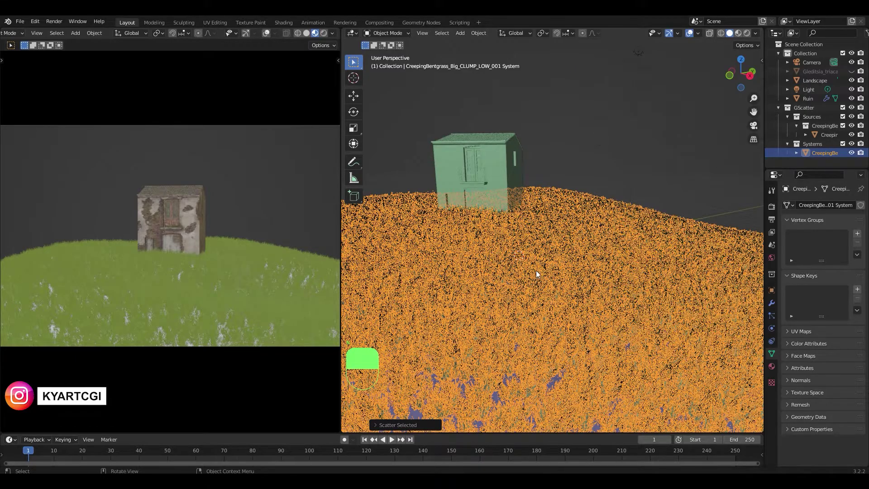
middle_drag(535, 270, 515, 259)
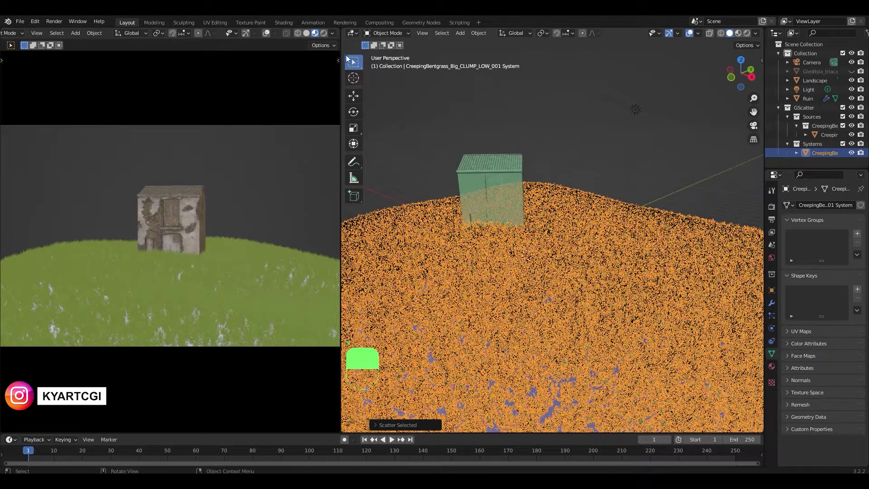
click(324, 33)
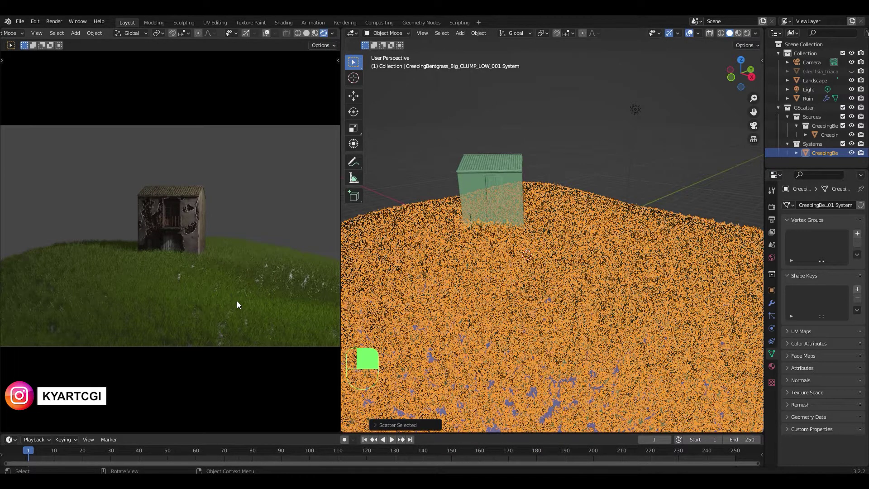
middle_drag(237, 305, 241, 286)
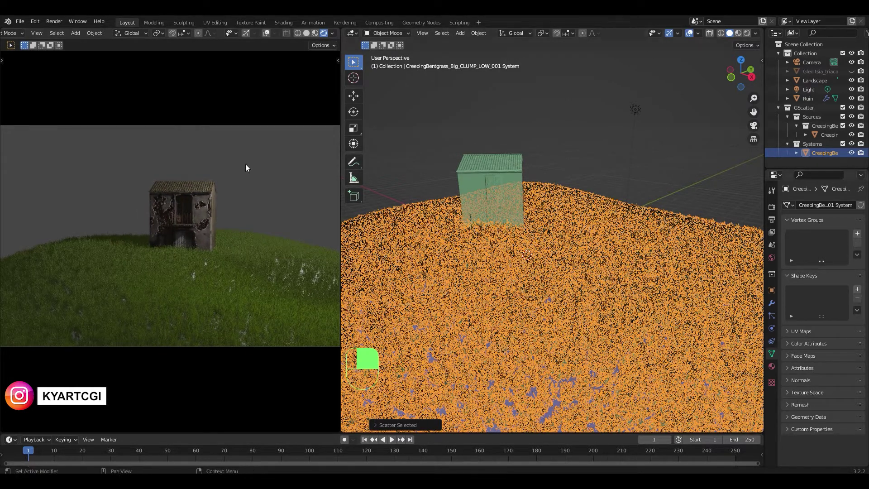
Change the scene's point light to a Sun, try a strength of 5 and settle on 3.
click(634, 109)
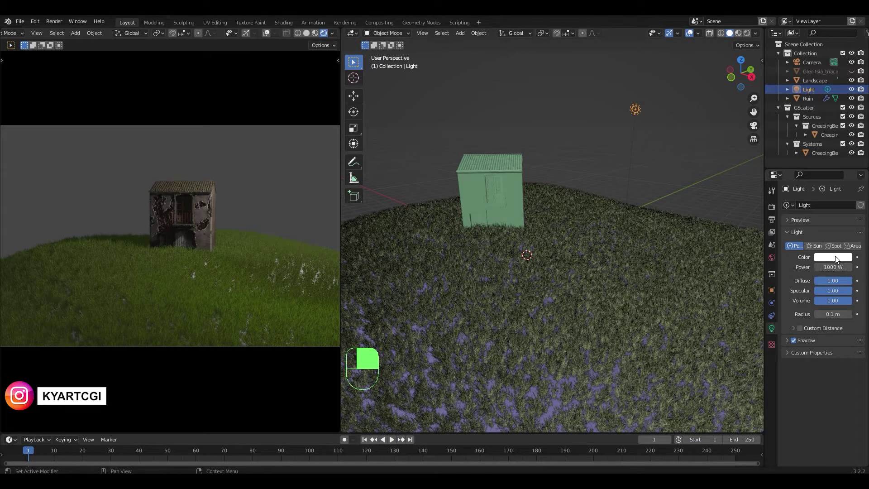
click(817, 244)
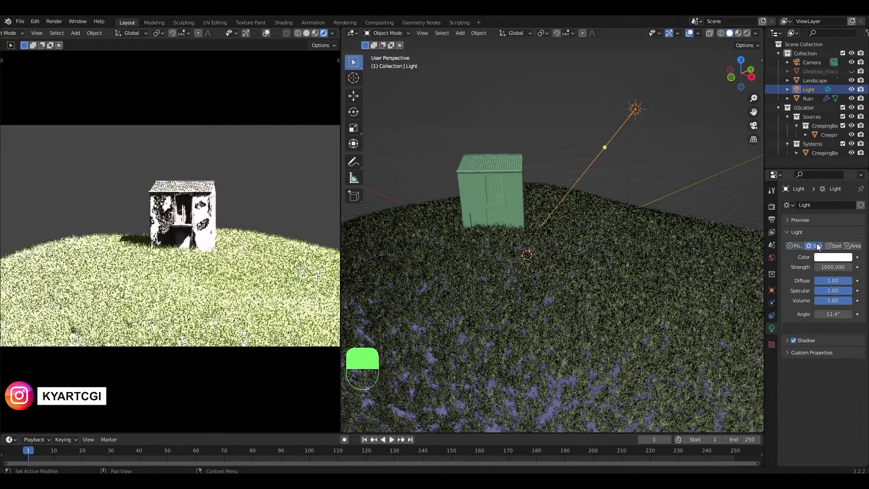
click(836, 267)
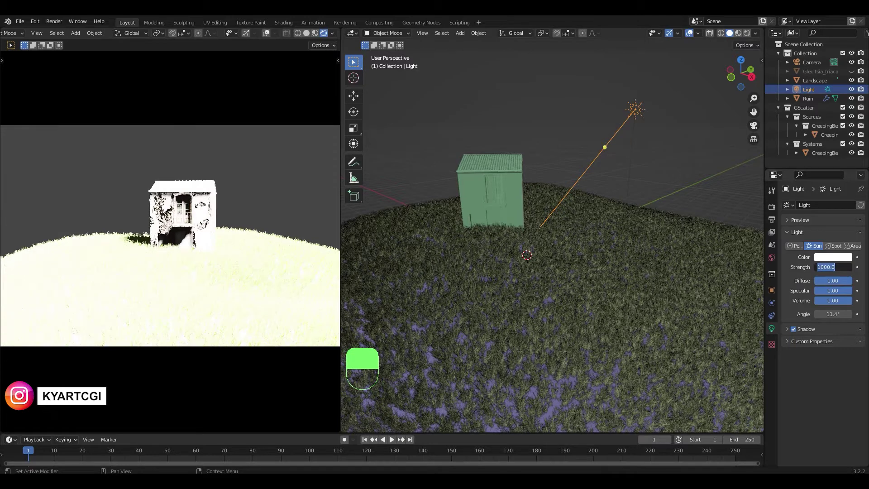
text(5)
key(Return)
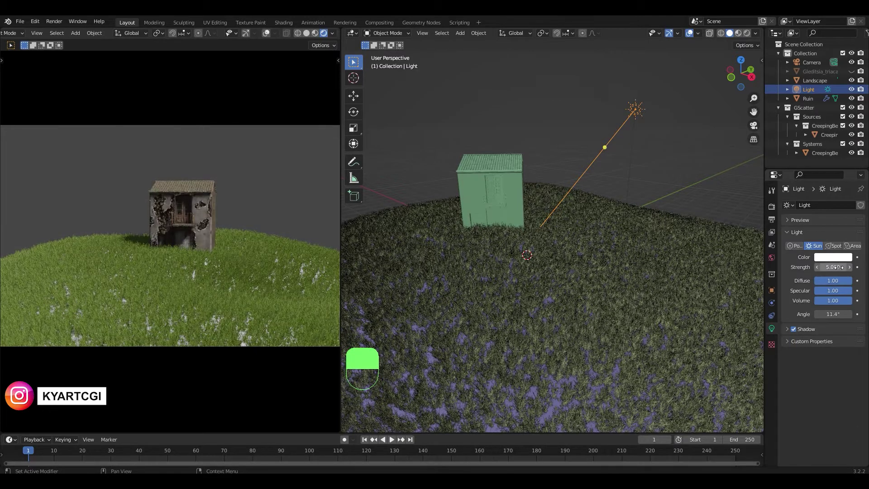
click(836, 267)
text(3)
key(Return)
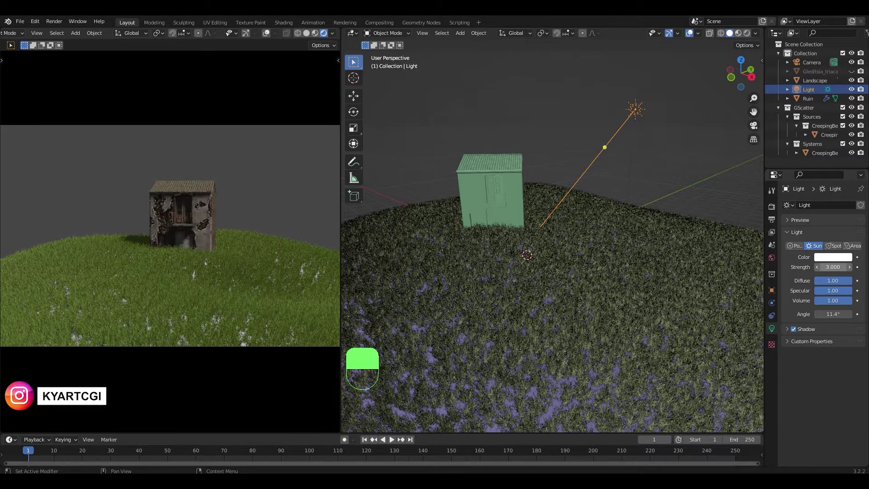
Move the sun light a little higher above the landscape along the Z axis.
click(637, 112)
key(shift+space)
key(g)
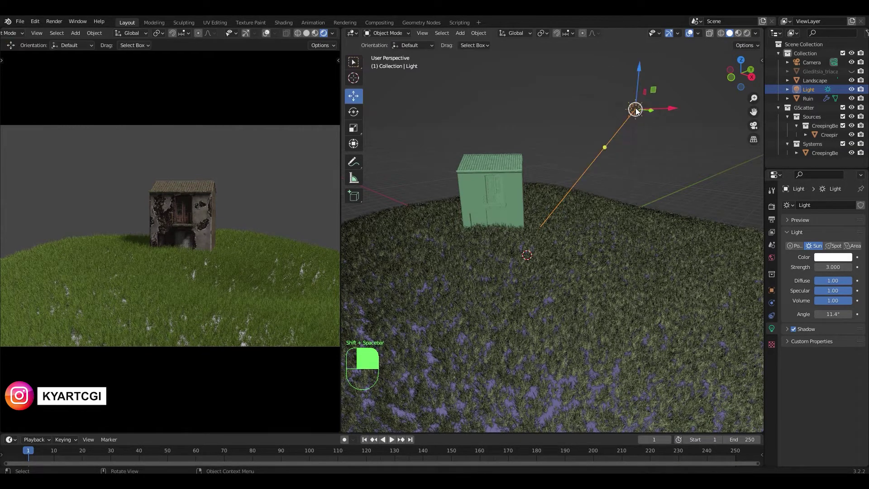
drag(637, 63, 636, 48)
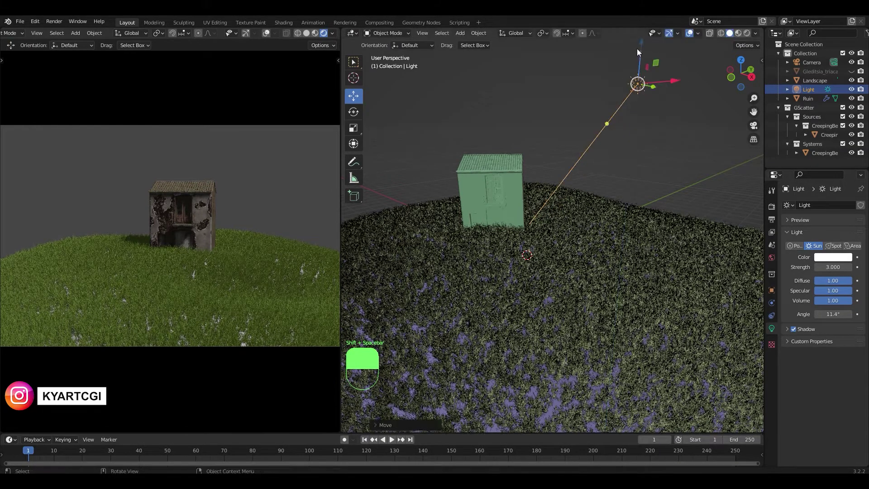
Rotate the sun light about the Y axis in the front view so that it shines across the landscape at a flatter angle.
key(shift+space)
key(r)
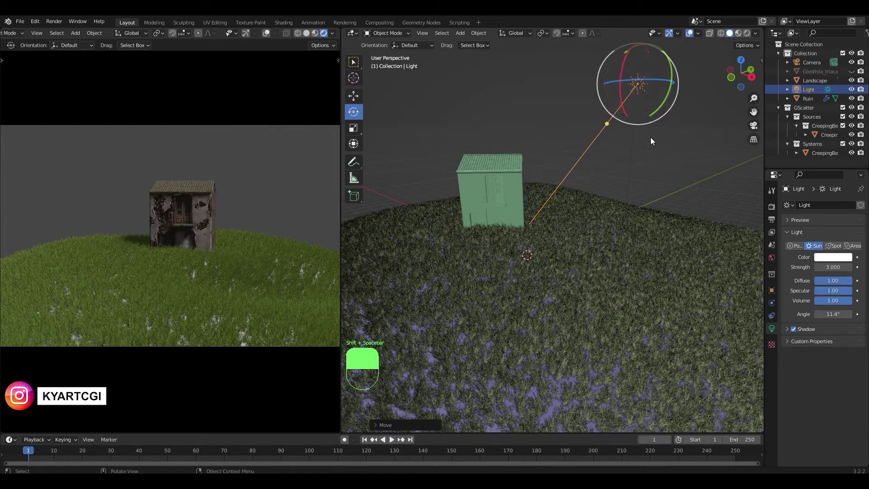
middle_drag(650, 138, 636, 136)
key(KP_3)
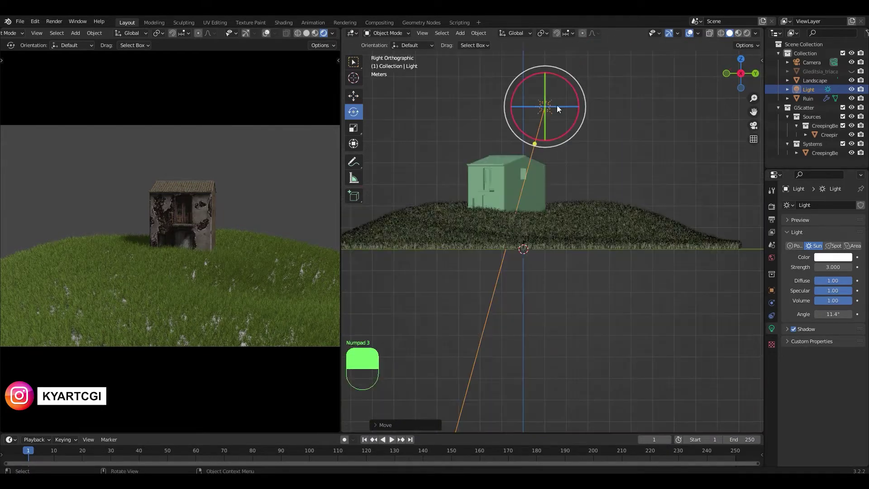
middle_drag(515, 86, 580, 162)
key(KP_1)
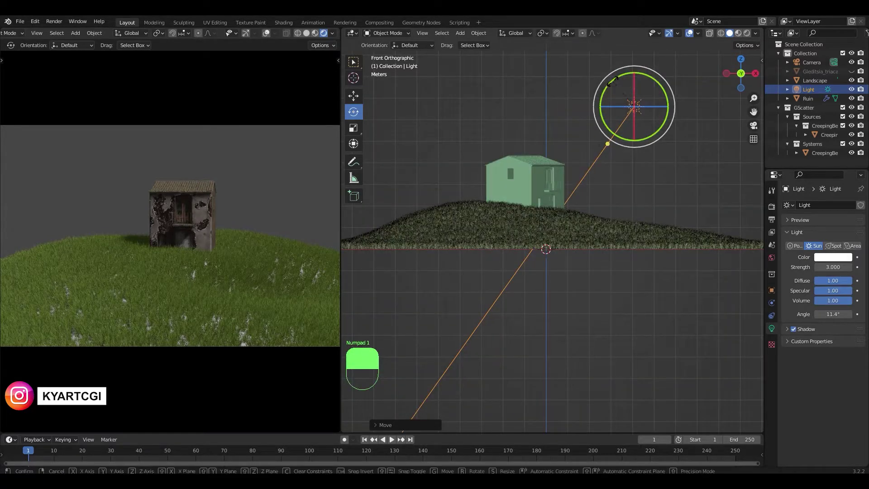
drag(613, 78, 586, 114)
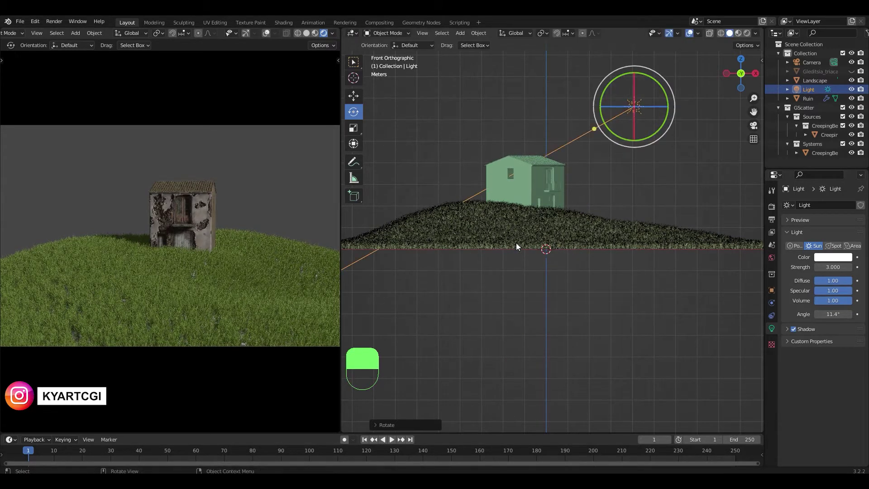
middle_drag(518, 241, 524, 260)
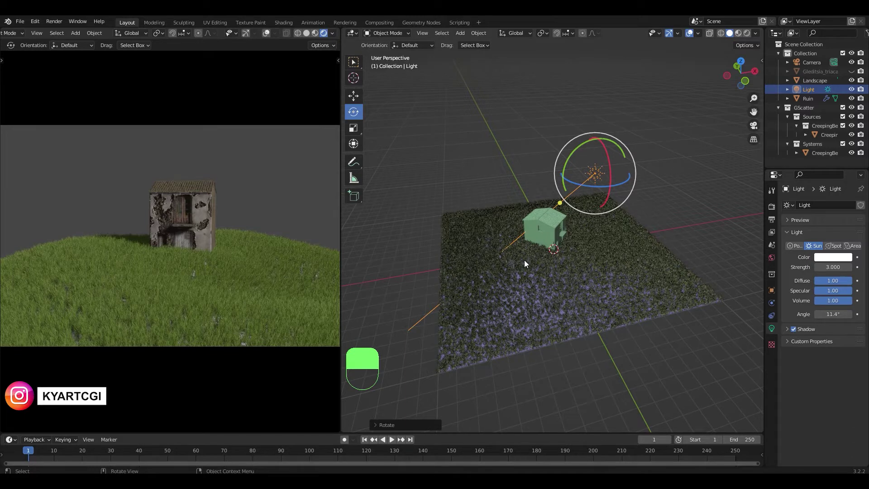
Show the grass system's Scale effect layers in GScatter and widen the 3D viewport to make room beside them.
key(n)
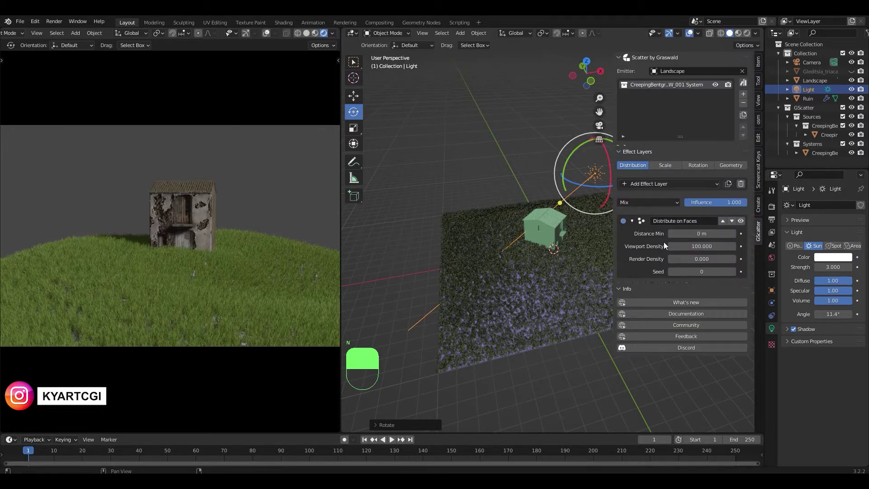
click(665, 164)
scroll(517, 357, up, 5)
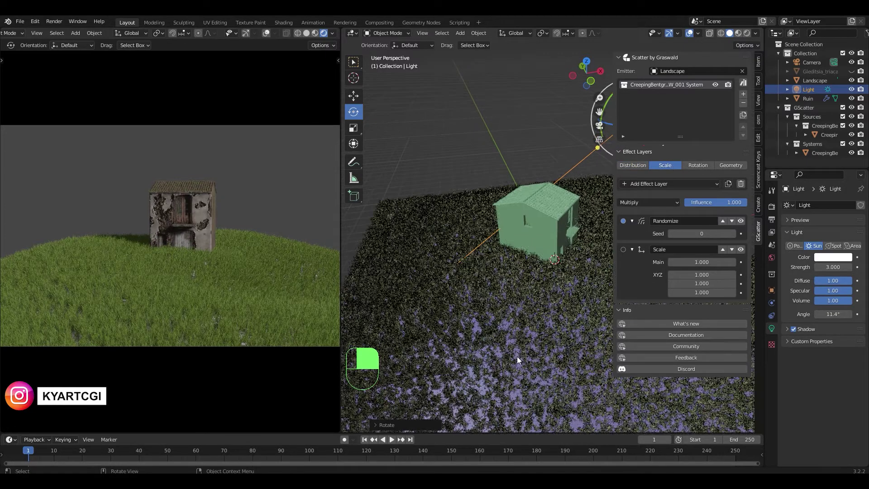
middle_drag(525, 339, 532, 328)
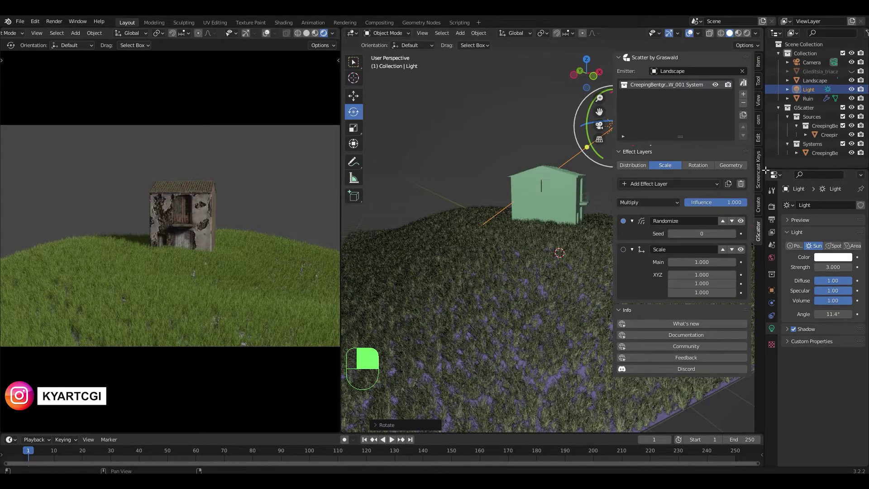
drag(764, 159, 820, 158)
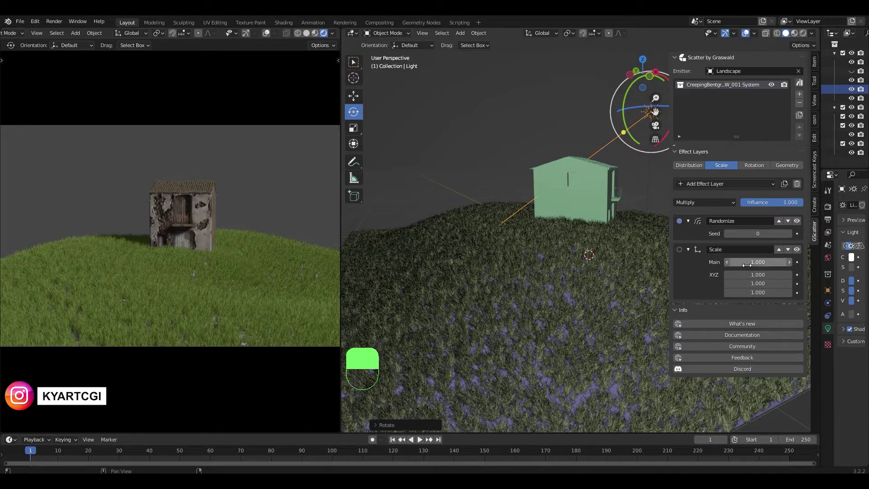
Try a Main value of 1.2 in the grass system's Scale layer and reduce it to 0.9.
middle_drag(542, 318, 542, 314)
scroll(564, 329, up, 5)
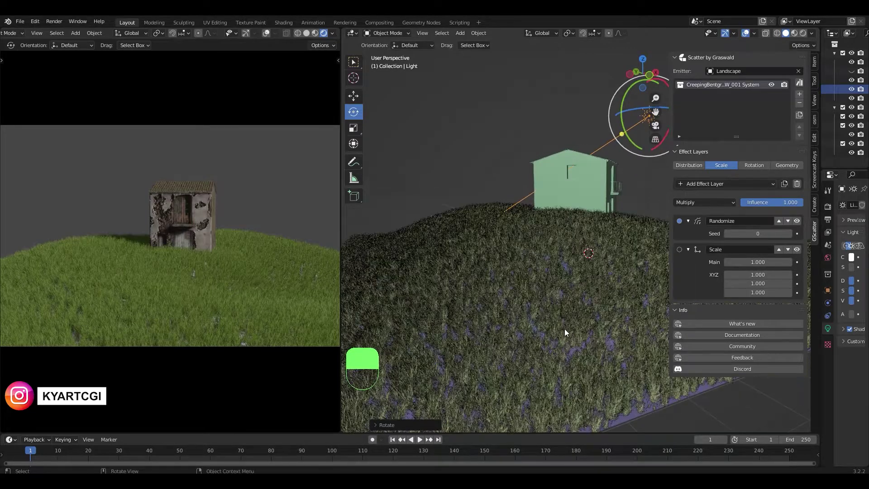
scroll(567, 327, up, 3)
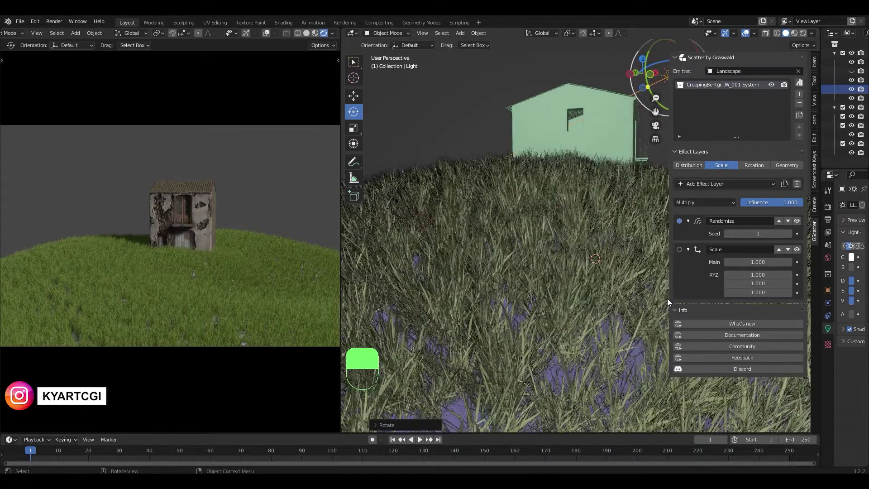
click(789, 263)
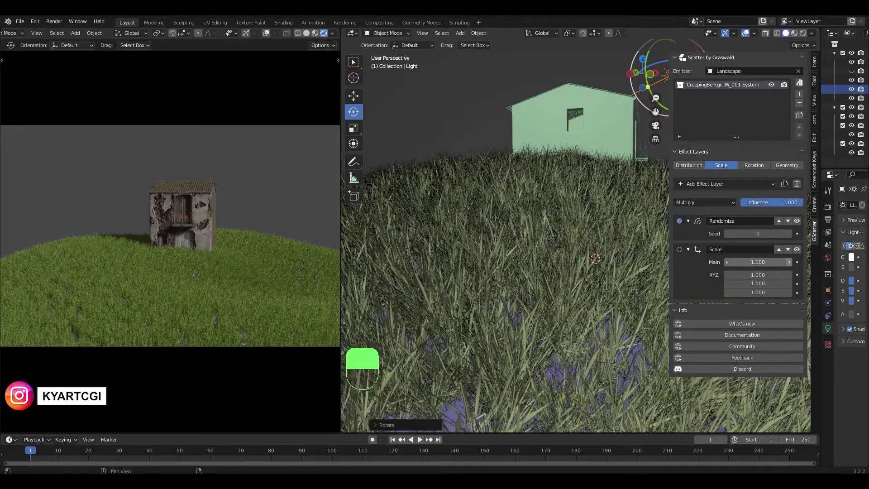
click(789, 262)
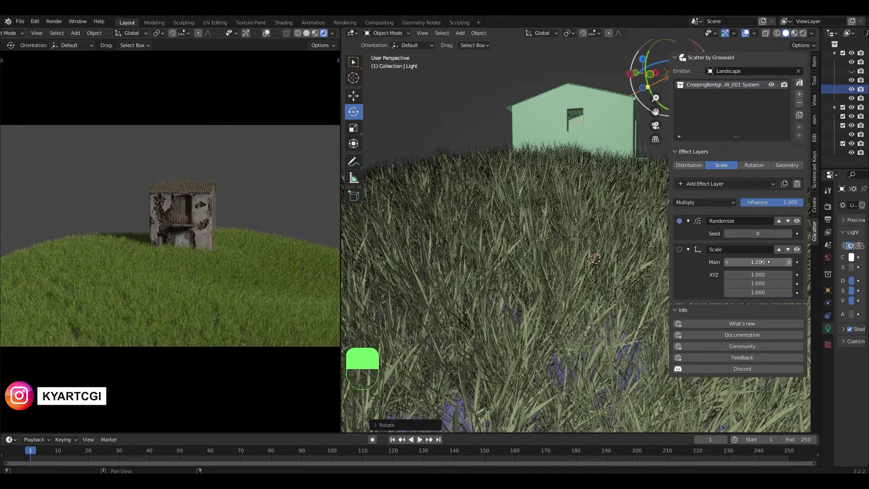
click(726, 262)
click(726, 262)
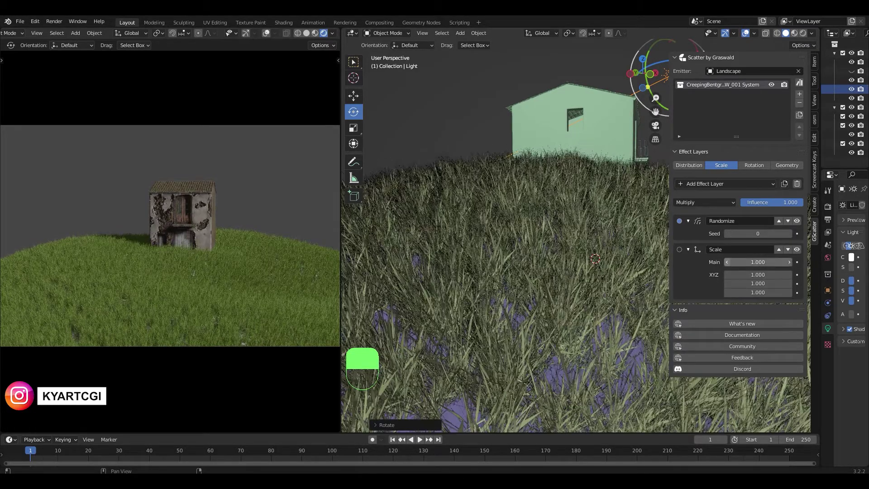
click(727, 262)
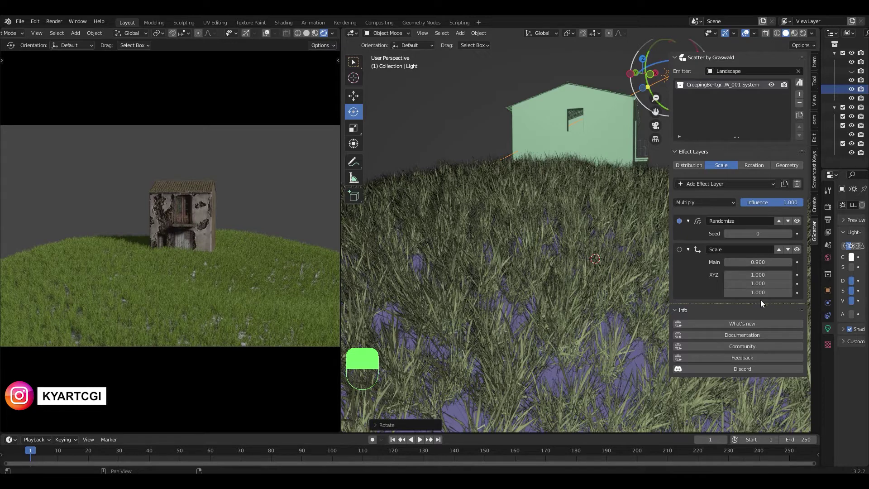
Set the Render Density of the grass system's Distribute on Faces layer to 100.
click(695, 167)
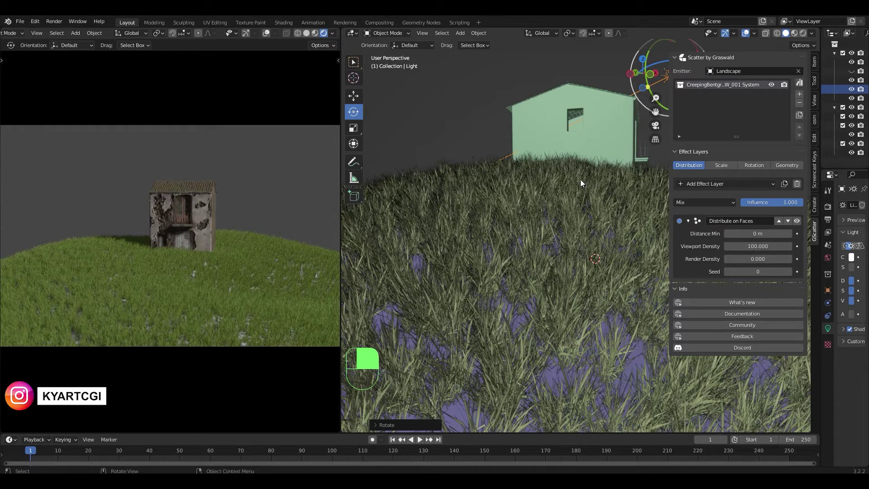
click(761, 257)
text(100)
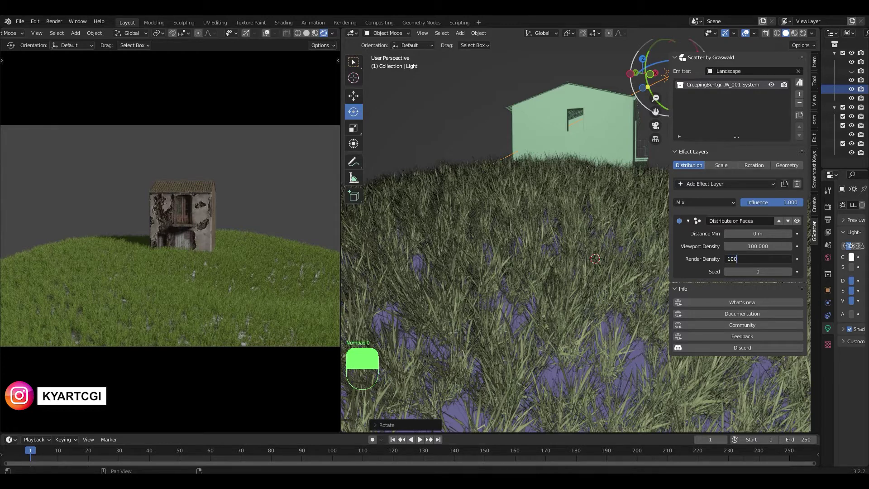
key(Return)
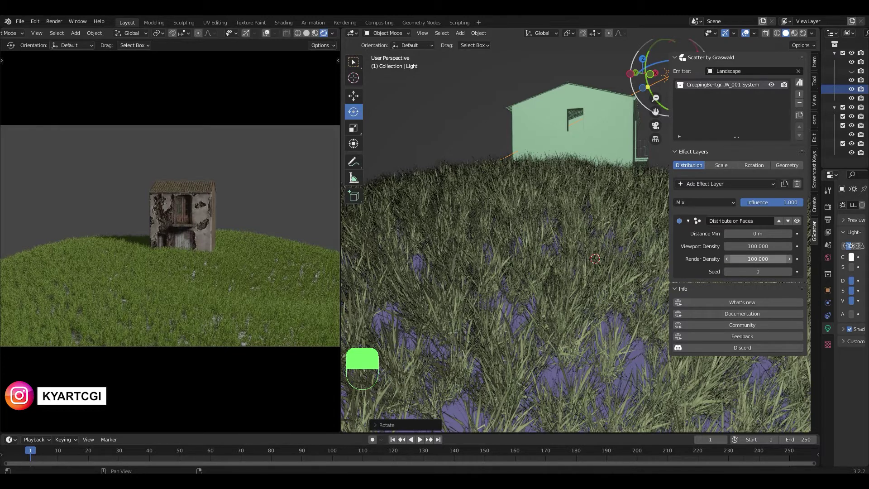
Try a Viewport Density of 10 for the grass system's Distribute on Faces layer and settle on 50.
click(759, 247)
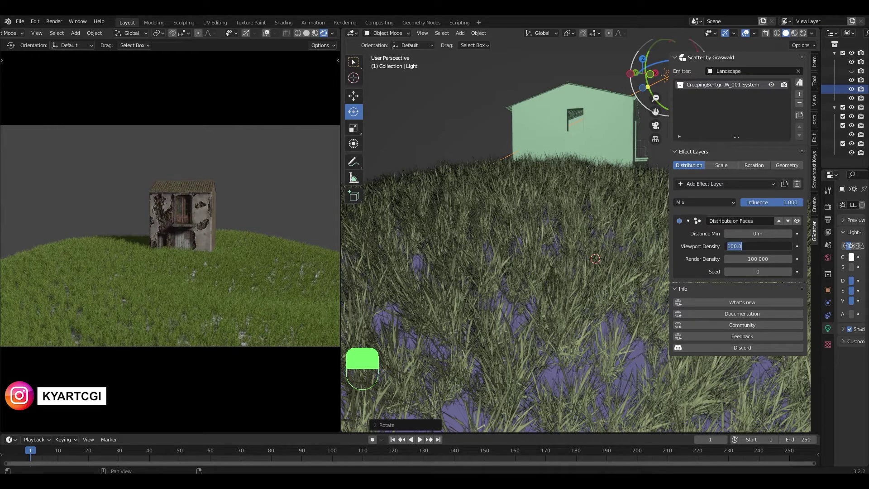
text(10)
key(Return)
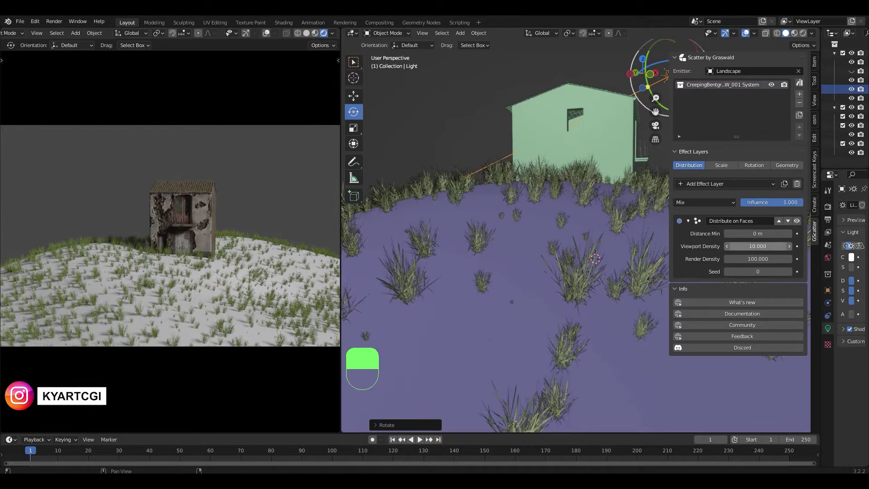
click(757, 246)
text(50)
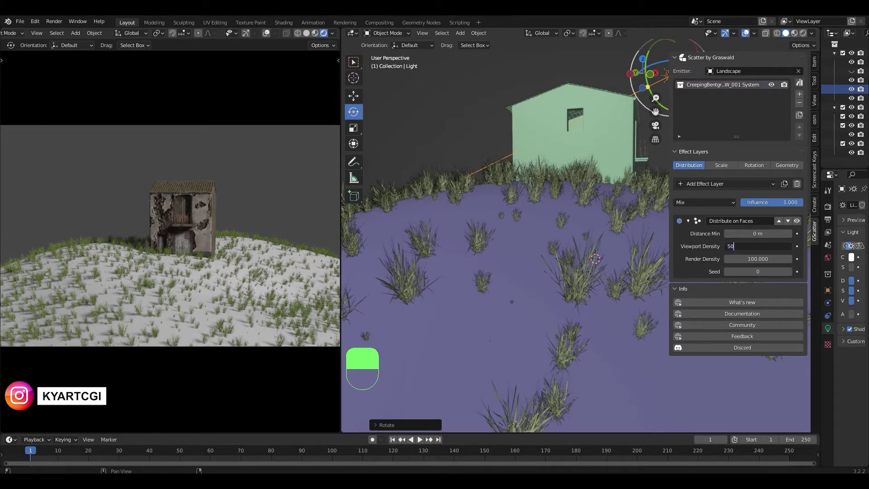
key(Return)
scroll(419, 266, down, 10)
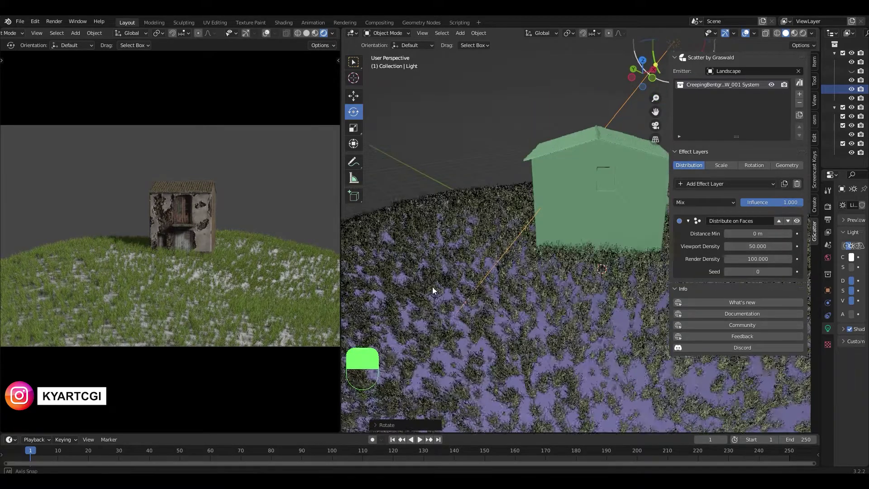
middle_drag(579, 265, 577, 299)
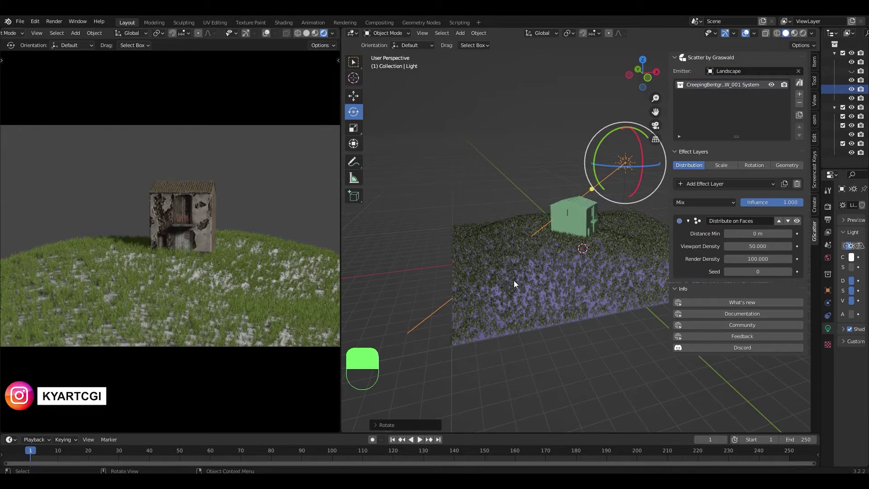
scroll(514, 281, up, 5)
scroll(542, 292, down, 3)
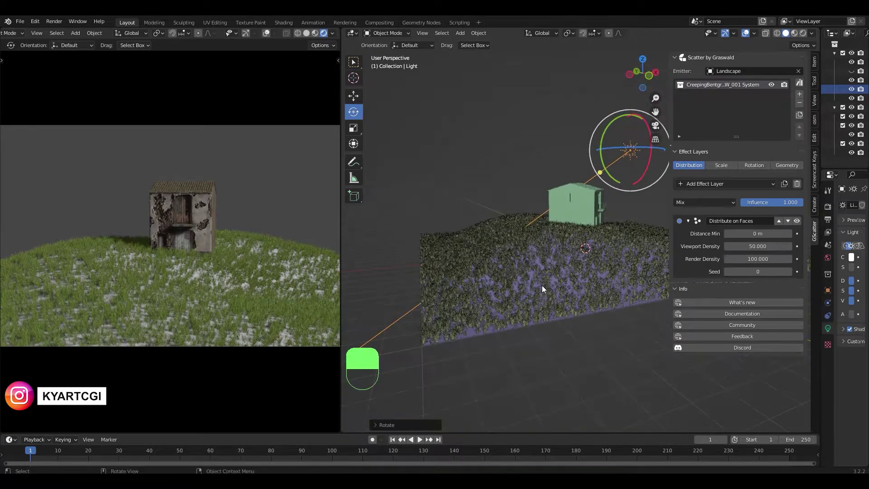
Add a Camera Culling effect layer to the grass system's distribution and assign Camera as its object.
mouse_move(542, 285)
middle_down()
mouse_move(546, 294)
mouse_move(508, 289)
mouse_move(539, 310)
mouse_move(503, 301)
mouse_move(556, 315)
mouse_move(526, 316)
mouse_move(564, 241)
mouse_move(522, 300)
mouse_move(555, 263)
mouse_move(547, 284)
mouse_move(528, 295)
middle_up()
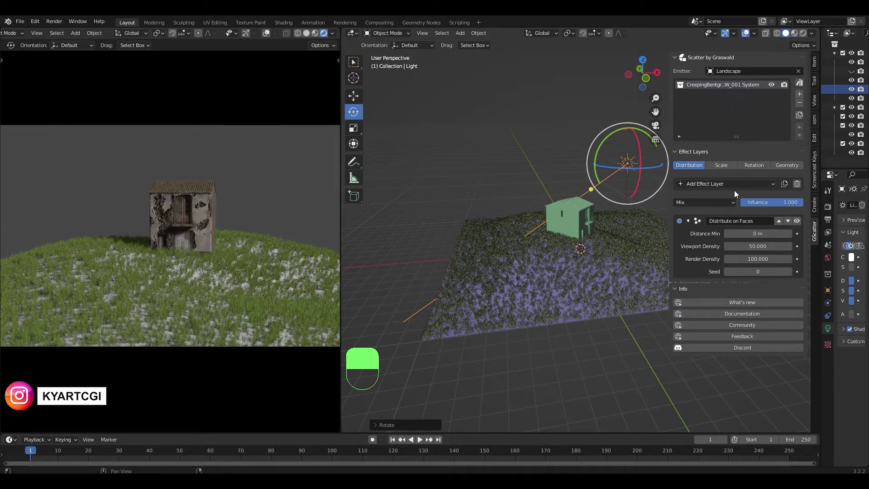
click(755, 185)
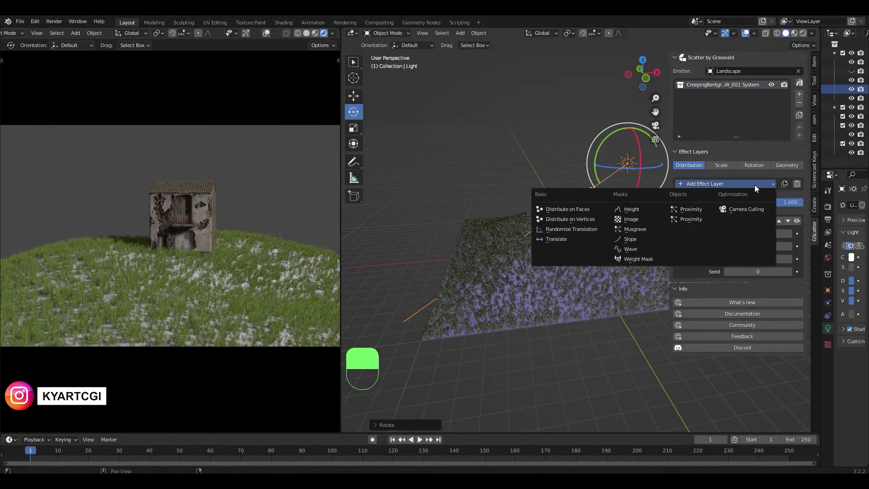
click(746, 209)
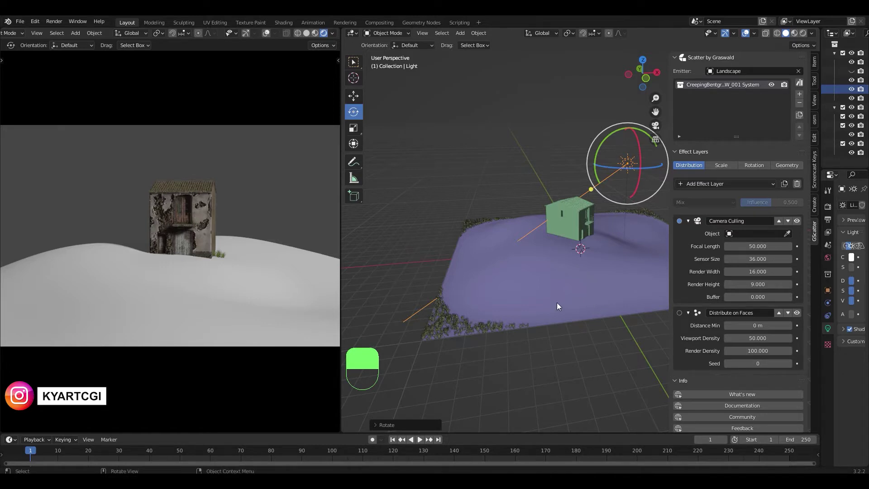
click(788, 233)
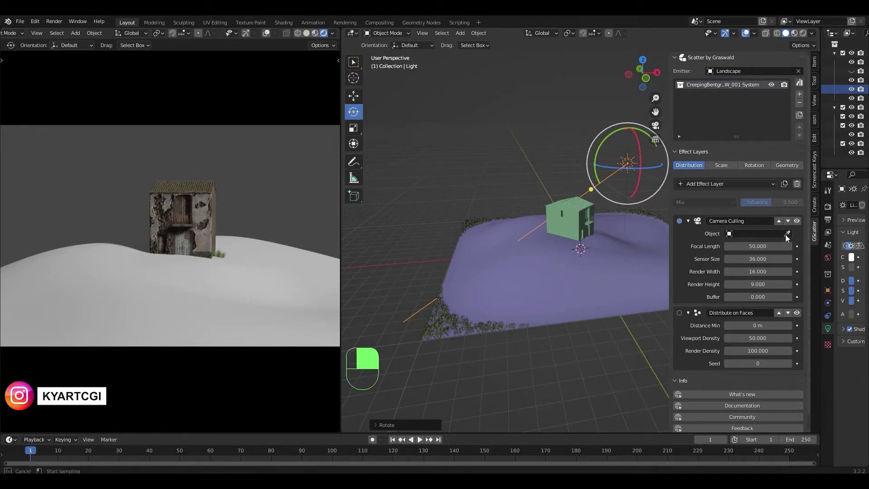
click(751, 233)
click(755, 248)
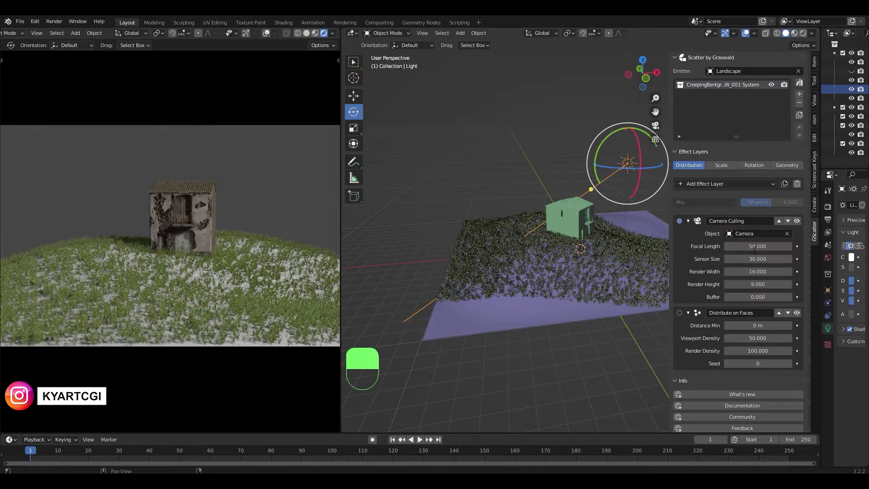
Try rotating the camera in top view to test the grass culling, and undo the rotation.
middle_drag(565, 354, 488, 349)
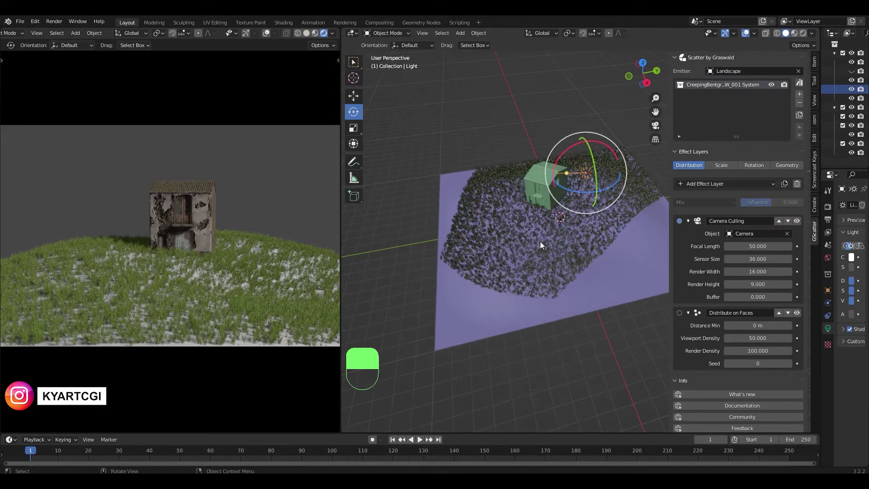
scroll(540, 245, up, 2)
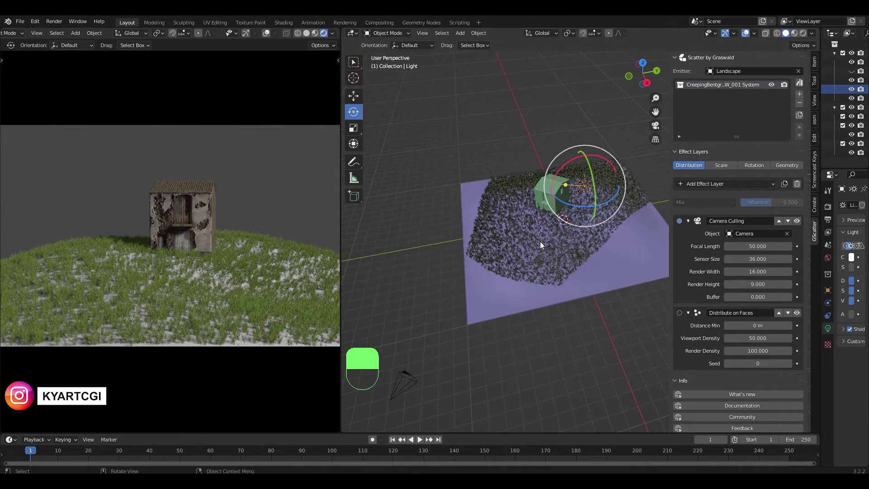
click(409, 383)
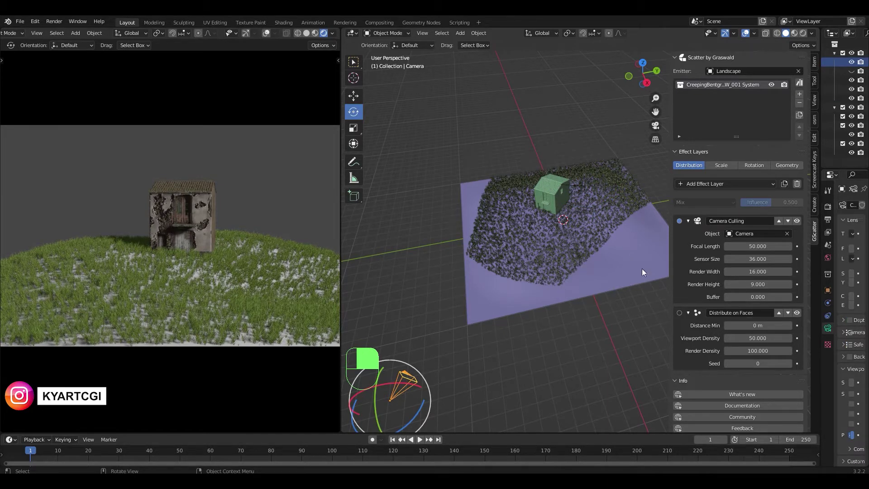
middle_drag(484, 361, 517, 308)
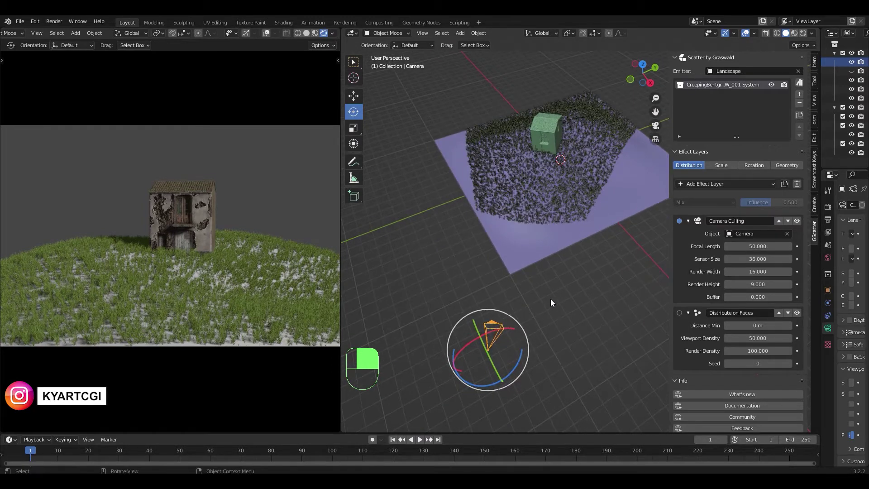
key(KP_7)
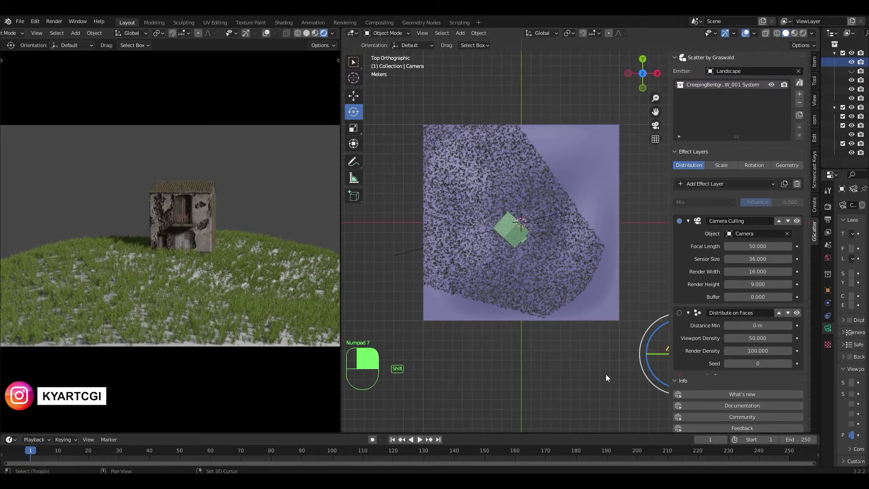
shift+middle_drag(606, 374, 471, 341)
mouse_move(585, 298)
mouse_down()
mouse_move(575, 304)
mouse_move(584, 300)
mouse_up()
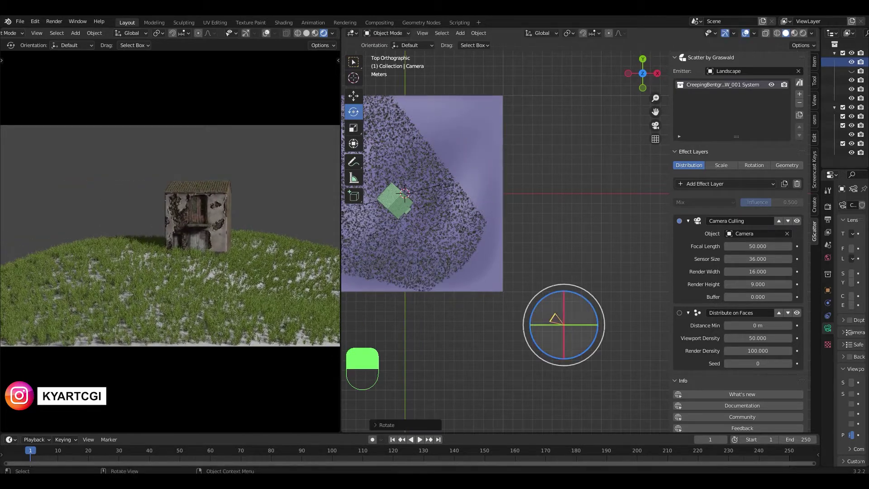
key(ctrl+z)
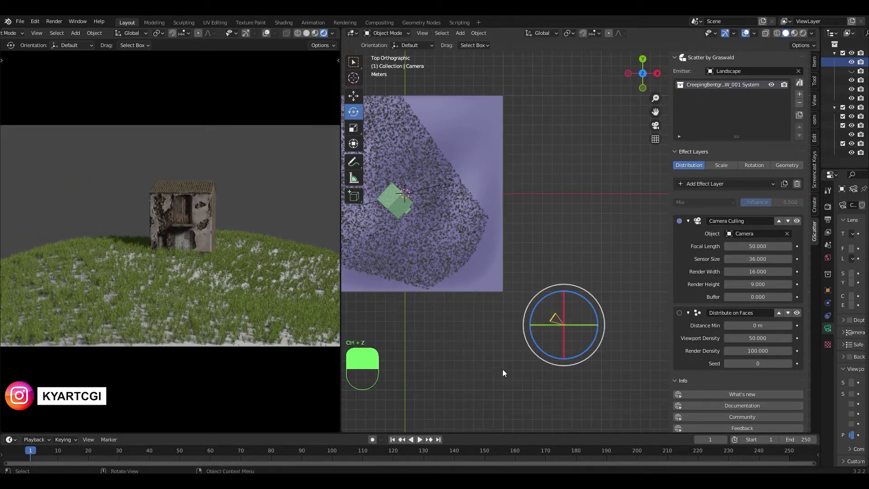
Try a Buffer of 0.1 for the Camera Culling layer and settle on 0.01.
middle_drag(506, 347, 517, 297)
scroll(517, 297, up, 1)
shift+middle_drag(505, 296, 575, 294)
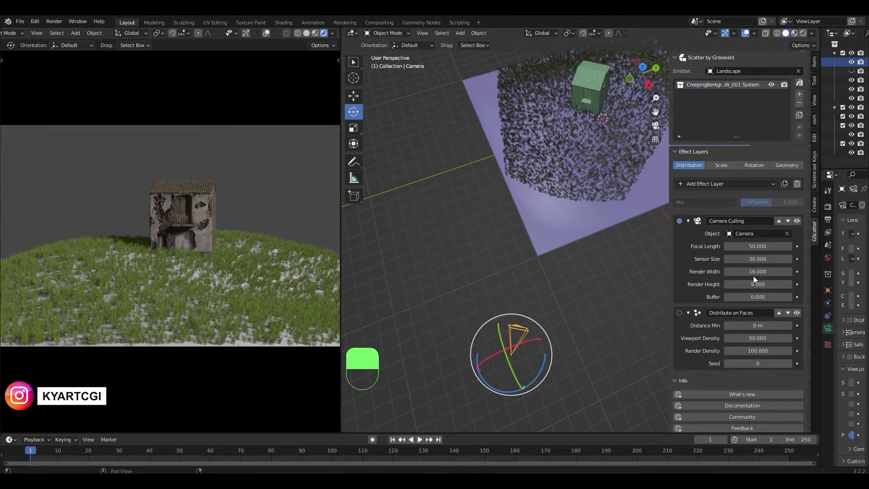
click(789, 297)
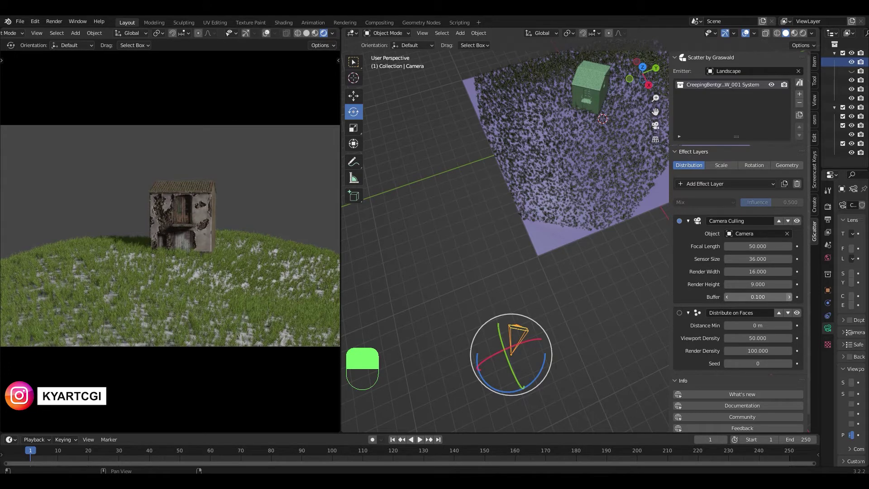
click(757, 297)
text(0)
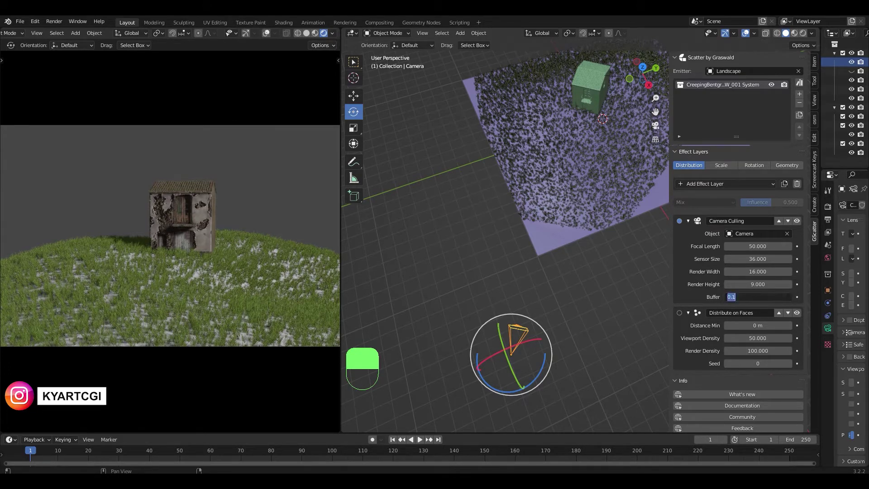
text(.01)
key(Return)
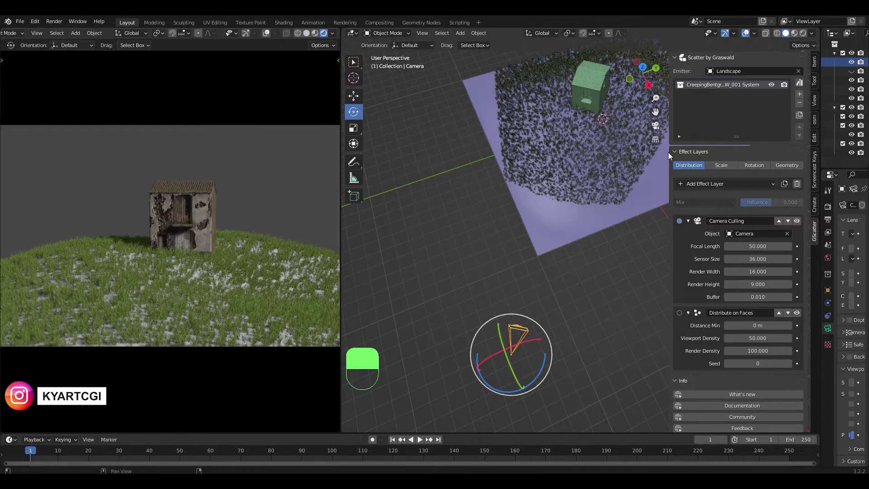
middle_drag(586, 262, 598, 166)
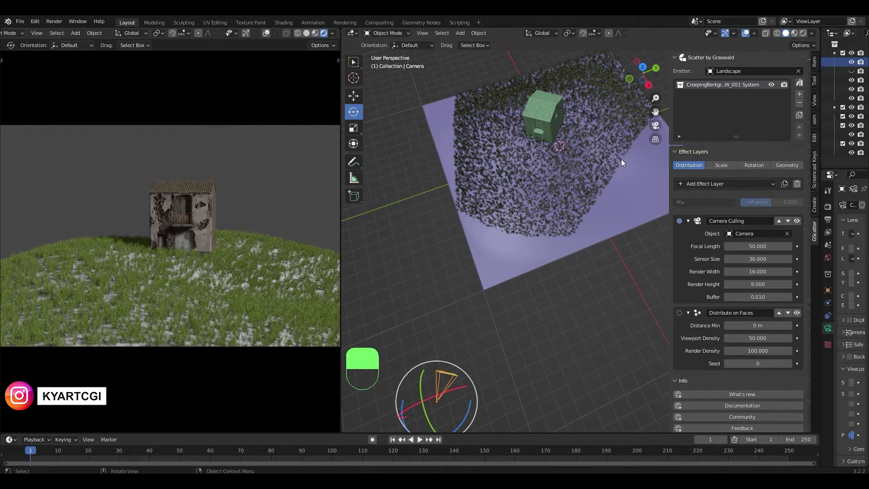
middle_drag(544, 225, 588, 221)
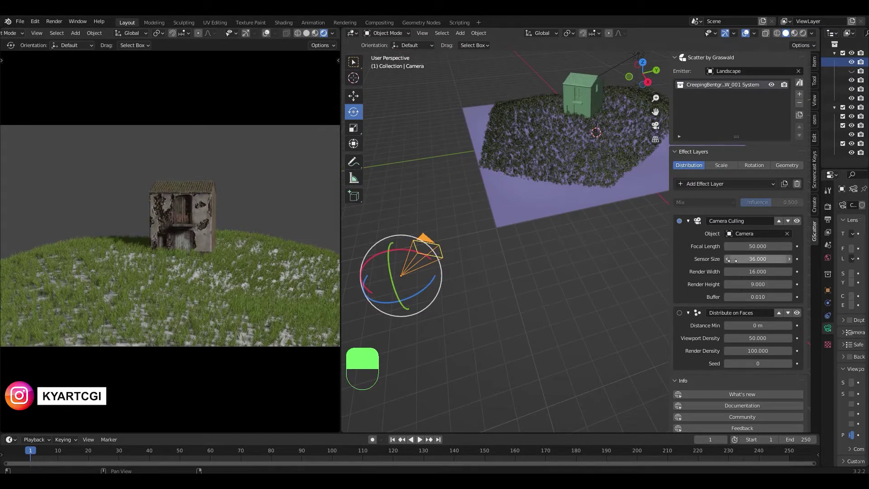
Try a Distance Min of 0.2 m in the grass system's Distribute on Faces layer and return it to 0 m.
click(727, 84)
mouse_move(567, 302)
middle_down()
mouse_move(557, 299)
mouse_move(567, 300)
middle_up()
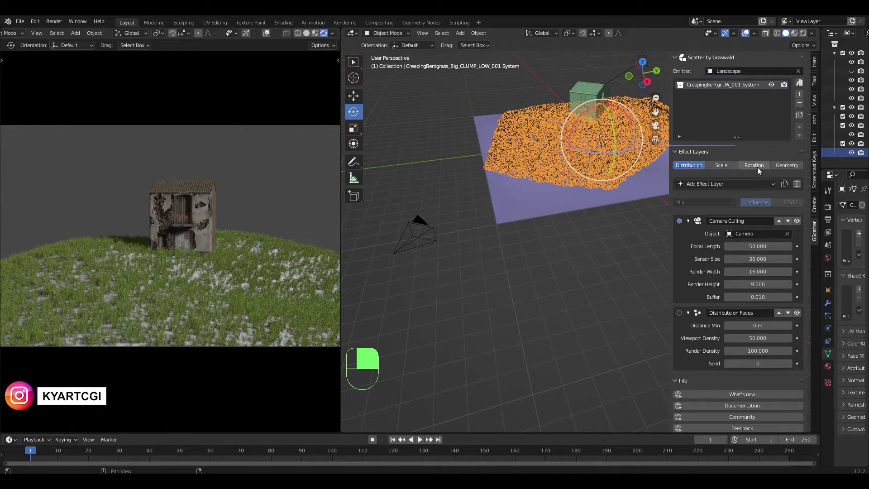
click(771, 185)
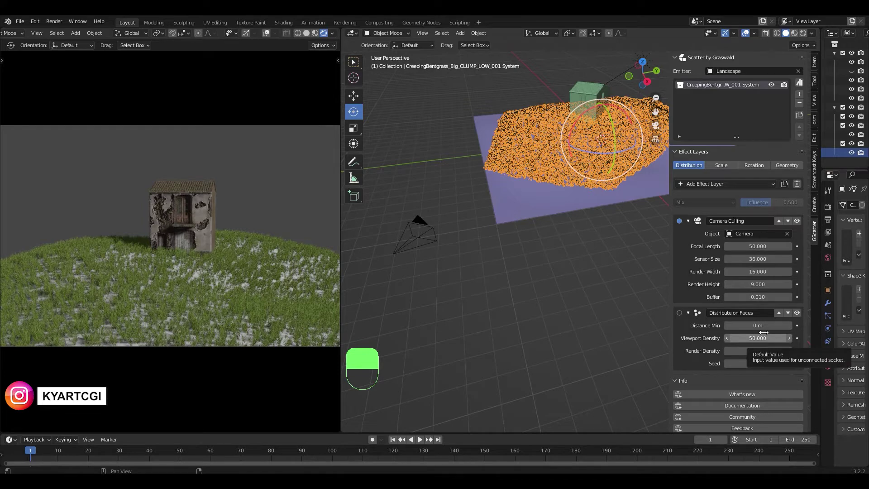
click(790, 326)
click(789, 326)
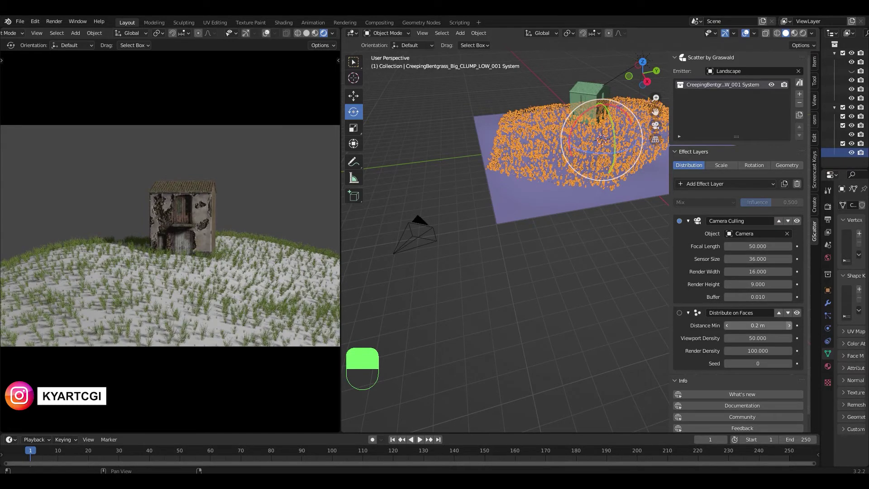
click(727, 326)
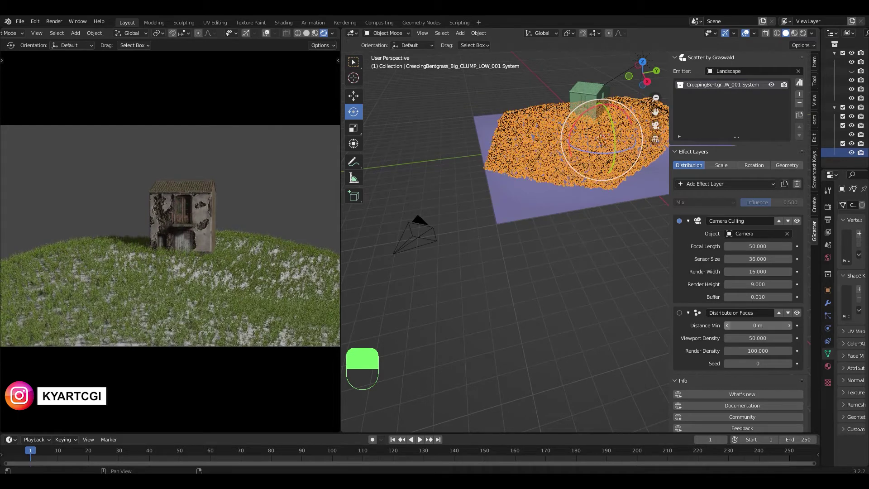
click(789, 325)
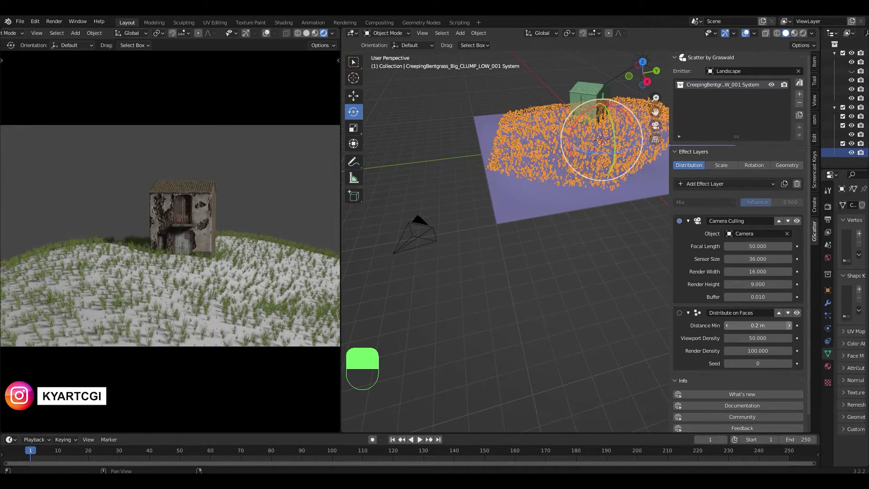
click(726, 325)
click(727, 325)
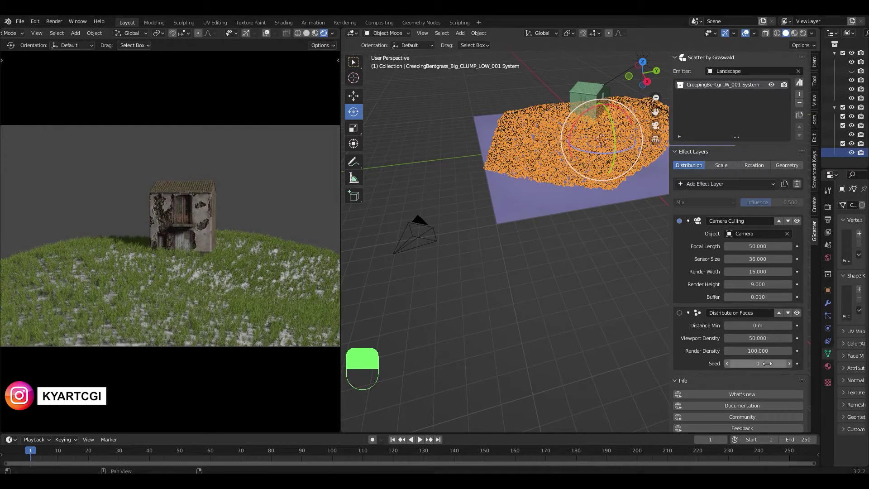
Set the grass system's Distribute on Faces seed to 2 and its Scale Randomize seed to 1.
click(789, 363)
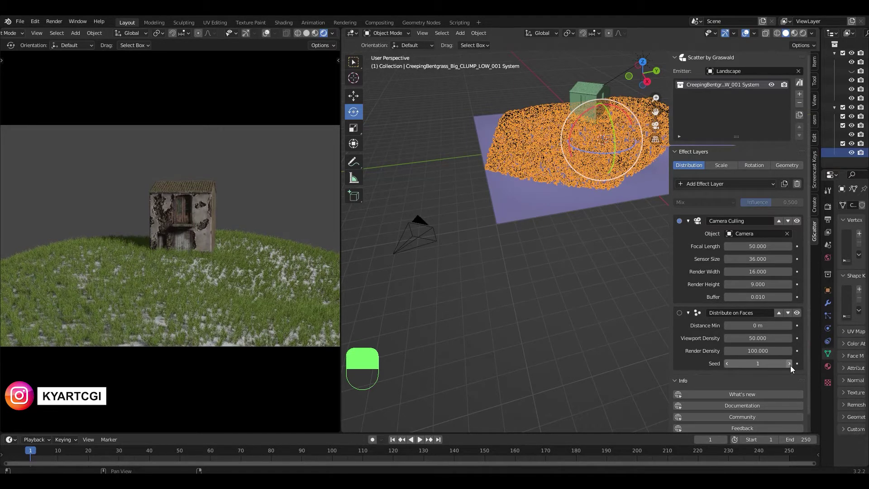
click(789, 364)
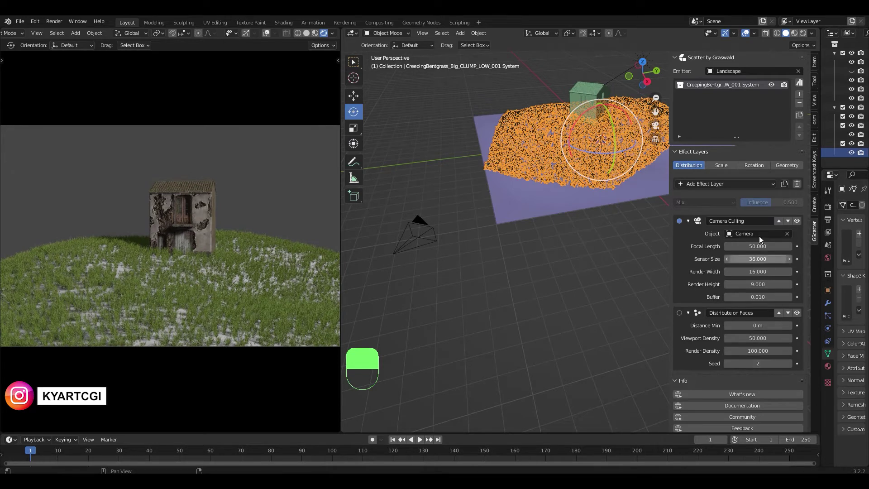
click(731, 166)
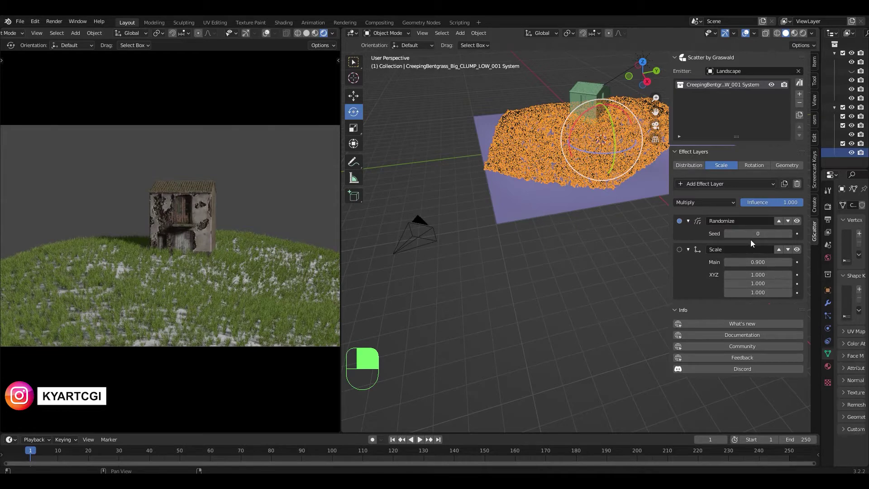
click(791, 235)
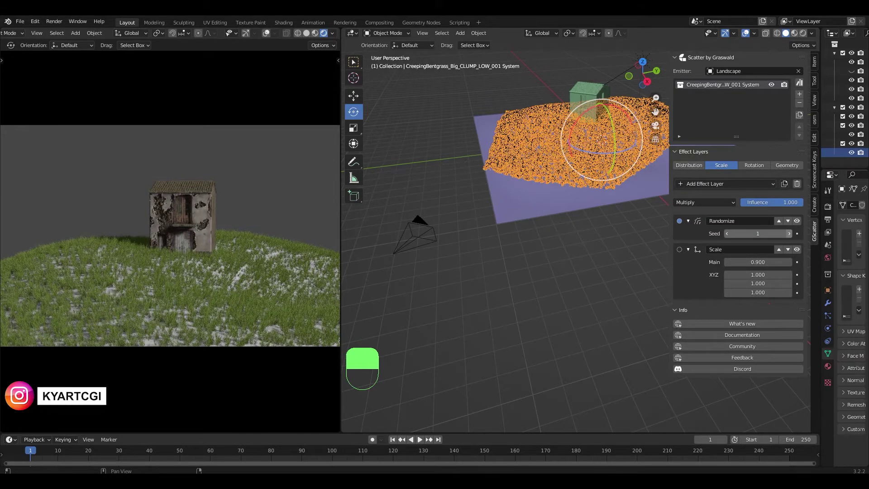
Try a seed of 2 for the grass system's Randomize Rotation layer and settle on 4, with the grass deselected.
click(759, 164)
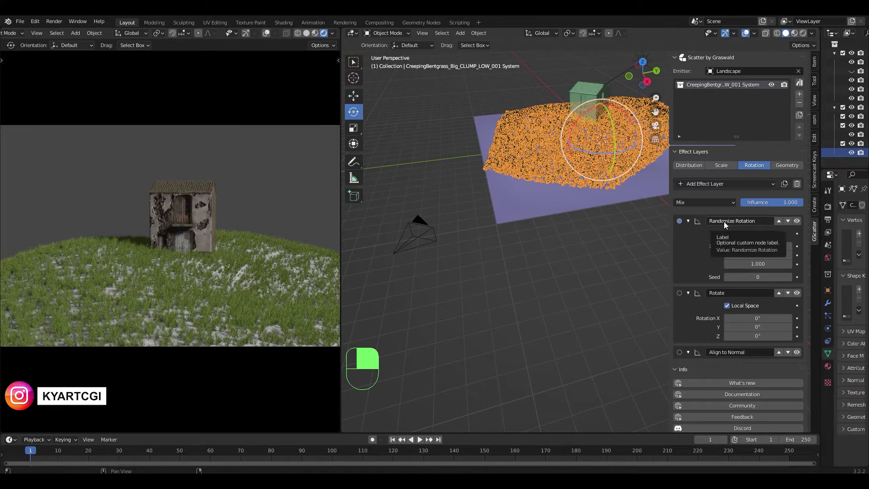
click(790, 276)
click(789, 276)
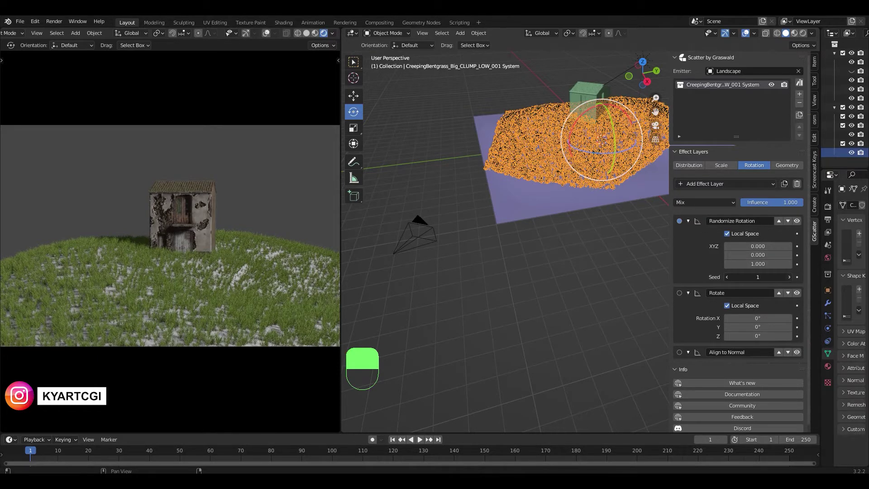
scroll(588, 176, up, 3)
middle_drag(568, 196, 528, 250)
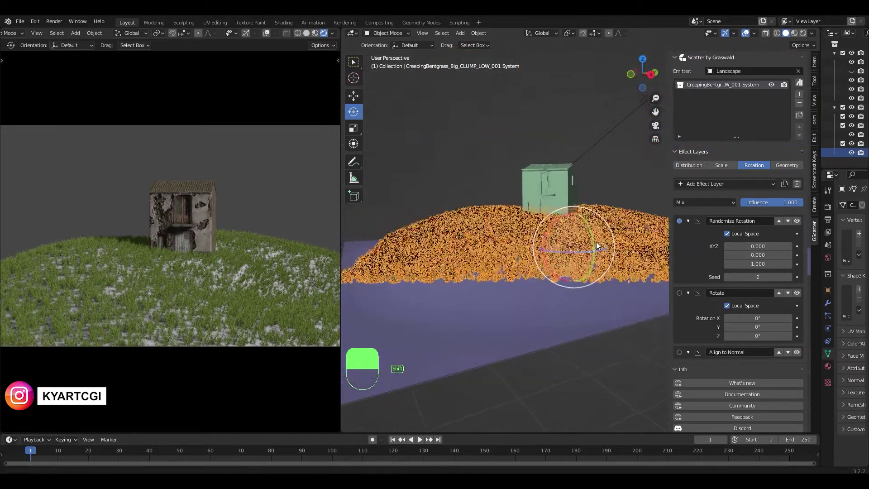
scroll(534, 257, up, 3)
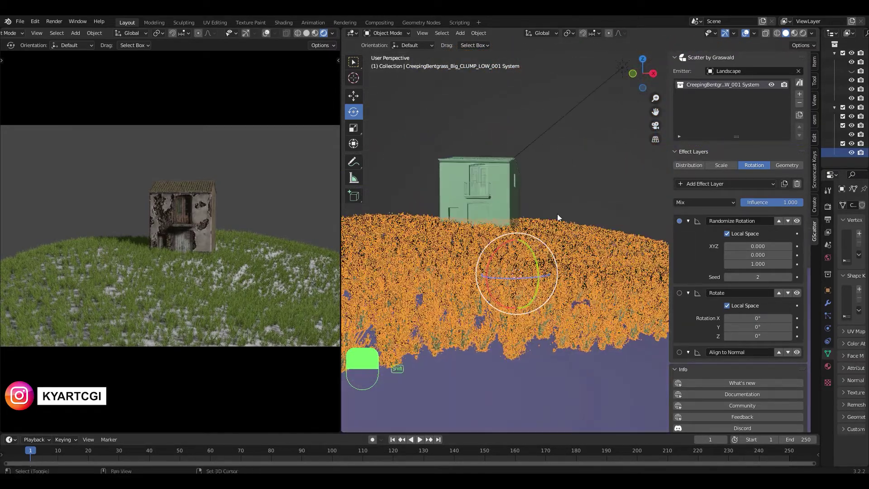
scroll(558, 214, up, 2)
click(602, 174)
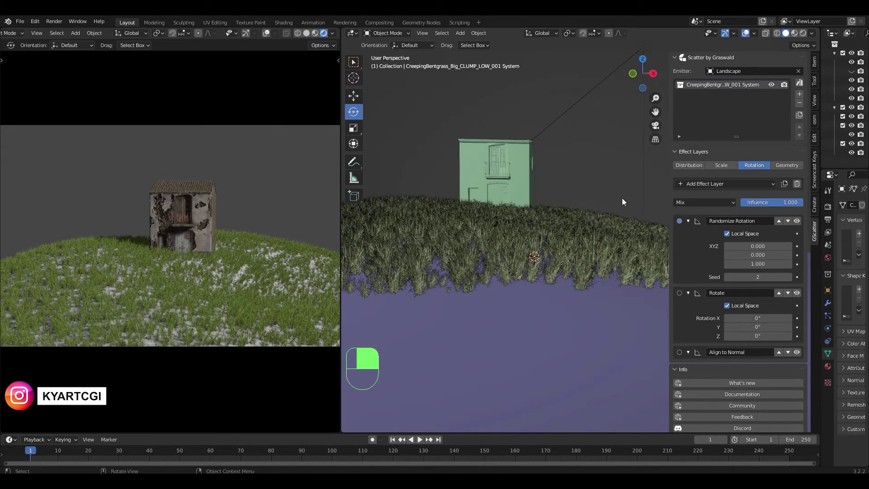
click(788, 279)
click(788, 279)
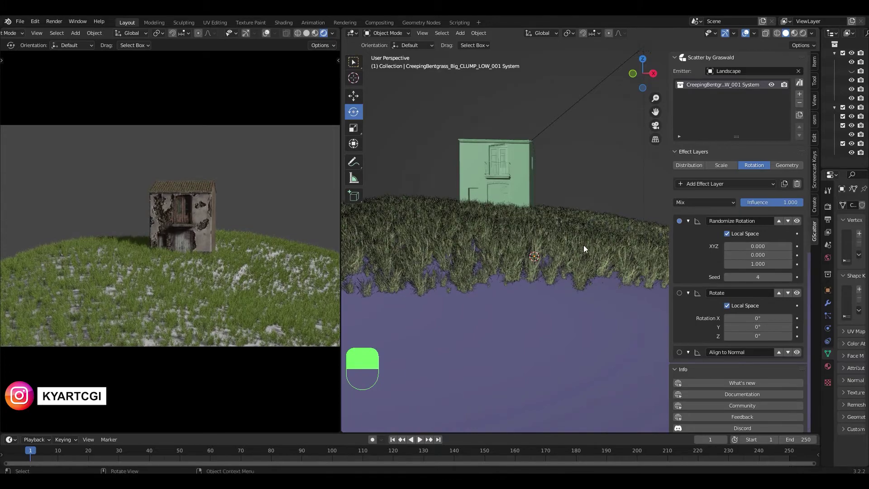
middle_drag(528, 258, 558, 194)
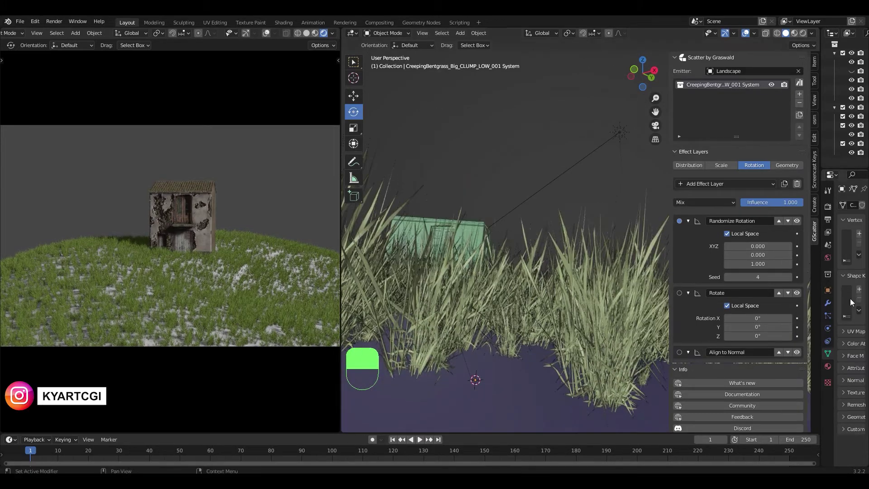
Set the grass system's Randomize Rotation seed to 6 and the Rotate layer's Rotation X to 0.3°.
click(788, 277)
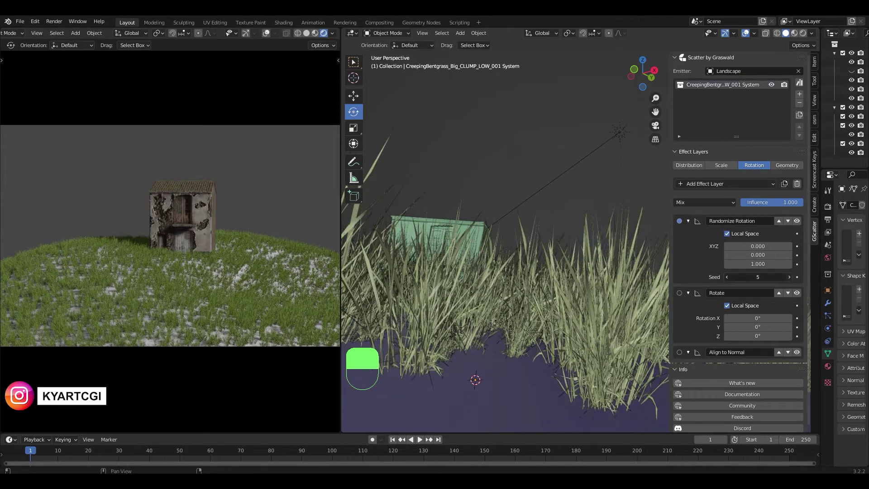
click(788, 277)
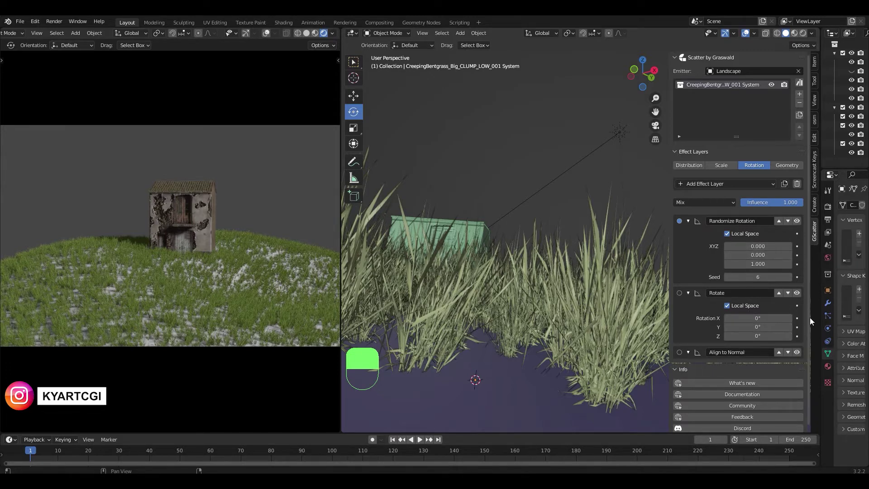
click(790, 318)
click(790, 318)
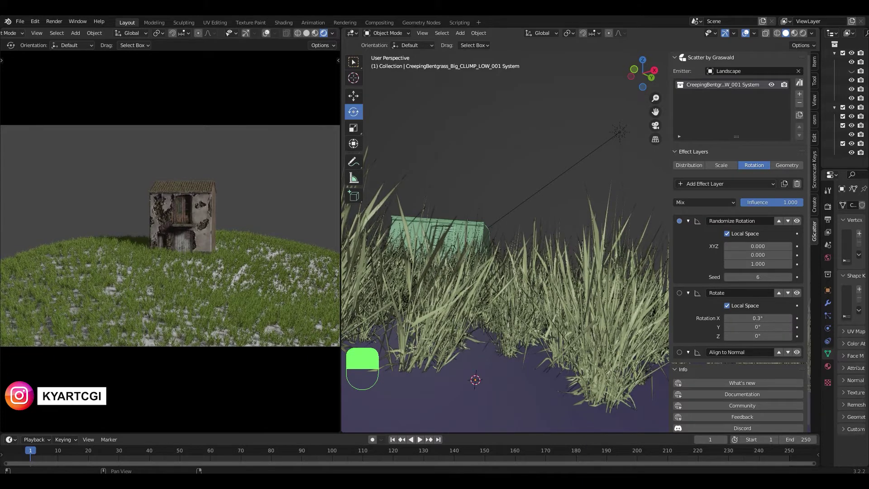
click(790, 318)
Try raising the X value of the grass system's Randomize Rotation layer to 0.8 and return it to 0.
click(788, 248)
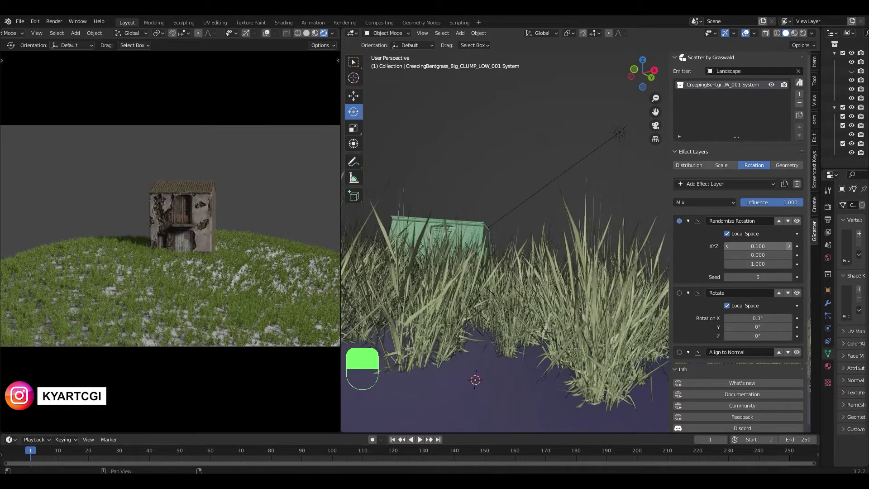
click(789, 248)
click(789, 248)
click(788, 248)
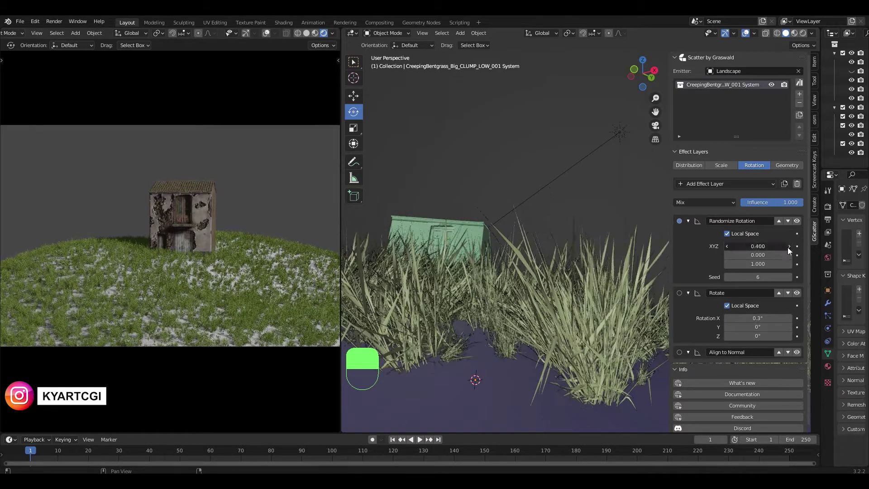
click(789, 249)
click(789, 248)
click(788, 248)
click(788, 248)
click(758, 246)
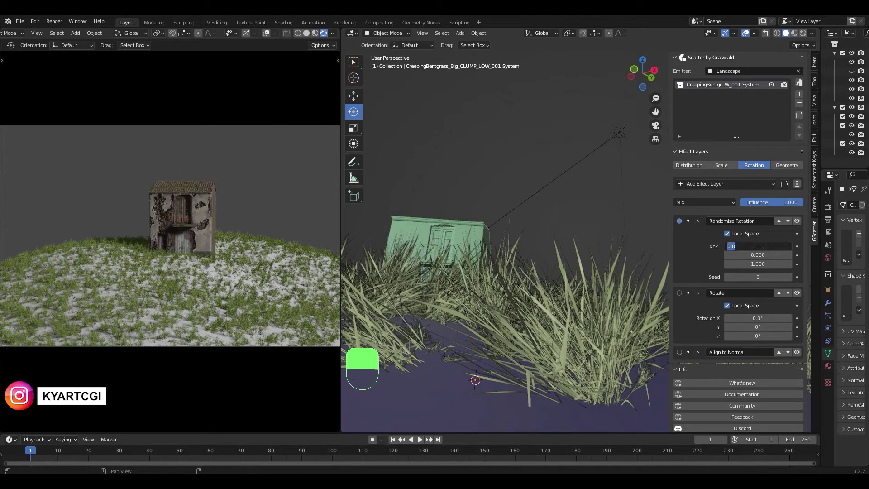
text(0)
key(Return)
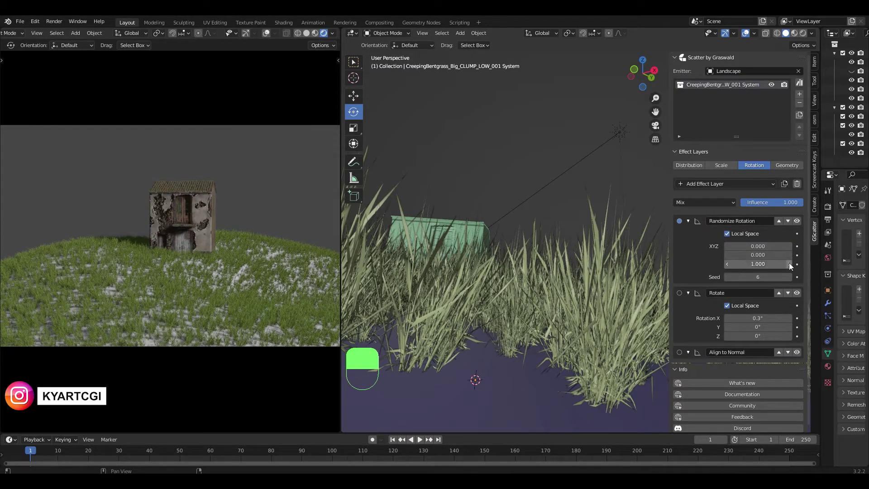
Set the Randomize Rotation layer's Z value to 0.9 and its Influence to 0.957.
click(757, 264)
text(0.9)
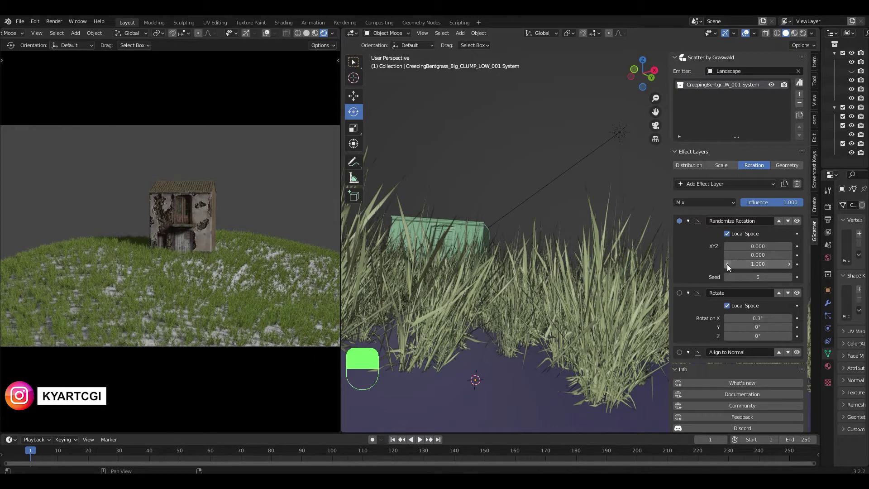
key(Return)
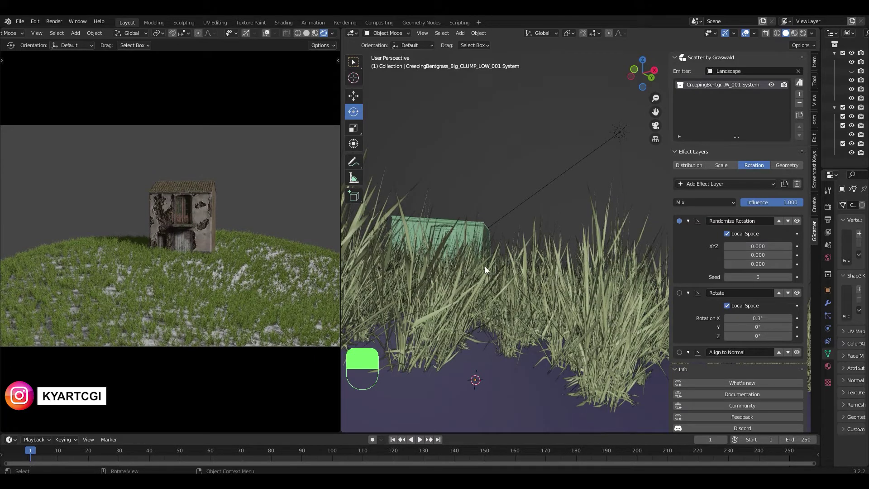
middle_drag(485, 266, 535, 253)
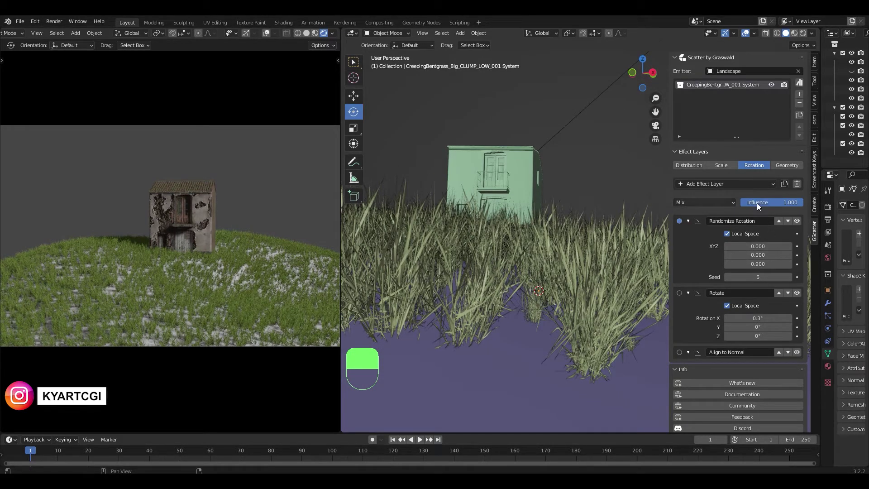
mouse_move(792, 202)
mouse_down()
mouse_move(755, 202)
mouse_move(799, 202)
mouse_up()
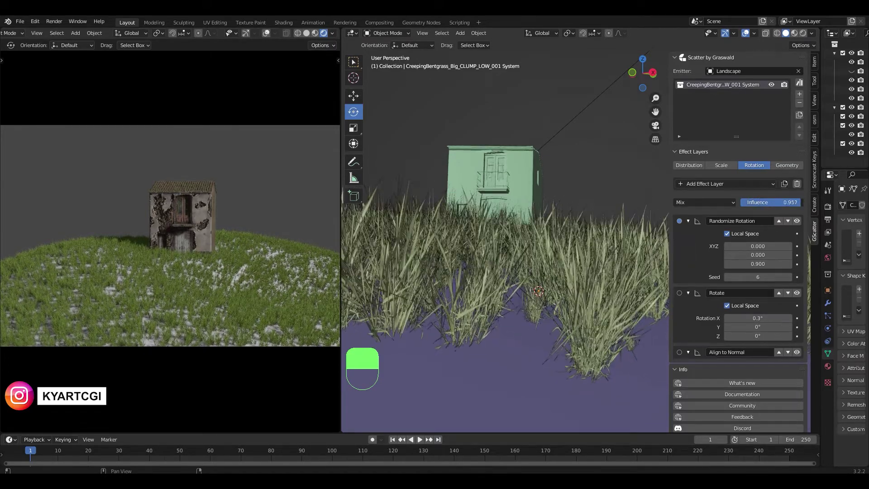
Try the Divide blending mode for the Randomize Rotation layer and return it to Mix.
click(732, 202)
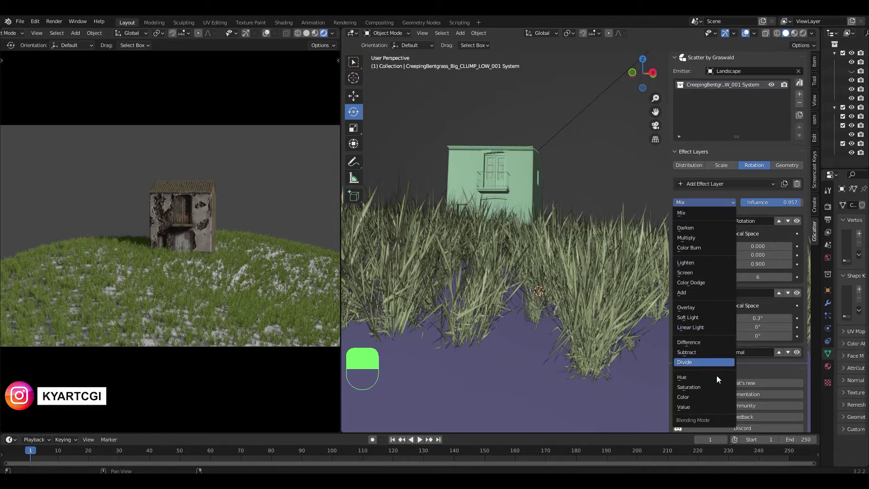
click(702, 364)
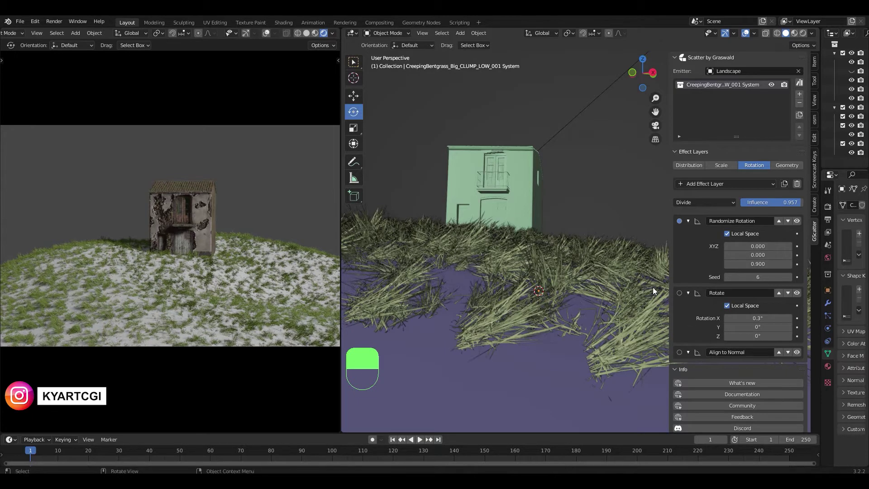
click(732, 203)
click(721, 213)
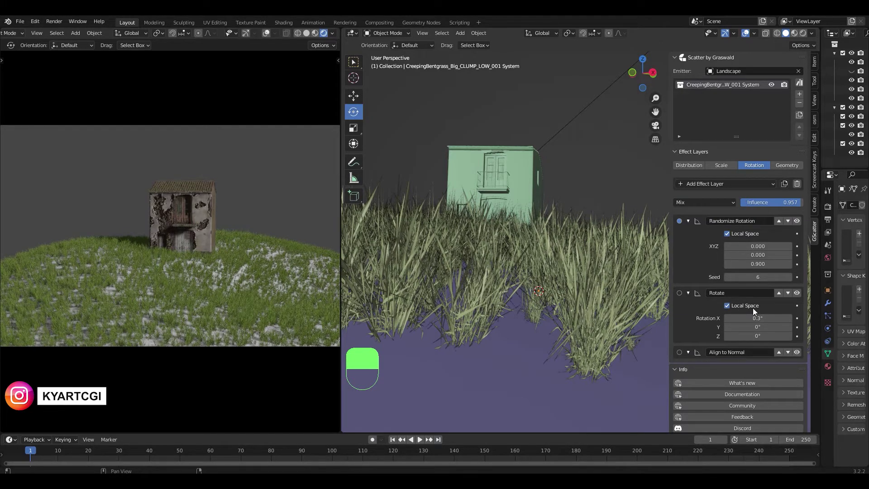
Show the grass system's distribution layers and examine the grass coverage across the hill from farther away.
click(768, 184)
middle_drag(530, 298, 527, 311)
click(687, 165)
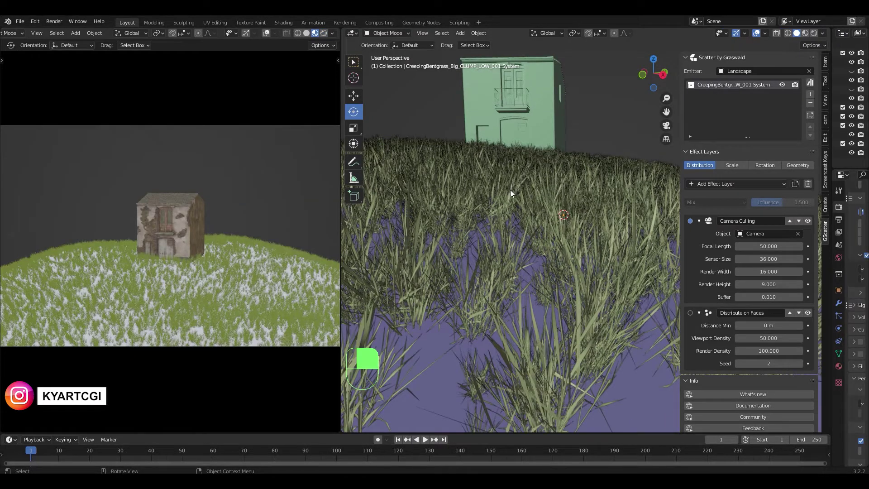
middle_drag(512, 256, 539, 211)
scroll(539, 211, down, 5)
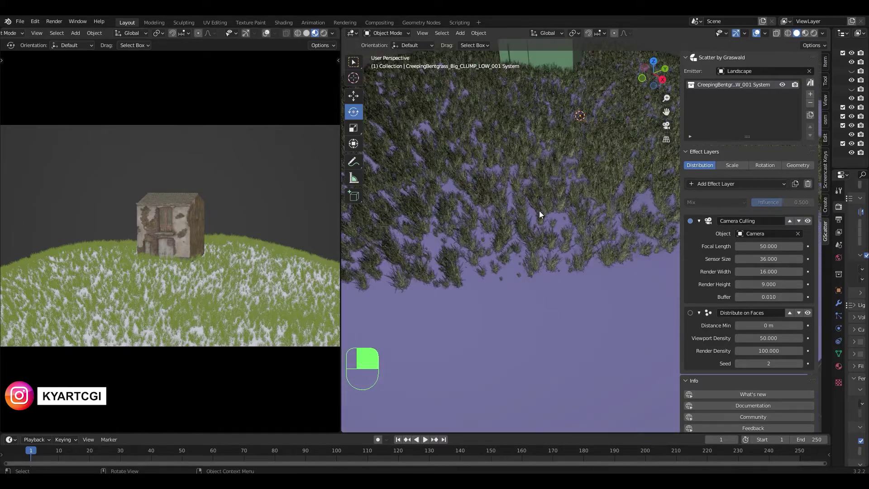
scroll(528, 254, down, 4)
middle_drag(525, 257, 526, 231)
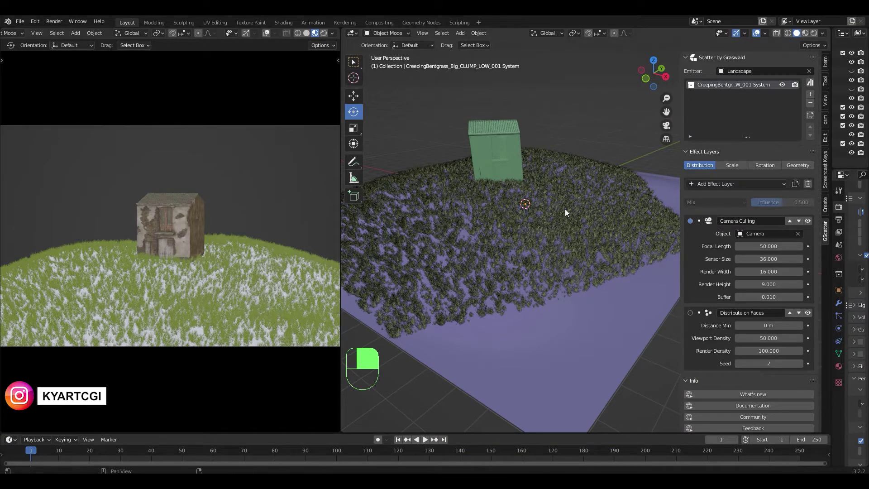
Switch the camera viewport to rendered shading, then render the scene and inspect the final image before closing it.
click(323, 34)
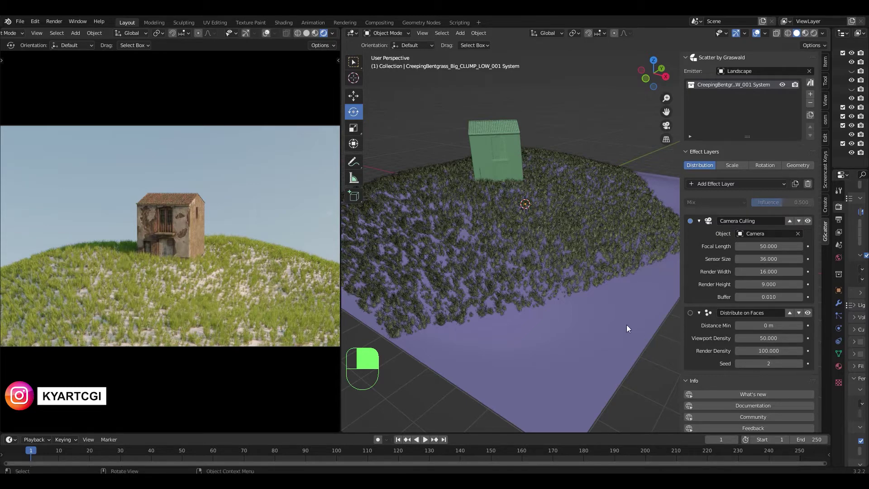
scroll(520, 273, down, 3)
middle_drag(521, 272, 542, 267)
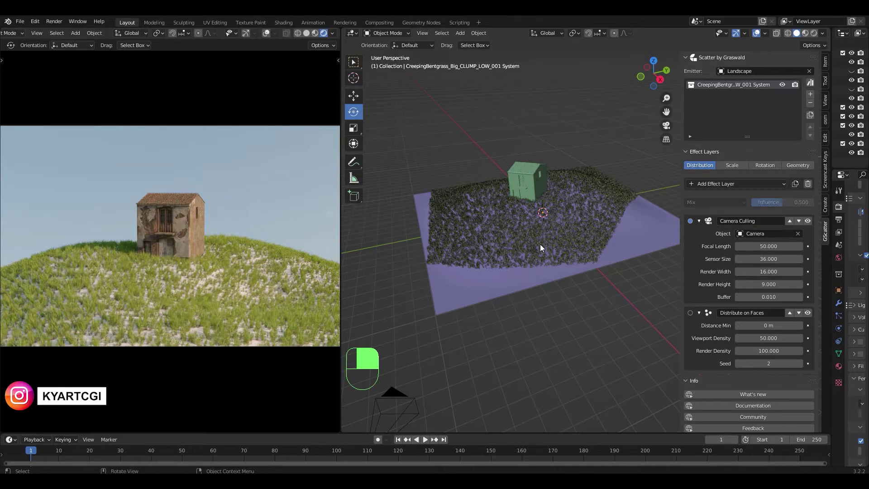
key(F12)
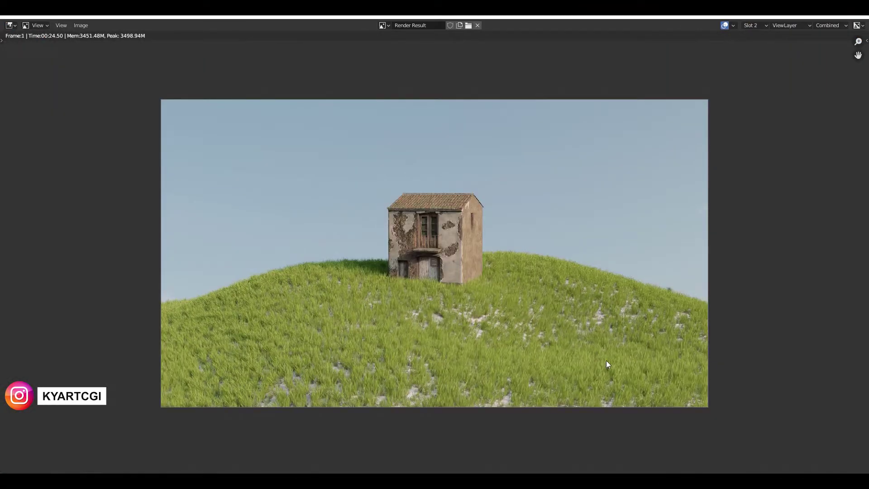
scroll(354, 327, up, 1)
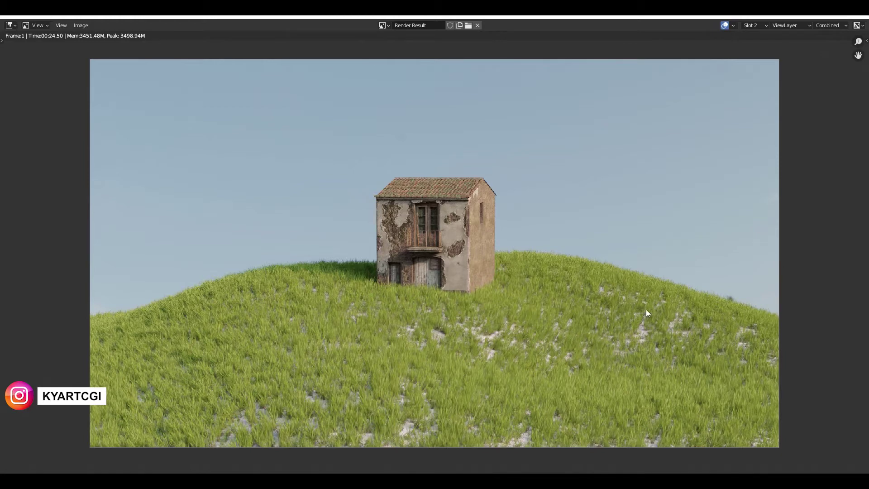
click(816, 12)
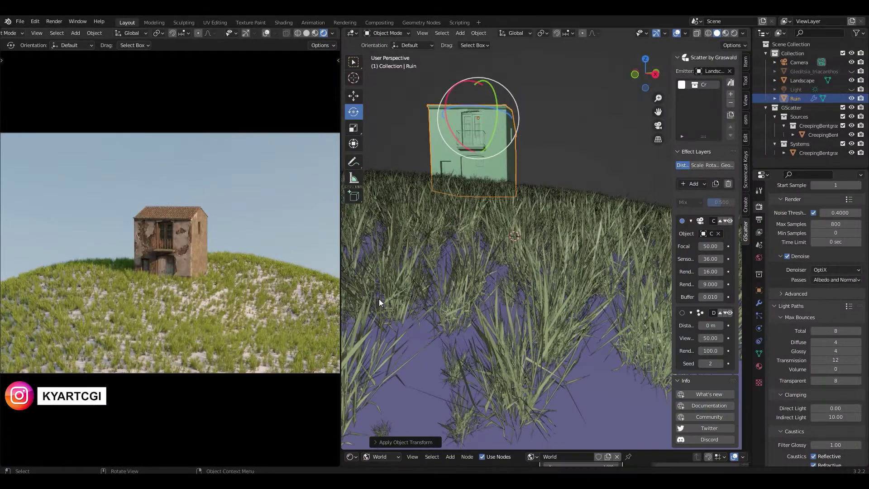
Widen the scatter sidebar and turn off the grass system's Instance Collection geometry layer, with the grass deselected.
drag(673, 285, 583, 283)
middle_drag(519, 267, 515, 281)
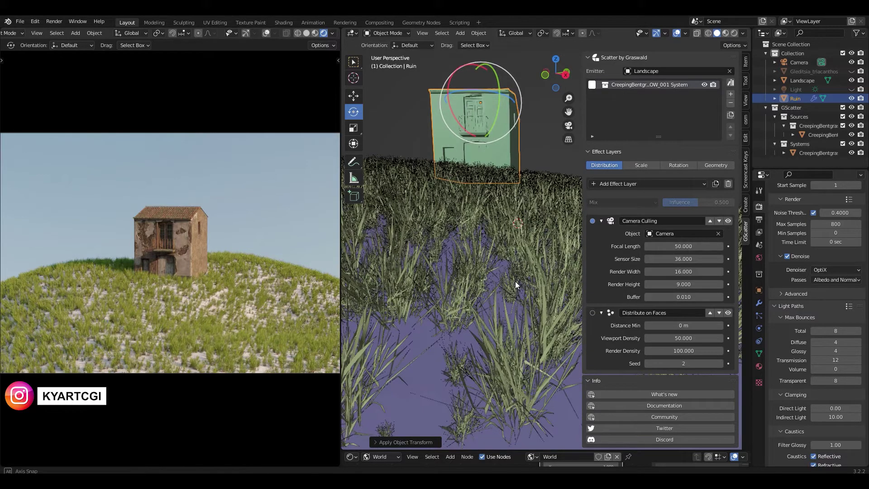
scroll(515, 282, down, 4)
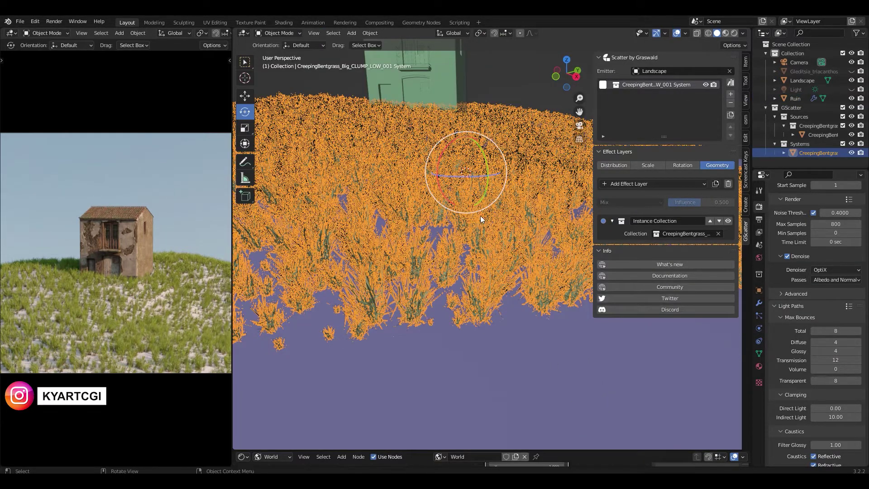
middle_drag(371, 265, 409, 242)
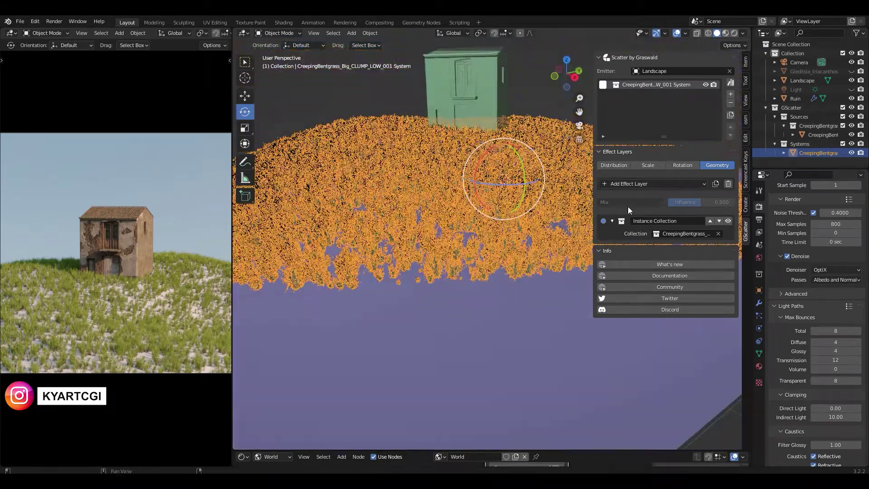
click(729, 221)
middle_drag(466, 254, 447, 216)
scroll(446, 217, down, 2)
scroll(448, 230, up, 1)
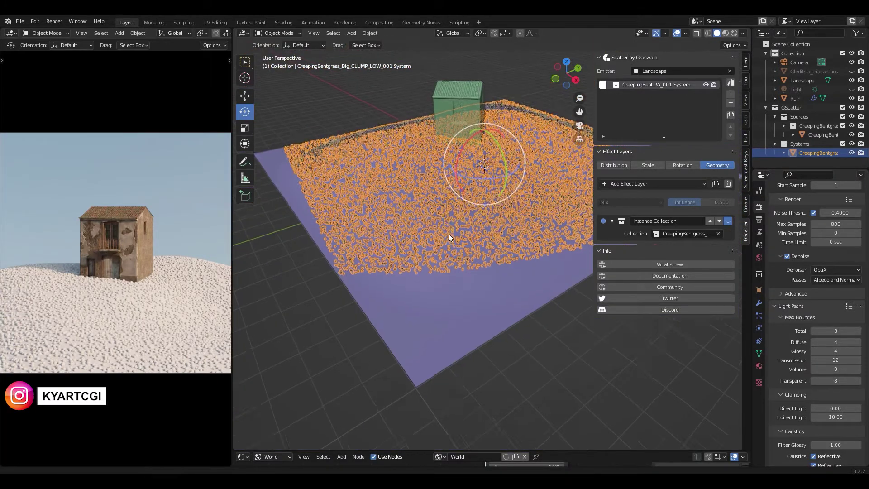
scroll(458, 228, up, 4)
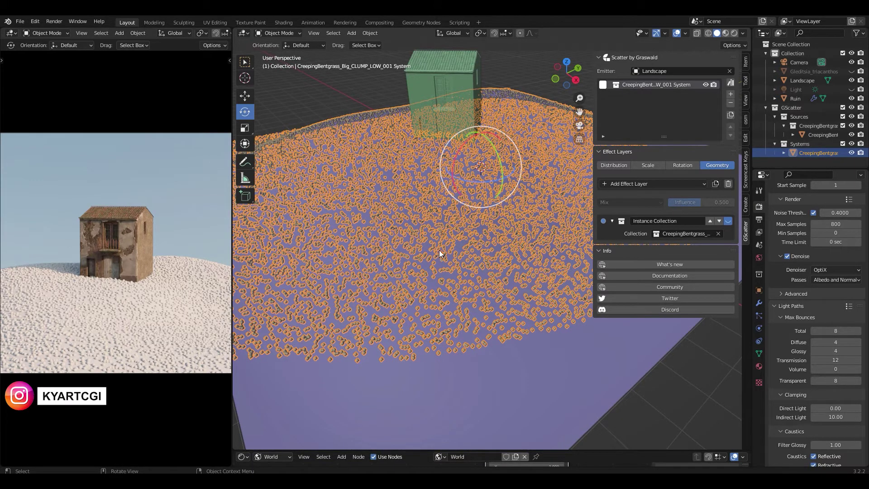
shift+scroll(439, 250, up, 4)
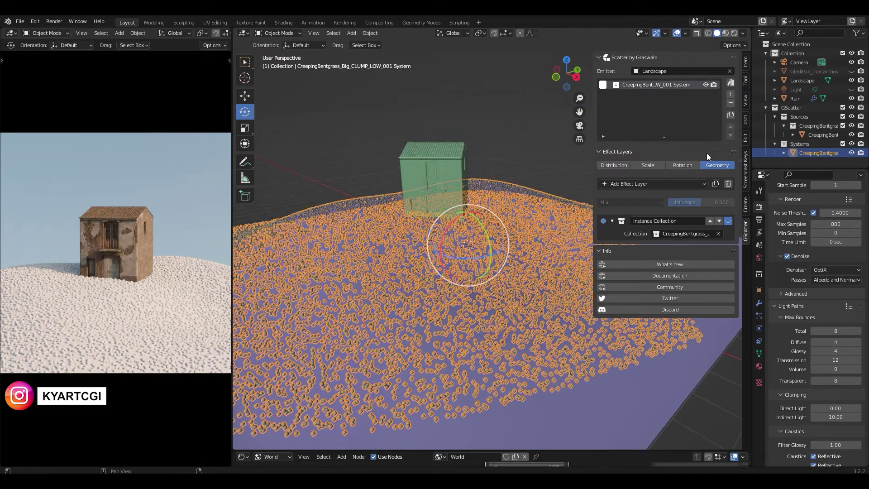
click(524, 138)
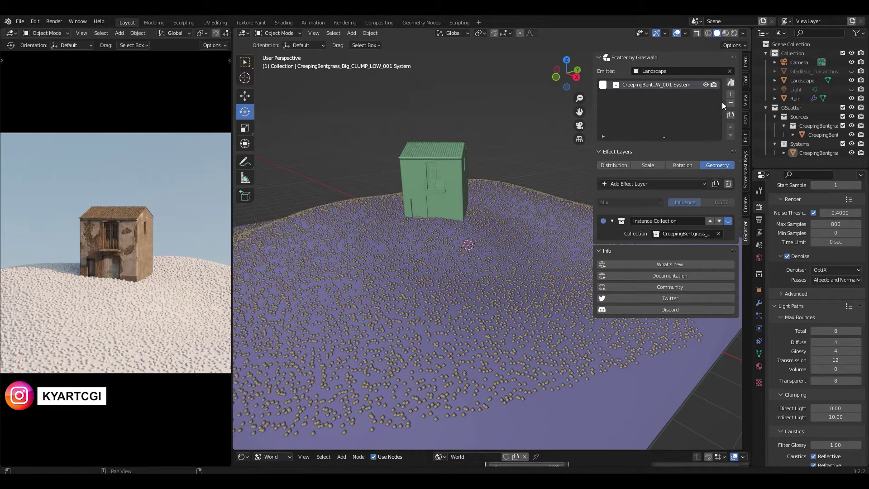
Scatter Cherry Laurel Leaves Dead from the asset library on the Landscape with Low level of detail and Medium material quality.
click(731, 83)
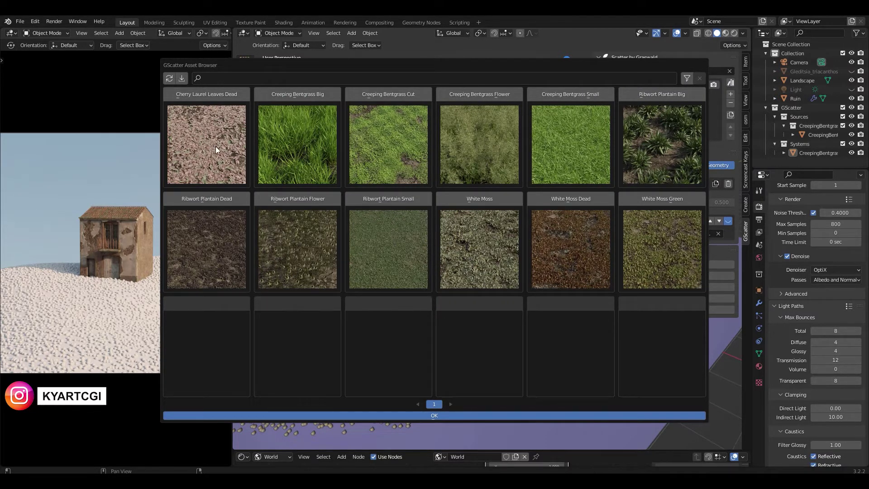
click(210, 96)
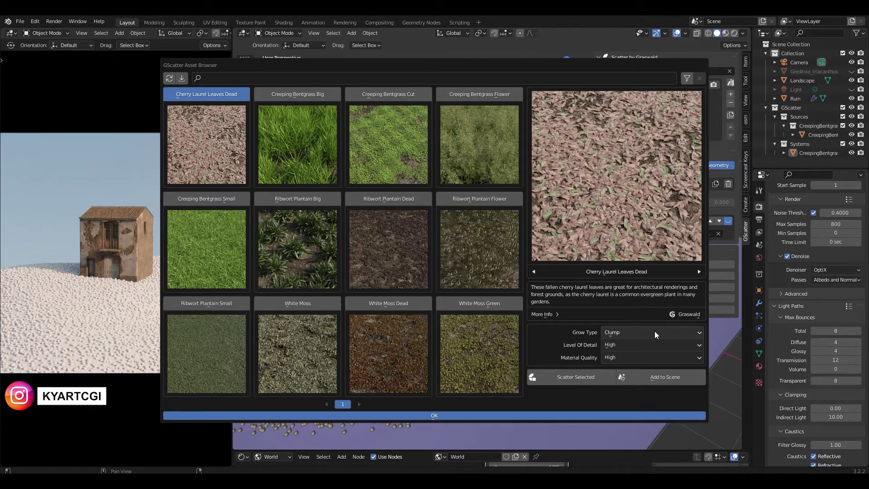
click(652, 345)
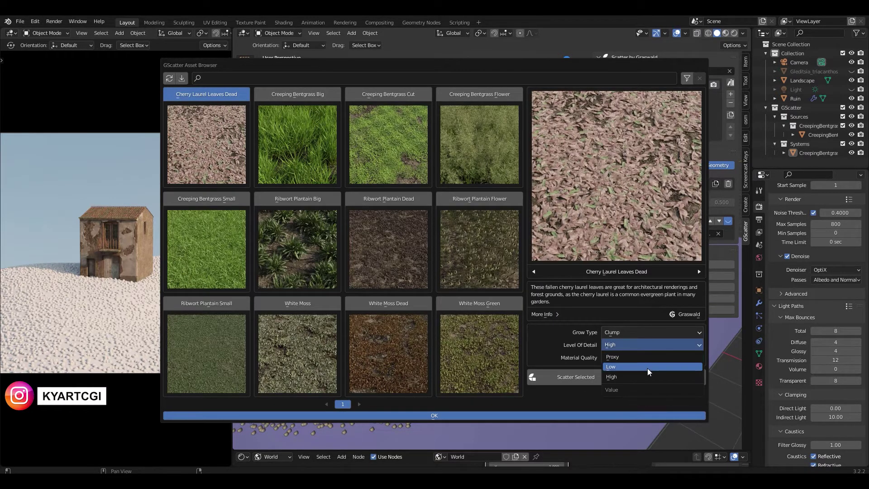
click(648, 368)
click(637, 358)
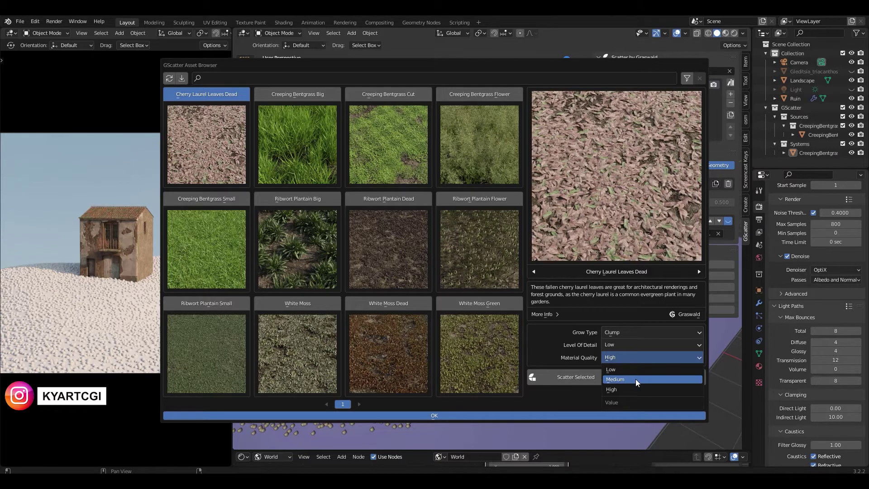
click(636, 380)
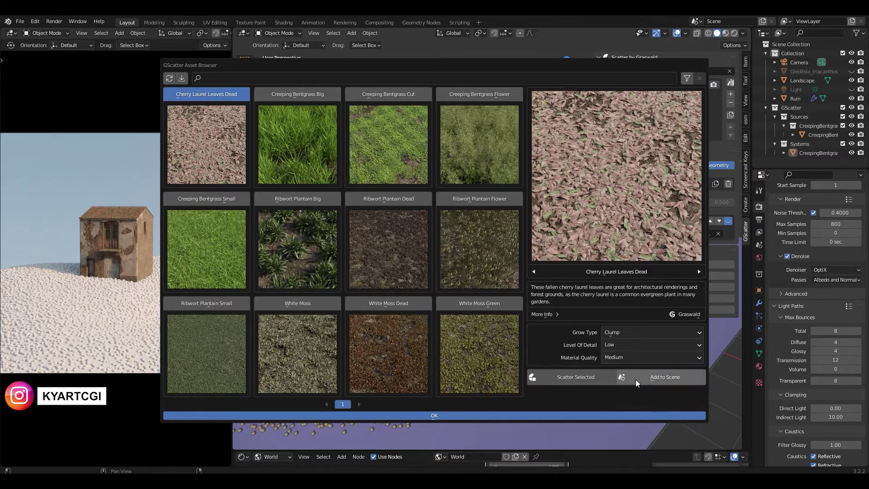
click(575, 377)
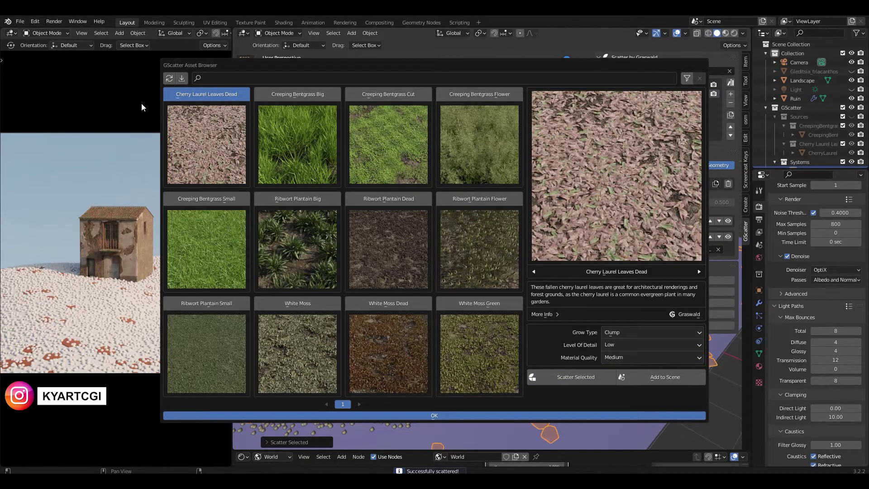
Close the asset browser and hide the Creeping Bentgrass system in the viewport so only the dead leaves show.
click(140, 67)
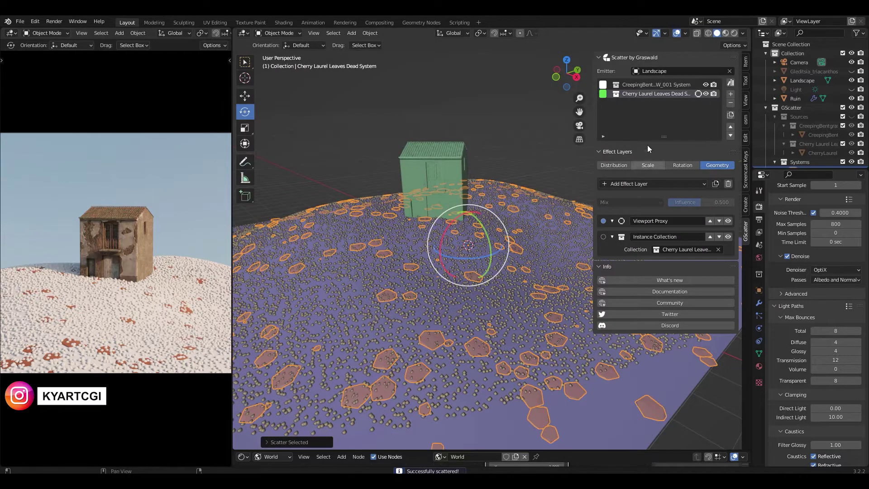
click(707, 85)
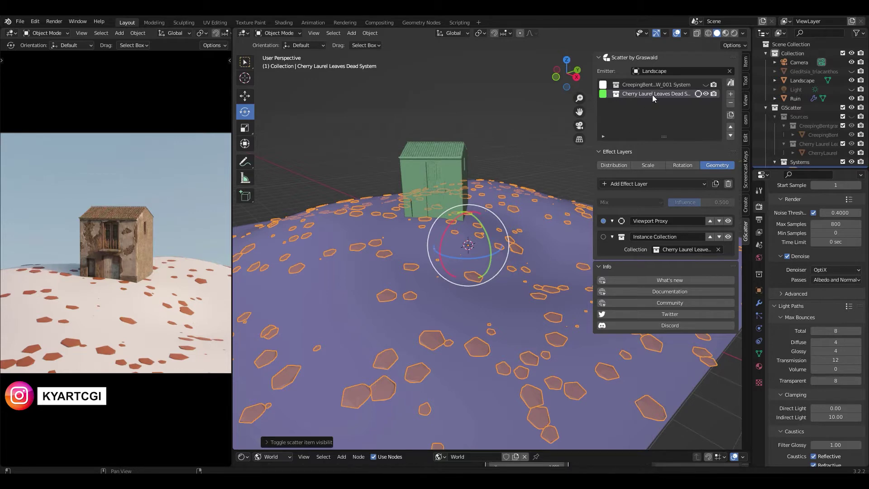
middle_drag(435, 311, 434, 325)
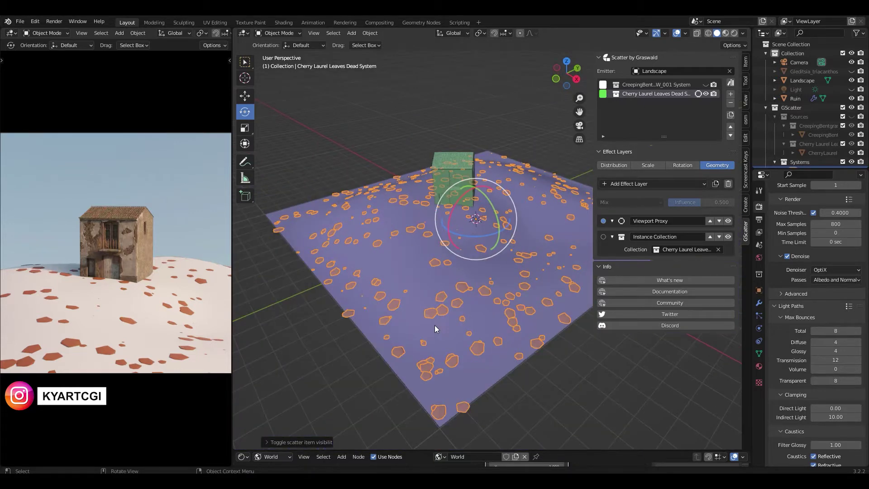
scroll(434, 325, up, 1)
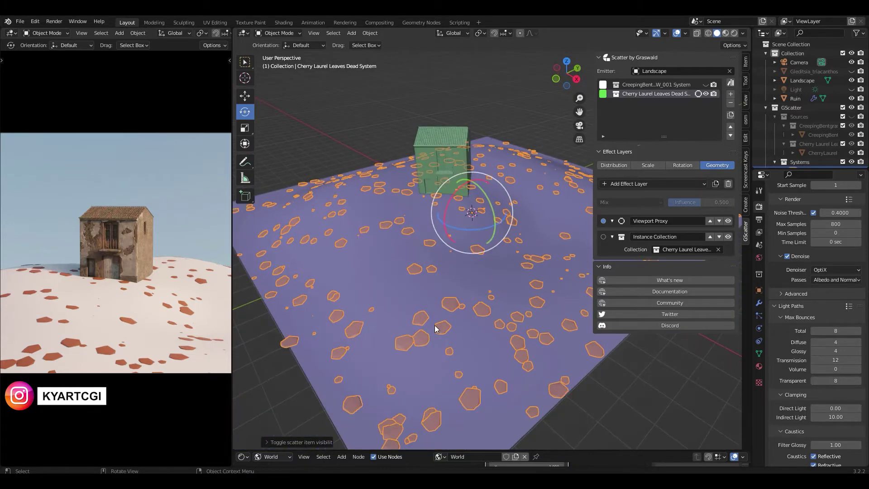
Try a Viewport Density of 80 for the Cherry Laurel Leaves Dead distribution, then settle on 50.
click(620, 167)
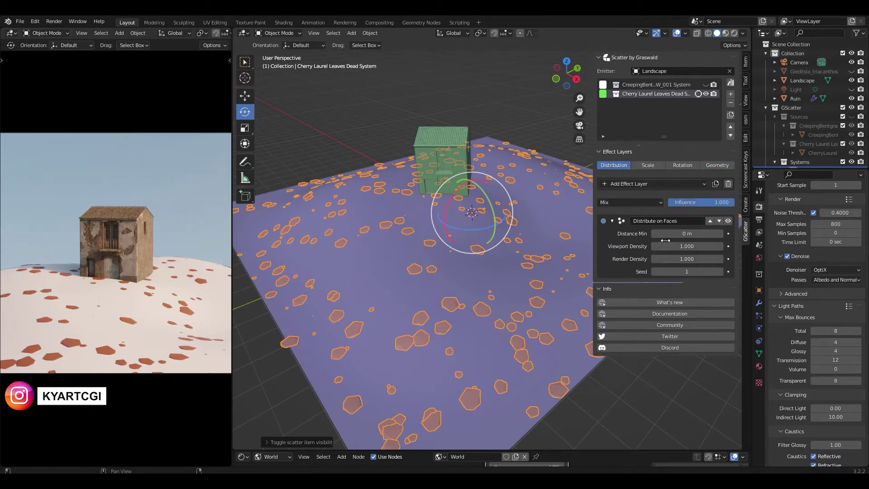
click(683, 246)
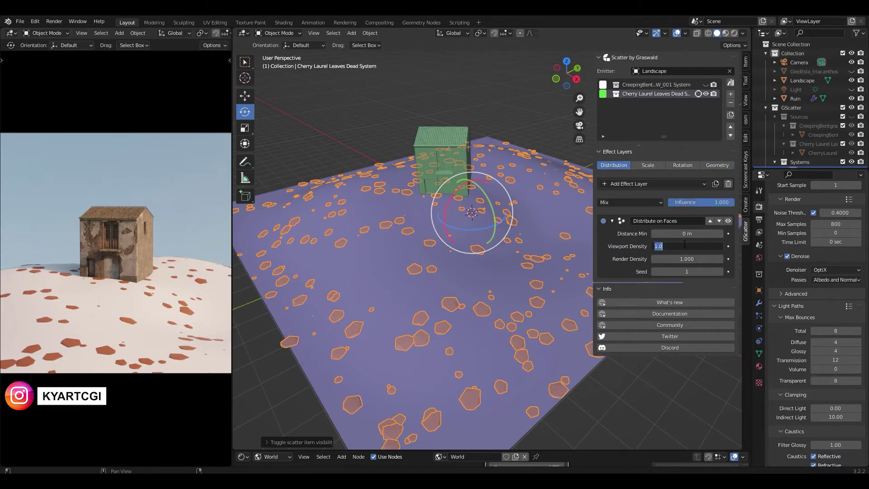
text(80)
key(Return)
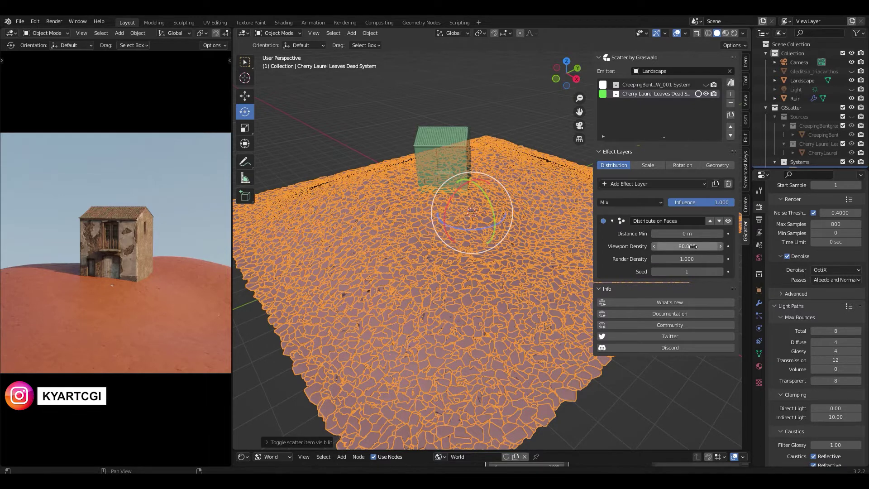
click(690, 246)
text(50)
key(Return)
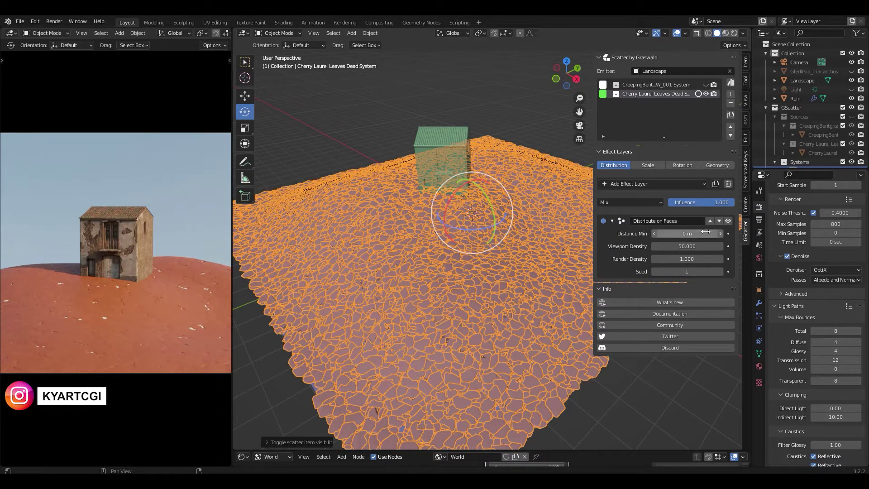
Turn off the leaf system's Viewport Proxy geometry layer and examine the real leaves up close on the landscape.
click(723, 164)
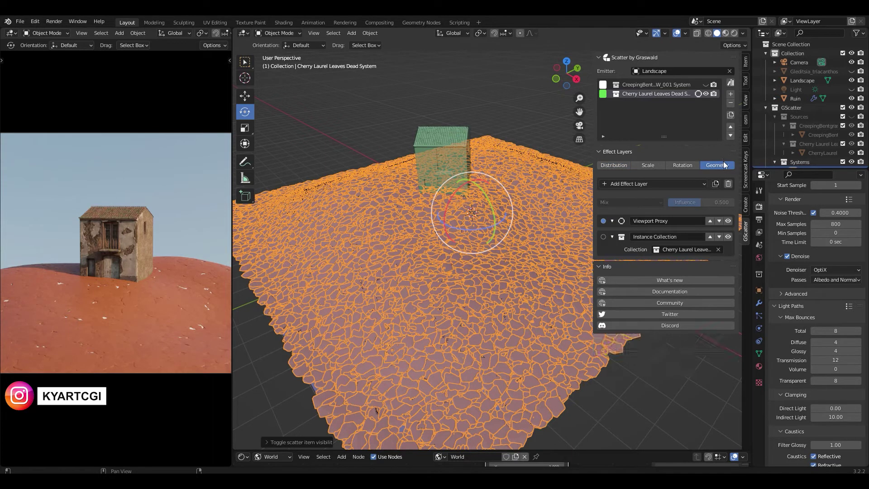
click(727, 221)
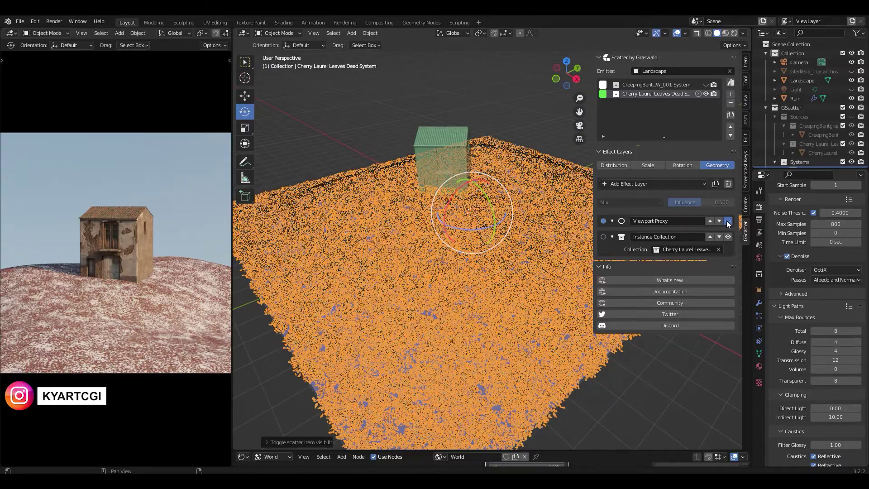
middle_drag(453, 304, 432, 285)
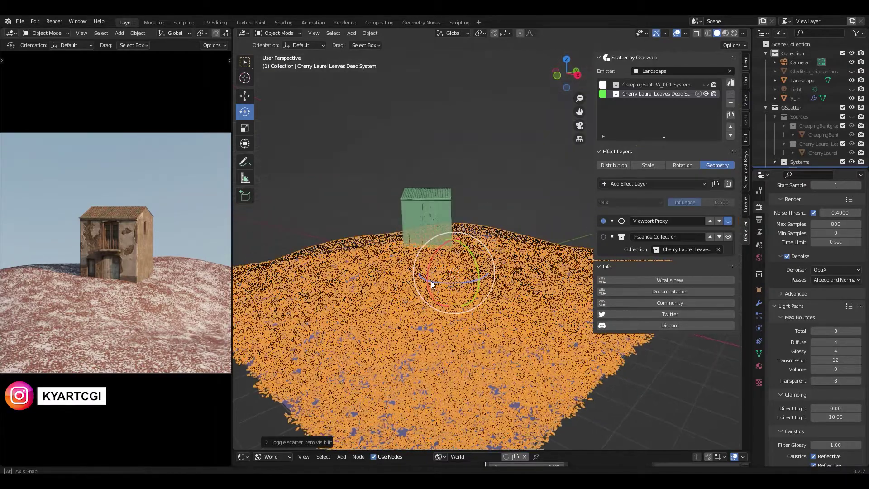
scroll(417, 341, up, 2)
scroll(426, 315, up, 2)
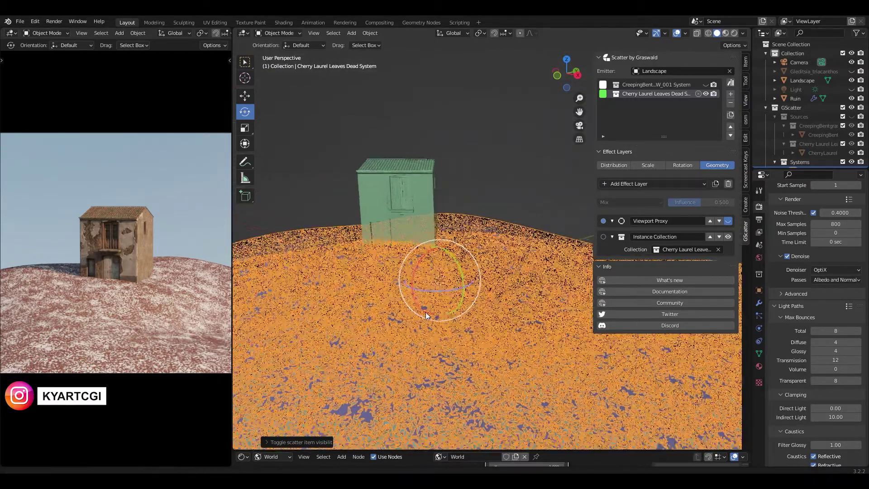
scroll(471, 178, up, 3)
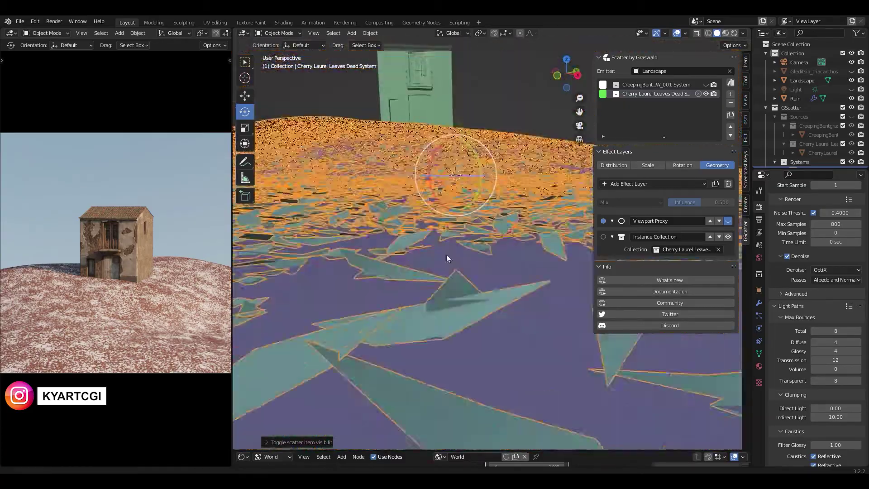
scroll(447, 255, down, 3)
scroll(441, 259, up, 1)
middle_drag(441, 259, 441, 313)
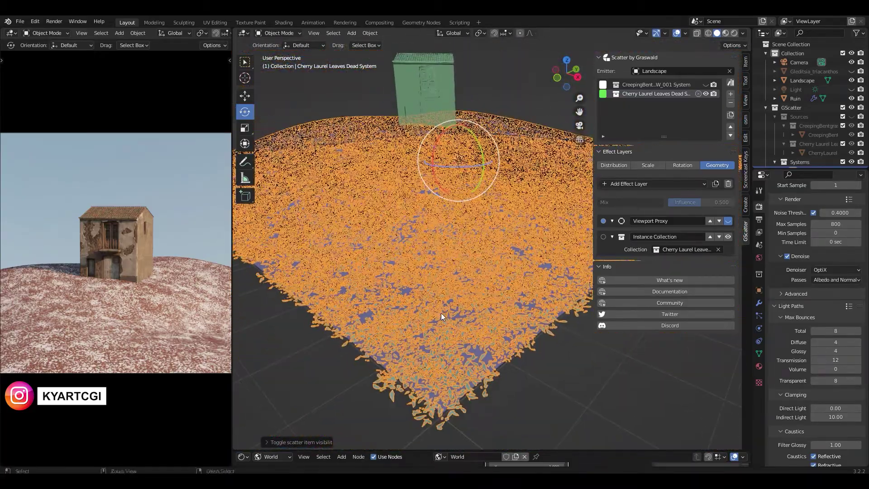
Toggle the Instance Collection and Viewport Proxy layers off and on to compare the proxy shapes with the real leaves.
click(728, 236)
click(728, 237)
click(728, 221)
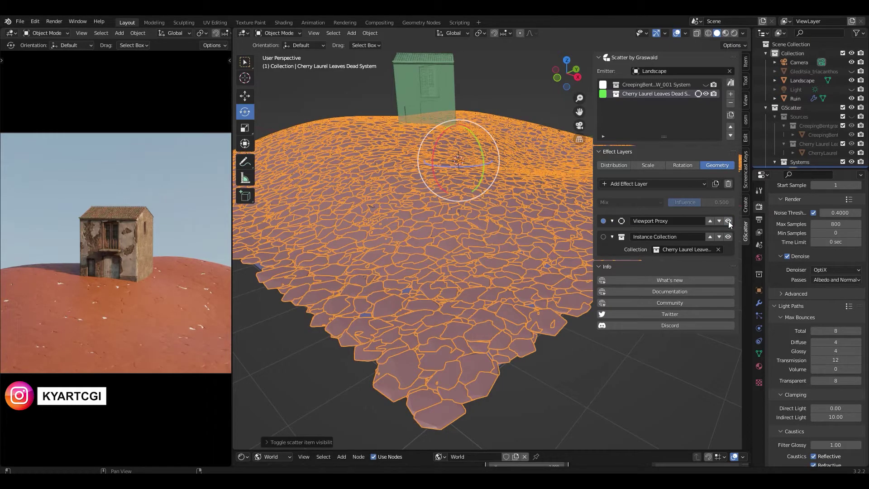
click(728, 221)
scroll(444, 275, up, 3)
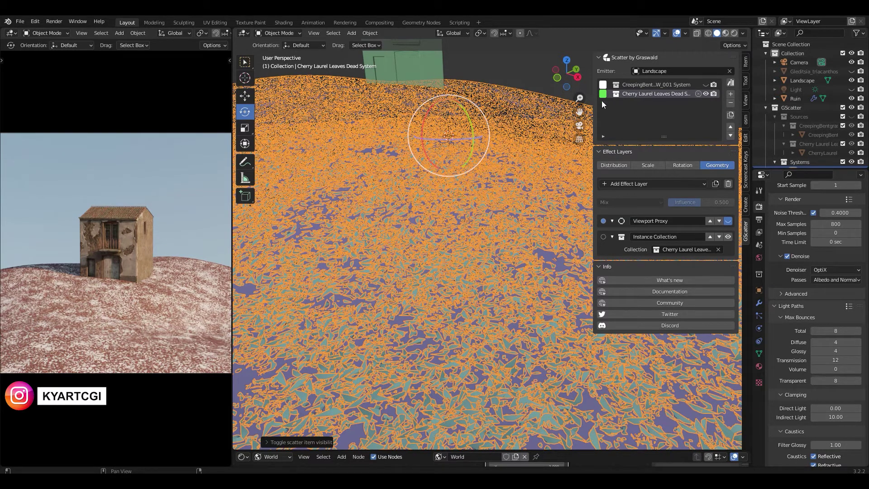
Try a Main scale of 1.6 on the leaf system and set it back to 1.
click(619, 166)
click(640, 166)
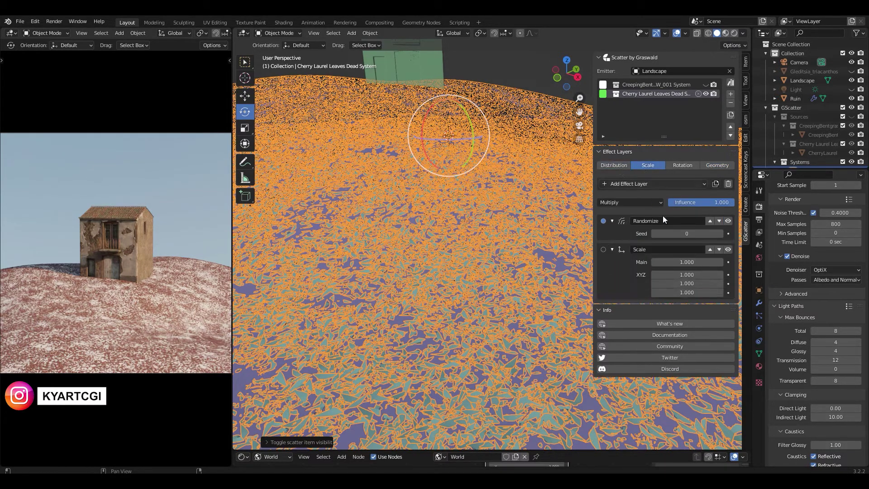
mouse_move(687, 262)
mouse_down()
mouse_move(706, 262)
mouse_move(674, 262)
mouse_up()
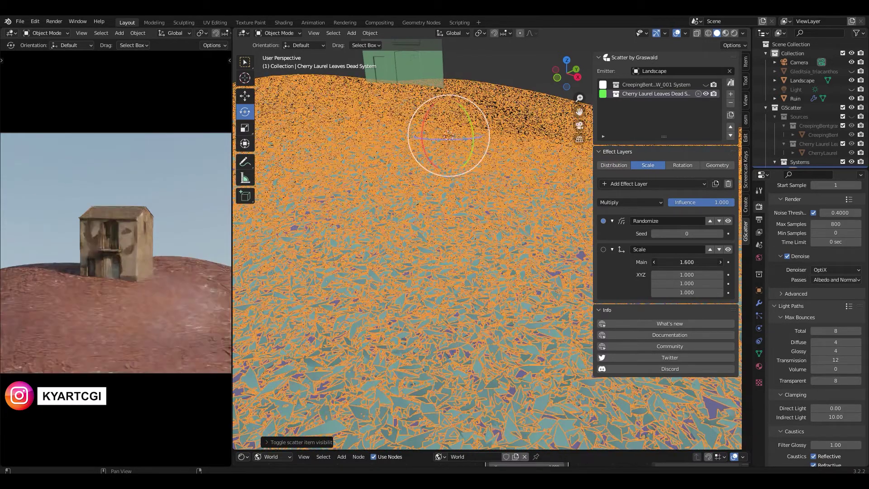
click(684, 262)
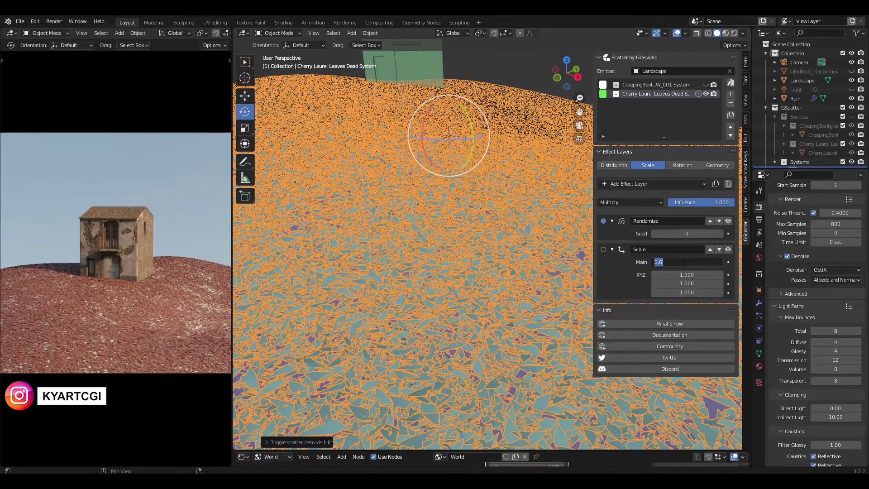
text(1)
key(Return)
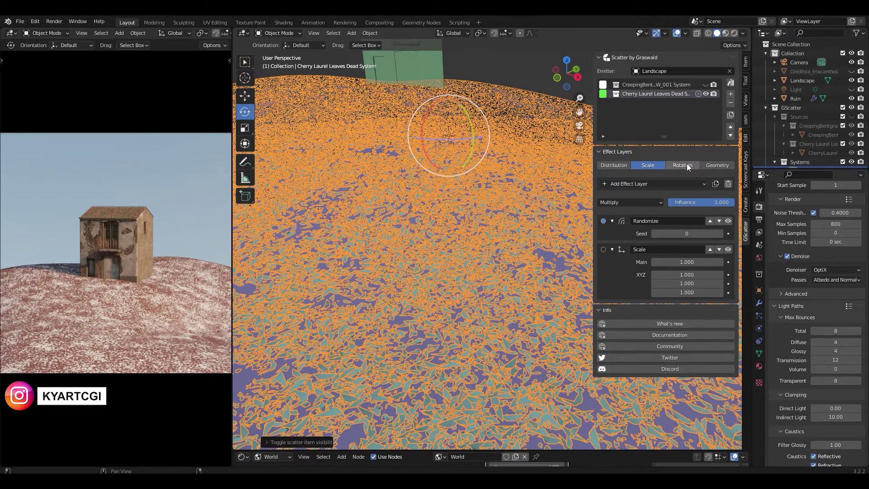
Add a Weight Mask effect layer to the leaf system's distribution.
click(621, 163)
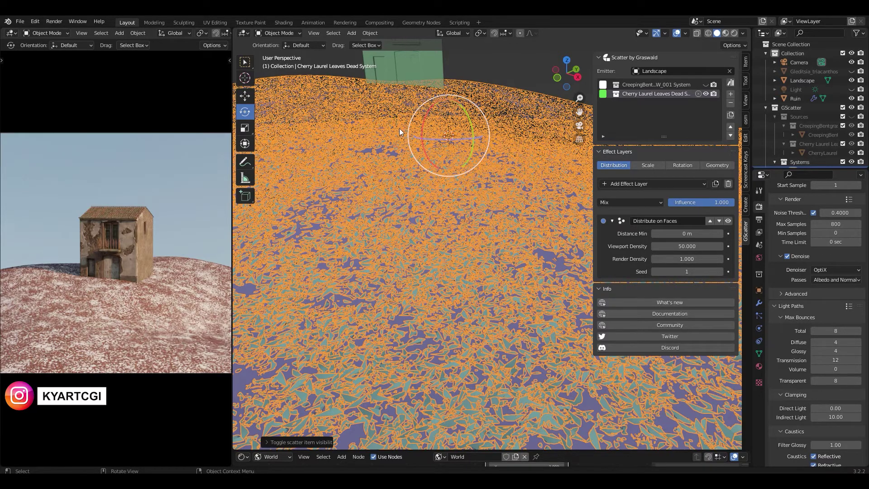
middle_drag(399, 131, 391, 157)
scroll(412, 195, down, 6)
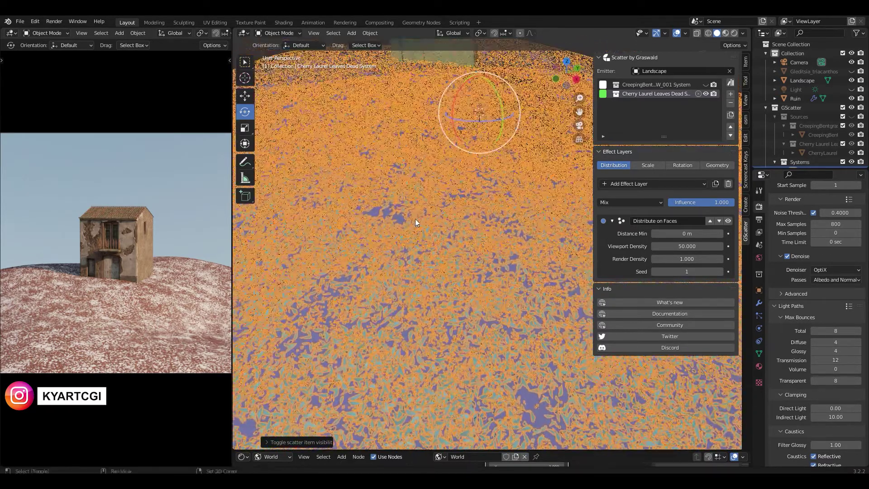
middle_drag(417, 194, 344, 306)
scroll(442, 151, up, 5)
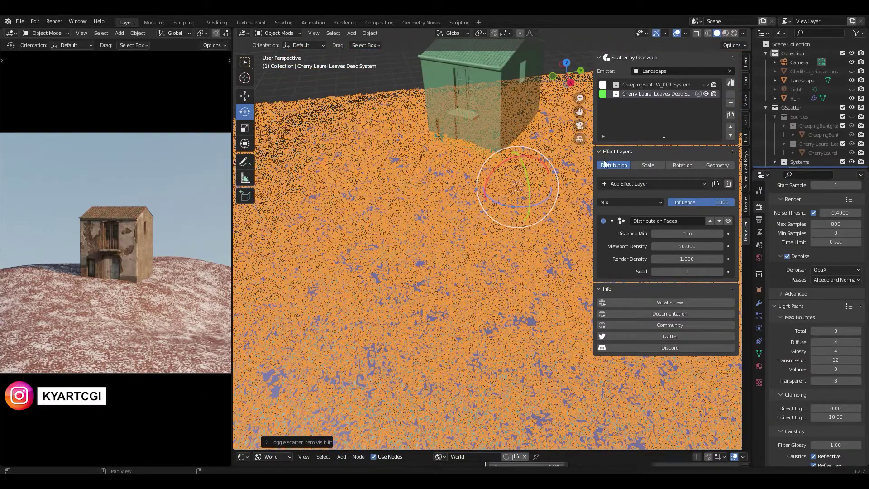
click(673, 183)
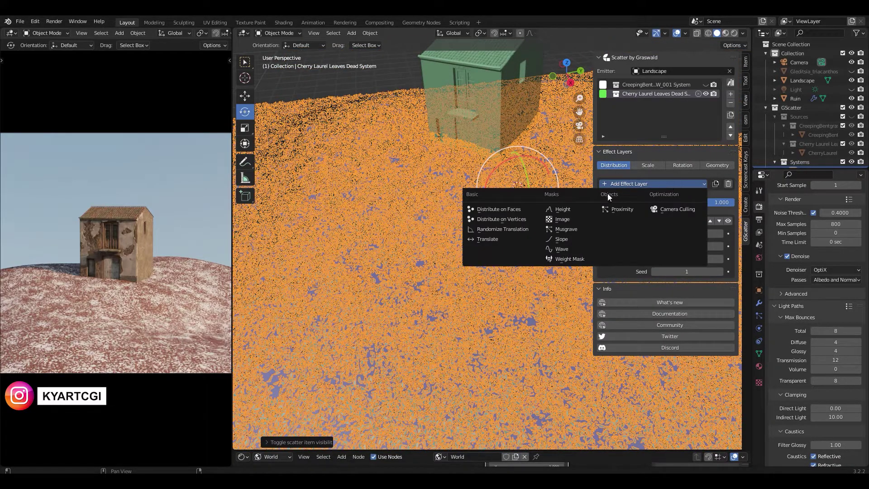
click(570, 259)
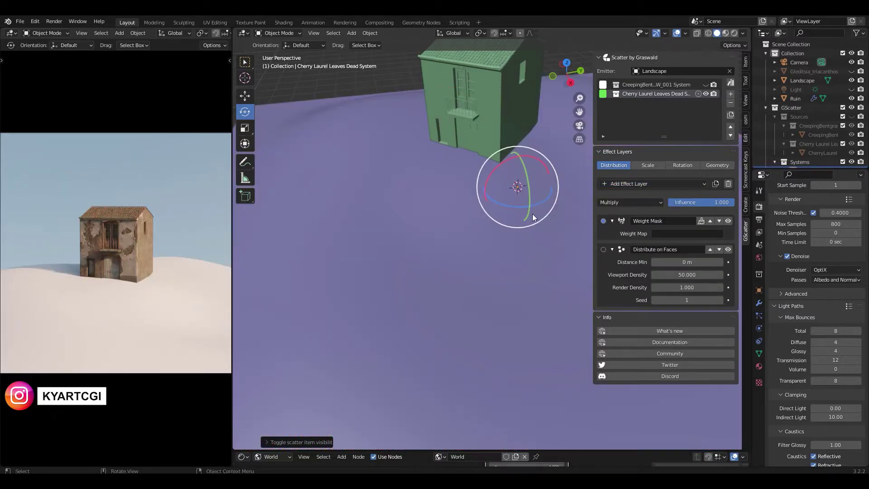
Start weight painting the leaf mask and paint a path from the house front down to the landscape's edge.
scroll(346, 230, down, 5)
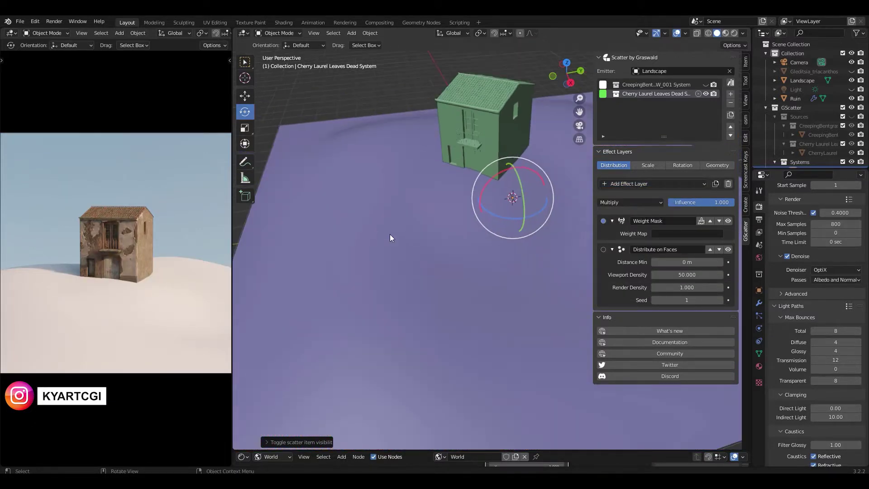
middle_drag(392, 239, 440, 235)
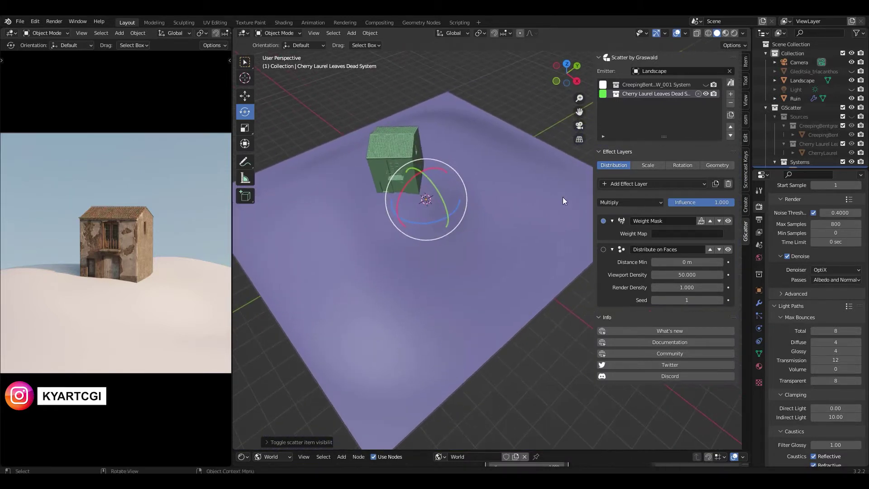
click(701, 221)
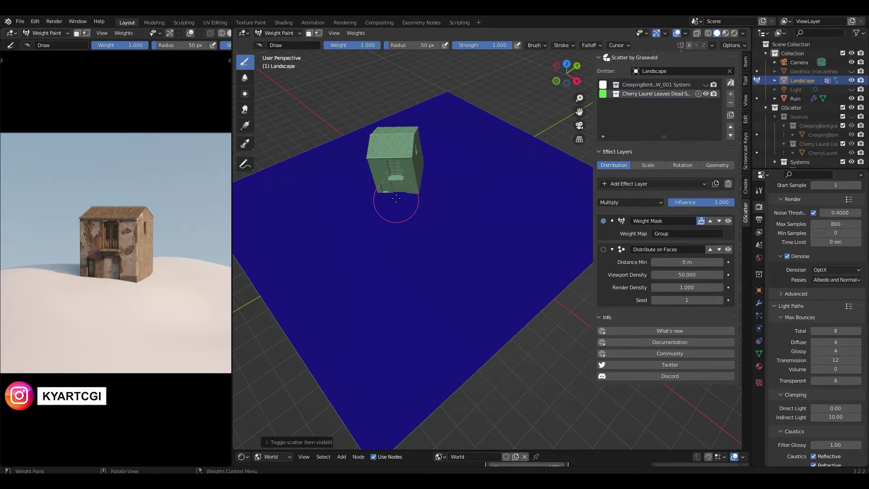
mouse_move(396, 198)
mouse_down()
mouse_move(353, 303)
mouse_move(339, 376)
mouse_move(369, 267)
mouse_move(401, 199)
mouse_move(376, 217)
mouse_move(346, 308)
mouse_move(337, 380)
mouse_move(376, 272)
mouse_move(377, 224)
mouse_move(392, 192)
mouse_move(416, 190)
mouse_move(396, 272)
mouse_move(337, 407)
mouse_move(360, 314)
mouse_up()
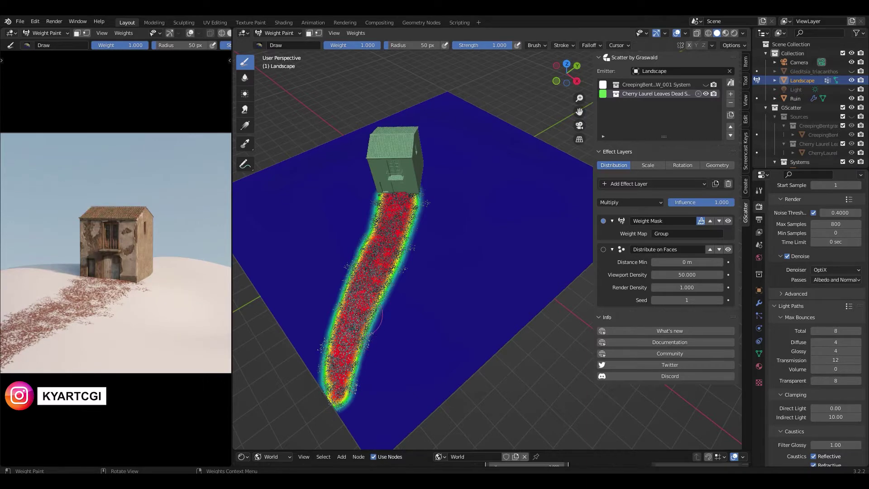
Widen the painted leaf path along its right side and fill out its lower end at the landscape's edge.
scroll(360, 314, up, 3)
mouse_move(340, 279)
shift+middle_down()
mouse_move(348, 242)
mouse_move(430, 225)
shift+middle_up()
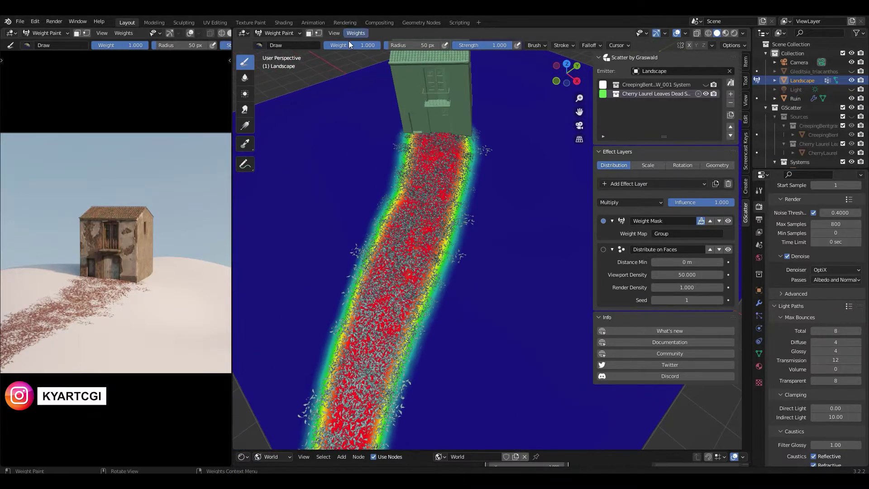
mouse_move(420, 278)
mouse_down()
mouse_move(413, 359)
mouse_move(388, 436)
mouse_move(417, 313)
mouse_up()
scroll(417, 305, down, 2)
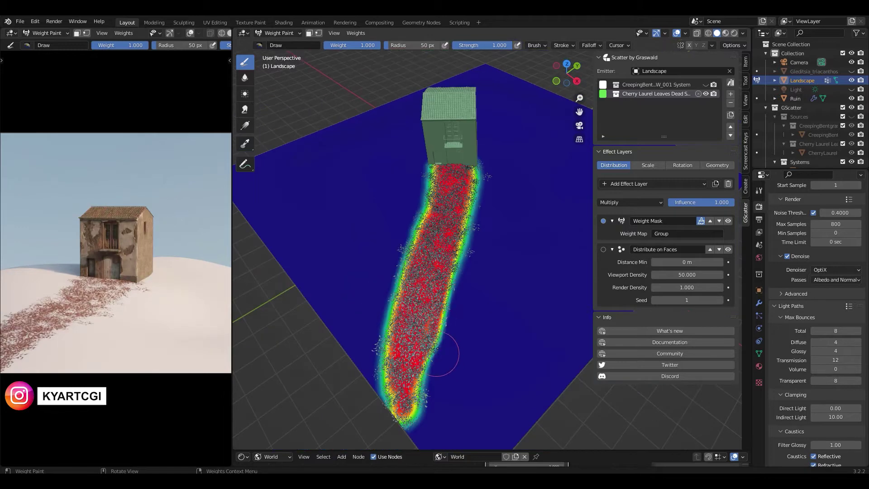
drag(435, 350, 406, 421)
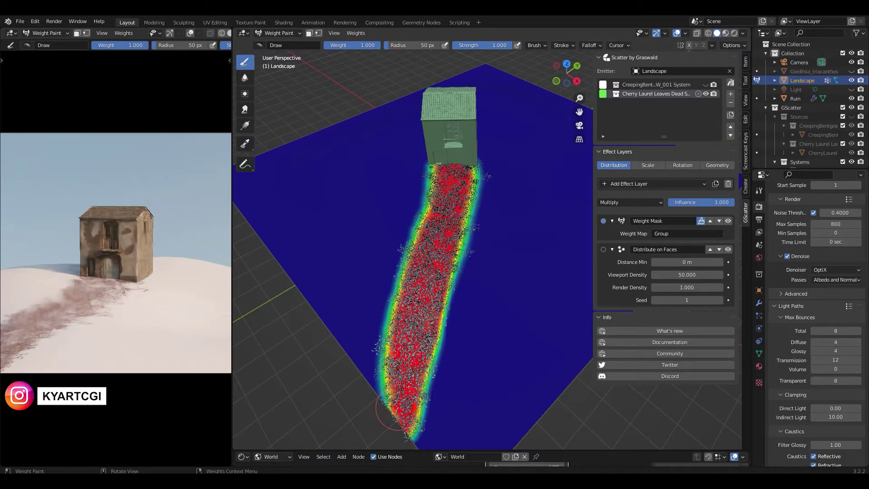
scroll(438, 221, up, 3)
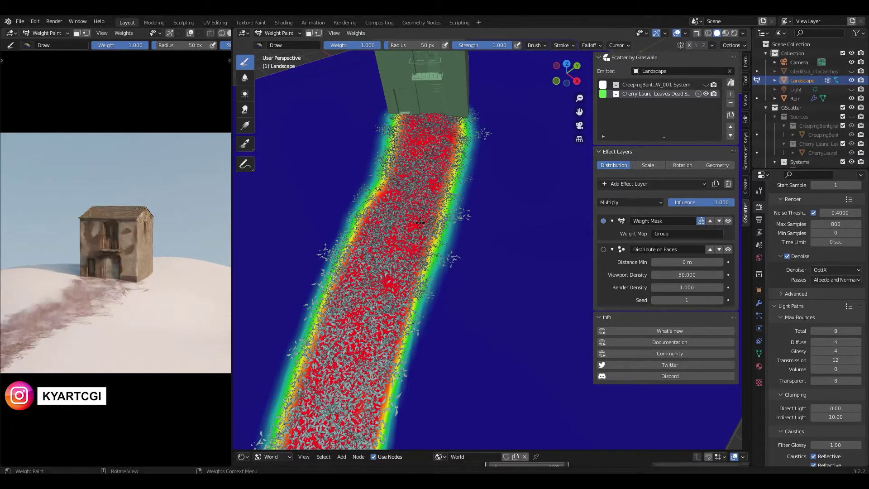
Widen the leaf path's left side and extend the painted weight around the right front corner of the house.
scroll(417, 228, down, 8)
middle_drag(458, 245, 462, 224)
drag(467, 224, 455, 298)
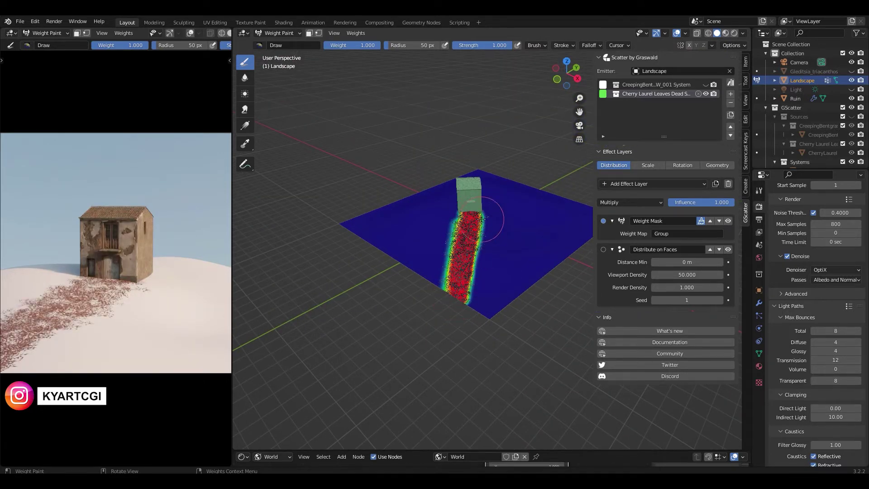
scroll(481, 220, up, 4)
drag(474, 198, 477, 177)
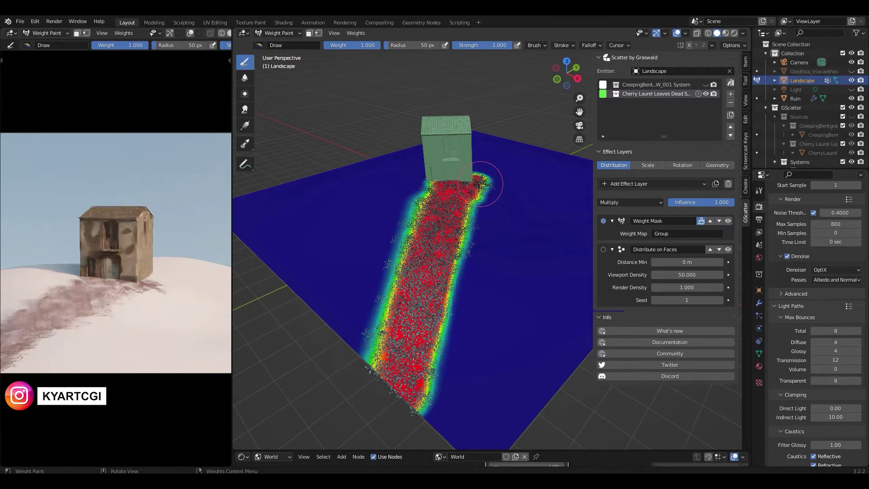
Paint full weight on the leaf mask along the right and left side walls of the house.
middle_drag(480, 183, 441, 206)
middle_drag(501, 200, 448, 213)
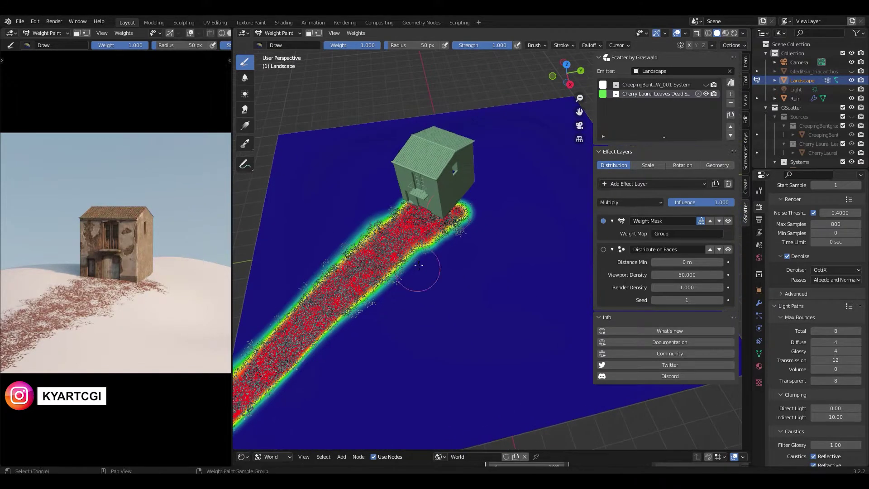
drag(471, 199, 480, 156)
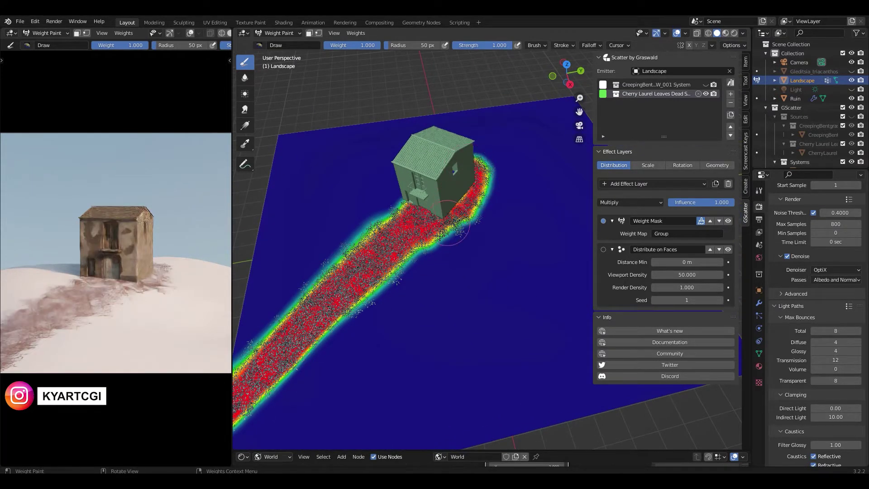
middle_drag(455, 233, 425, 252)
mouse_move(375, 253)
mouse_down()
mouse_move(358, 227)
mouse_move(390, 212)
mouse_up()
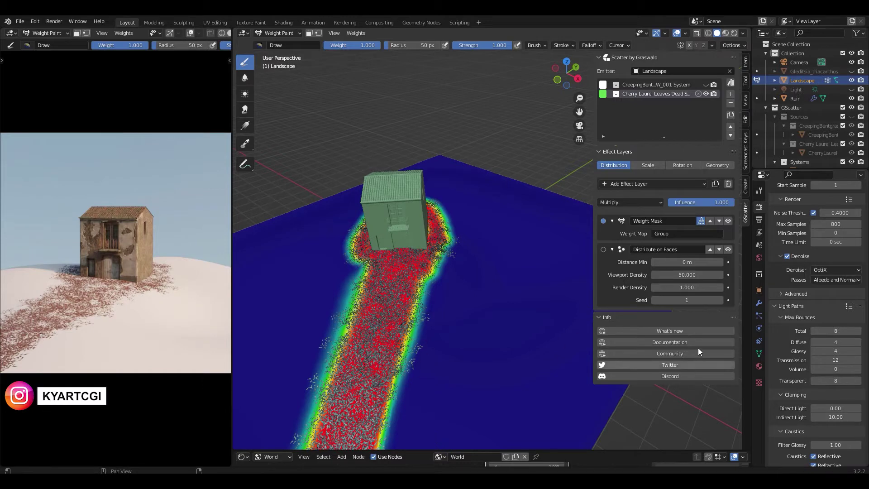
Set both the viewport density and the render density of the leaf system's Distribute on Faces layer to 100.
click(679, 275)
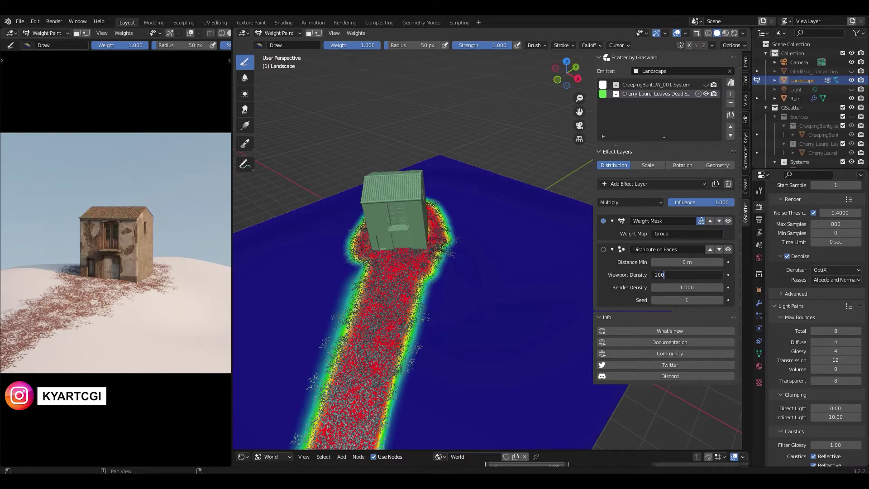
key(Return)
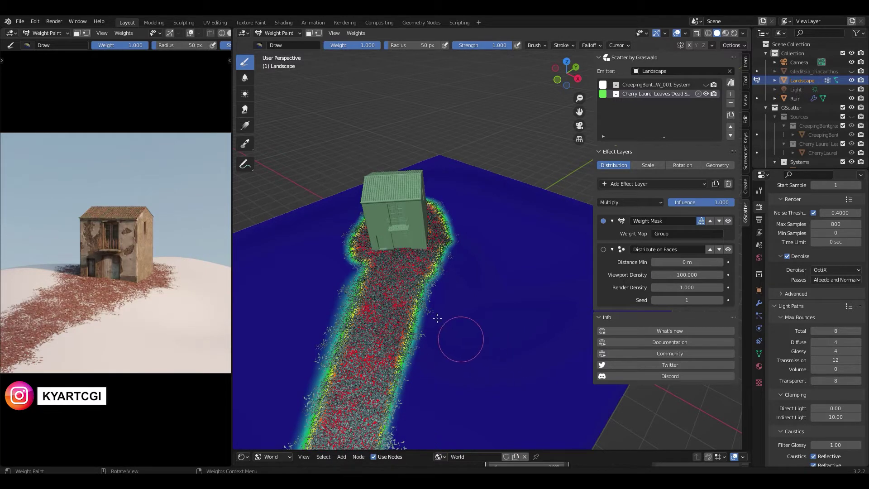
click(685, 288)
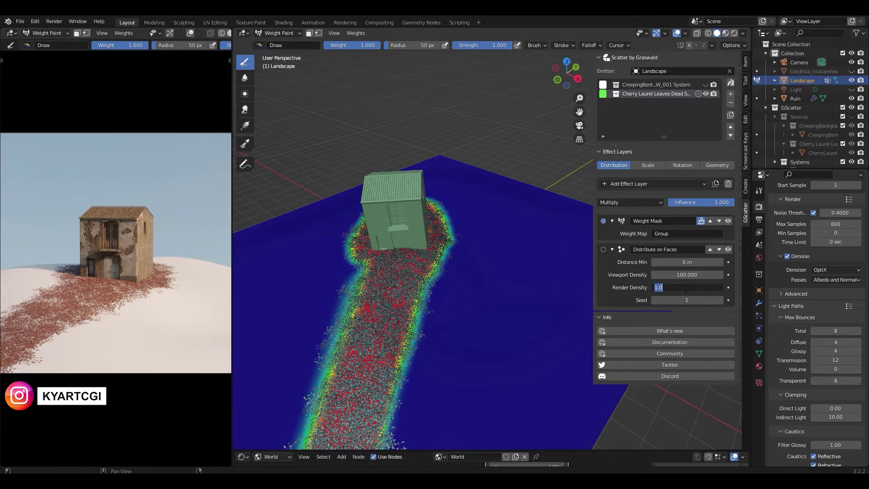
text(100)
key(Return)
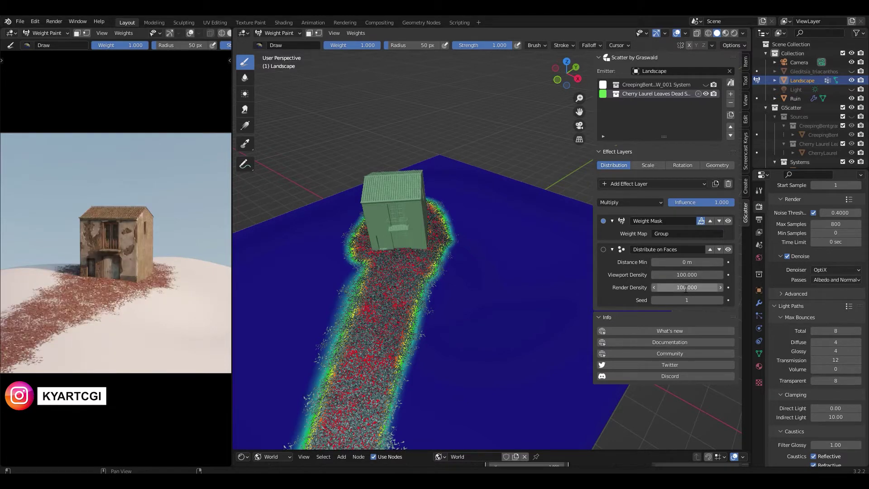
Unhide the creeping bentgrass system and add a Weight Mask effect layer to its distribution.
click(707, 84)
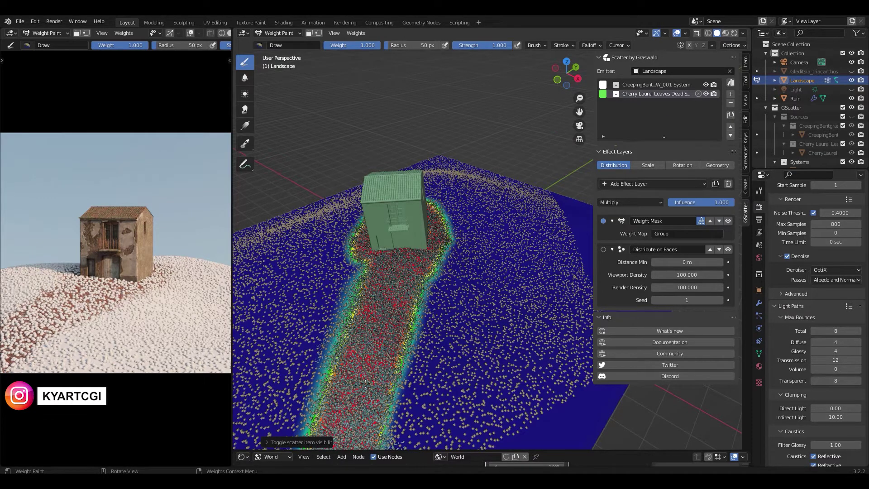
click(671, 86)
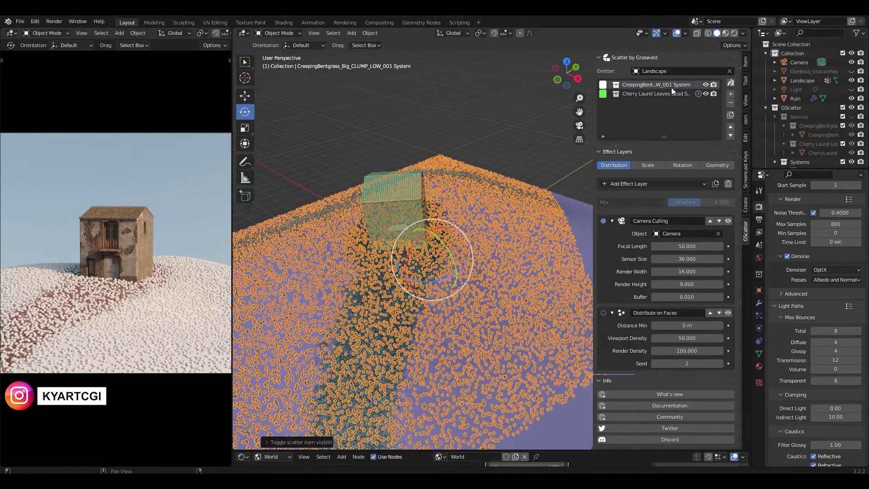
click(681, 185)
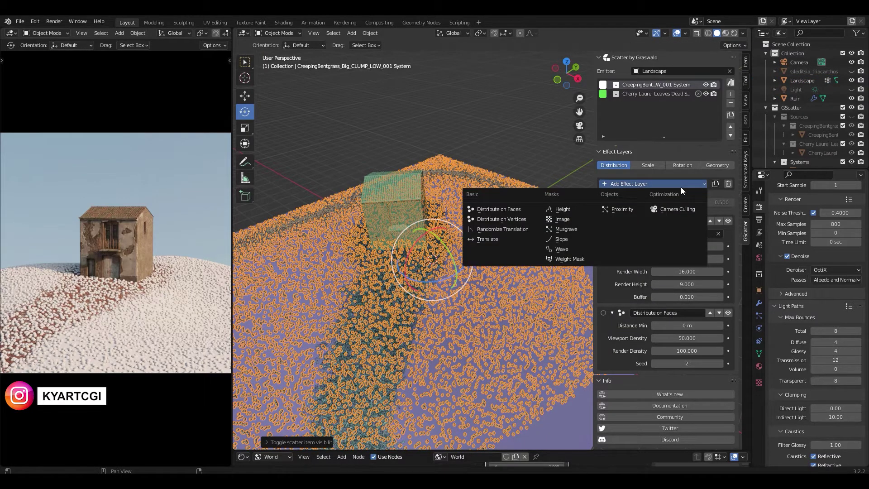
click(566, 260)
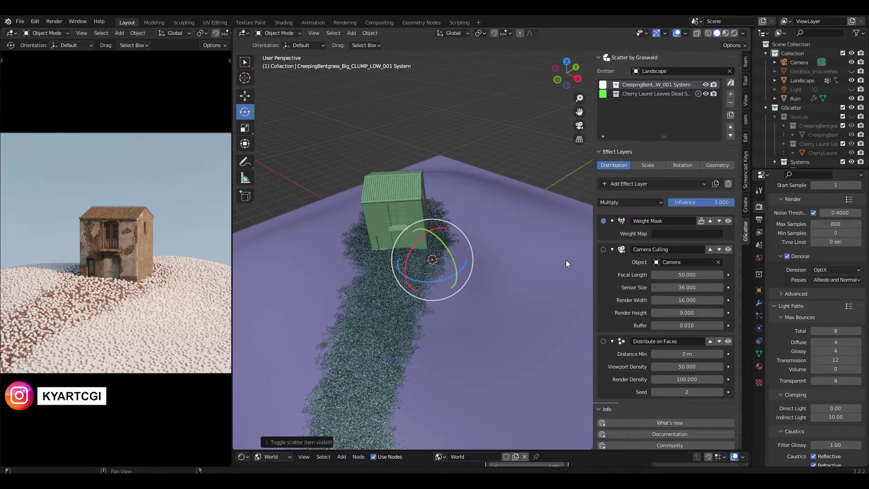
Start weight painting the grass mask, painting bands along both sides of the leaf path and around behind the house, and switch to top view.
click(701, 221)
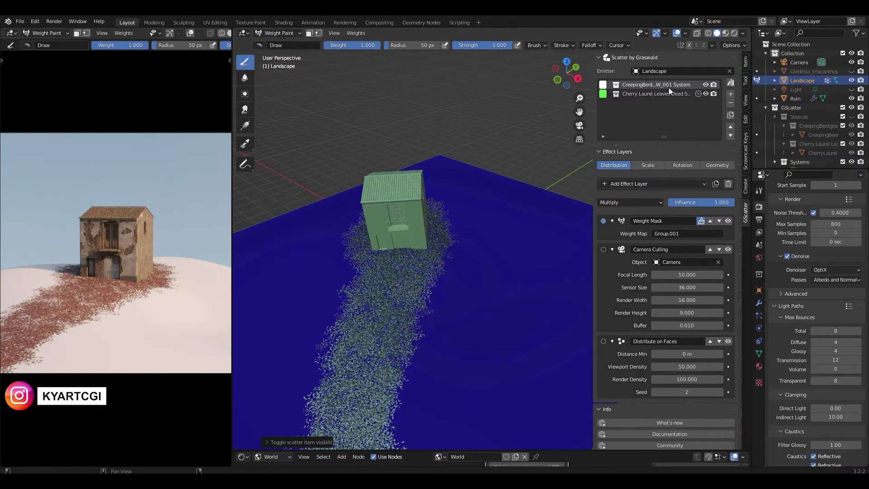
scroll(438, 340, down, 3)
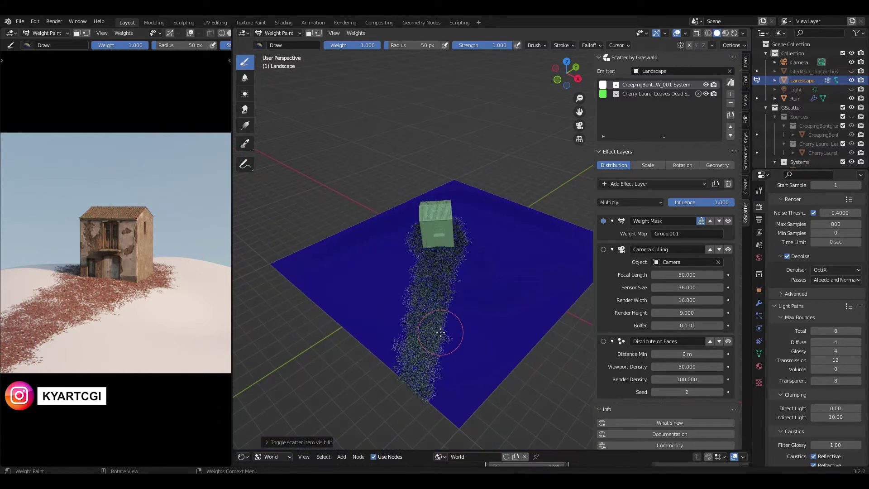
middle_drag(447, 334, 423, 334)
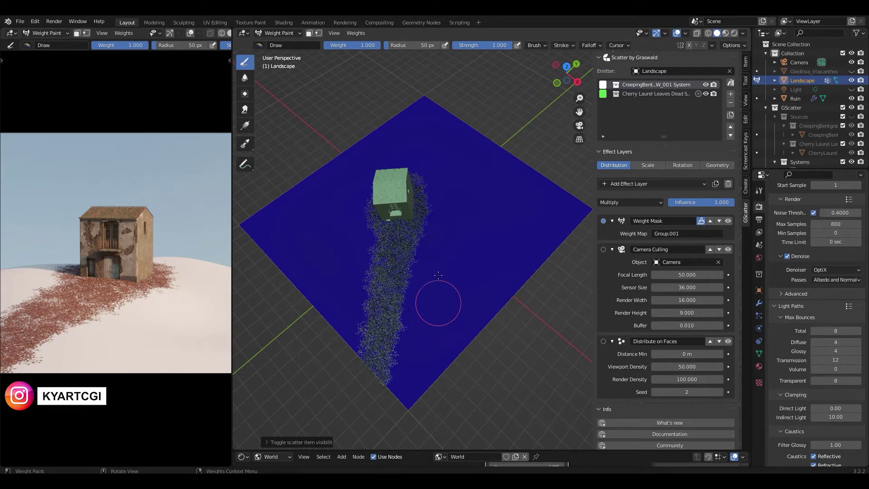
middle_drag(395, 225, 419, 256)
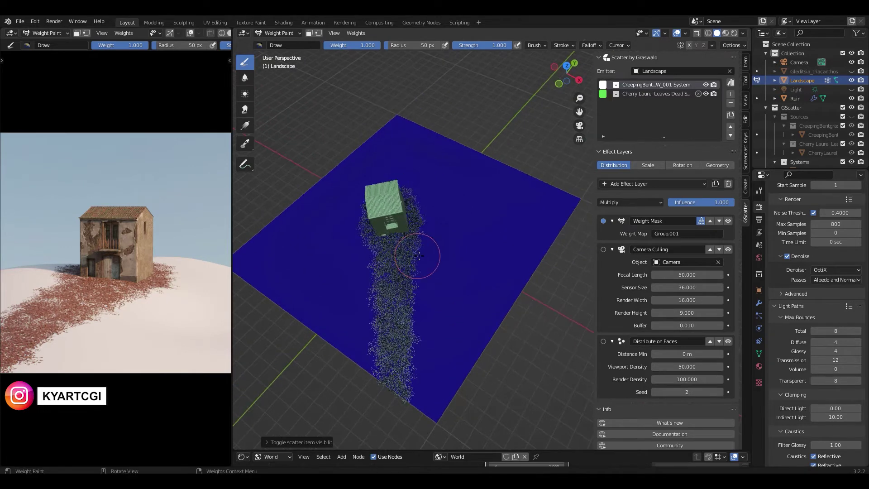
mouse_move(423, 226)
mouse_down()
mouse_move(427, 385)
mouse_move(428, 213)
mouse_move(423, 186)
mouse_move(408, 175)
mouse_move(389, 174)
mouse_move(367, 205)
mouse_move(364, 376)
mouse_up()
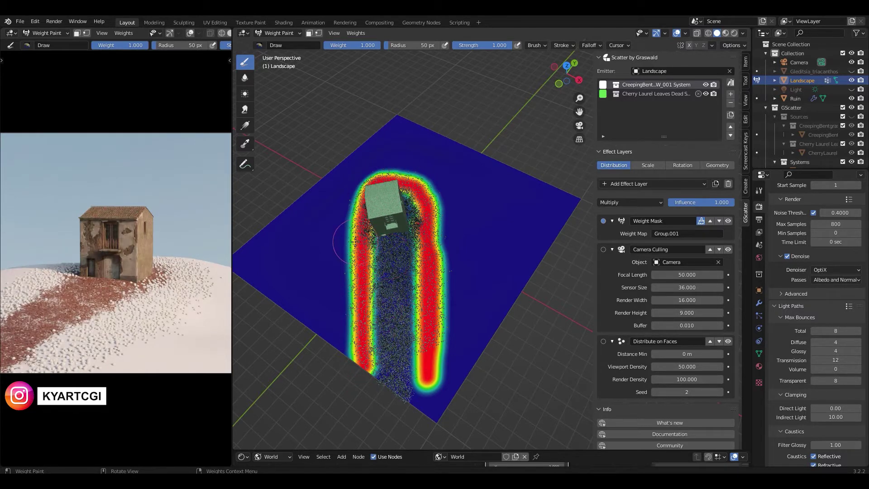
mouse_move(355, 241)
mouse_down()
mouse_move(358, 357)
mouse_move(369, 381)
mouse_move(344, 281)
mouse_move(357, 220)
mouse_move(351, 181)
mouse_move(367, 158)
mouse_move(421, 163)
mouse_move(432, 175)
mouse_up()
mouse_move(433, 176)
middle_down()
mouse_move(445, 217)
mouse_move(486, 195)
middle_up()
key(KP_7)
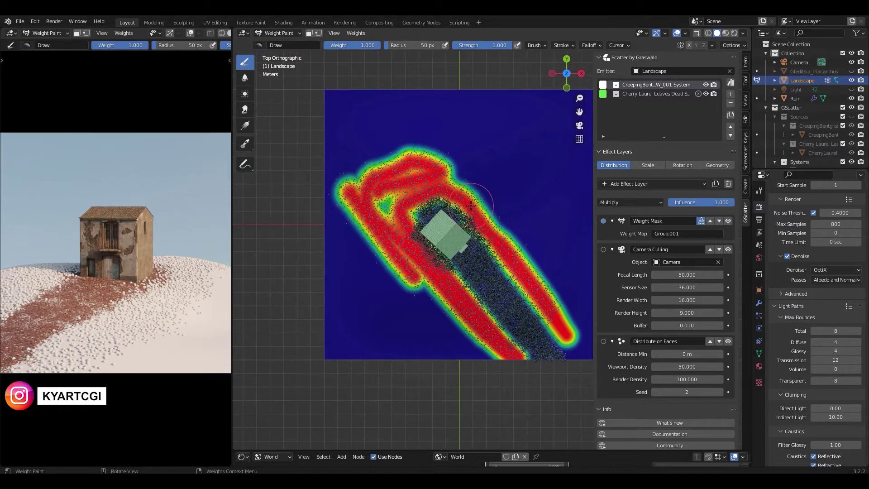
Try a 131 px brush on the grass mask with a stroke along the leaf path's right side, and undo the stroke.
key(f)
click(507, 205)
mouse_move(443, 193)
mouse_down()
mouse_move(437, 182)
mouse_move(384, 212)
mouse_move(446, 340)
mouse_move(380, 290)
mouse_move(353, 181)
mouse_move(403, 118)
mouse_move(488, 202)
mouse_move(574, 334)
mouse_move(553, 322)
mouse_up()
key(ctrl+z)
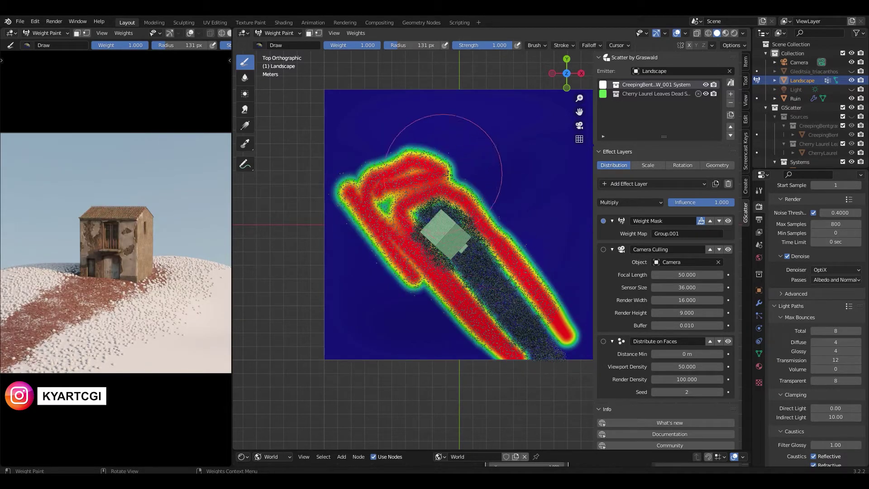
Reduce the brush radius to 64 px and fill the grass mask across the ground around the house and path, leaving the path unpainted.
key(f)
click(453, 181)
mouse_move(376, 190)
mouse_down()
mouse_move(421, 290)
mouse_move(405, 252)
mouse_up()
mouse_move(362, 176)
mouse_down()
mouse_move(534, 245)
mouse_move(573, 330)
mouse_move(561, 294)
mouse_move(357, 178)
mouse_move(511, 129)
mouse_up()
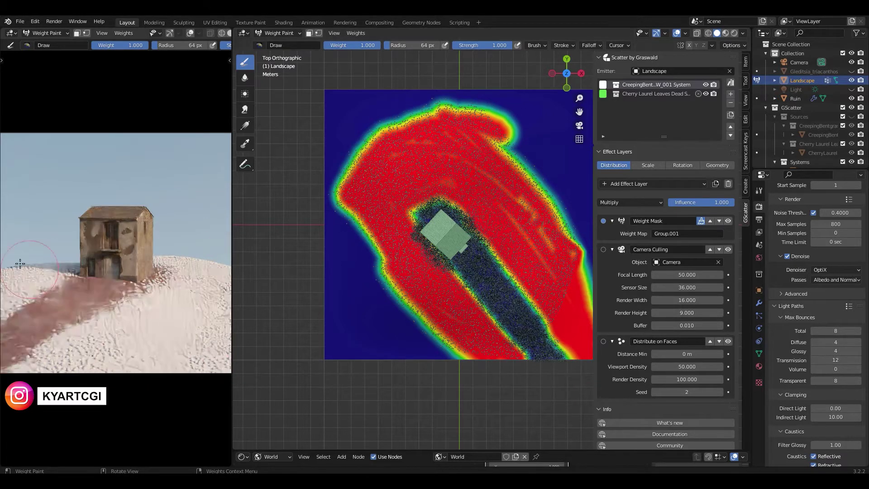
mouse_move(544, 277)
mouse_down()
mouse_move(452, 331)
mouse_move(350, 263)
mouse_move(329, 195)
mouse_move(364, 260)
mouse_move(415, 319)
mouse_move(484, 369)
mouse_move(363, 278)
mouse_move(337, 235)
mouse_move(332, 181)
mouse_move(440, 147)
mouse_up()
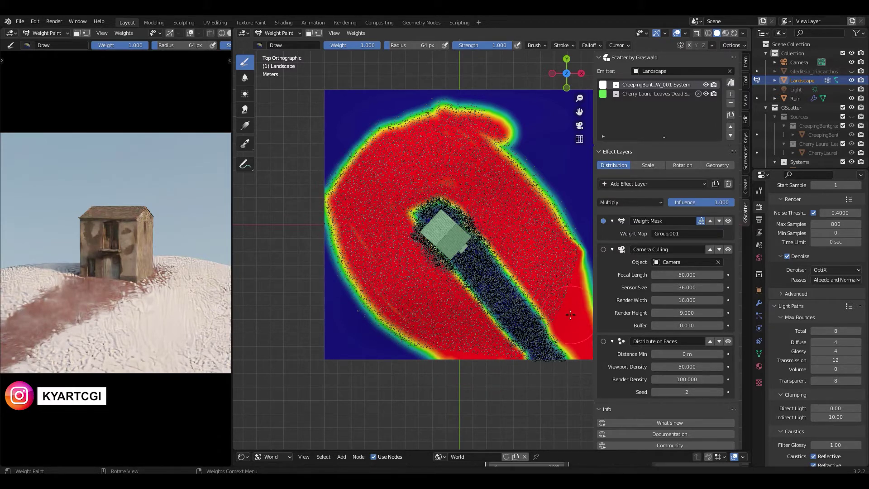
Re-enable the grass system's Instance Collection geometry layer and widen the rendered camera viewport.
middle_drag(570, 315, 490, 312)
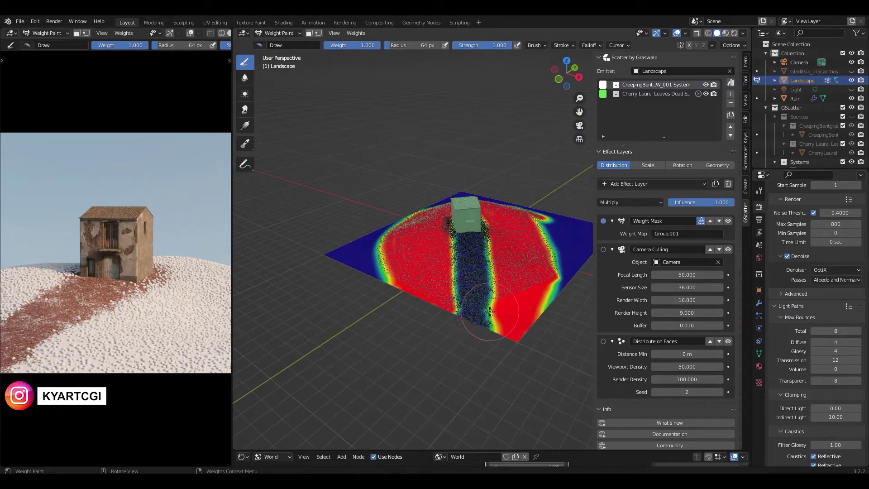
scroll(490, 312, up, 6)
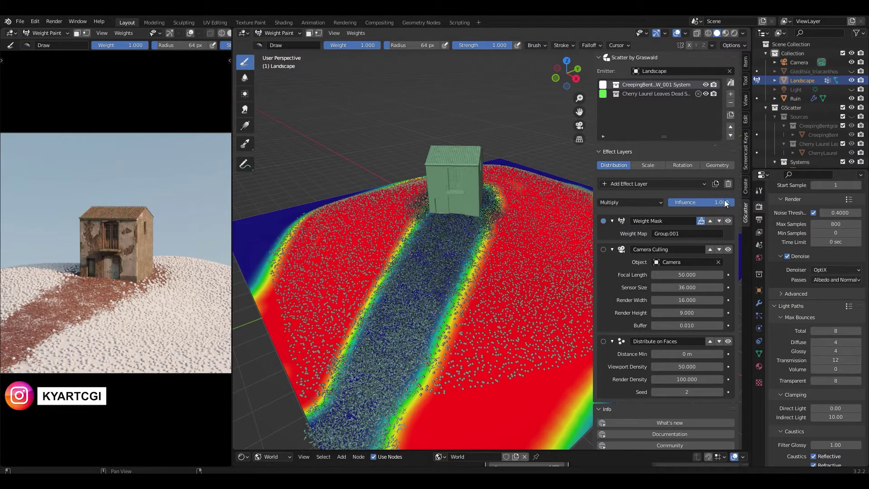
click(718, 166)
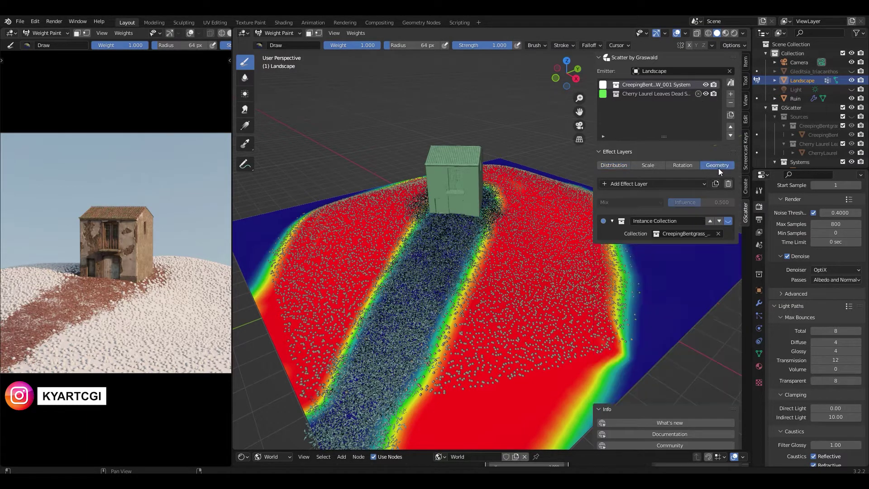
click(728, 221)
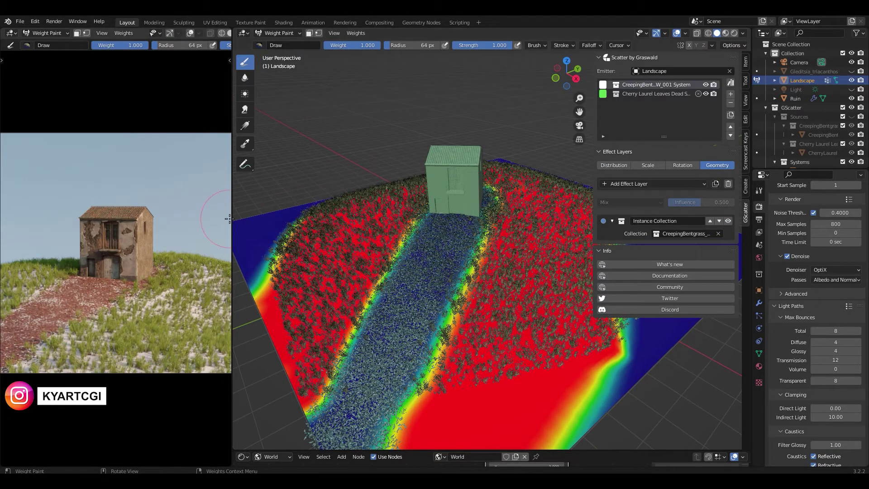
drag(231, 218, 267, 217)
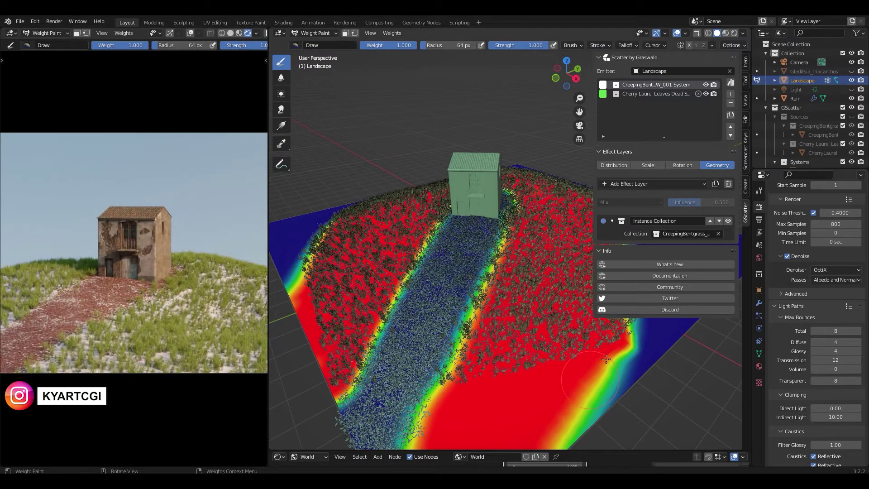
Resume weight painting the leaf system's mask, adding a strip beside the path's right edge and a separate spot farther right.
middle_drag(546, 240, 572, 190)
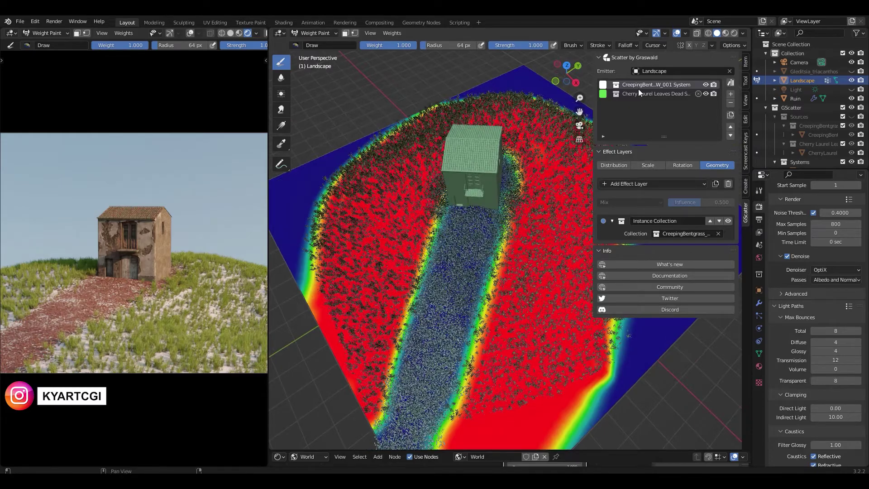
click(653, 94)
middle_drag(494, 312, 543, 213)
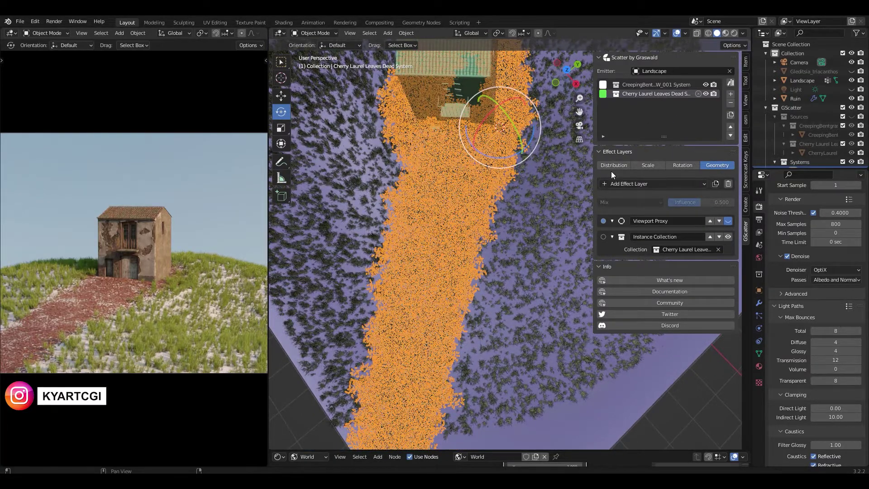
click(611, 167)
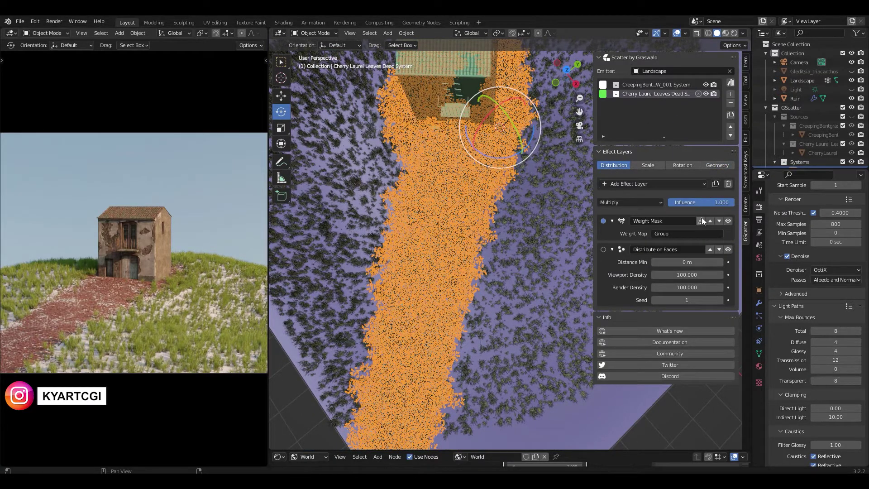
click(701, 221)
scroll(480, 274, up, 2)
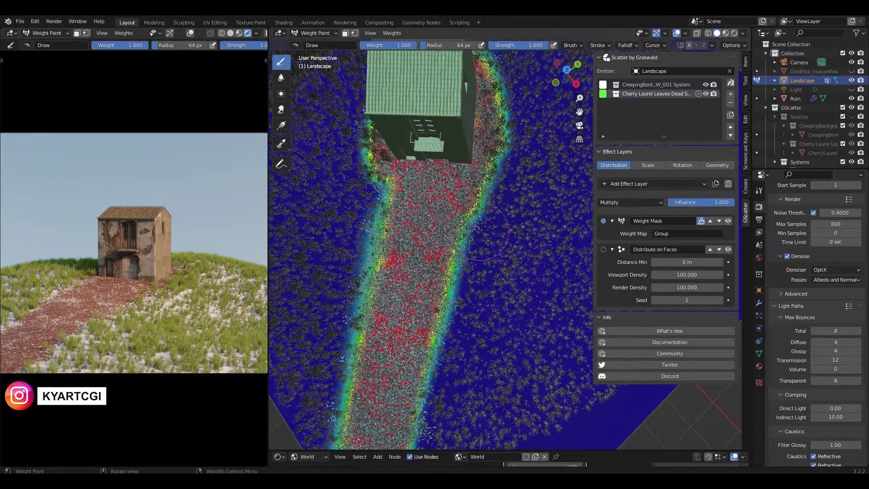
drag(475, 204, 487, 320)
click(530, 364)
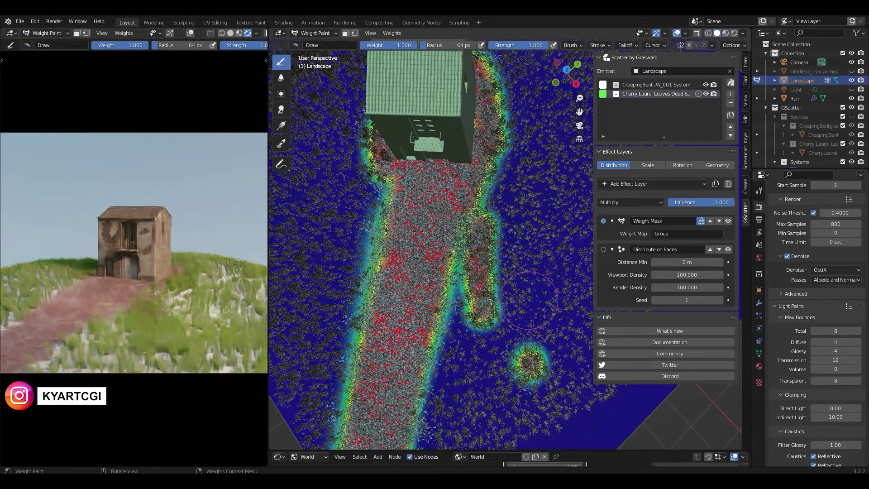
Paint more isolated leaf patches in the grass to the right of the house and path.
scroll(525, 367, down, 3)
middle_drag(521, 334, 498, 211)
click(498, 199)
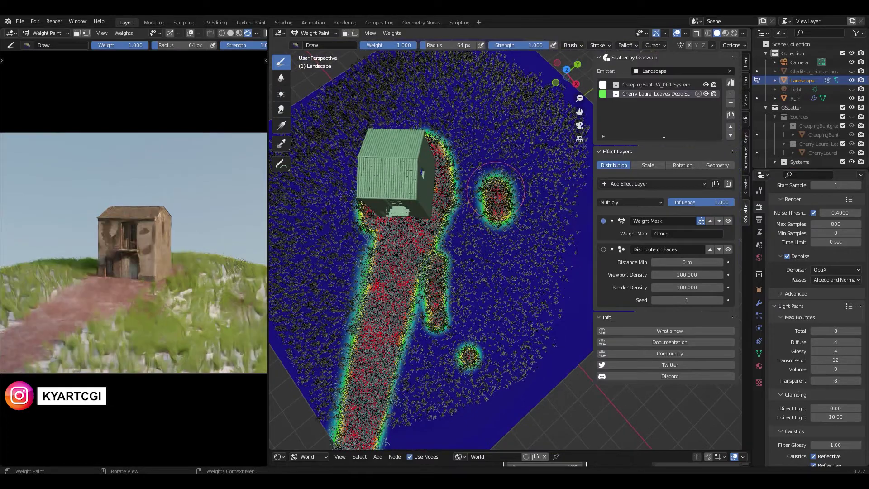
click(506, 293)
click(430, 369)
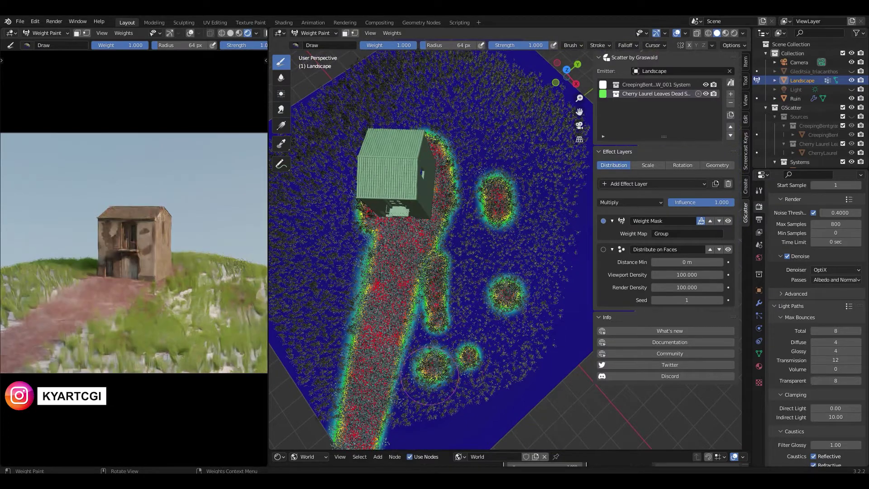
Dab scattered leaf patches onto the mask across the grass to the left of the house and path.
click(316, 275)
shift+middle_drag(317, 271, 451, 279)
click(442, 238)
click(465, 217)
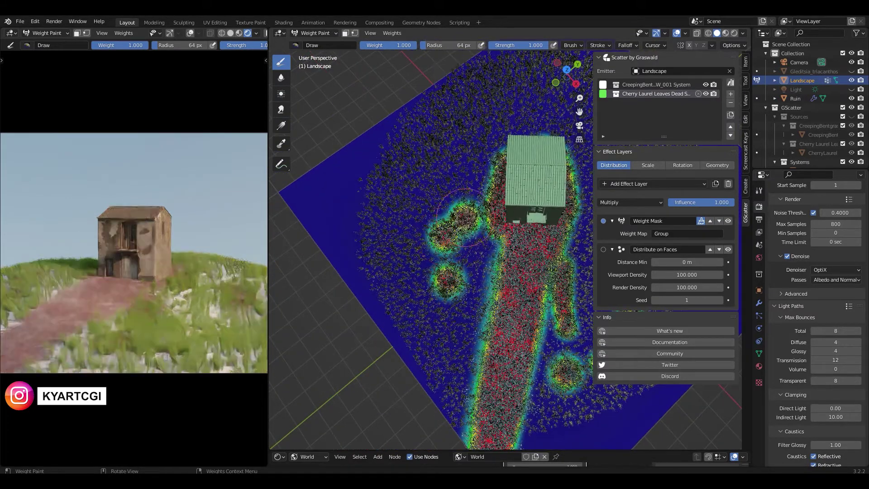
click(473, 264)
click(458, 344)
click(398, 242)
click(445, 158)
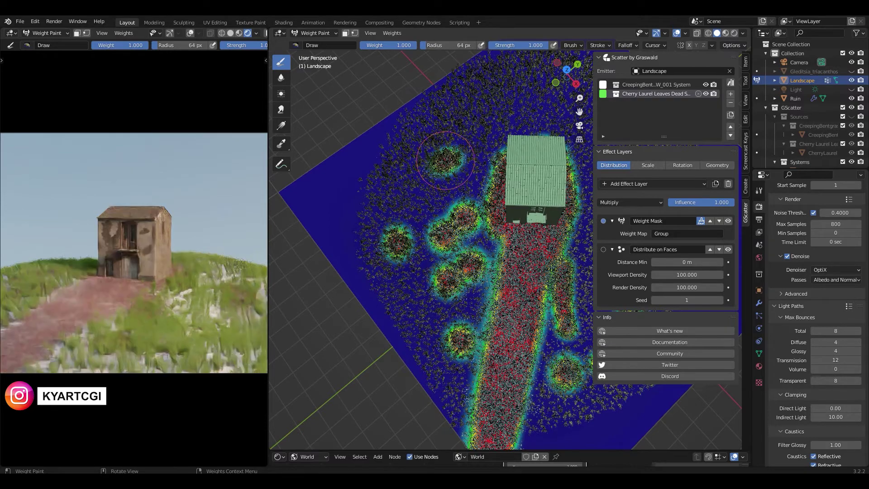
click(428, 284)
click(447, 330)
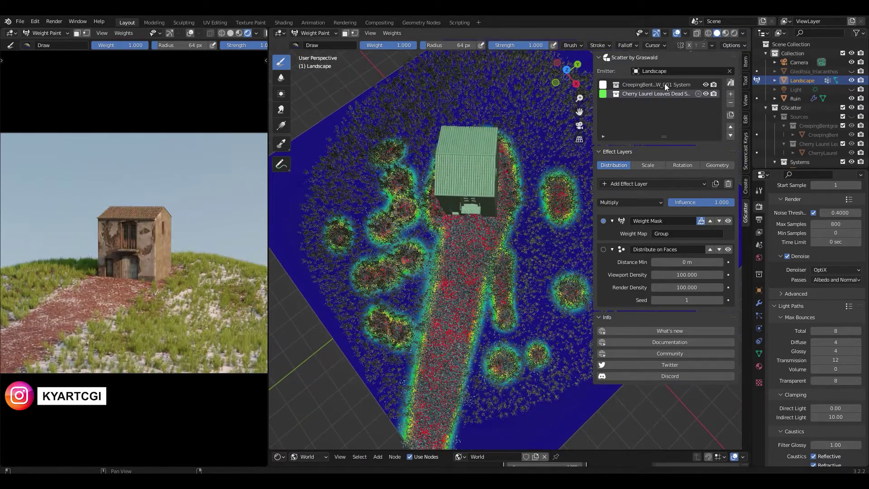
Resume weight painting the creeping bentgrass system's mask, extending the grass inward along the path's right edge up beside the house.
click(665, 83)
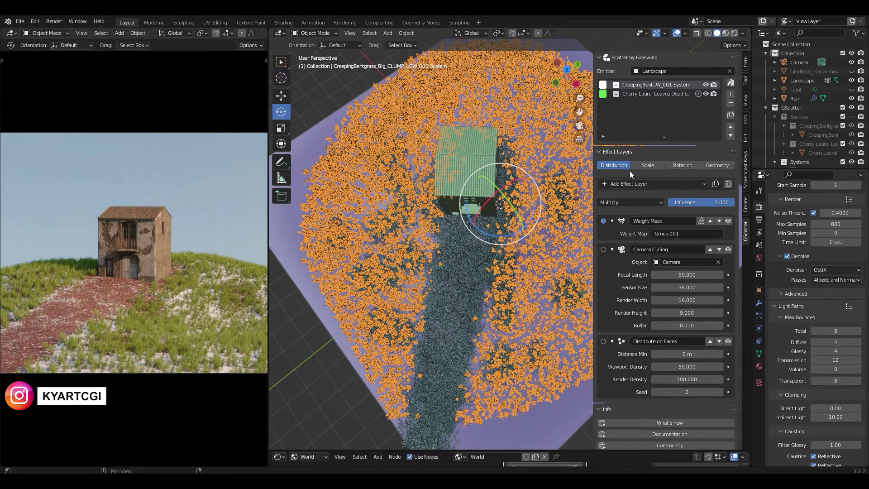
click(701, 221)
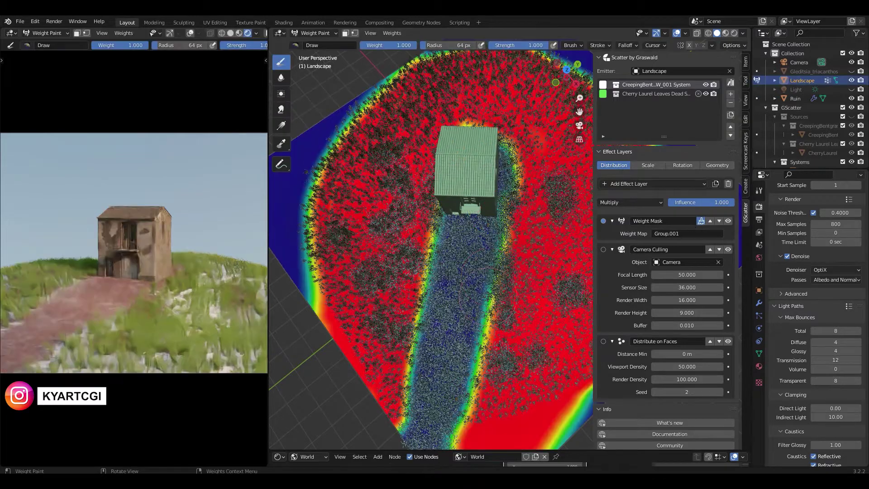
mouse_move(496, 295)
mouse_down()
mouse_move(520, 238)
mouse_move(510, 230)
mouse_move(524, 180)
mouse_up()
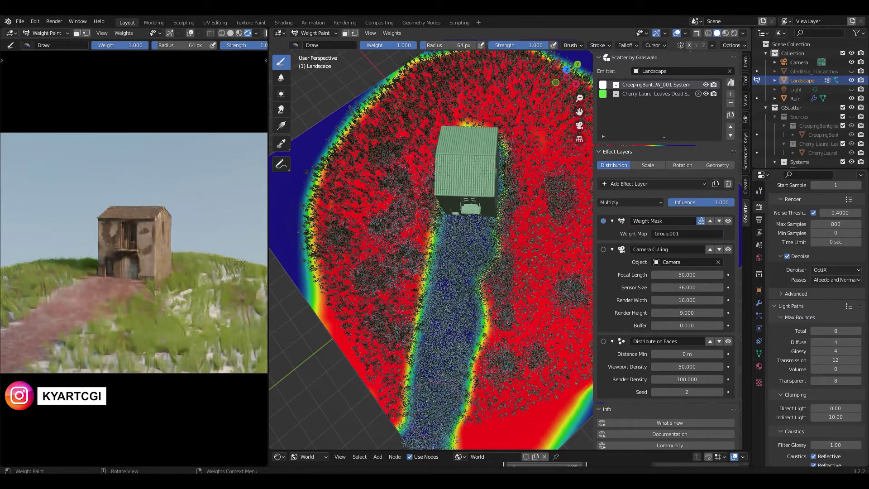
Extend the grass mask inward along the path's left edge and touch up the grass to the right of the path.
drag(402, 385, 415, 362)
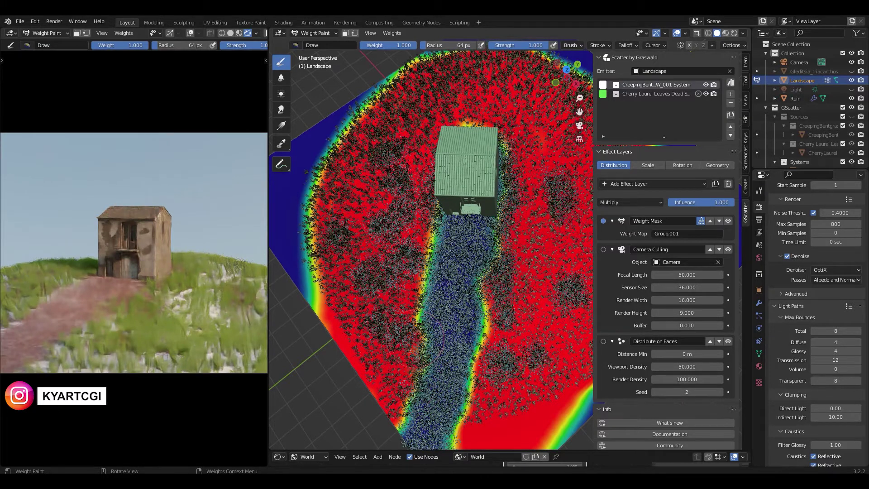
click(424, 228)
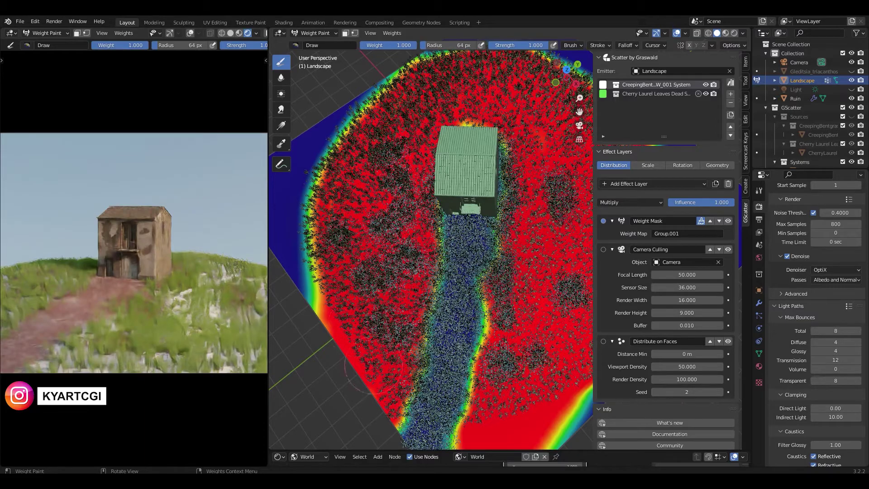
drag(380, 287, 394, 308)
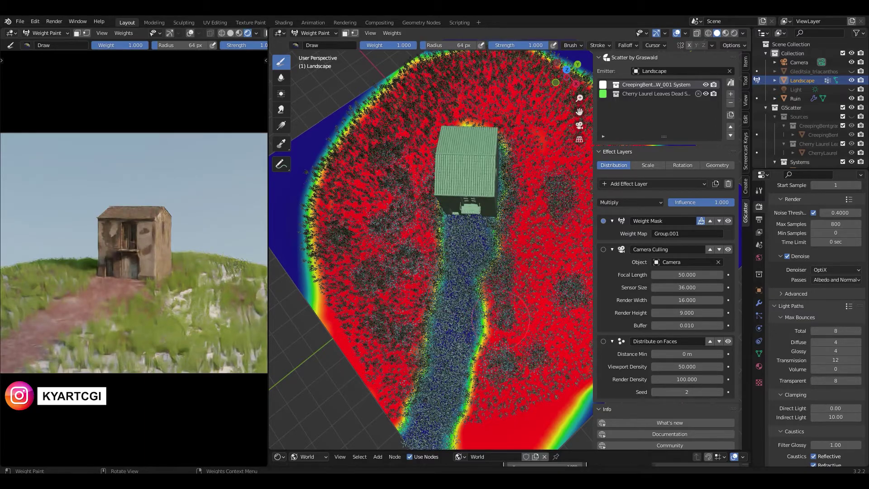
drag(493, 312, 521, 347)
mouse_move(520, 347)
middle_down()
mouse_move(461, 322)
mouse_move(479, 276)
mouse_move(498, 285)
middle_up()
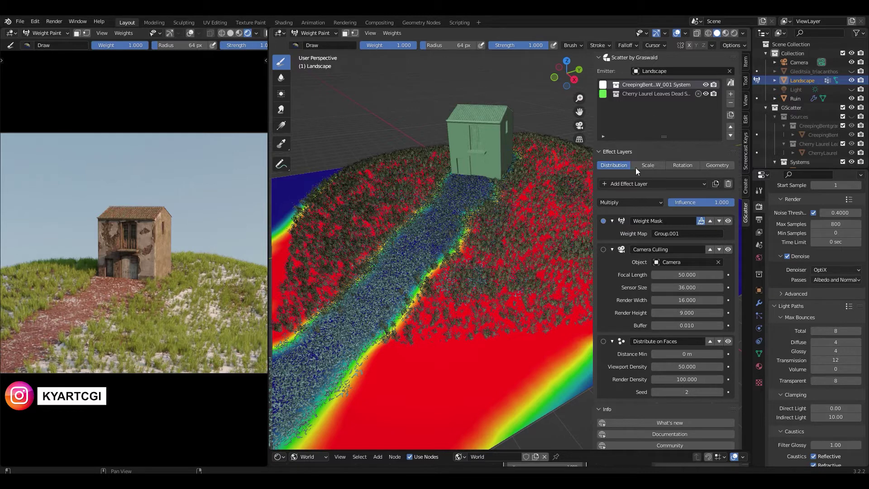
click(702, 221)
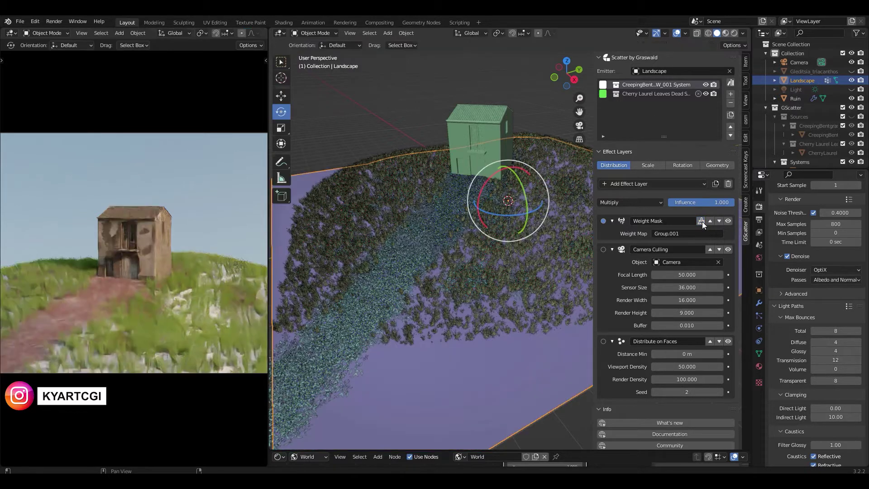
click(731, 84)
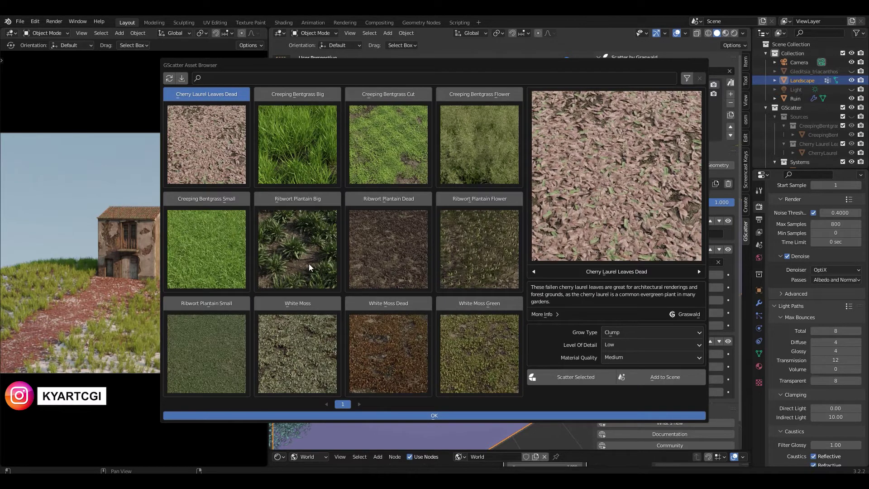
click(303, 198)
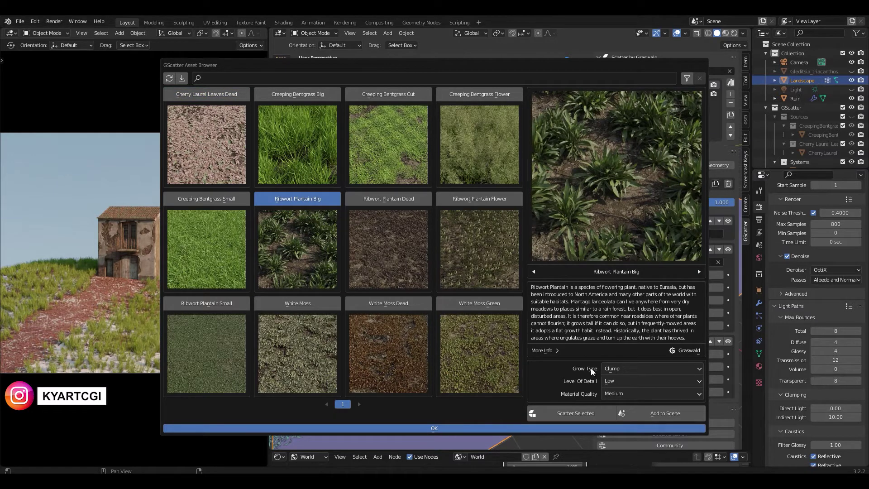
click(581, 415)
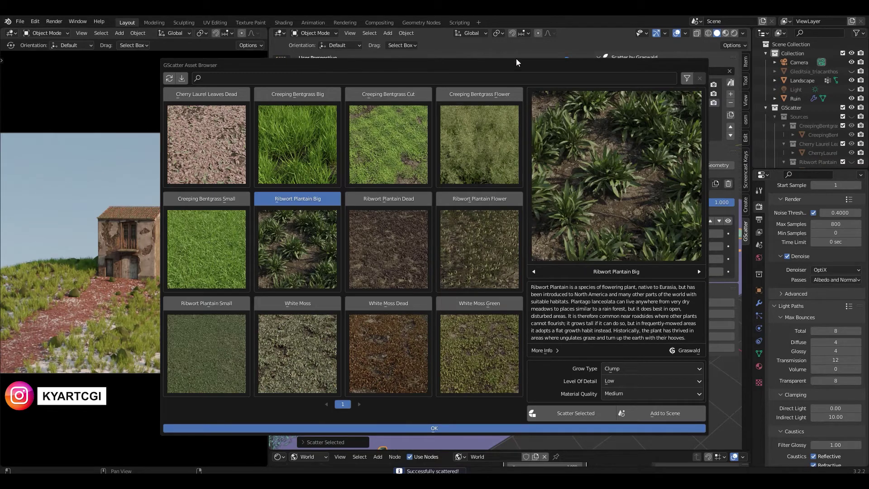
click(97, 93)
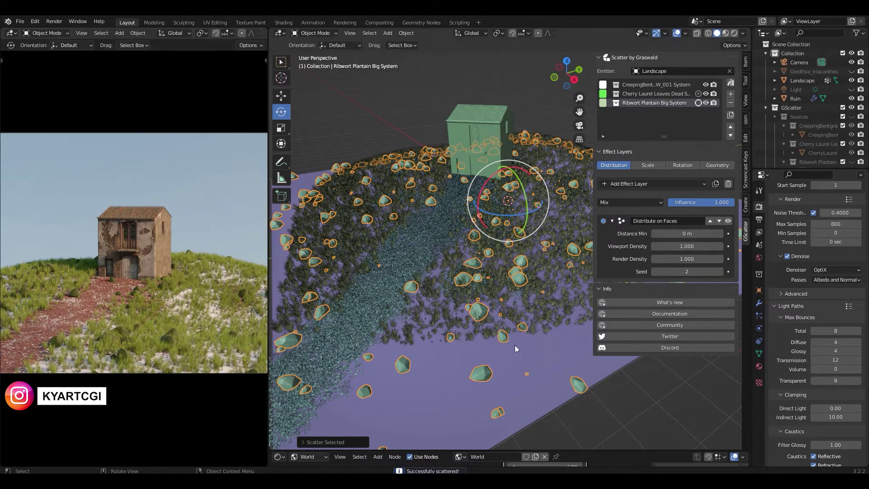
middle_drag(455, 397, 446, 332)
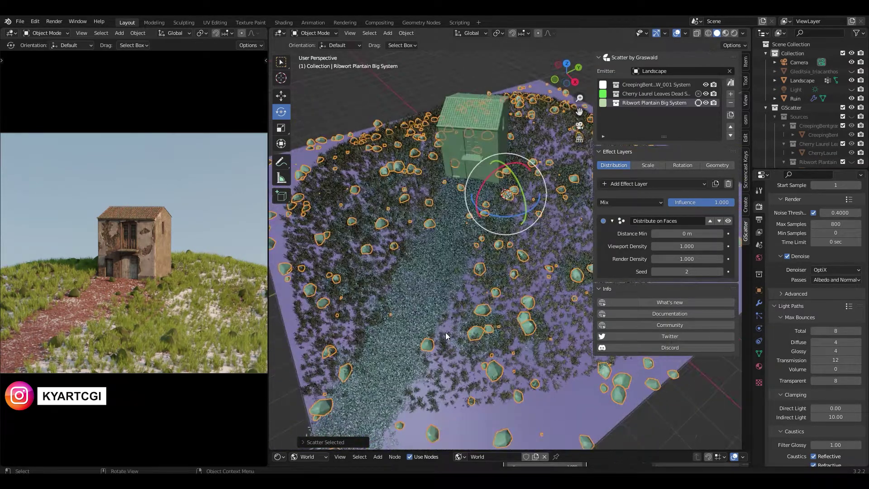
middle_drag(449, 242, 483, 269)
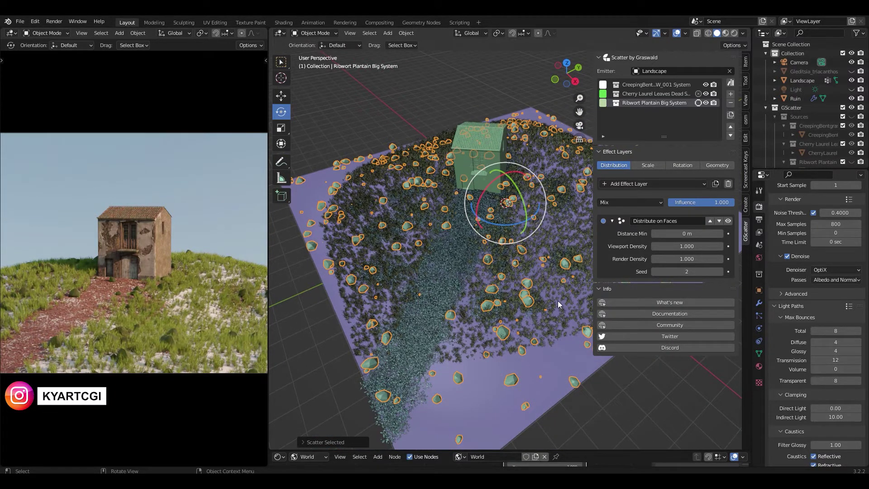
key(ctrl+z)
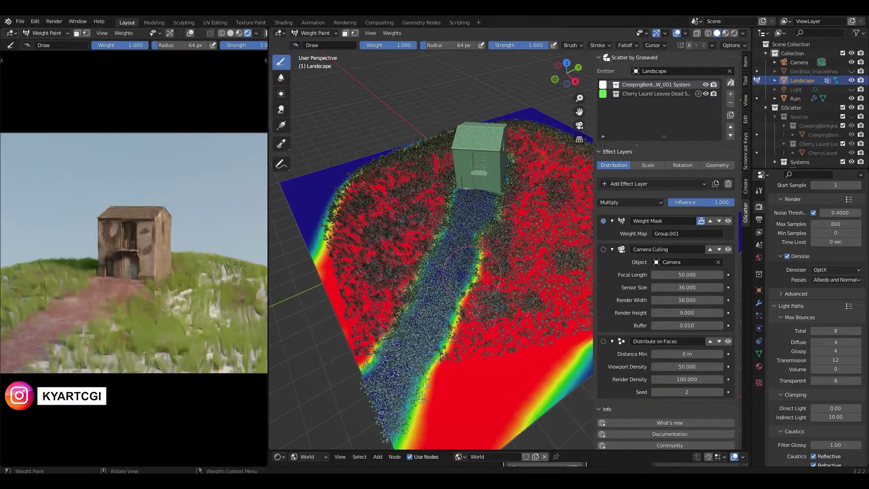
Scatter the Ribwort Plantain Big asset over the landscape and widen the 3D viewport.
click(731, 83)
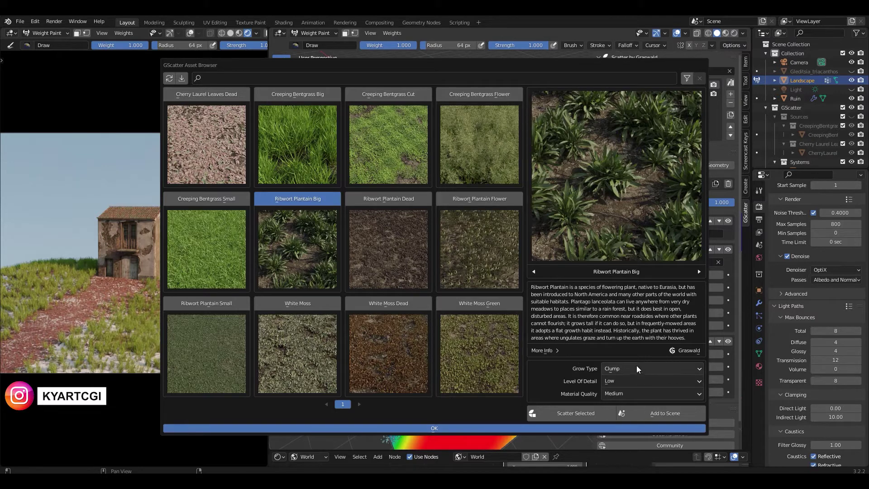
click(604, 411)
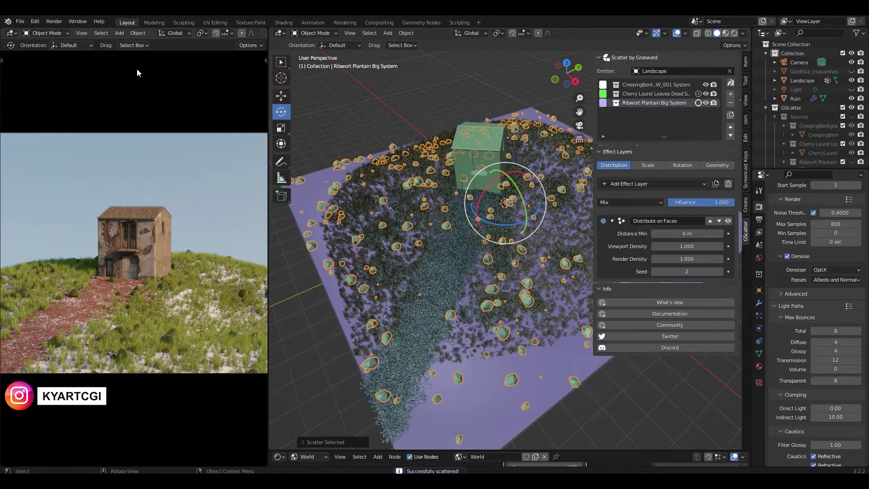
middle_drag(474, 278, 546, 285)
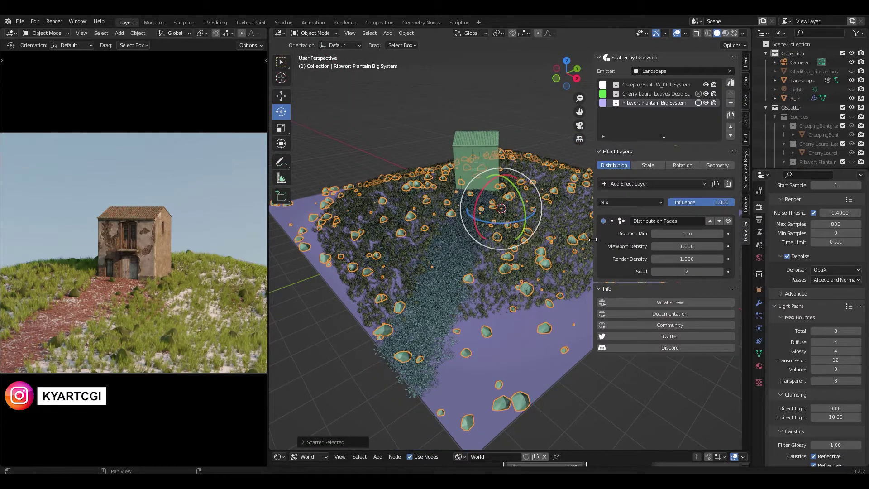
drag(594, 280, 616, 253)
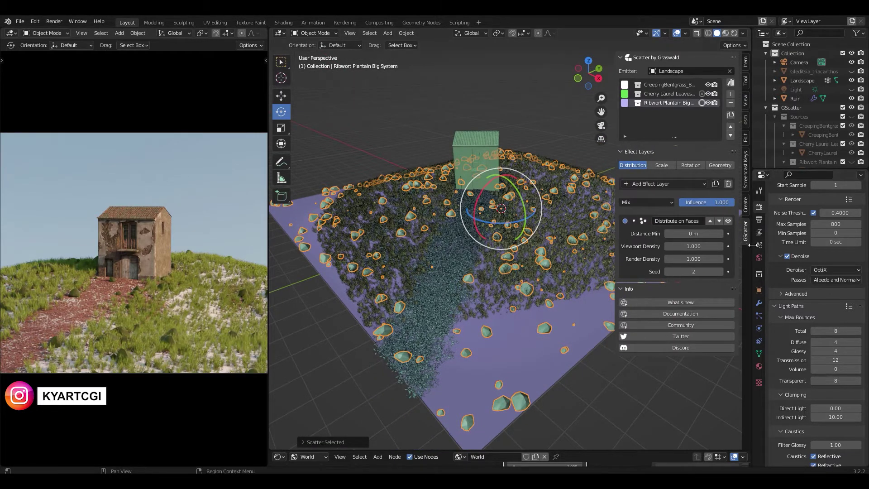
drag(754, 239, 795, 240)
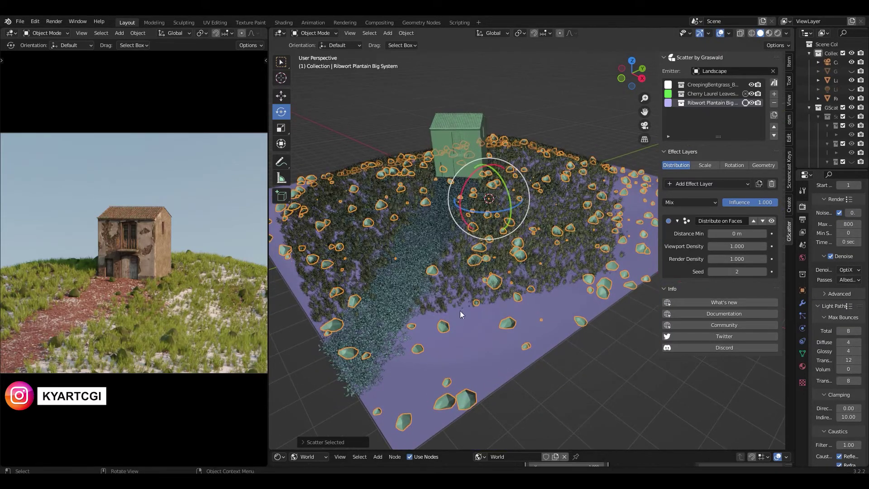
Disable the Viewport Proxy effect in the Ribwort Plantain system's geometry layers, keeping Instance Collection enabled.
click(758, 165)
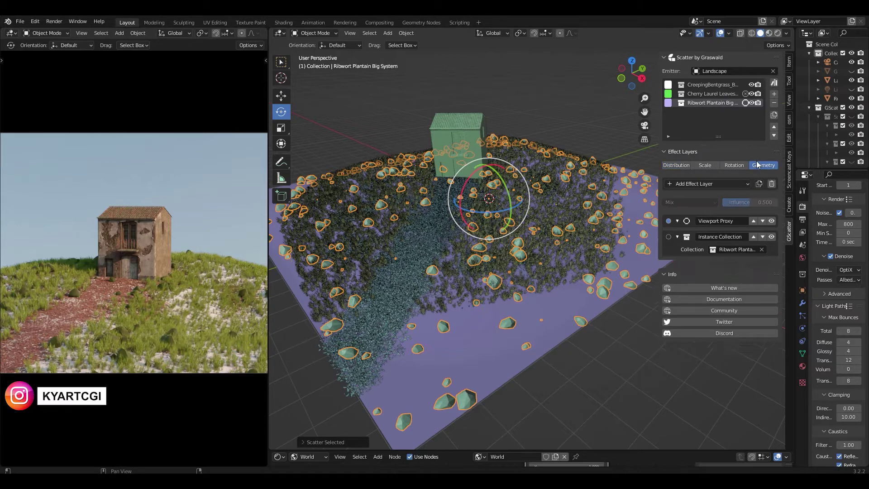
click(771, 237)
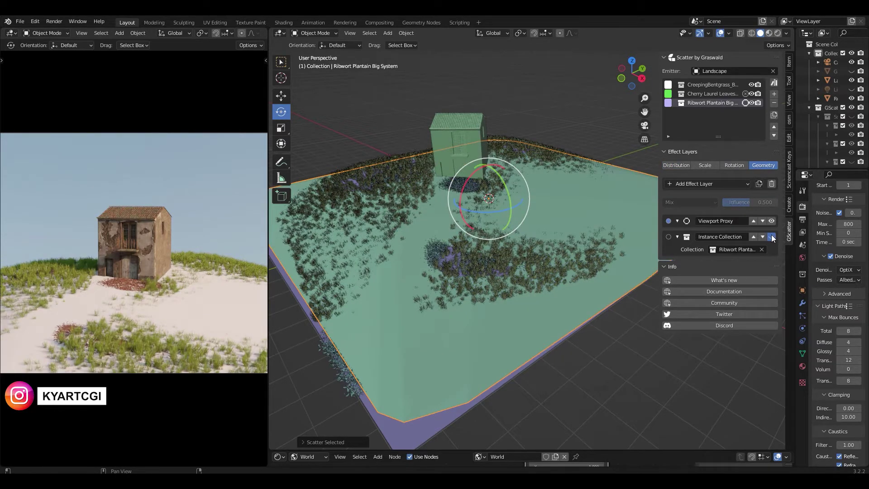
click(771, 236)
click(771, 221)
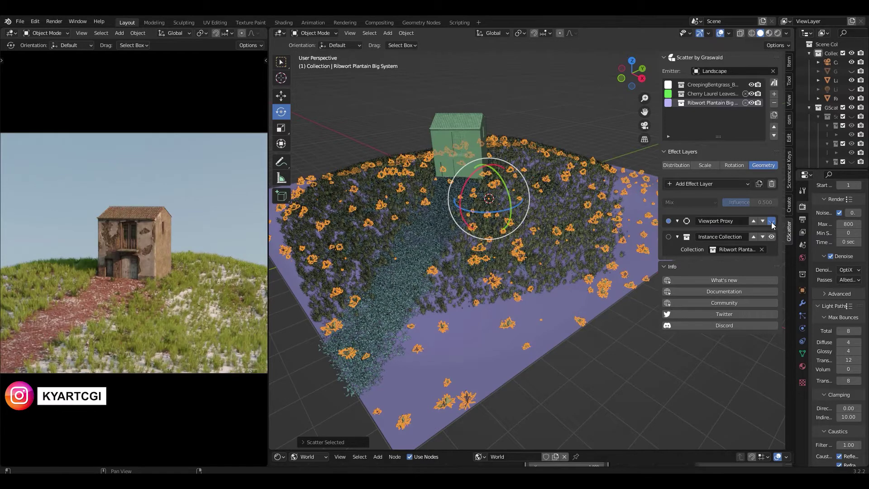
Add a Camera Culling layer to the Ribwort Plantain distribution and assign Camera as its object.
middle_drag(377, 349, 517, 276)
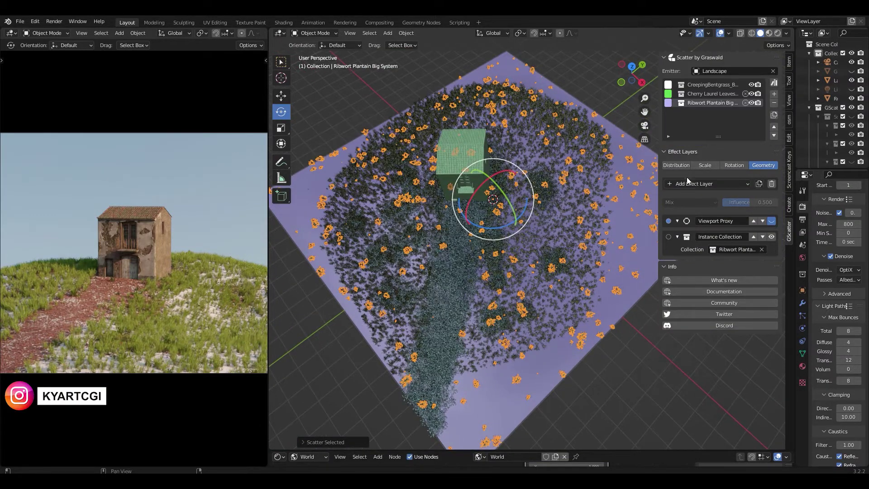
click(677, 166)
click(701, 185)
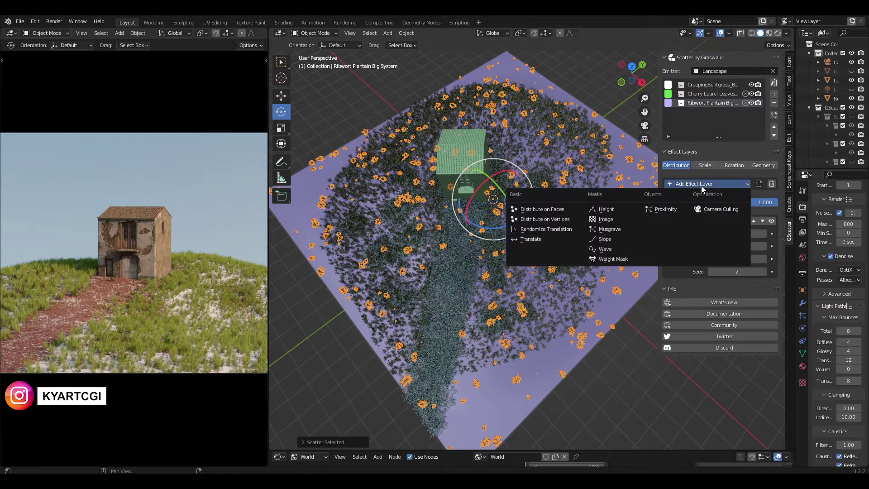
click(716, 209)
click(738, 232)
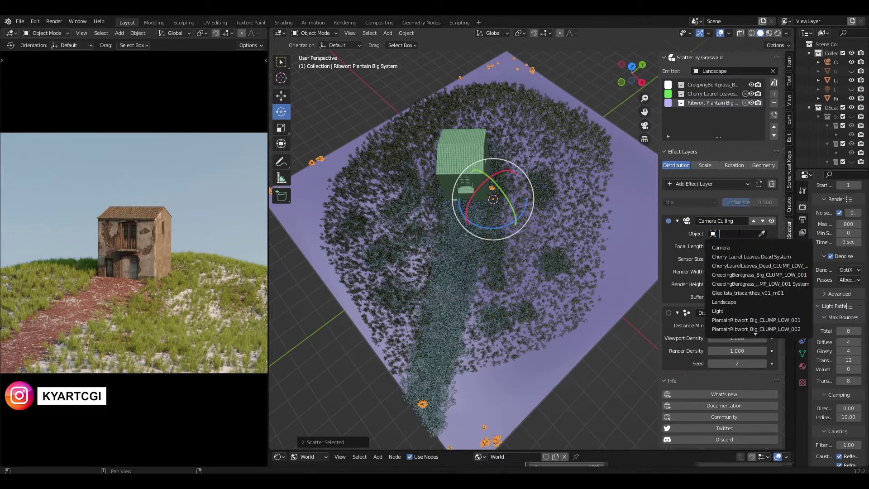
click(730, 247)
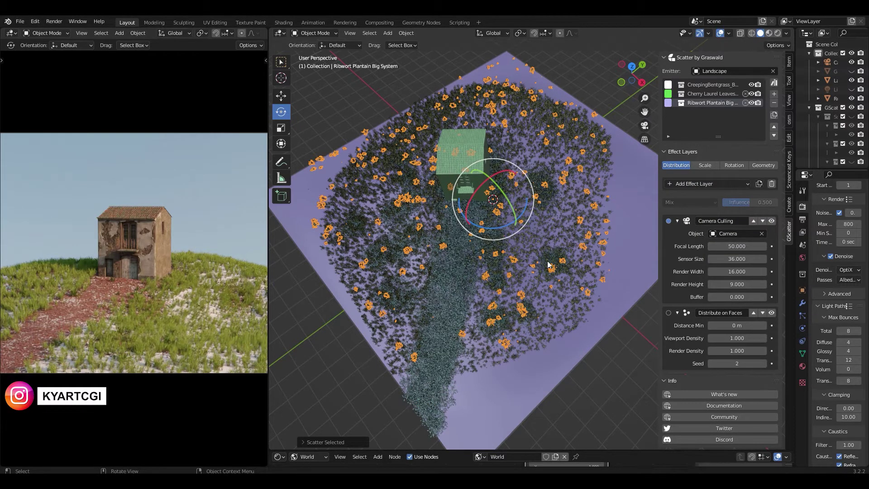
Add a Weight Mask layer to the Ribwort Plantain distribution and start weight painting its map on the landscape.
click(699, 182)
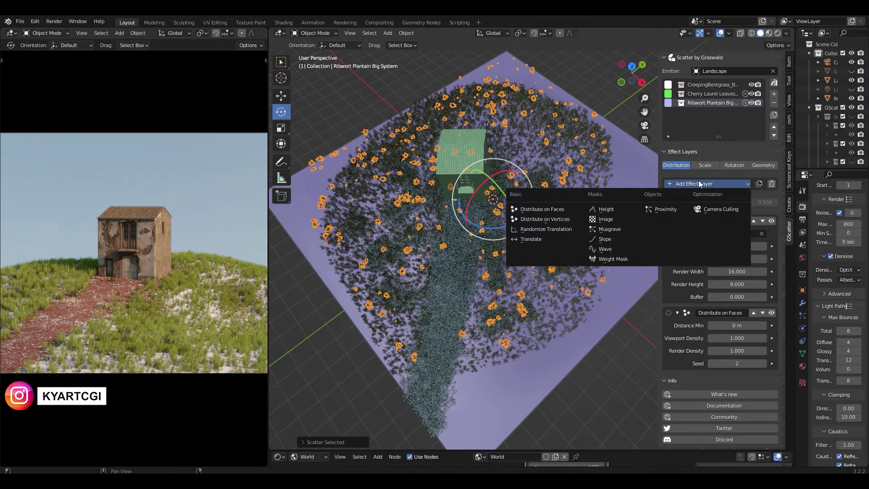
click(617, 259)
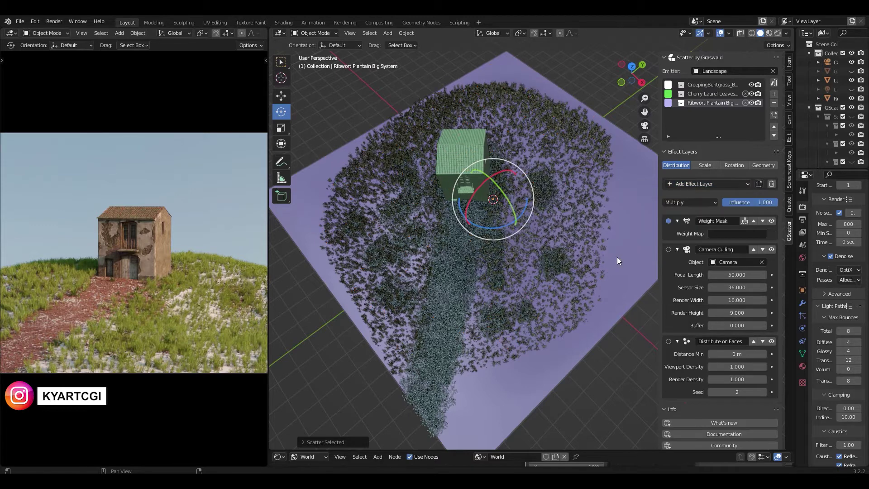
click(745, 220)
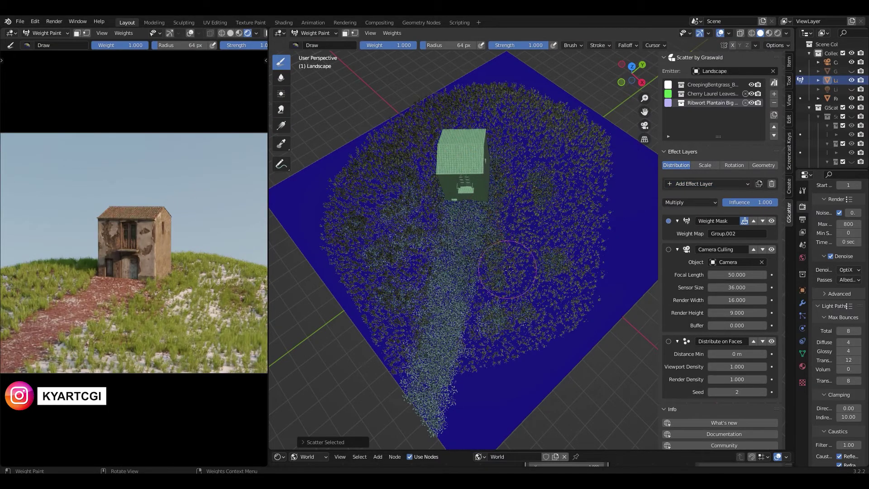
Paint full-weight patches for the plantain along the right side of the path and house, enlarging the brush radius to 70 px.
scroll(505, 267, up, 3)
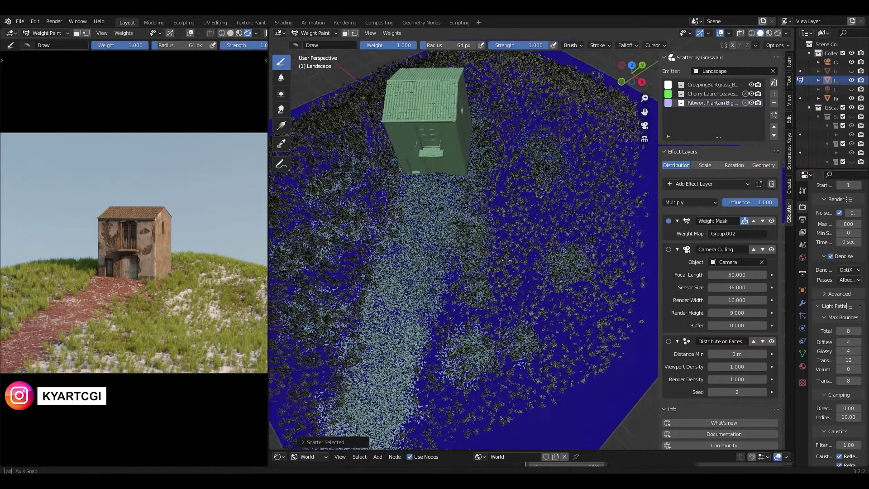
mouse_move(507, 223)
mouse_down()
mouse_move(506, 184)
mouse_move(512, 247)
mouse_move(520, 226)
mouse_move(510, 222)
mouse_up()
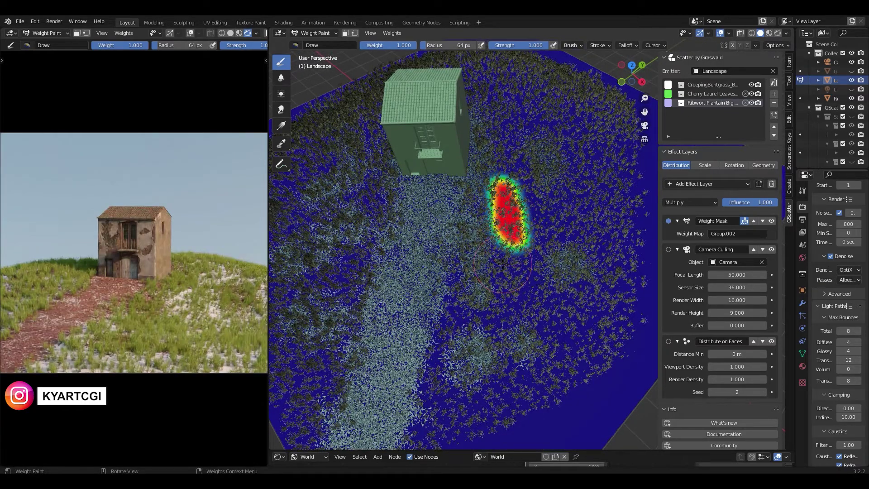
drag(502, 261, 501, 269)
key(f)
click(505, 290)
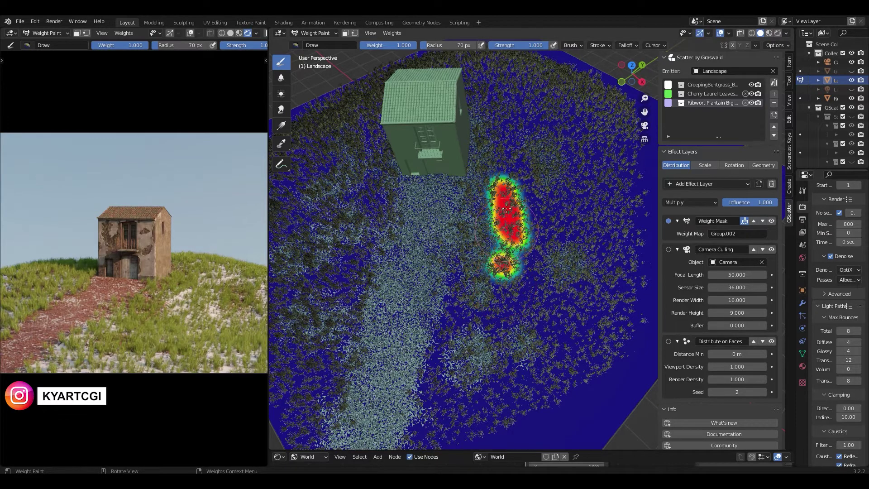
click(502, 156)
click(493, 131)
click(541, 205)
drag(552, 219, 564, 234)
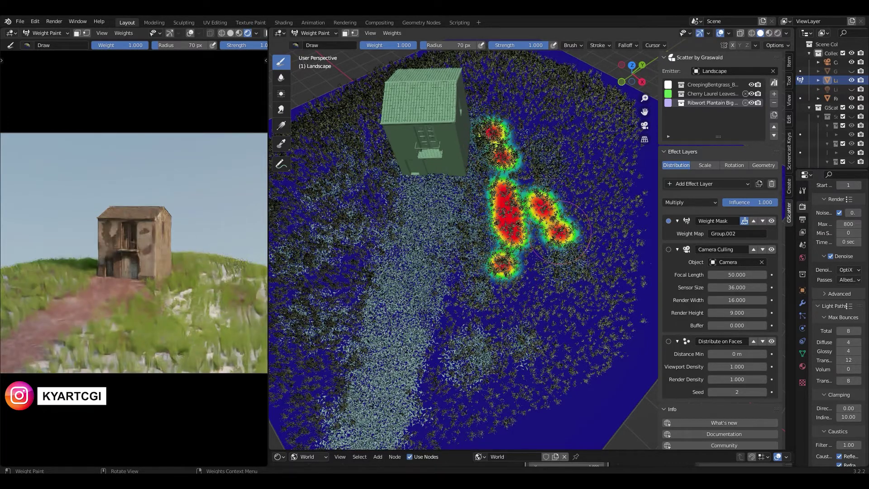
click(498, 331)
drag(478, 329, 471, 323)
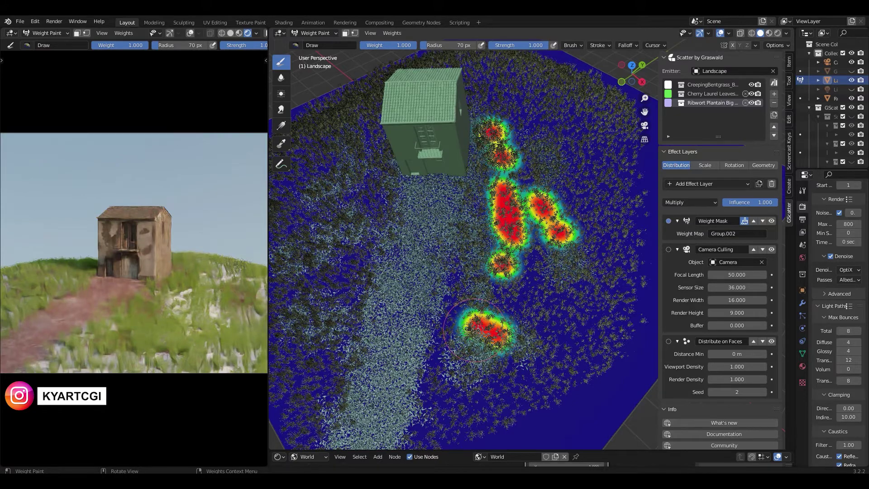
click(446, 342)
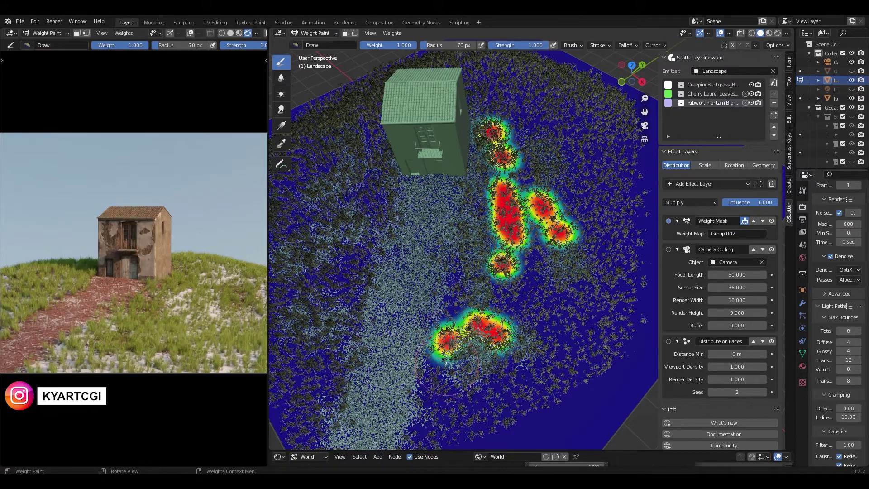
click(435, 328)
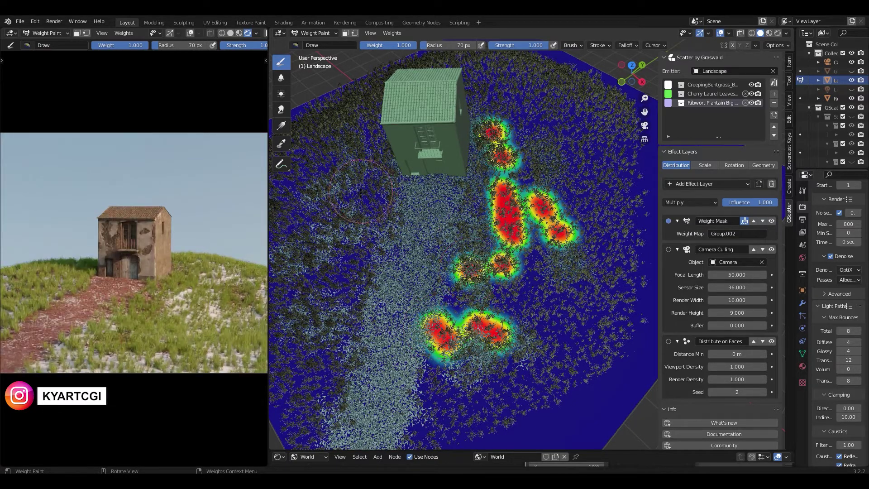
Paint scattered full-weight patches for the plantain along the left side of the path and house, from the house down toward the foreground.
click(375, 192)
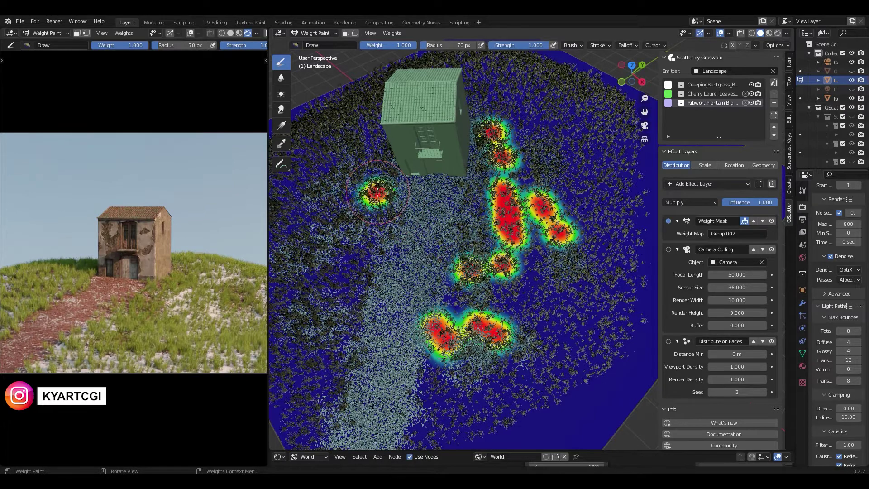
click(374, 143)
click(360, 243)
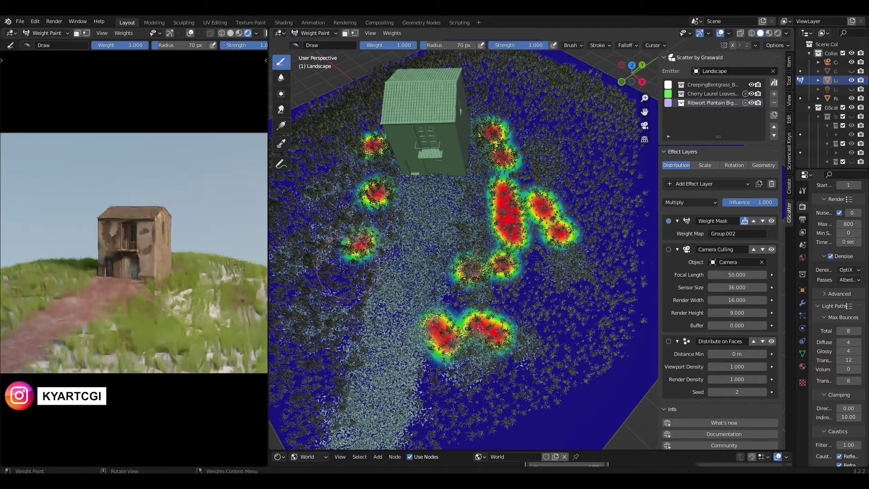
drag(334, 270, 320, 285)
click(309, 307)
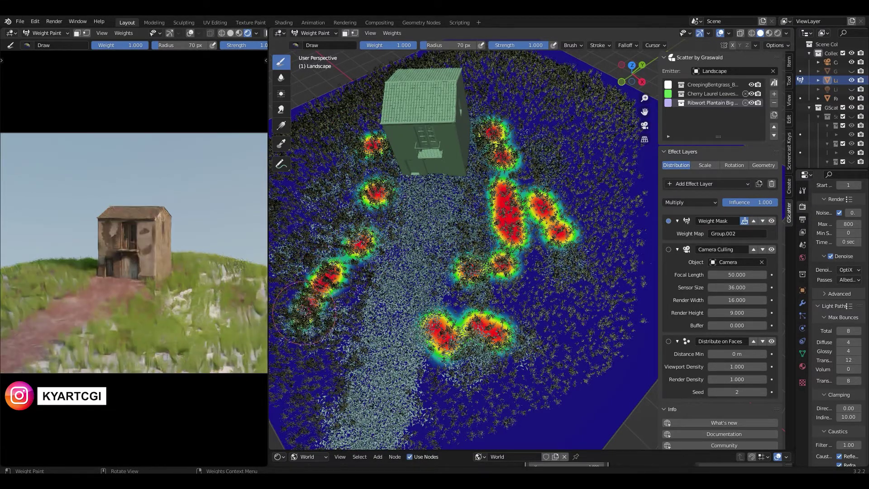
click(346, 333)
click(337, 376)
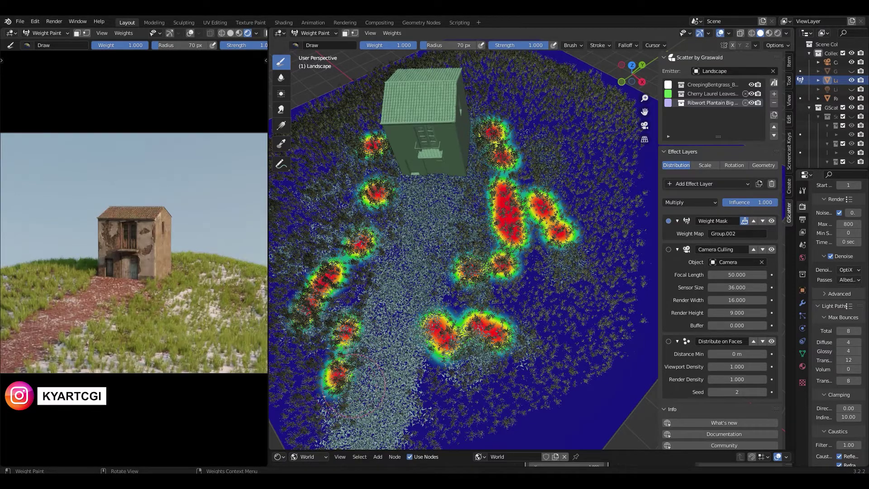
click(385, 215)
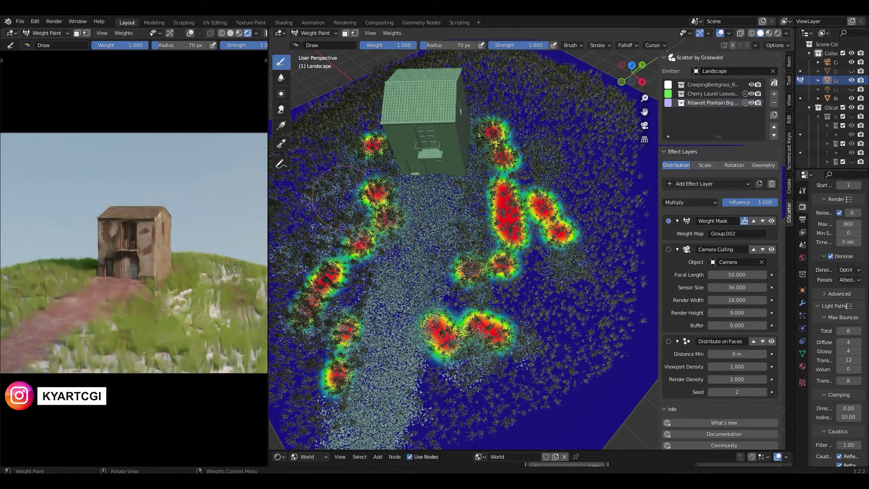
click(329, 158)
click(301, 186)
click(295, 240)
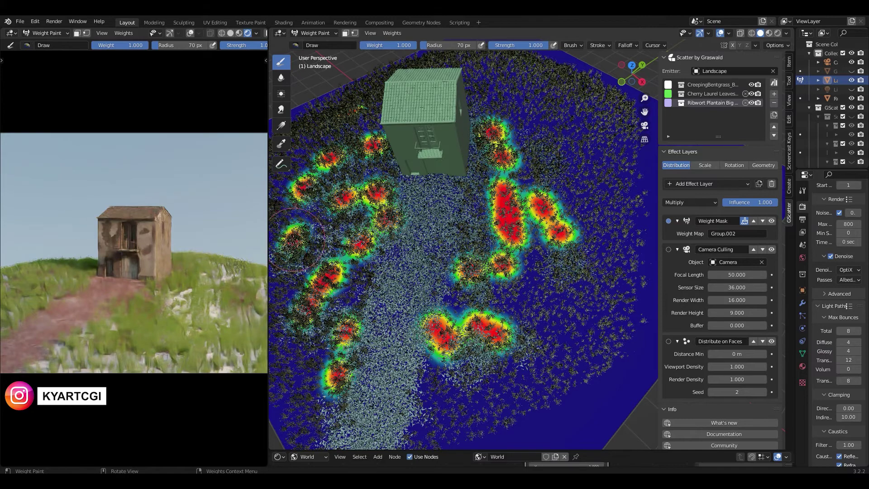
Paint more full-weight plantain patches behind and right of the house and along the path's right side, then finish weight painting.
click(503, 126)
click(491, 84)
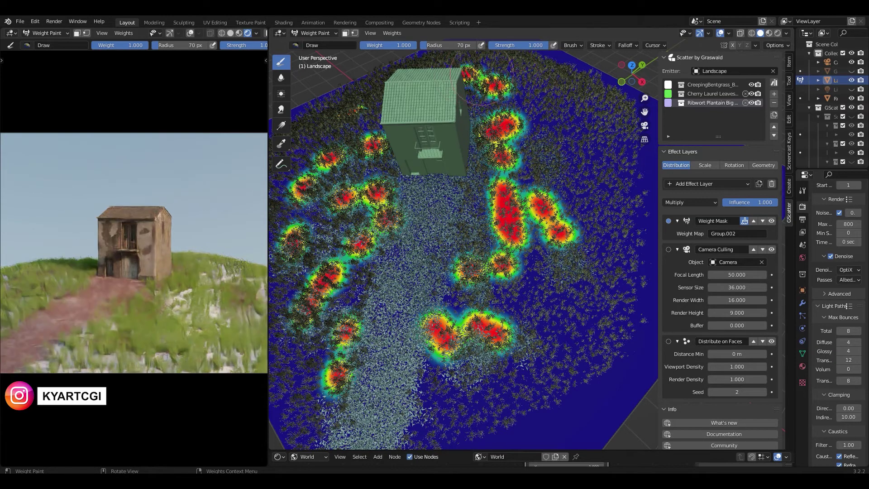
click(575, 156)
click(593, 206)
click(551, 274)
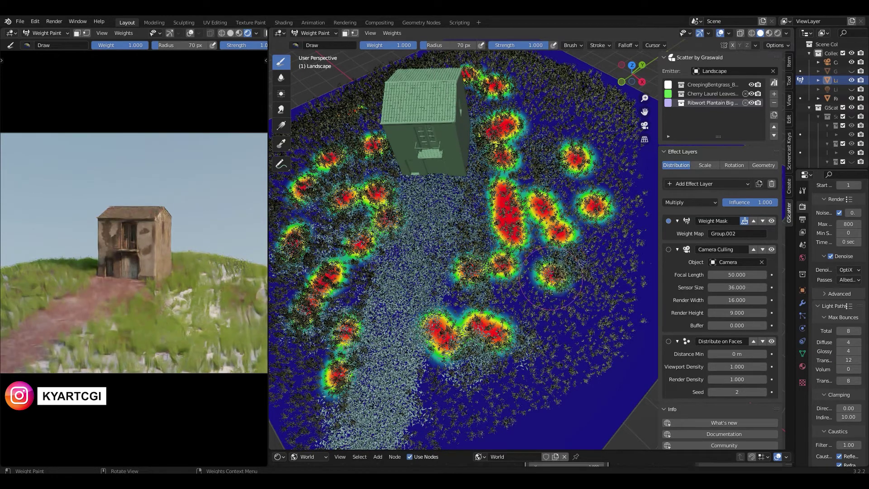
click(529, 350)
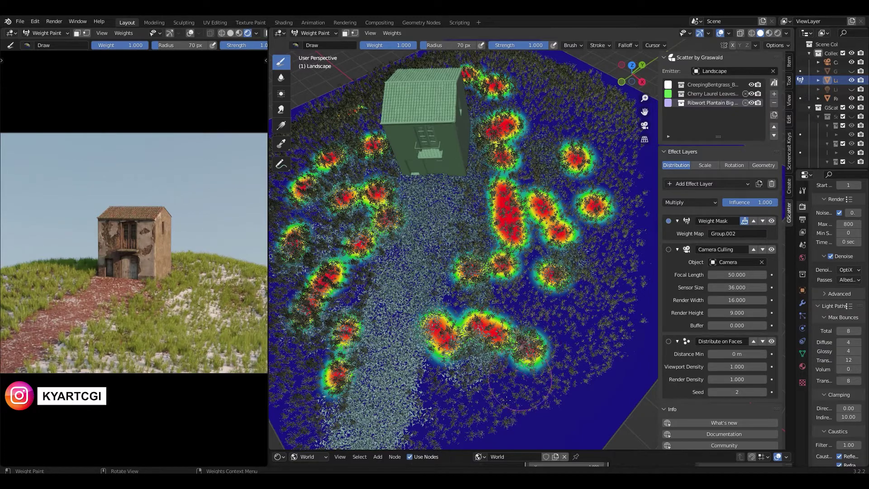
click(521, 312)
click(524, 253)
click(489, 241)
click(490, 173)
click(483, 138)
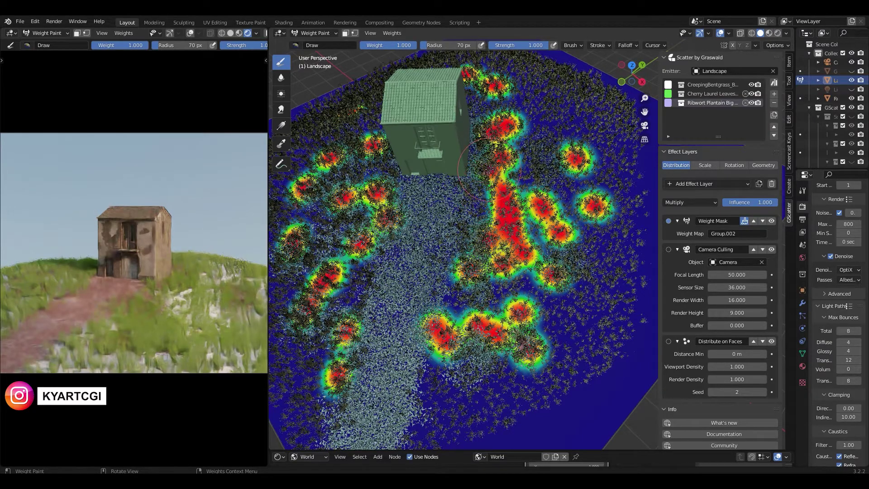
middle_drag(520, 144, 523, 110)
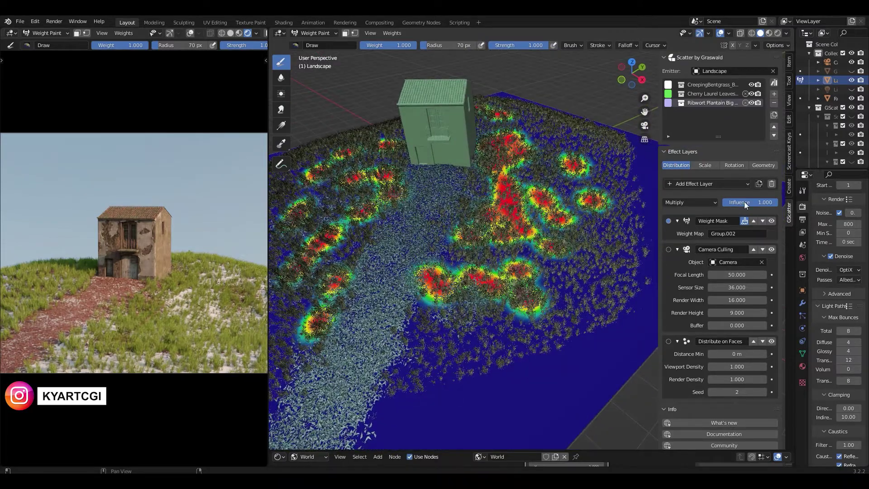
click(745, 221)
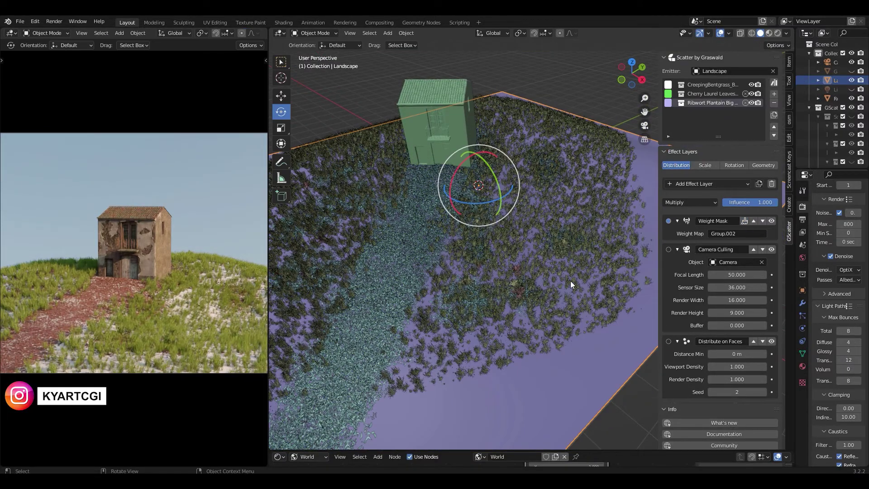
Set the Ribwort Plantain system's main scale to 2.900 and its Randomize Rotation Z value to 0.000.
middle_drag(524, 254, 514, 296)
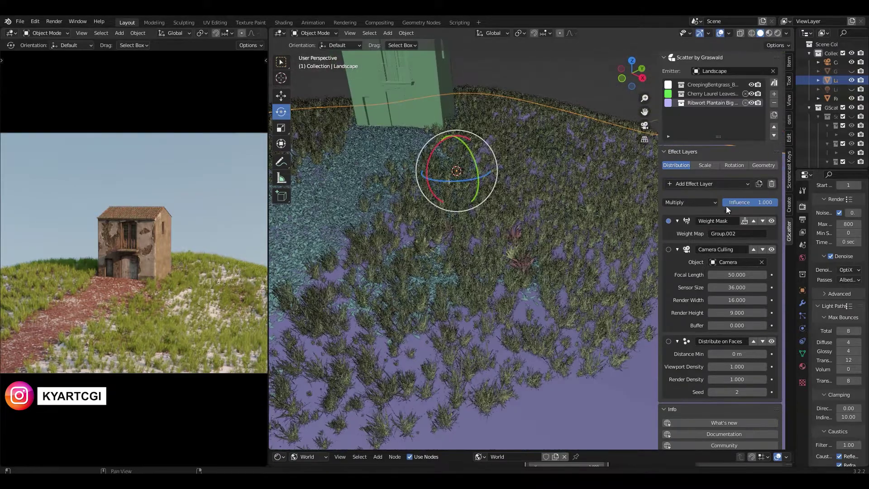
click(704, 165)
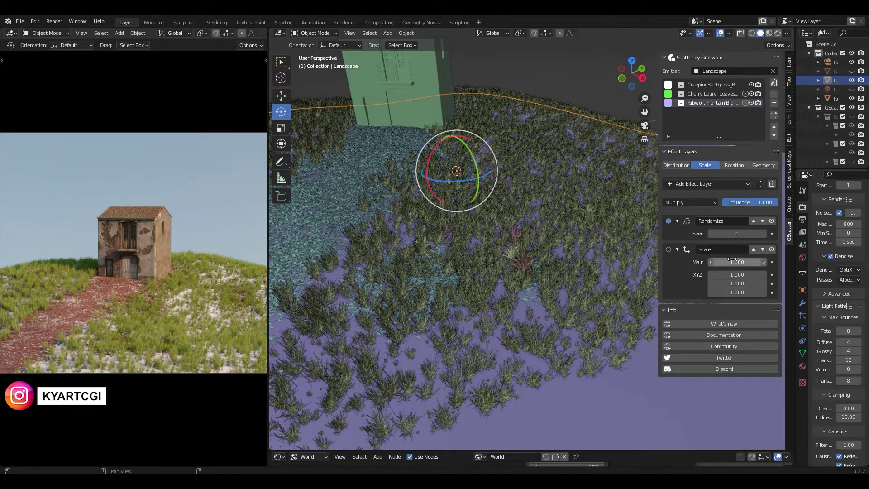
drag(737, 262, 767, 262)
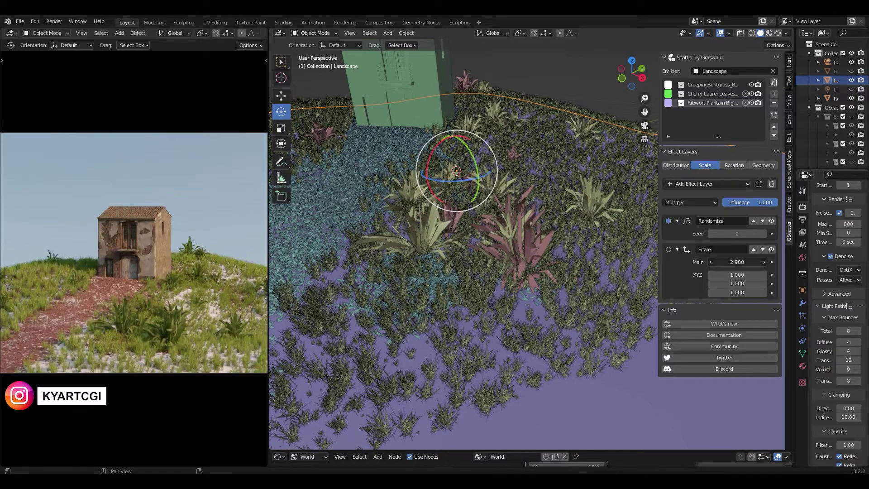
drag(737, 262, 741, 262)
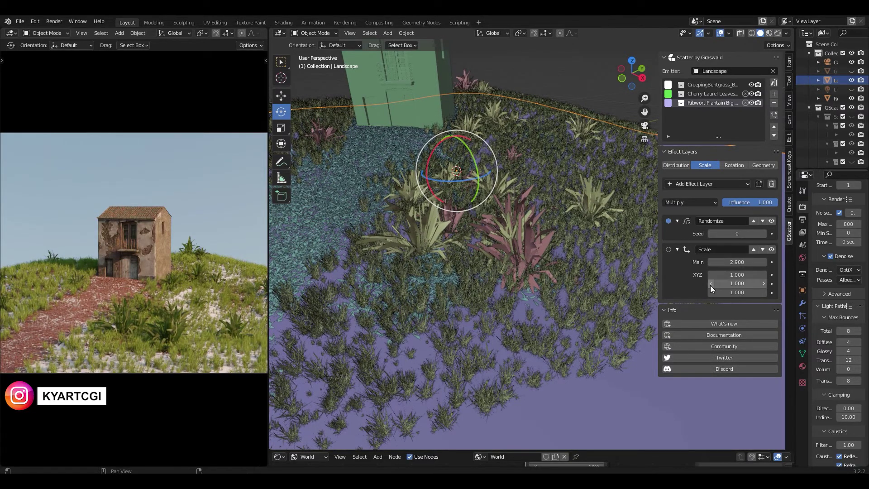
click(730, 166)
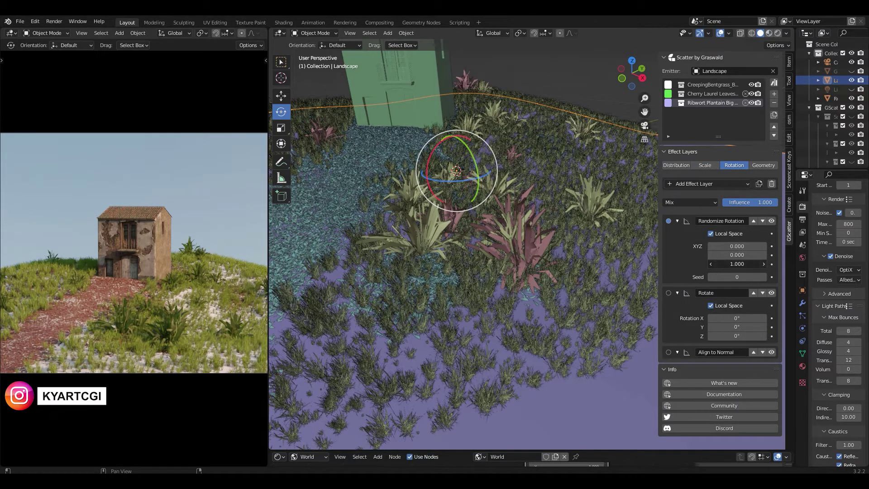
drag(737, 264, 697, 264)
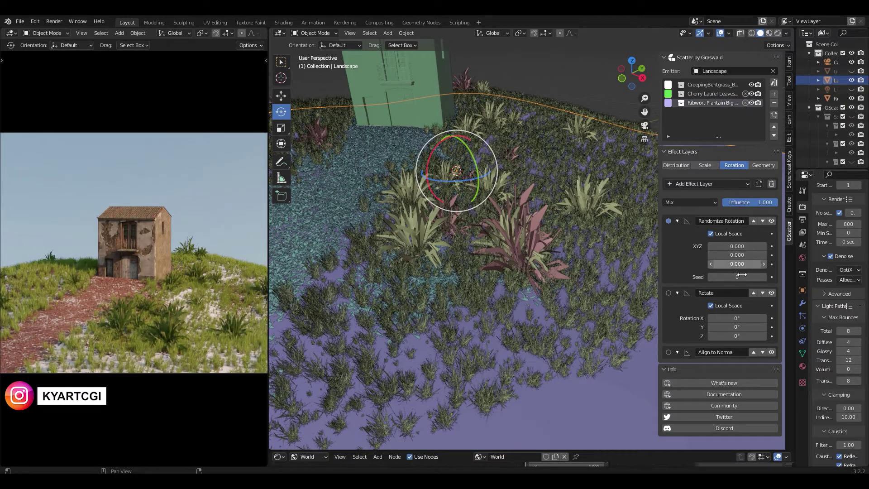
Set the plantain's scale Randomize seed to 3 and its main scale to 3.800.
click(704, 166)
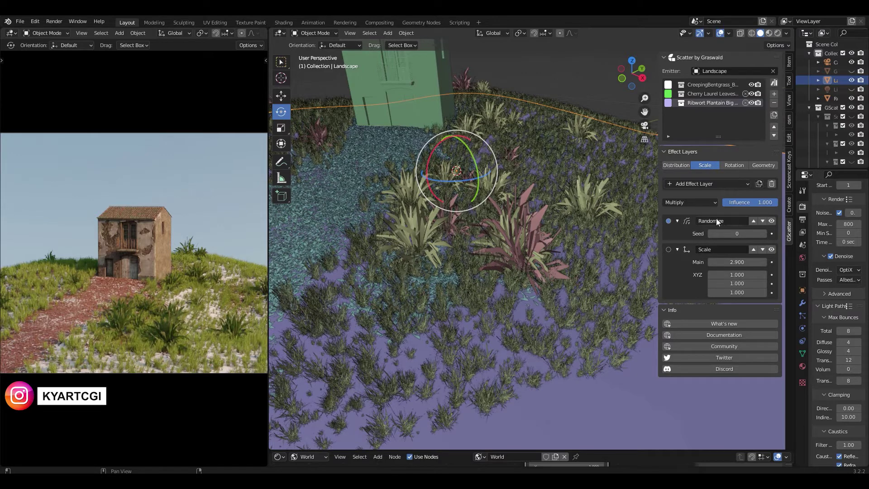
click(765, 233)
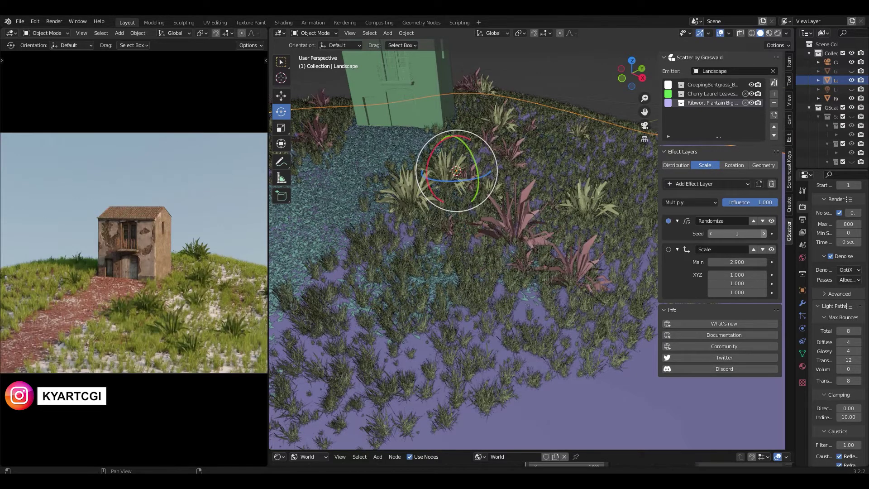
click(765, 234)
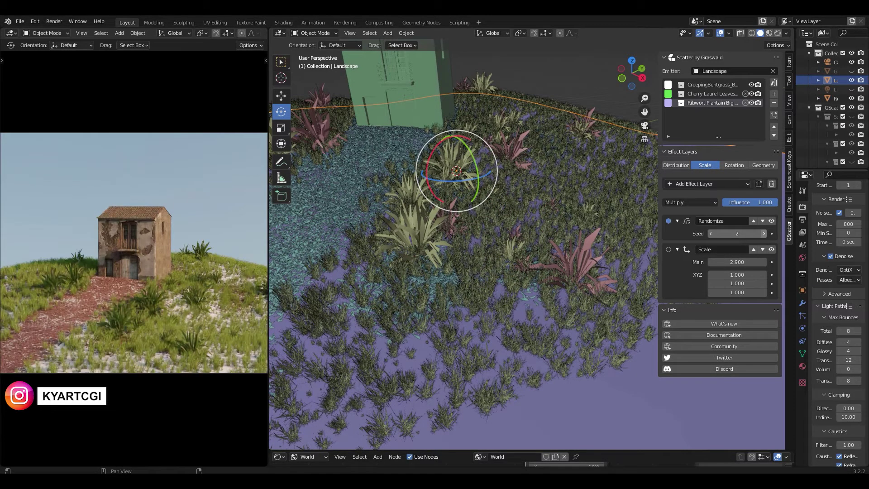
click(765, 233)
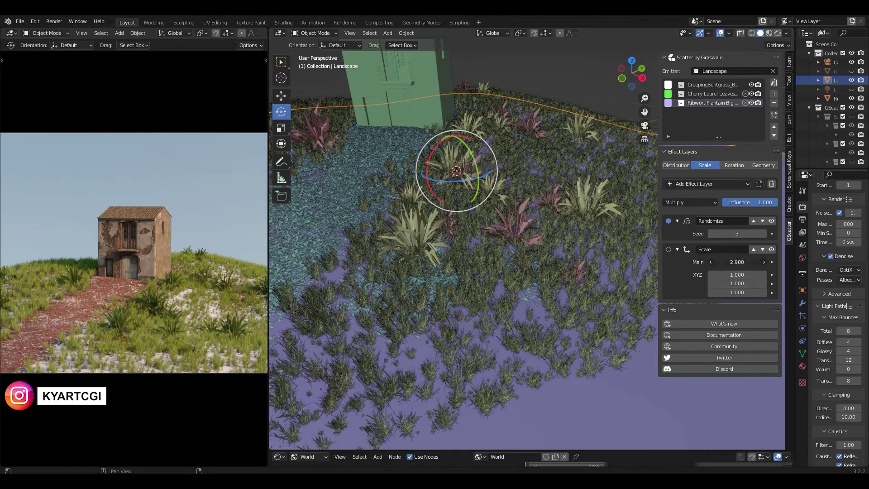
drag(737, 262, 774, 262)
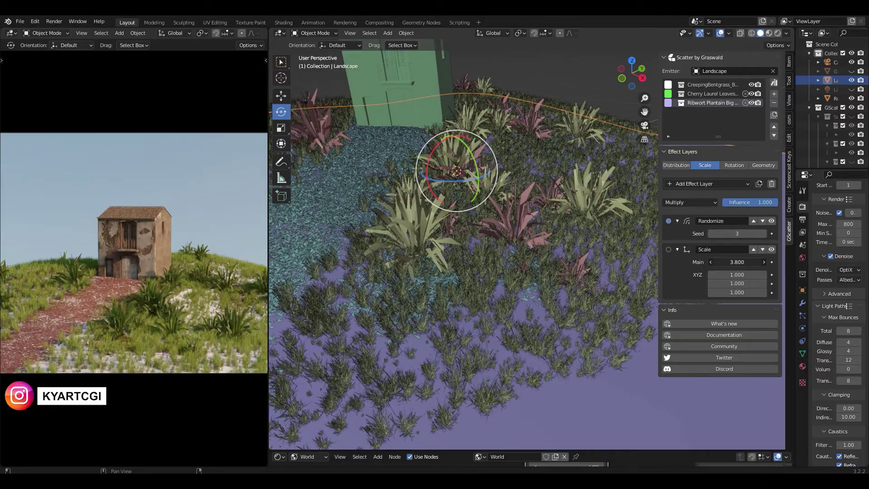
Resume painting the plantain's weight mask and add full-weight strokes on the ground along the left side of the house.
middle_drag(466, 235, 563, 194)
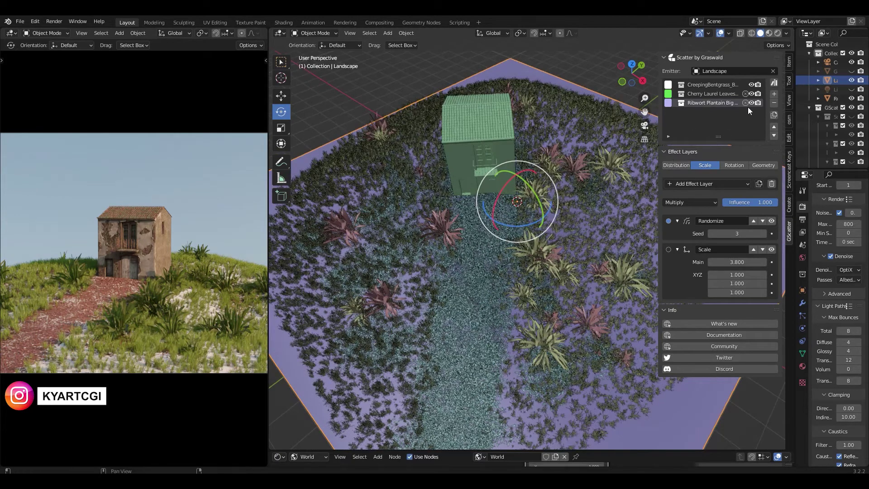
click(672, 165)
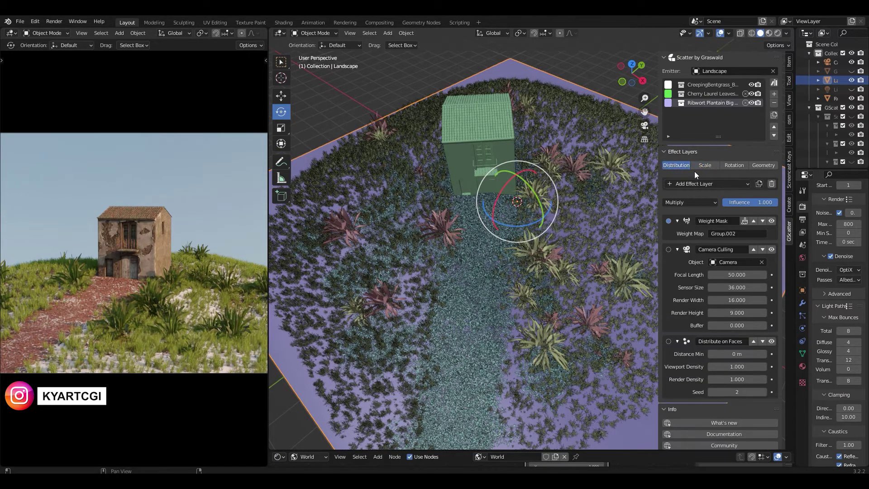
click(745, 221)
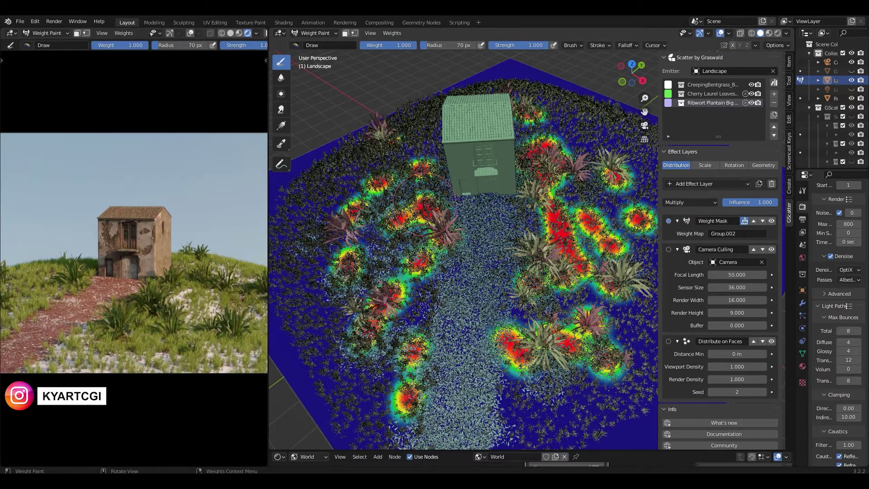
drag(425, 206, 420, 152)
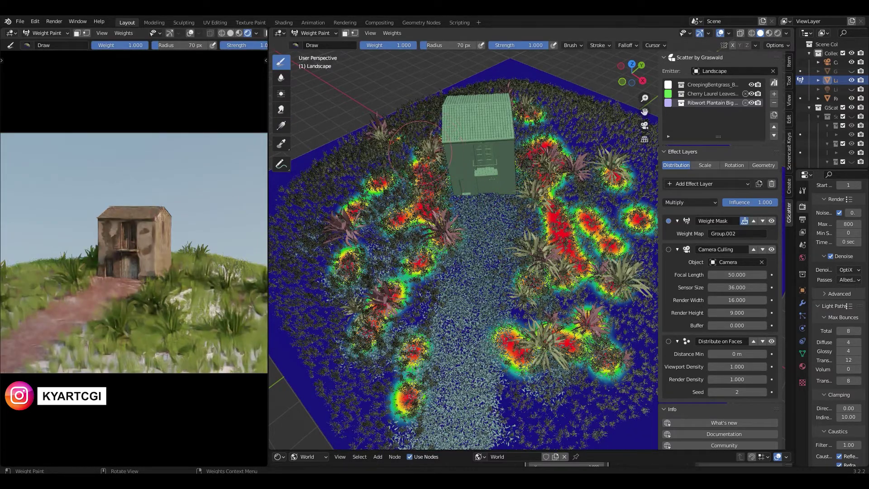
middle_drag(419, 152, 454, 189)
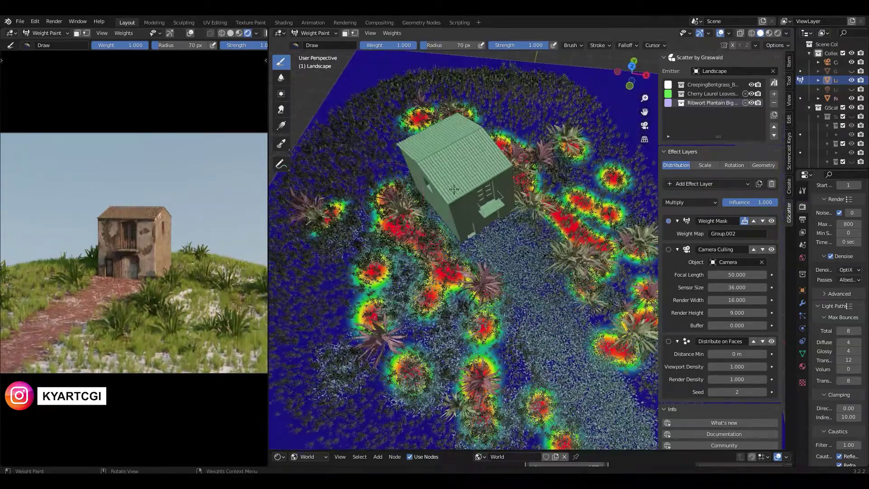
click(389, 184)
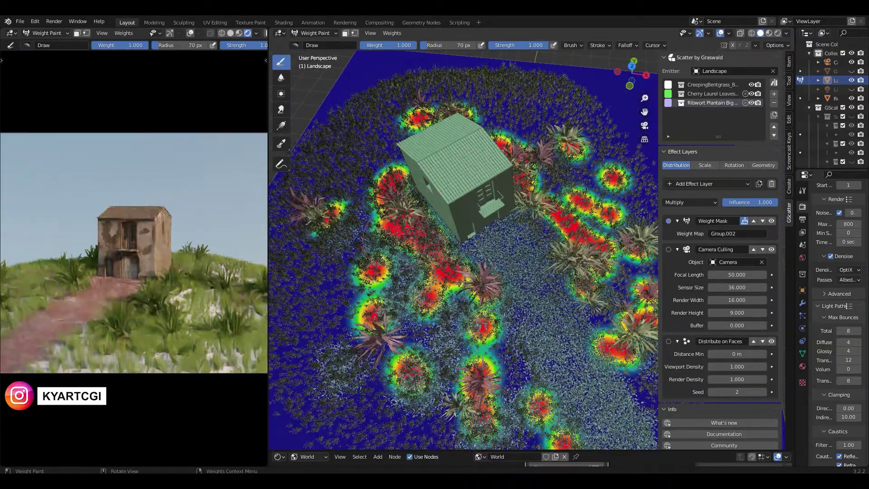
drag(392, 244, 387, 256)
Fill the ground in front of the house's right side with a large full-weight area for the plantain.
mouse_move(389, 290)
middle_down()
mouse_move(390, 302)
mouse_move(453, 272)
middle_up()
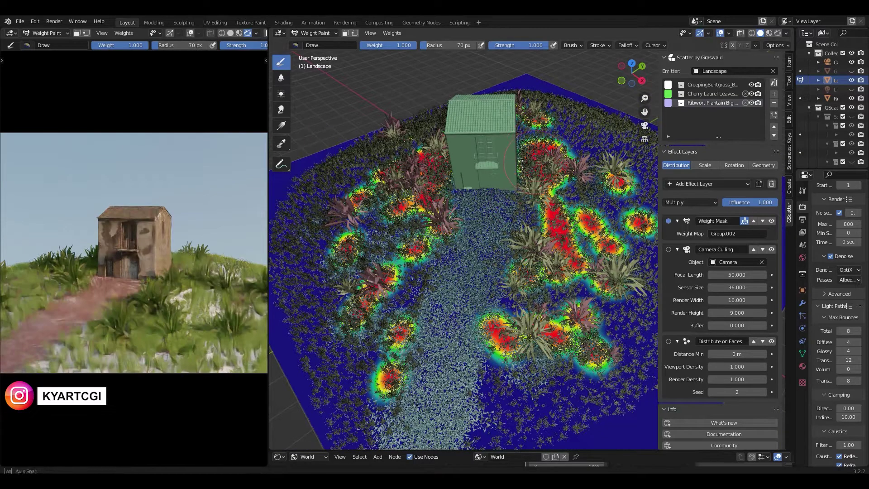
middle_drag(524, 163, 498, 164)
mouse_move(583, 197)
mouse_down()
mouse_move(572, 204)
mouse_move(577, 222)
mouse_move(566, 239)
mouse_move(548, 221)
mouse_move(546, 232)
mouse_up()
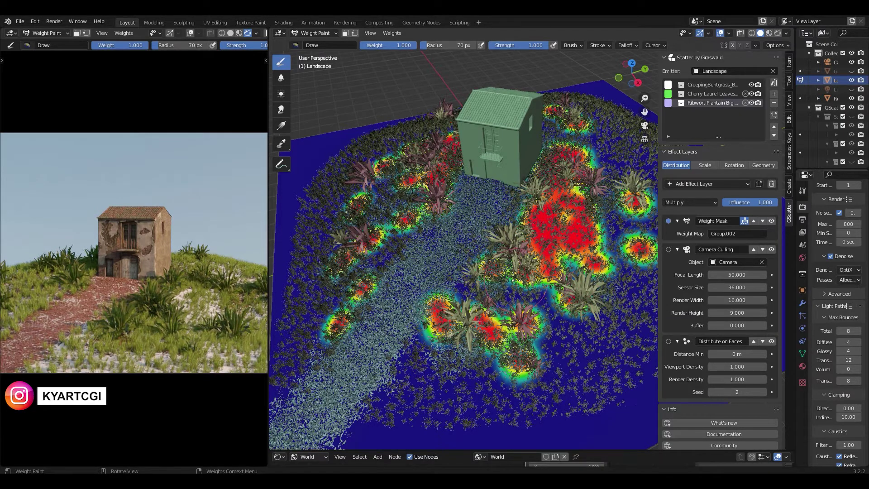
Set the plantain's Distribute on Faces viewport density to 5.000.
double_click(733, 367)
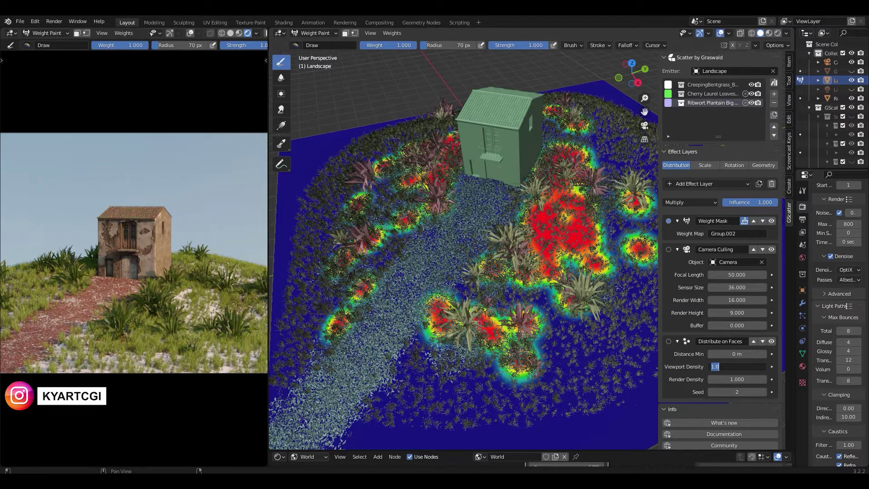
key(Return)
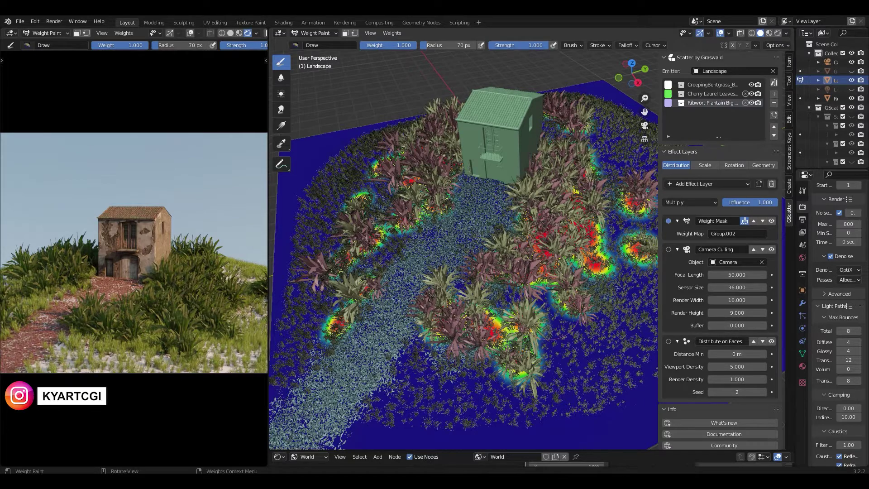
Add a full-weight spot to the plantain's mask on the open ground to the right of the house.
middle_drag(592, 231, 516, 225)
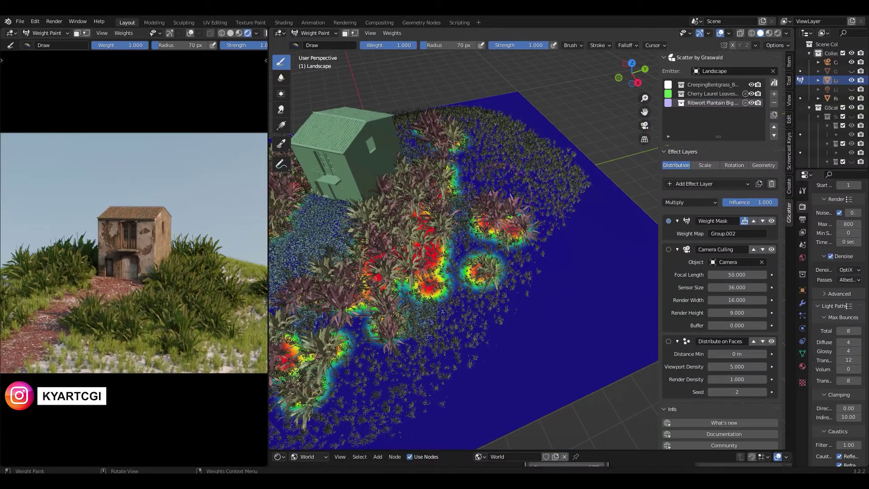
click(472, 179)
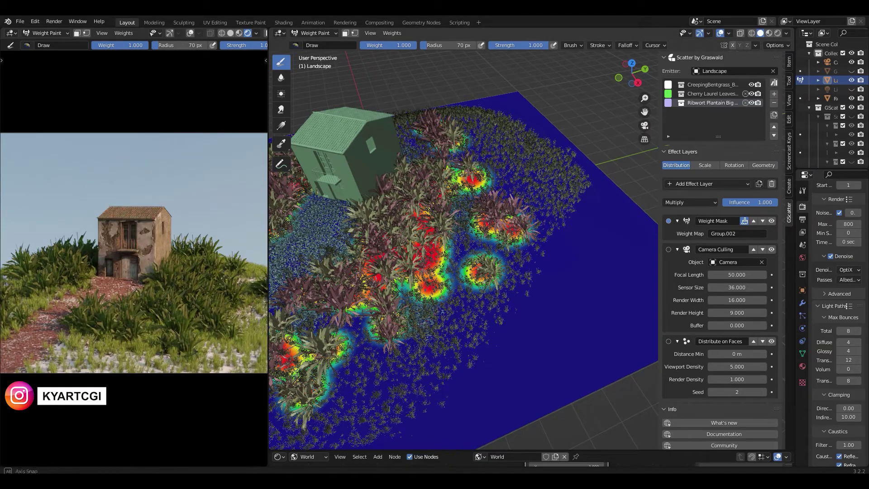
With the brush weight at 0.000, erase the plantain's mask along the path's right edge and around the front clump's outer edges.
mouse_move(421, 315)
middle_down()
mouse_move(429, 322)
mouse_move(482, 261)
mouse_move(481, 244)
mouse_move(483, 262)
middle_up()
scroll(481, 260, up, 2)
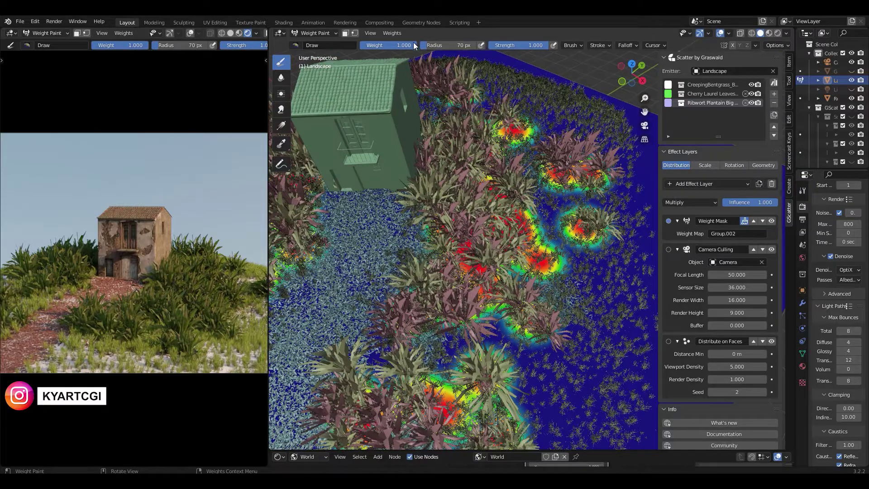
drag(401, 46, 343, 46)
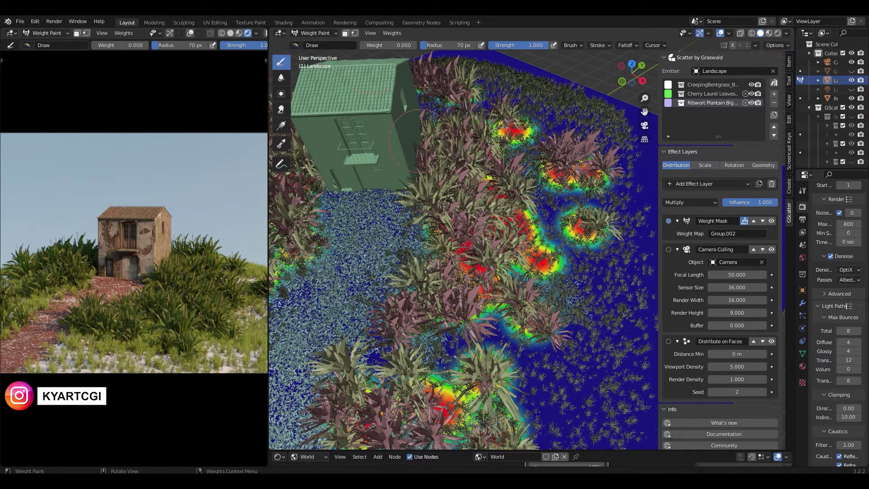
drag(435, 253, 428, 281)
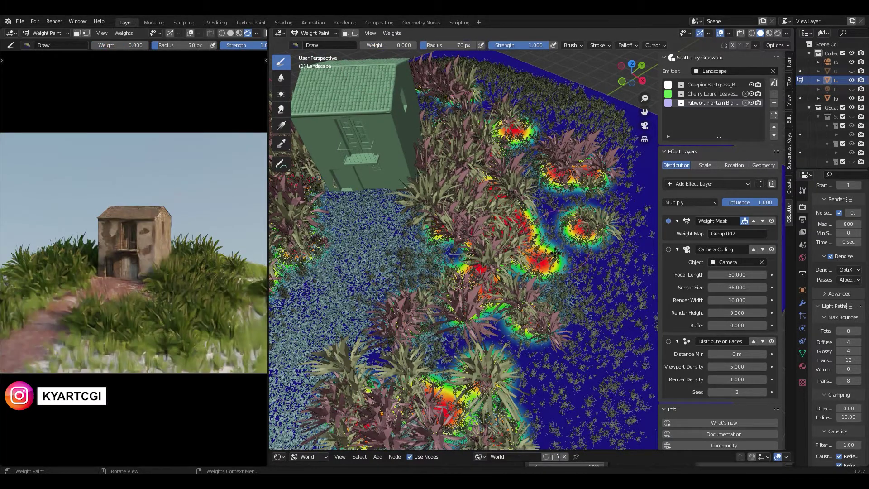
shift+middle_drag(450, 334, 524, 241)
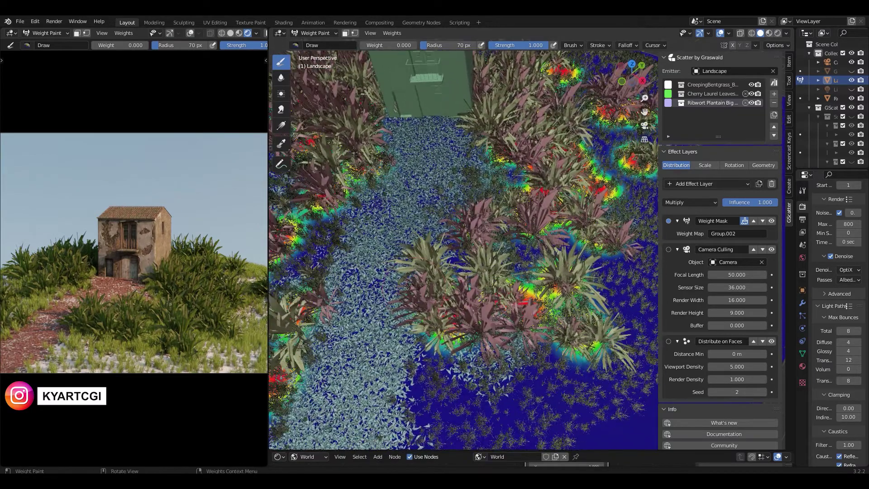
drag(423, 342, 438, 320)
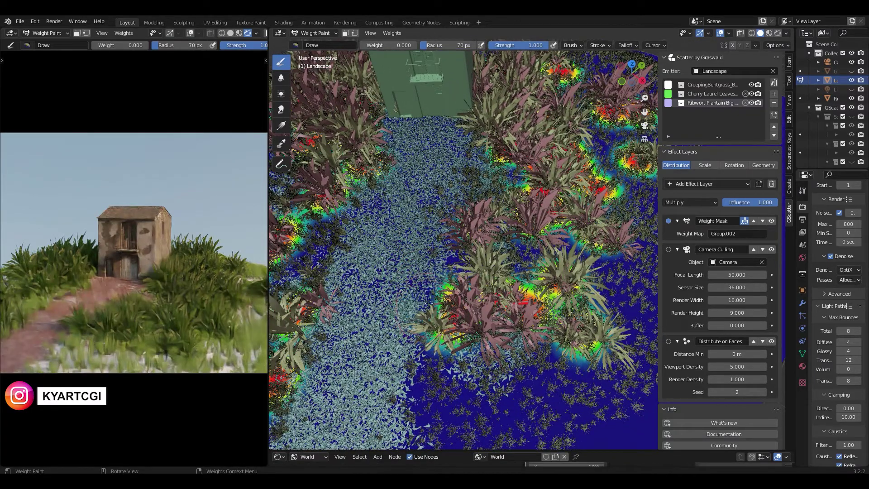
drag(429, 281, 447, 349)
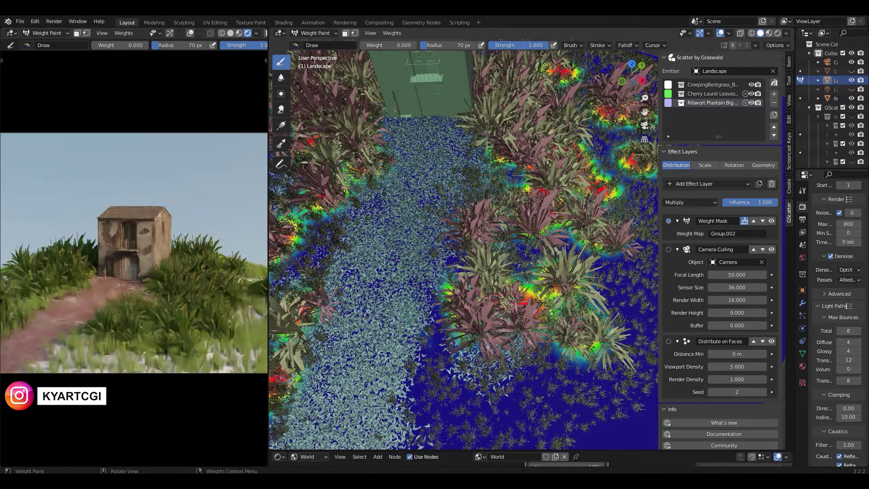
middle_drag(533, 294, 501, 178)
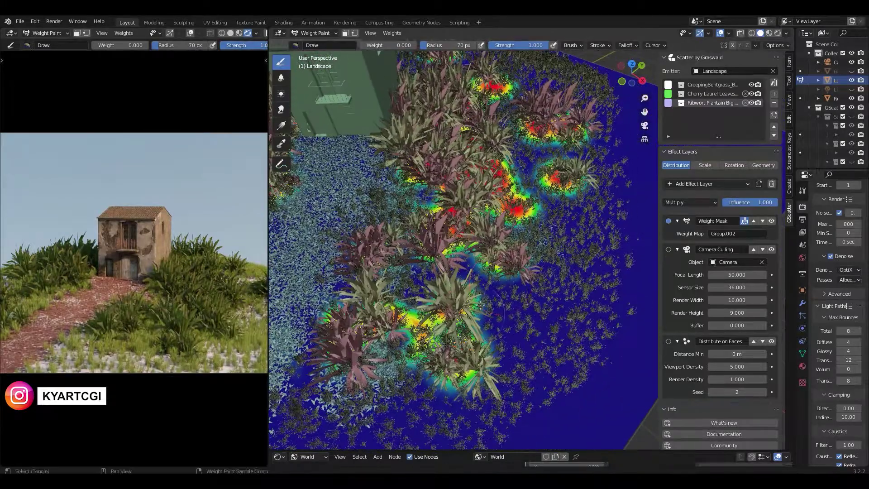
drag(473, 362, 485, 339)
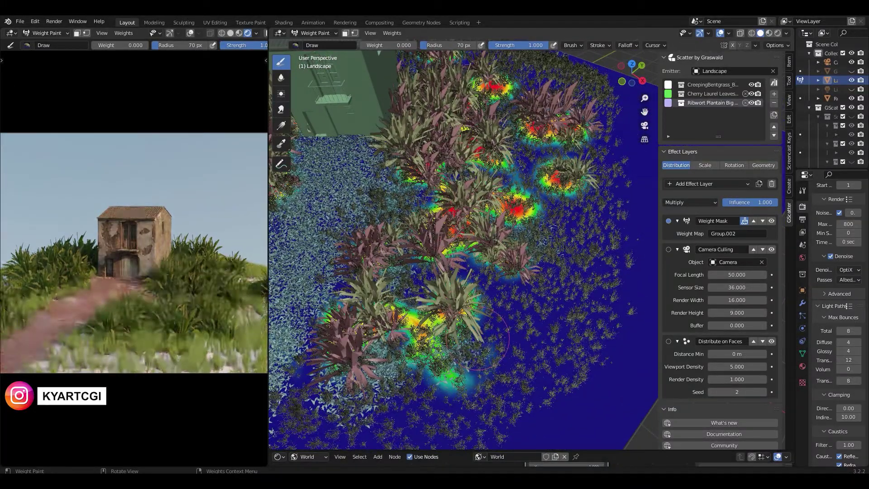
Paint plantain spots at weight 1.000 right of the front clump and beside the path, and return the brush weight to 0.000.
shift+middle_drag(485, 340, 533, 301)
drag(376, 46, 414, 45)
click(613, 314)
click(607, 290)
click(627, 317)
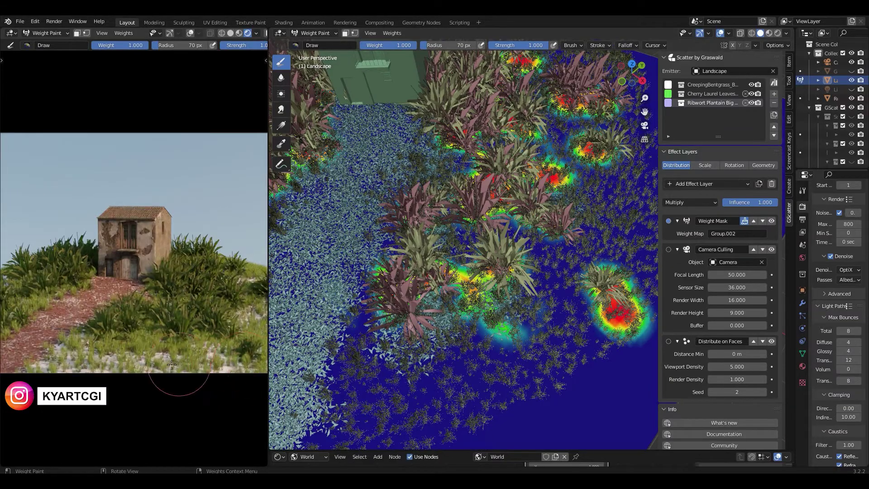
drag(452, 377, 438, 394)
drag(409, 46, 362, 46)
middle_drag(407, 190, 457, 181)
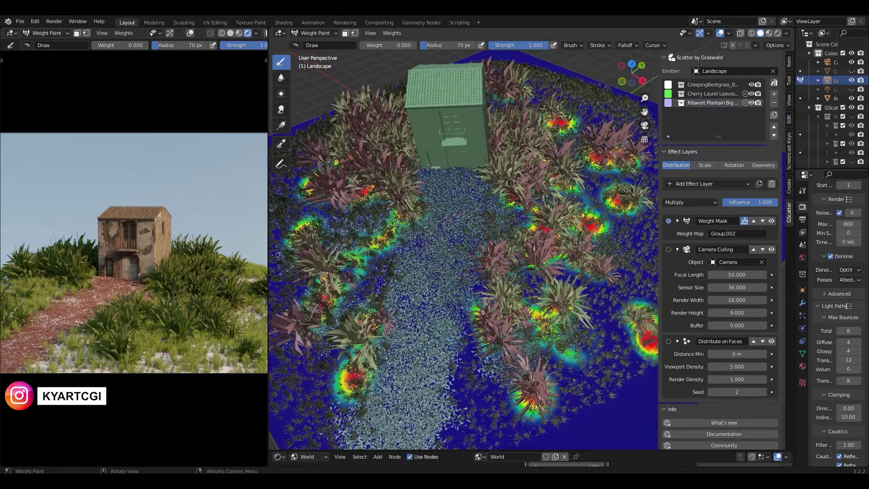
Set the plantain's main scale to 2.500 and its Distribute on Faces render density to 5.000.
click(704, 166)
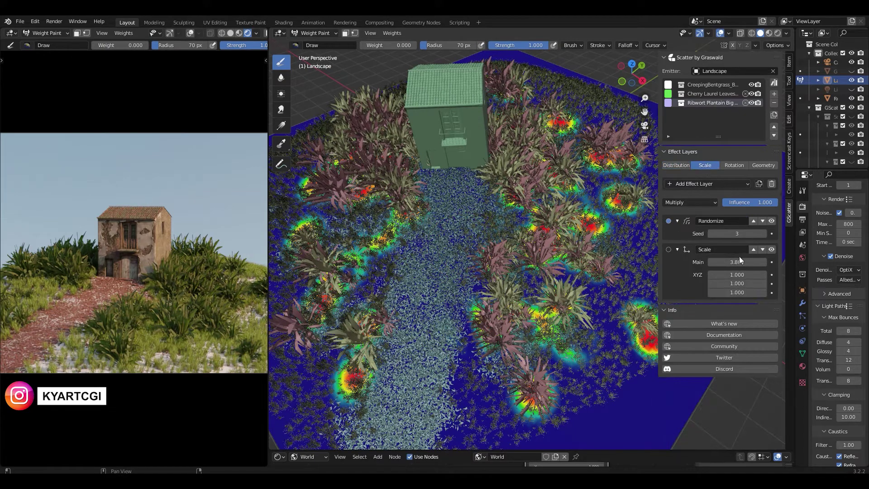
mouse_move(730, 261)
mouse_down()
mouse_move(743, 262)
mouse_move(717, 262)
mouse_up()
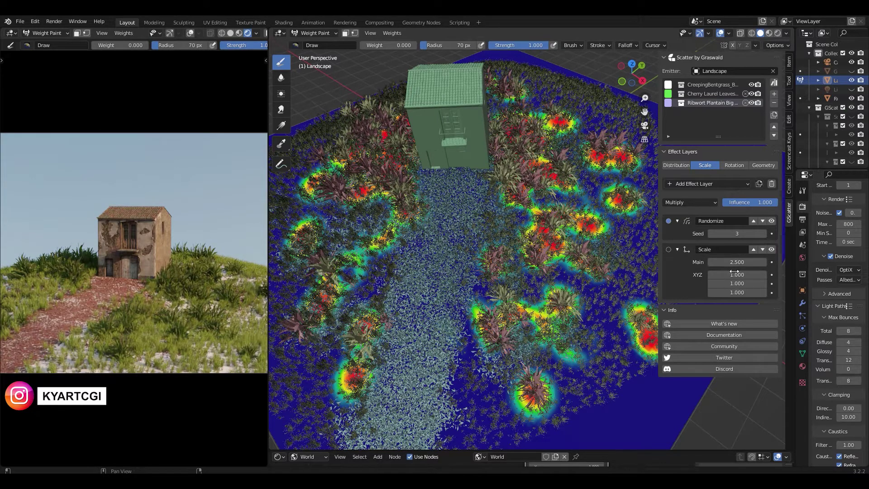
click(681, 165)
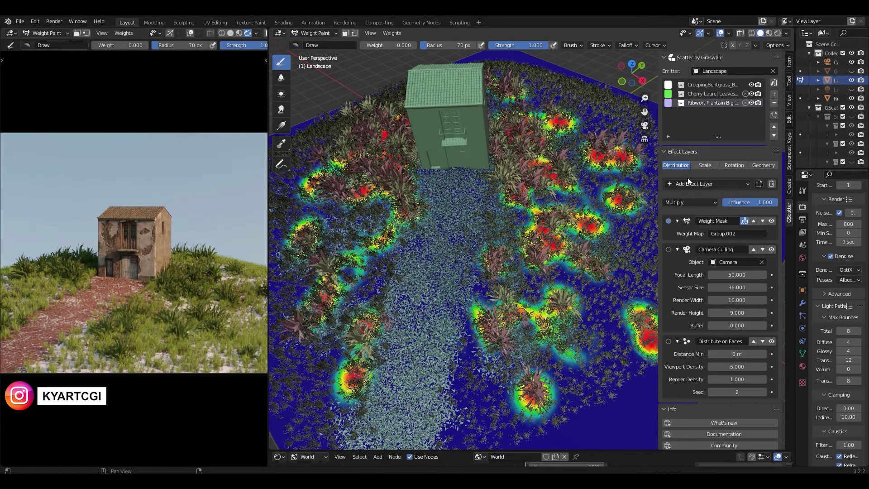
click(762, 378)
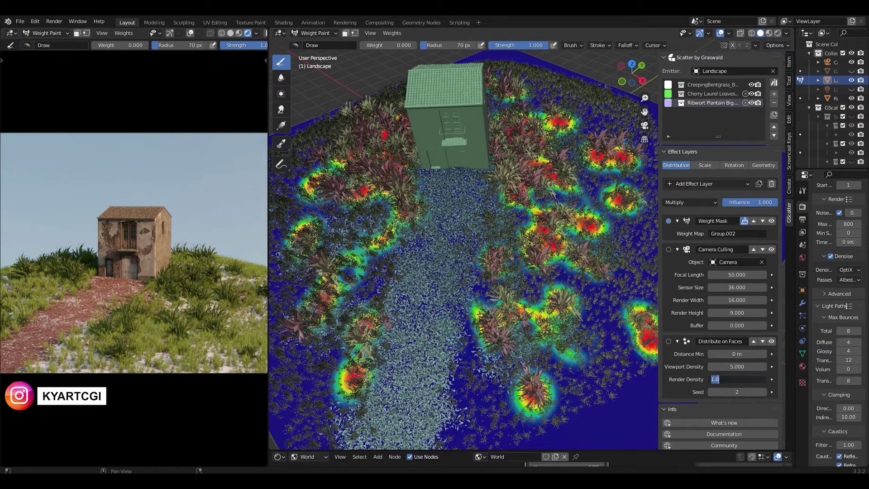
key(Return)
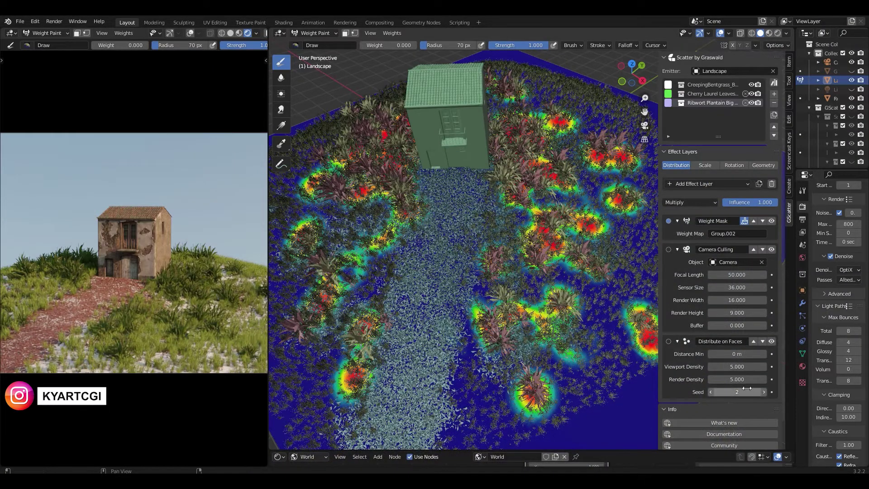
Set the Creeping Bentgrass system's camera culling buffer to 0.110 and its render density to 150.
click(705, 83)
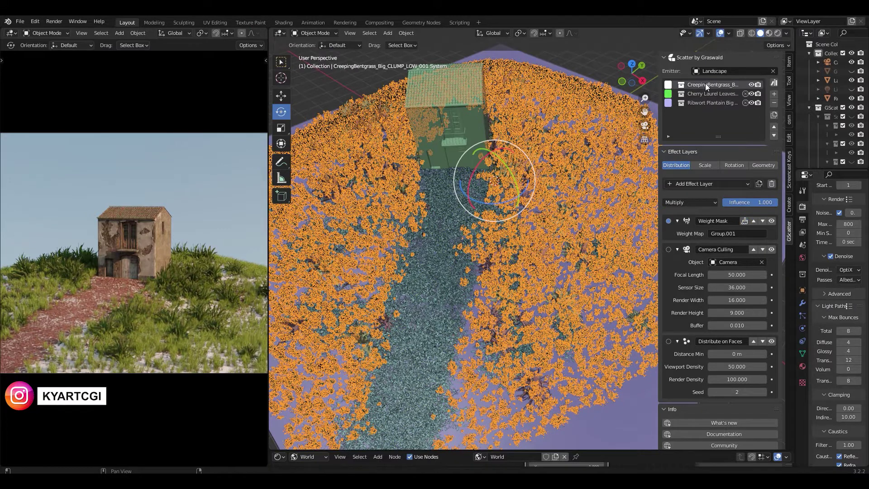
click(764, 324)
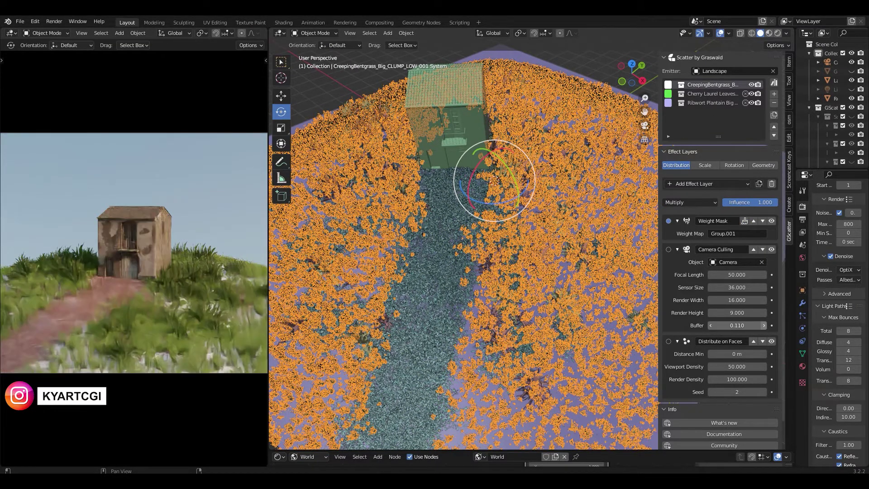
click(739, 380)
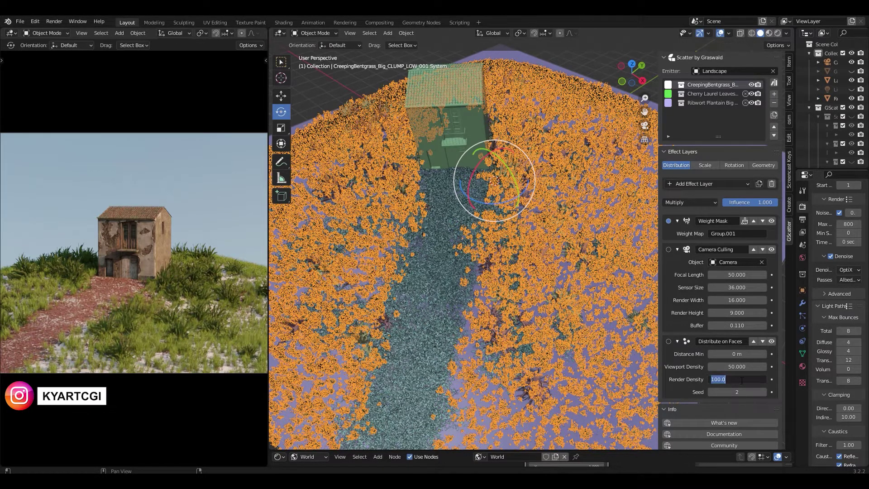
text(150)
key(Return)
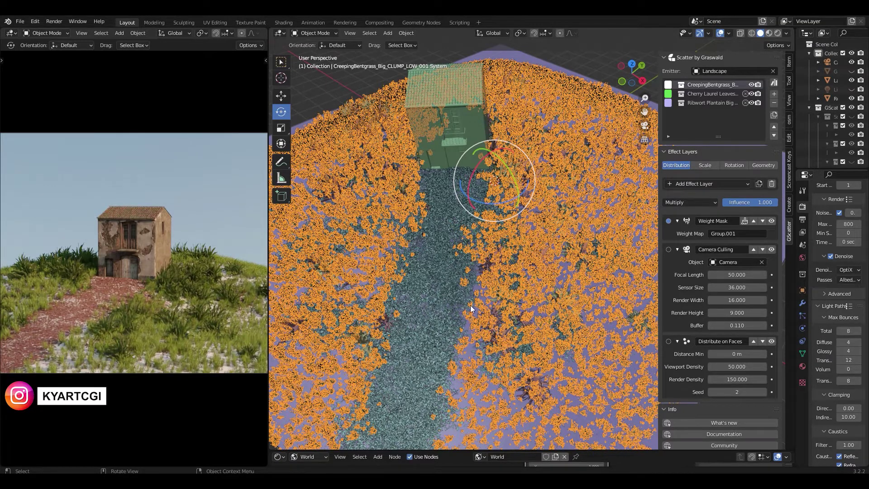
Review the distribution settings of the Cherry Laurel Leaves and Ribwort Plantain systems and check the render result.
click(702, 94)
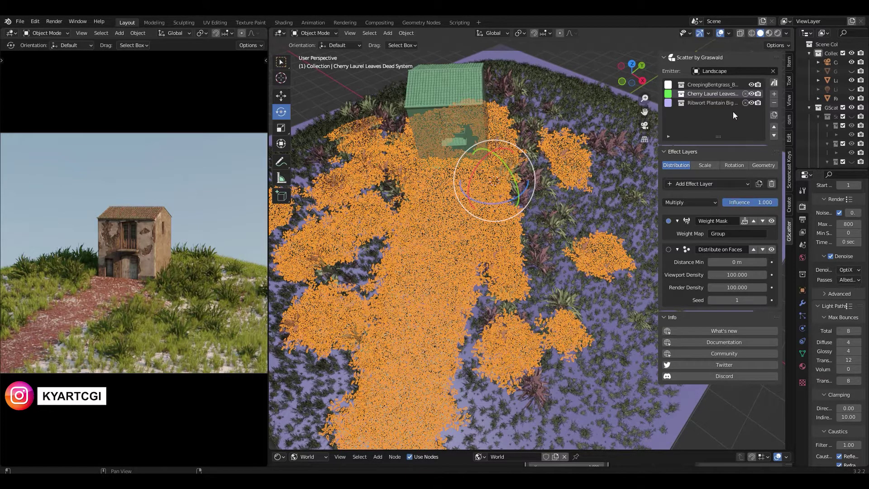
click(704, 103)
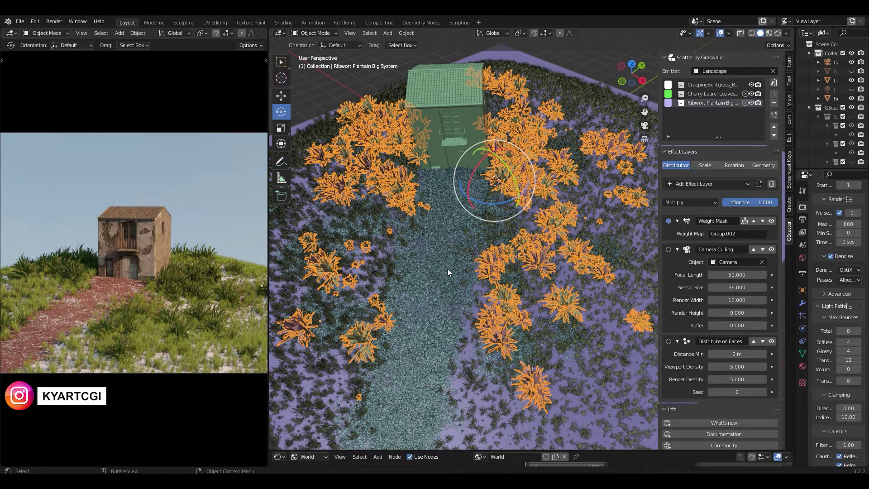
key(F11)
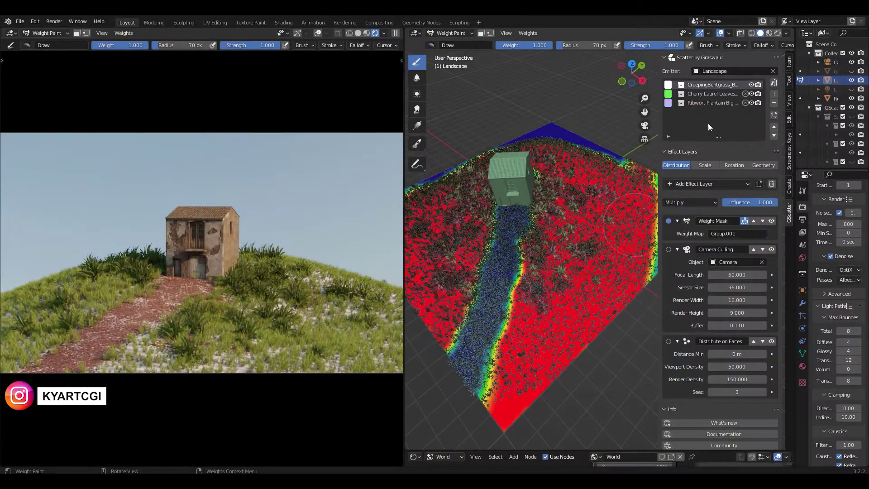
Resume painting the plantain's weight mask, adding full weight along the hill's crest and left slope and two spots in the right foreground.
click(722, 102)
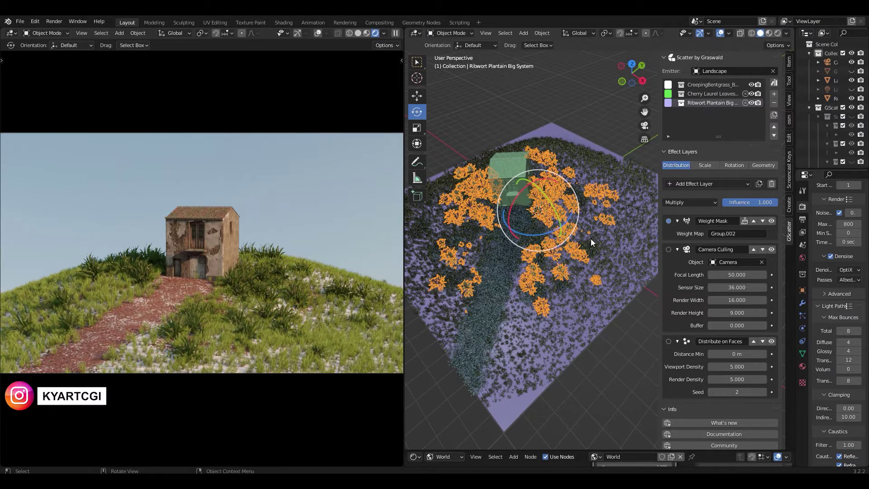
click(745, 221)
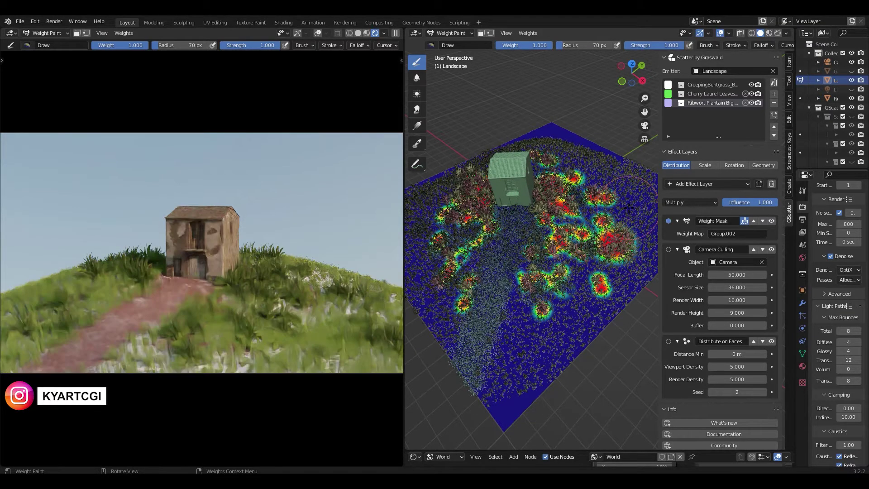
drag(629, 179, 636, 199)
mouse_move(598, 162)
mouse_down()
mouse_move(566, 144)
mouse_move(507, 145)
mouse_move(448, 188)
mouse_move(421, 238)
mouse_move(424, 278)
mouse_up()
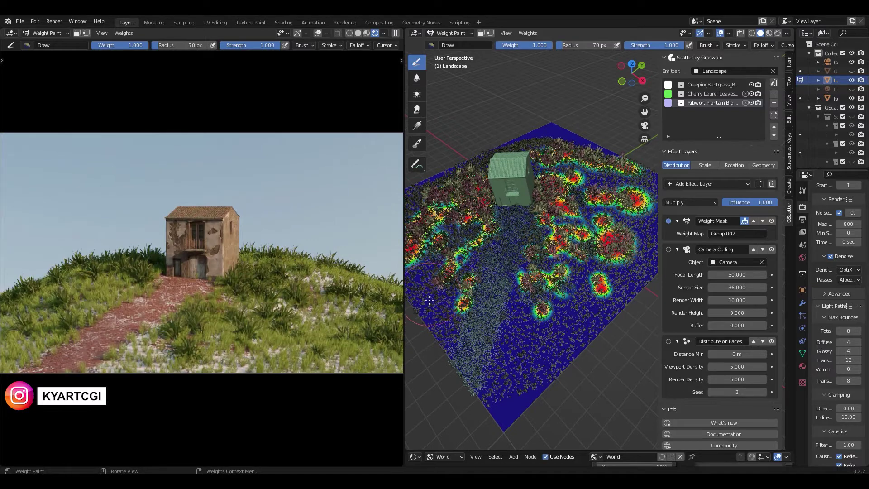
drag(579, 312, 584, 312)
drag(512, 347, 512, 348)
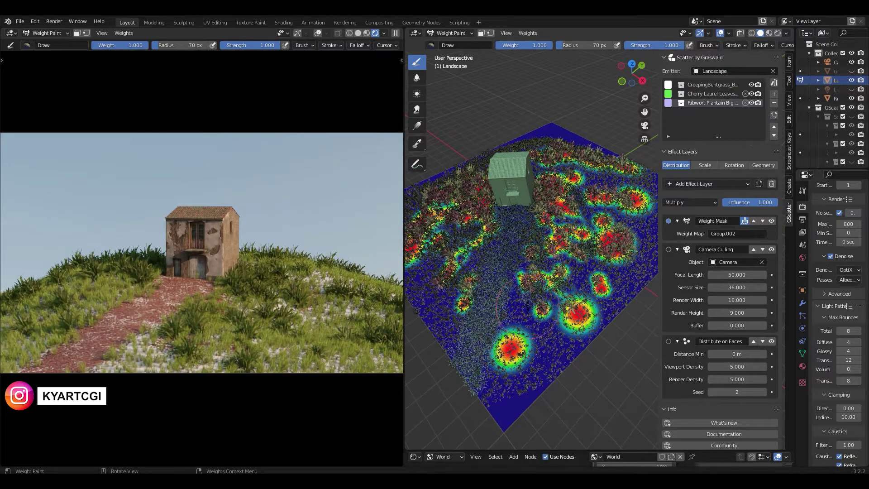
Undo the dab made beside the path, reduce the brush radius to 44 px, and paint smaller full-weight spots in the right foreground.
drag(513, 298, 514, 296)
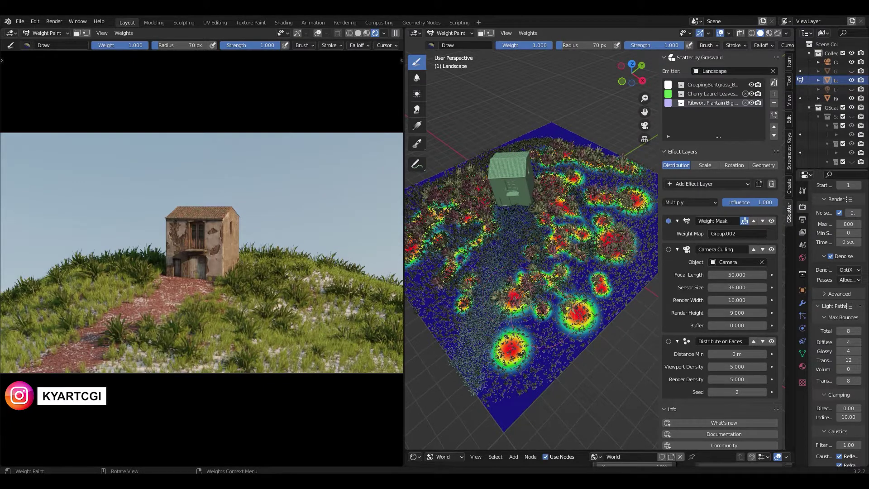
key(ctrl+z)
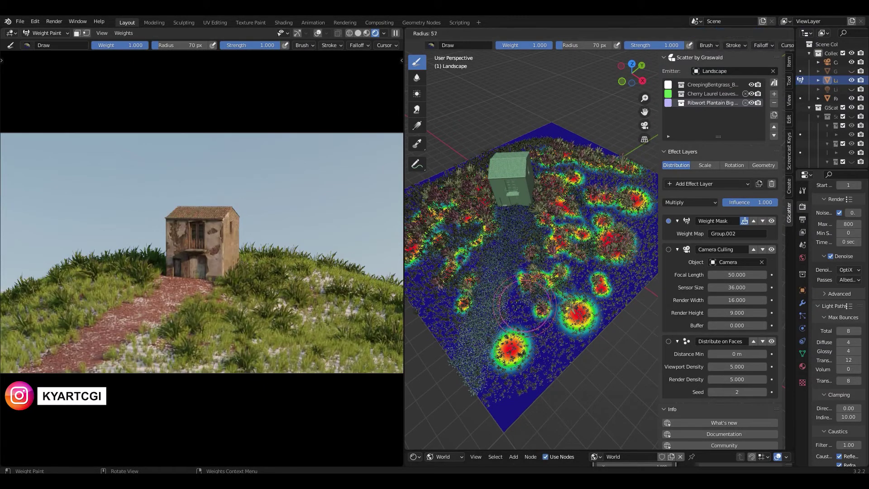
key(f)
click(525, 306)
mouse_move(525, 305)
mouse_down()
mouse_move(584, 335)
mouse_move(593, 326)
mouse_up()
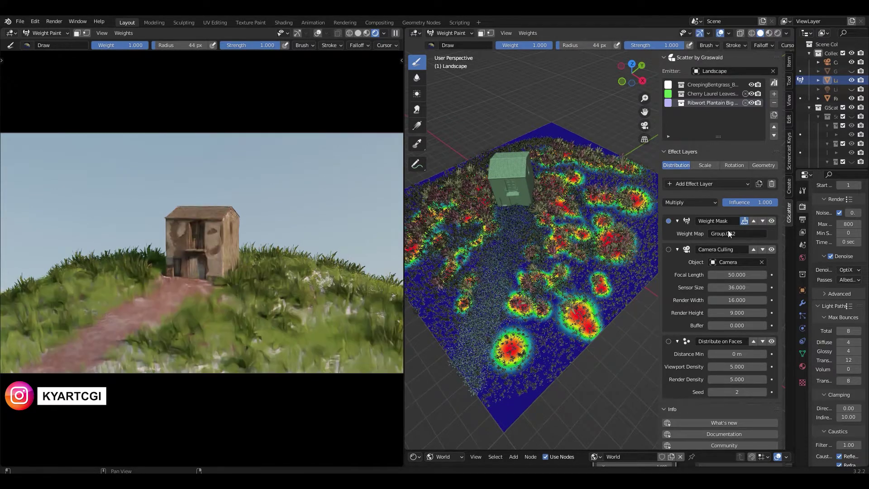
Inspect the plantain's rotation layers and the plants up close, and stop painting its weight mask.
click(725, 165)
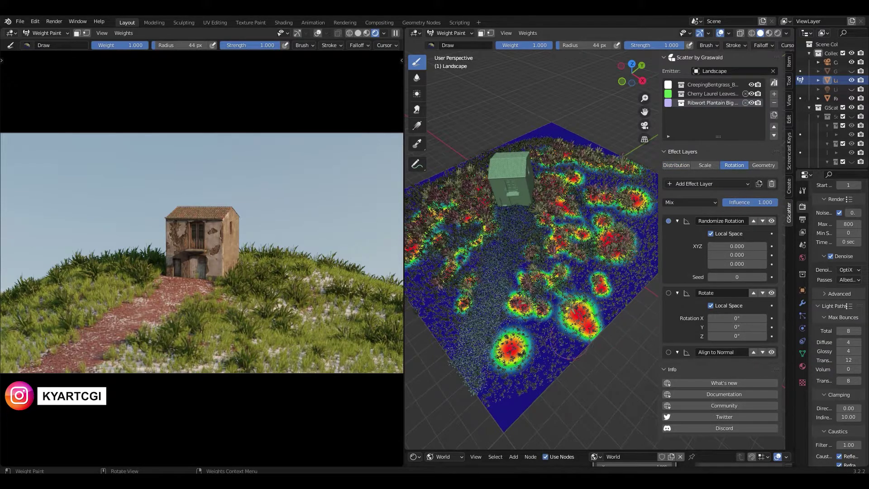
scroll(566, 339, up, 6)
middle_drag(567, 339, 564, 310)
shift+middle_drag(769, 203, 775, 199)
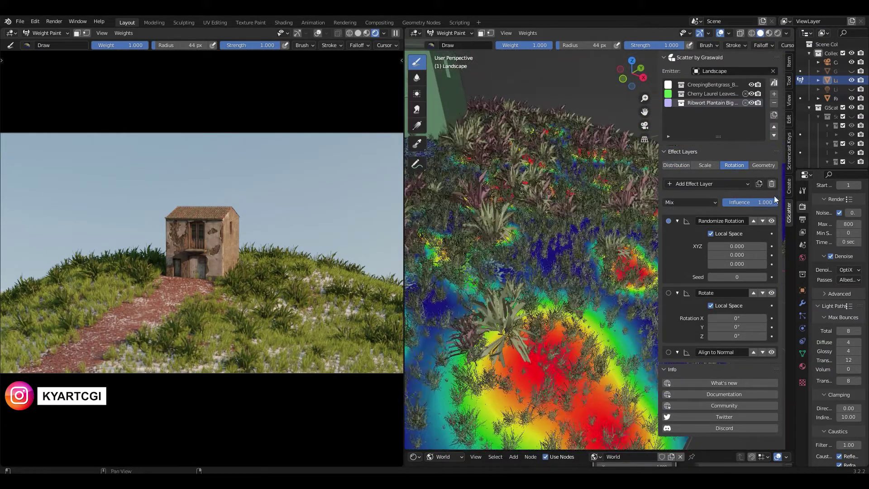
click(675, 166)
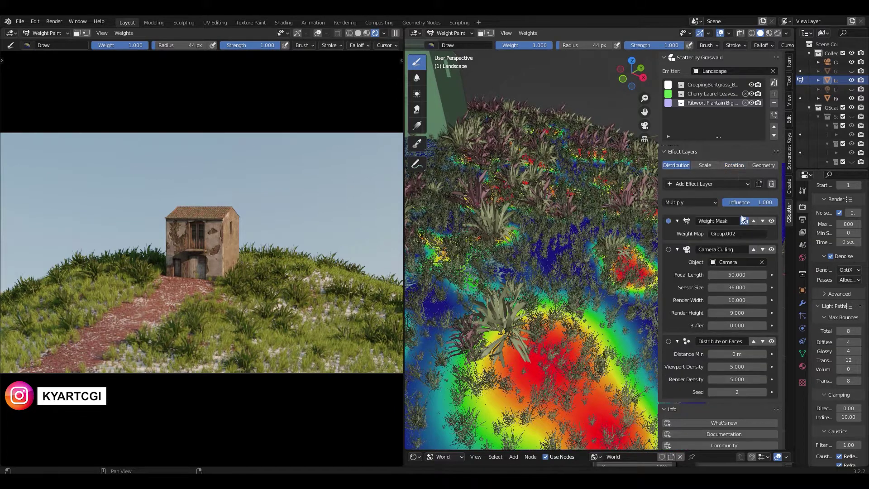
click(745, 221)
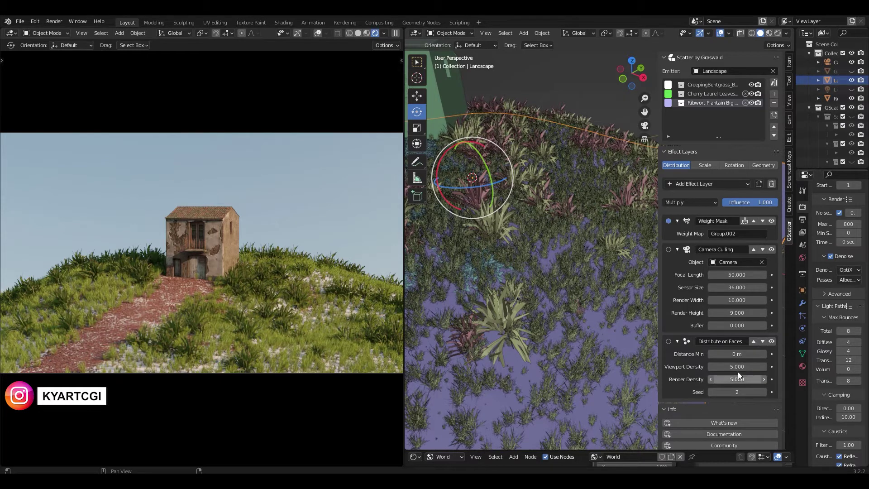
Set both the viewport density and the render density of the Ribwort Plantain system to 6.
click(740, 367)
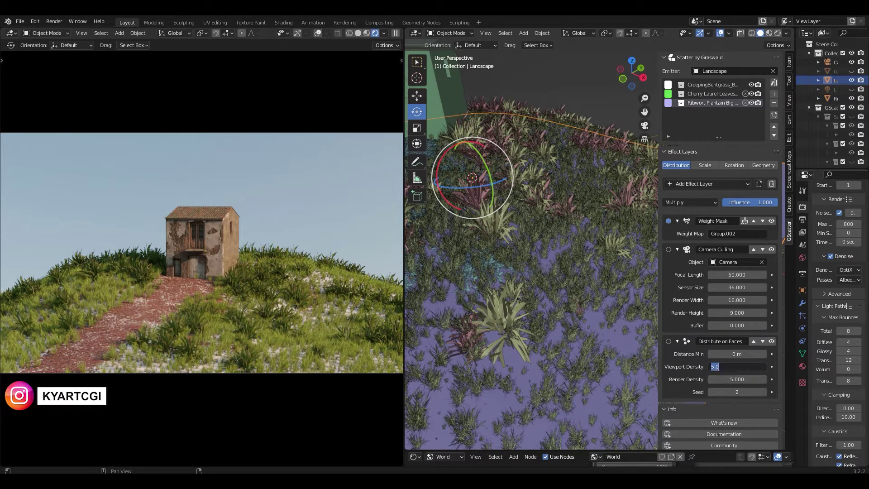
text(6)
key(Return)
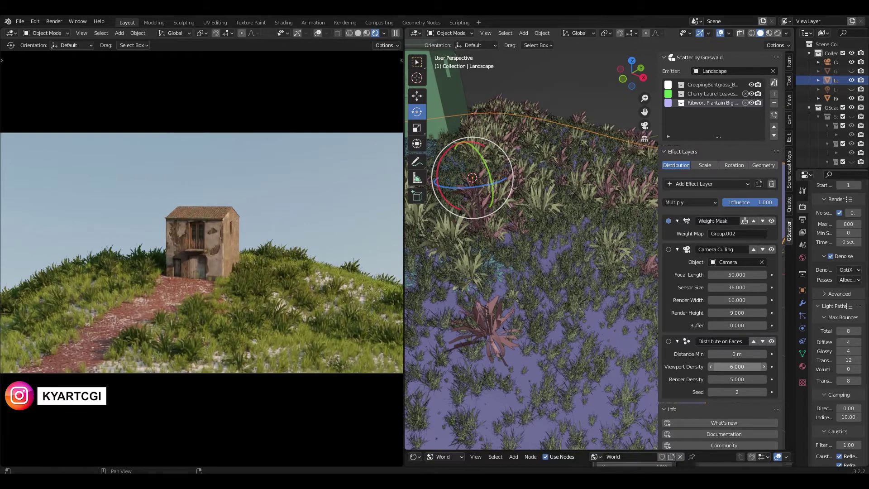
click(737, 379)
text(6)
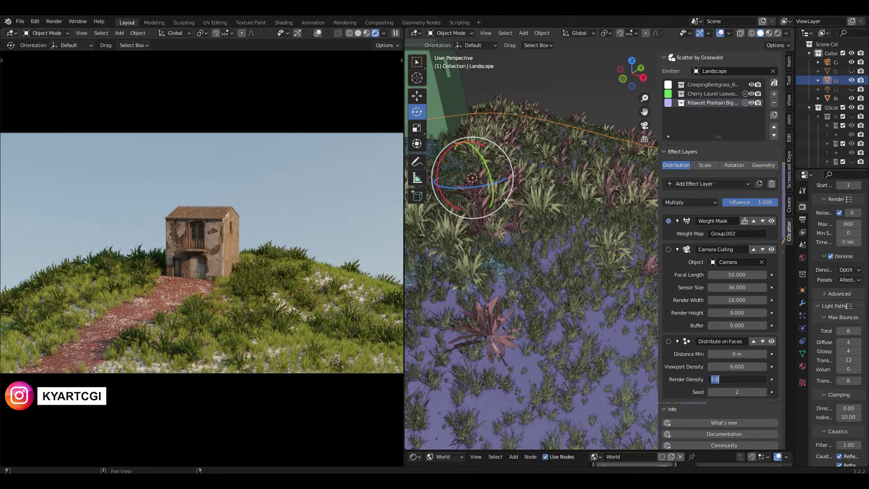
key(Return)
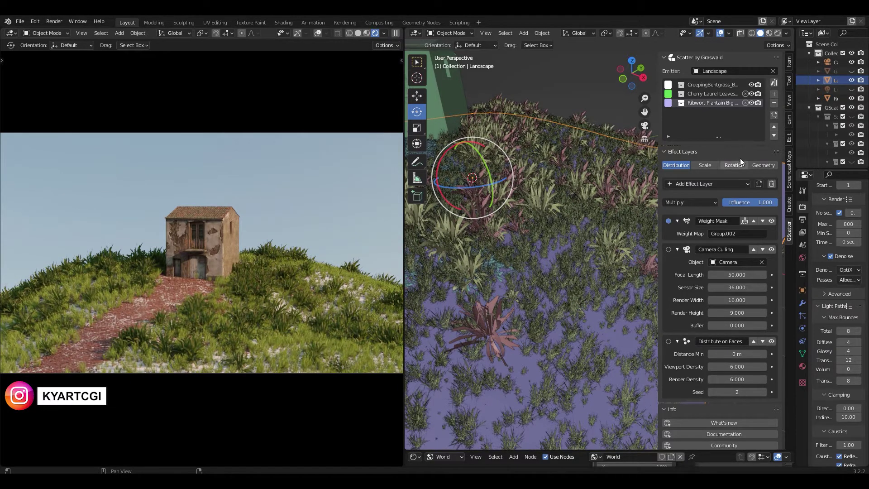
Randomize the Ribwort Plantain's rotation with a Z value of 0.3 and seed 4.
click(741, 166)
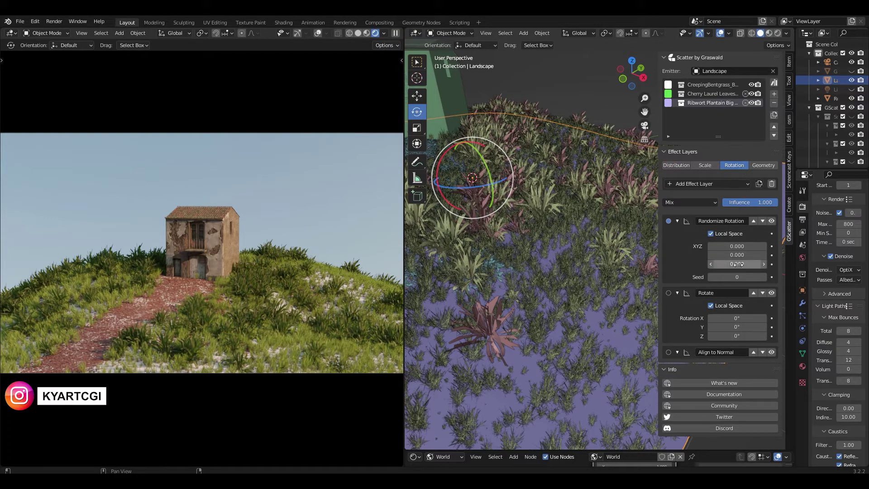
click(764, 277)
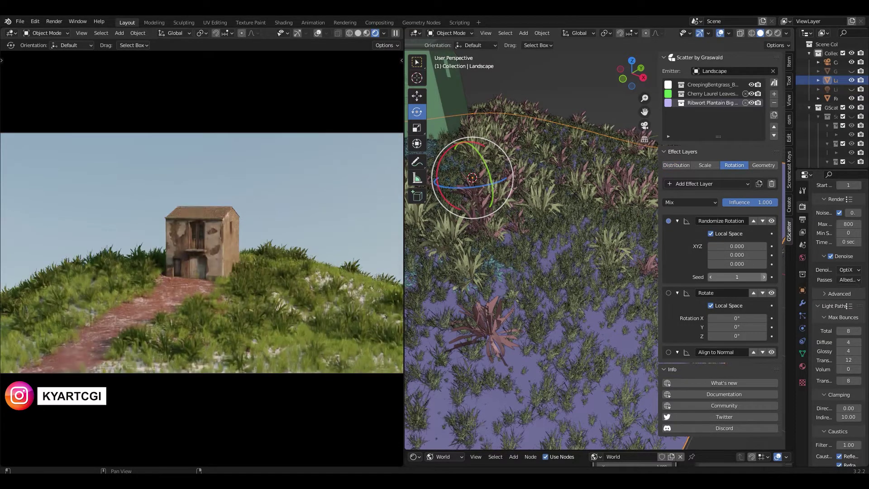
click(764, 277)
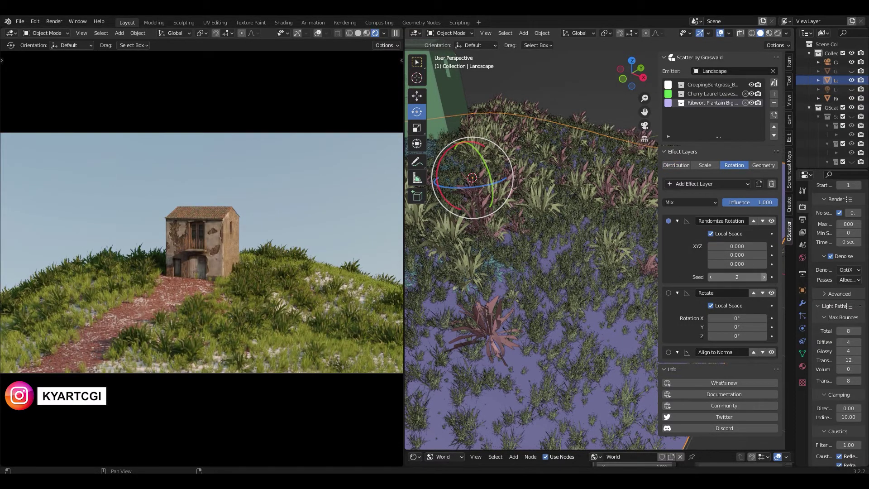
click(764, 277)
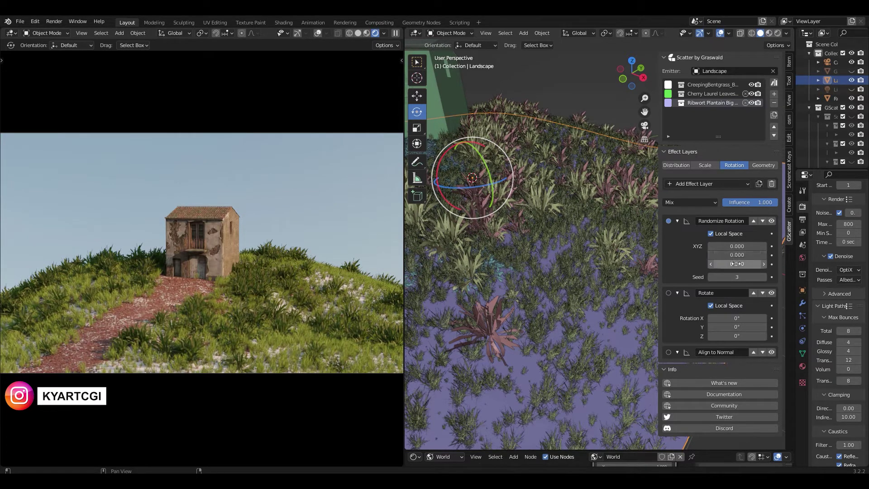
mouse_move(736, 264)
mouse_down()
mouse_move(760, 264)
mouse_move(742, 264)
mouse_up()
click(764, 277)
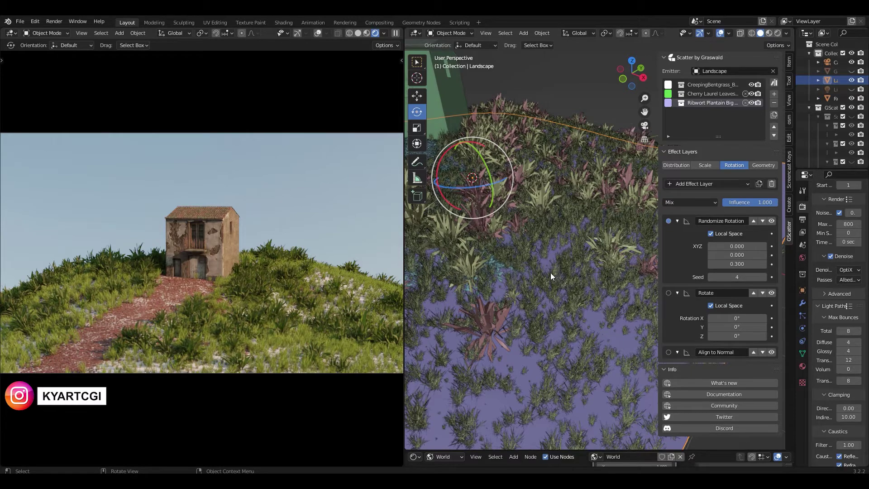
Set the main scale of the Creeping Bentgrass system to 1.1.
scroll(550, 273, down, 6)
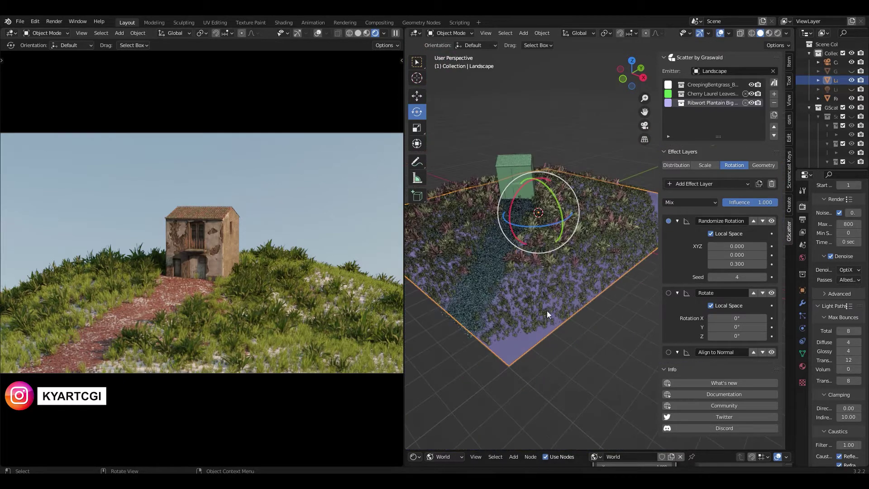
shift+middle_drag(525, 336, 545, 300)
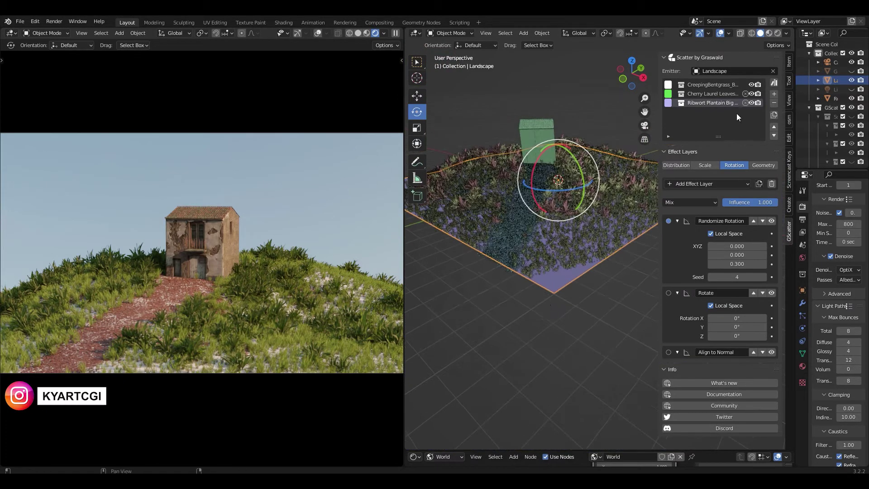
click(710, 84)
middle_drag(577, 247, 570, 278)
scroll(570, 279, up, 7)
scroll(570, 279, down, 4)
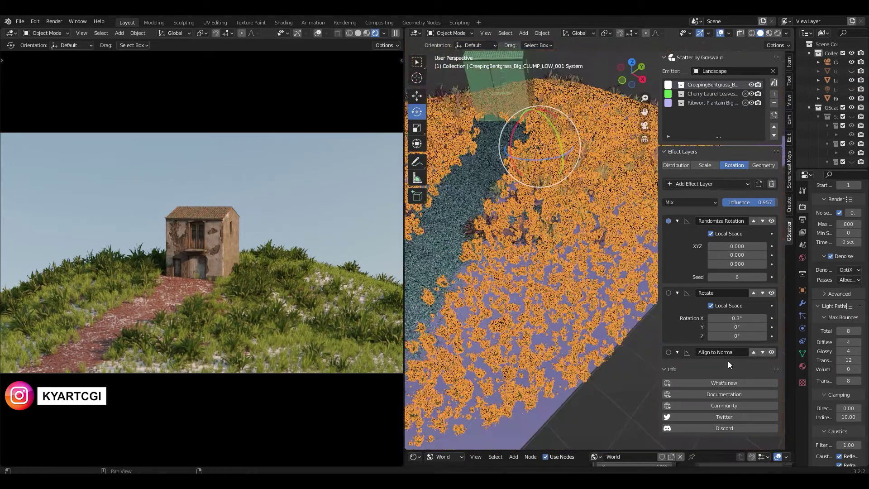
click(707, 163)
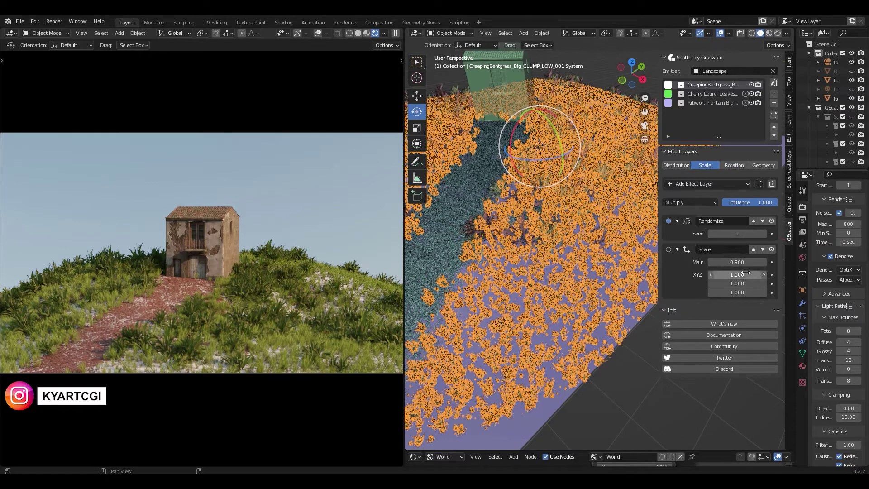
drag(743, 261, 770, 260)
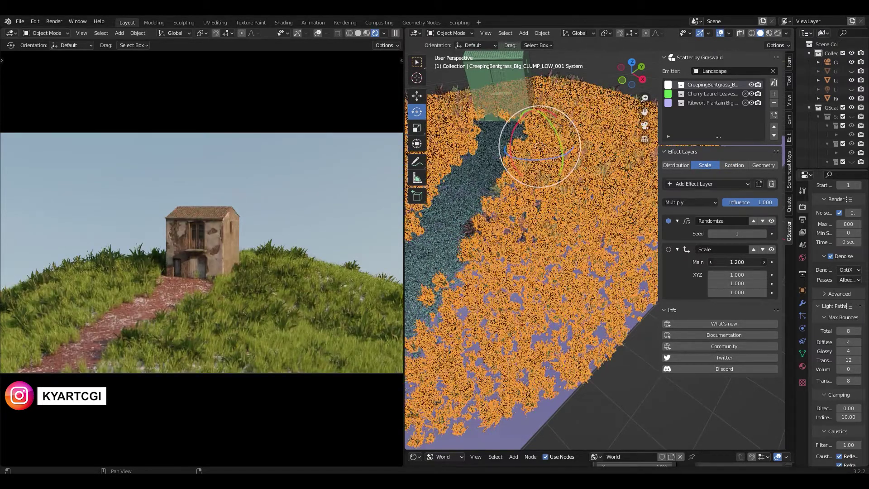
click(745, 261)
text(1.1)
key(Return)
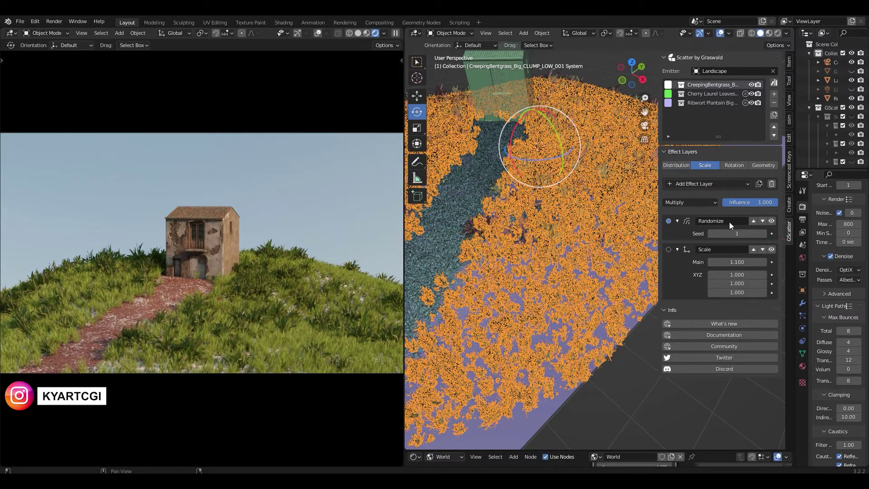
Select the landscape, enlarge the node editor, switch it from world to object shading, and create a new material for the landscape.
scroll(560, 363, down, 8)
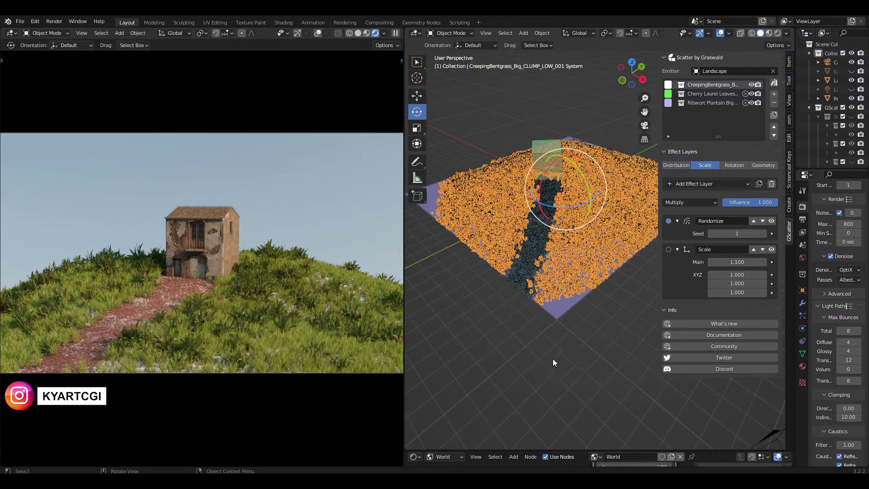
click(560, 315)
mouse_move(559, 328)
middle_down()
mouse_move(561, 298)
mouse_move(557, 321)
middle_up()
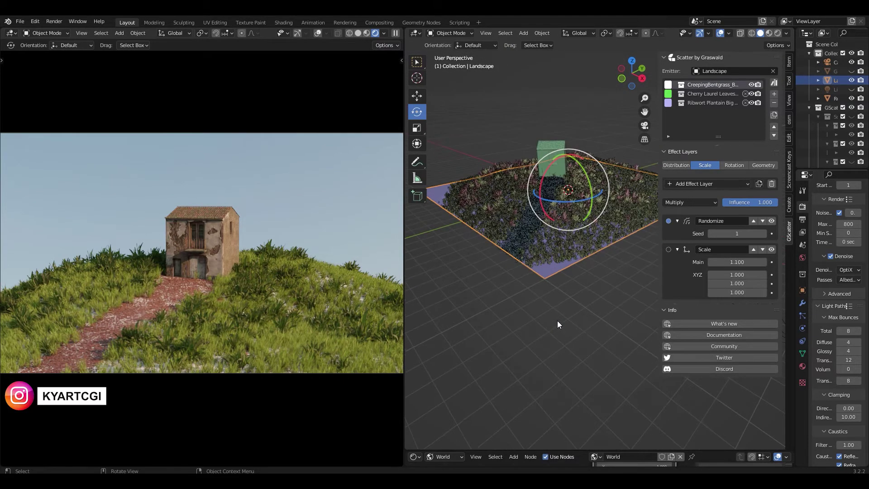
scroll(591, 250, up, 4)
scroll(591, 250, down, 3)
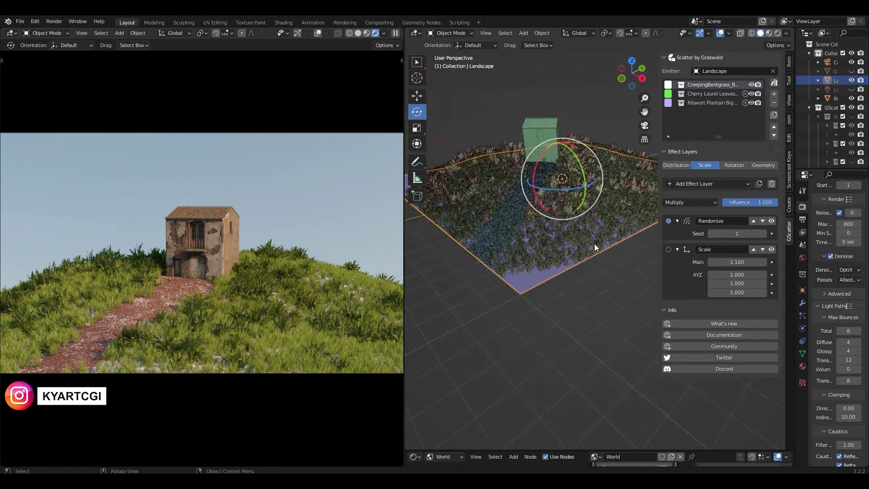
middle_drag(572, 316, 575, 276)
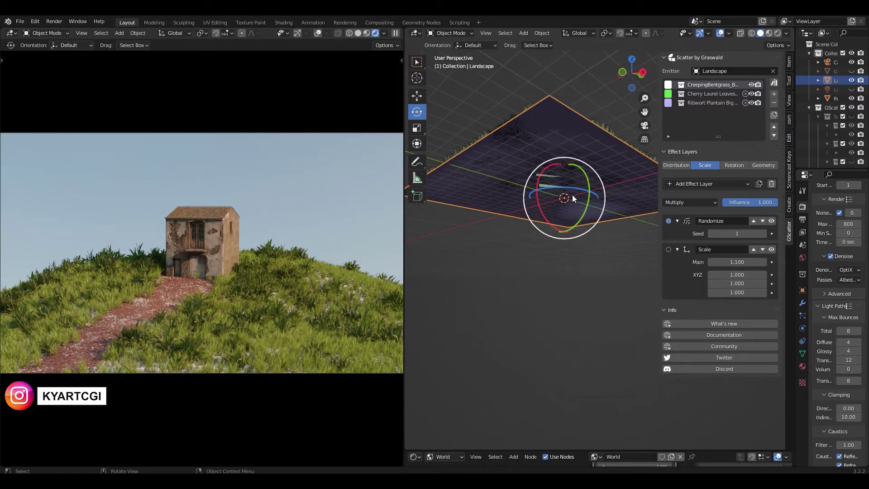
middle_drag(572, 194, 577, 292)
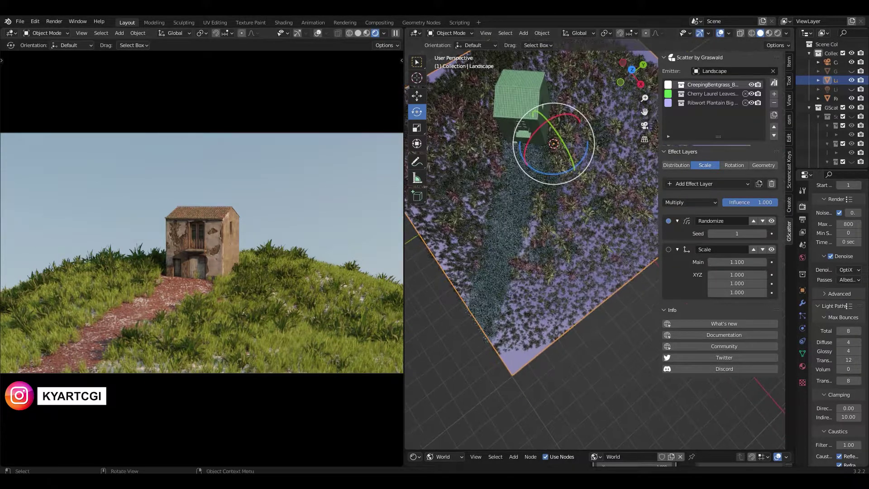
drag(420, 450, 452, 297)
click(452, 300)
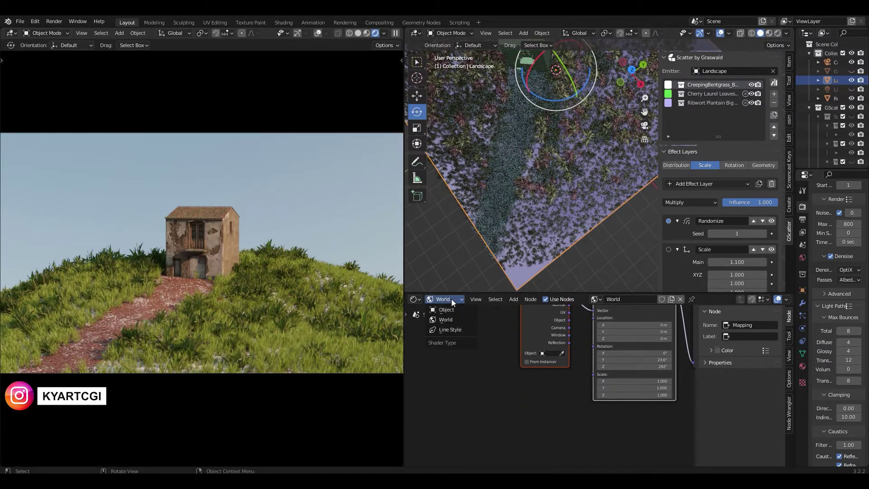
click(451, 309)
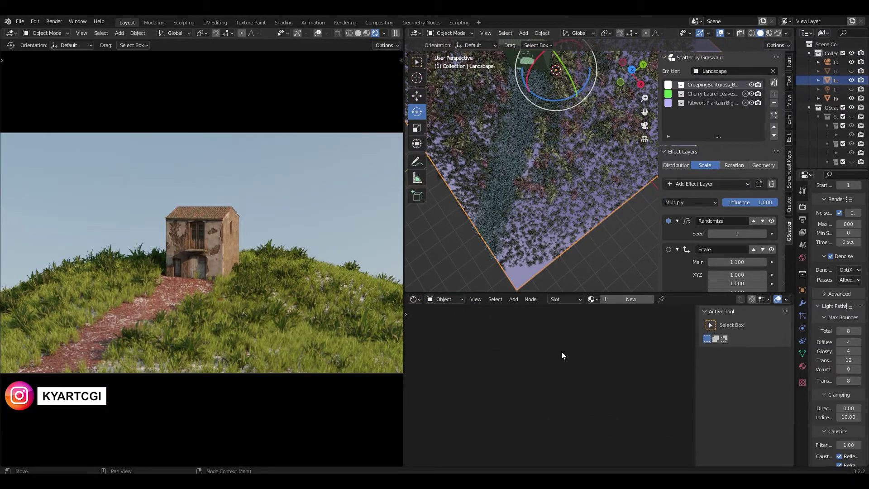
click(624, 299)
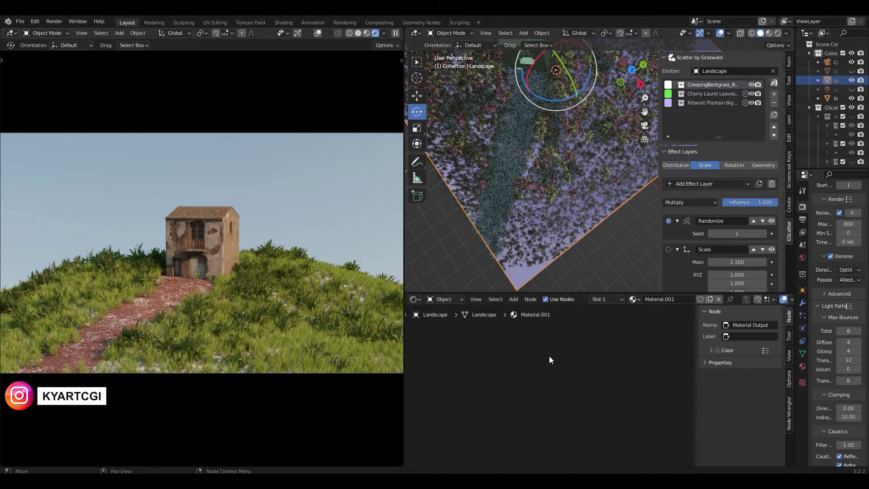
Give the landscape material a very dark brown base color and shrink the node editor to restore the viewport.
middle_drag(622, 387, 503, 384)
scroll(512, 377, up, 4)
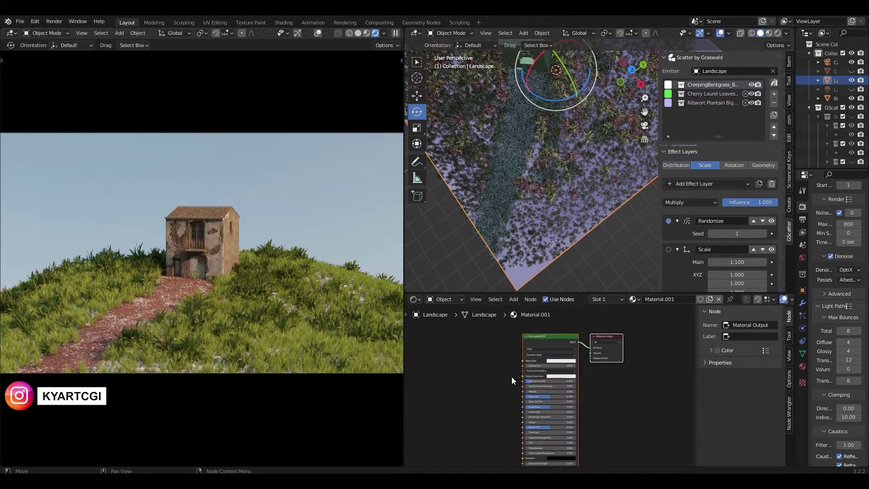
click(567, 343)
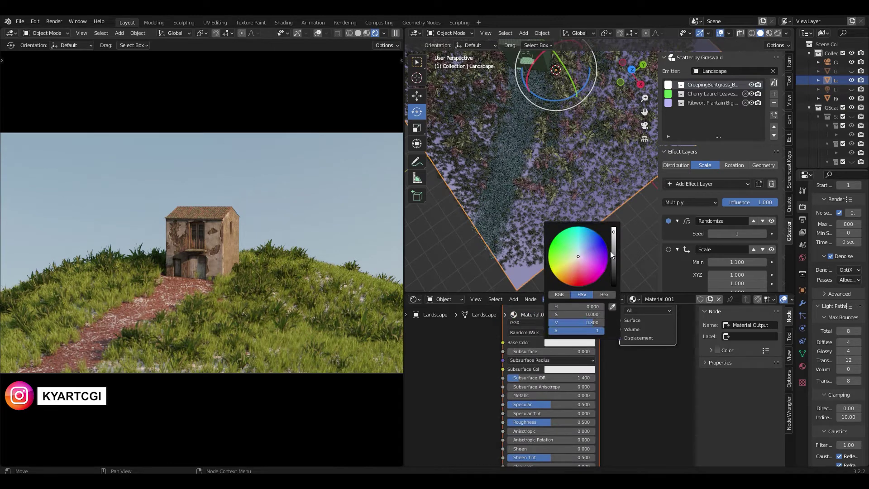
mouse_move(576, 261)
mouse_down()
mouse_move(564, 283)
mouse_move(558, 279)
mouse_up()
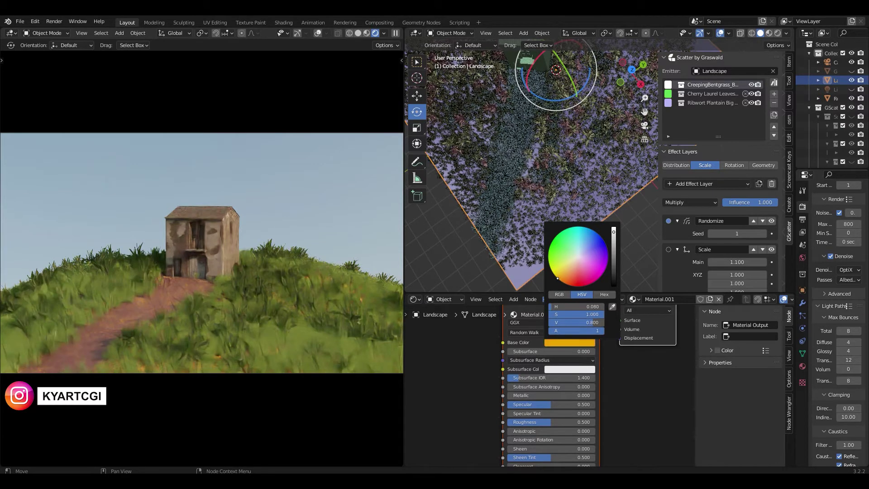
drag(614, 231, 613, 267)
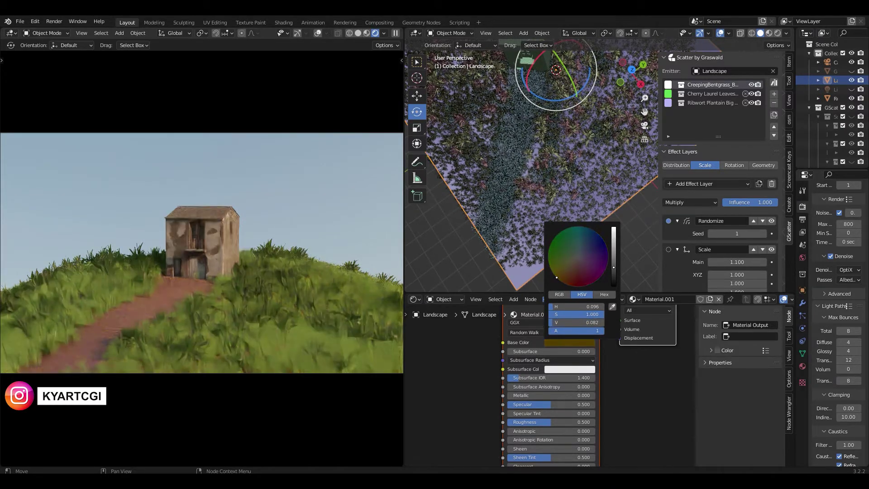
drag(561, 276, 564, 281)
drag(613, 266, 614, 273)
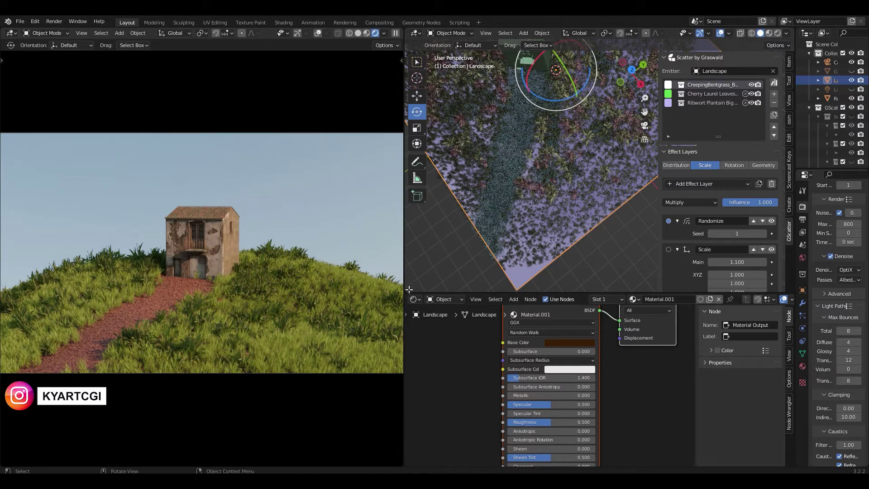
drag(408, 287, 452, 317)
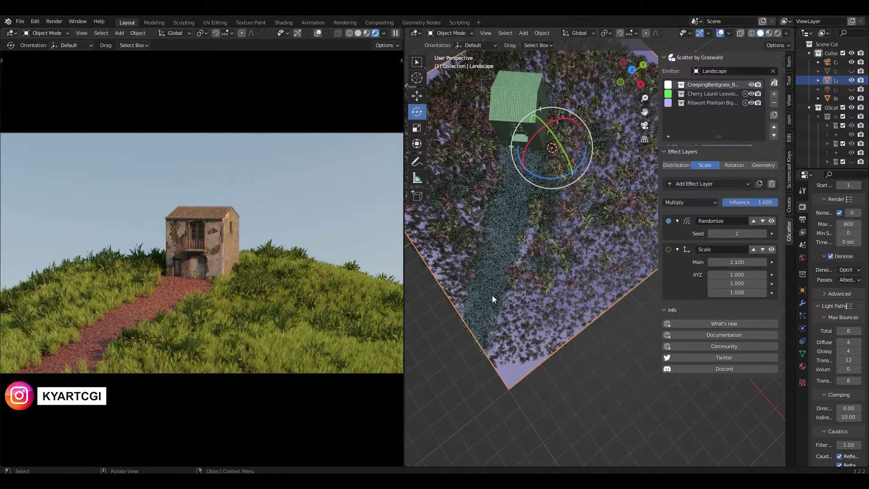
Render the camera view to check the ground color and vegetation, close the render window, and look over the whole landscape.
middle_drag(526, 262, 542, 270)
scroll(539, 292, up, 4)
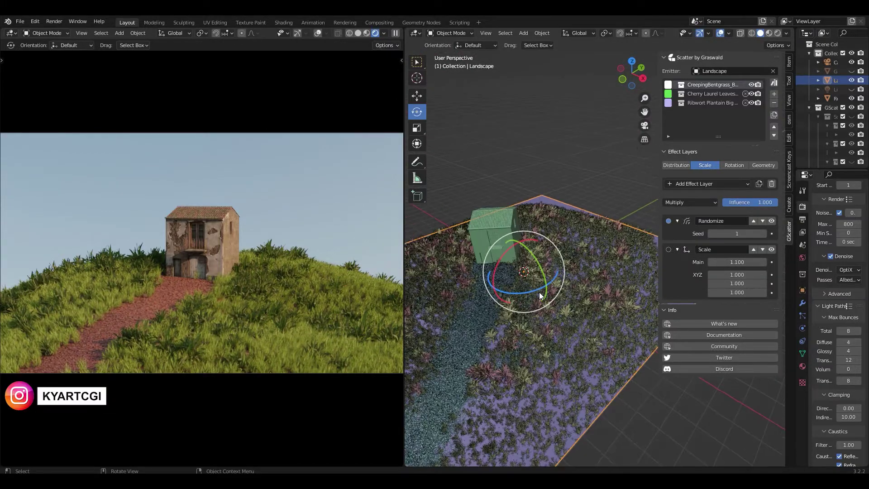
middle_drag(472, 292, 543, 324)
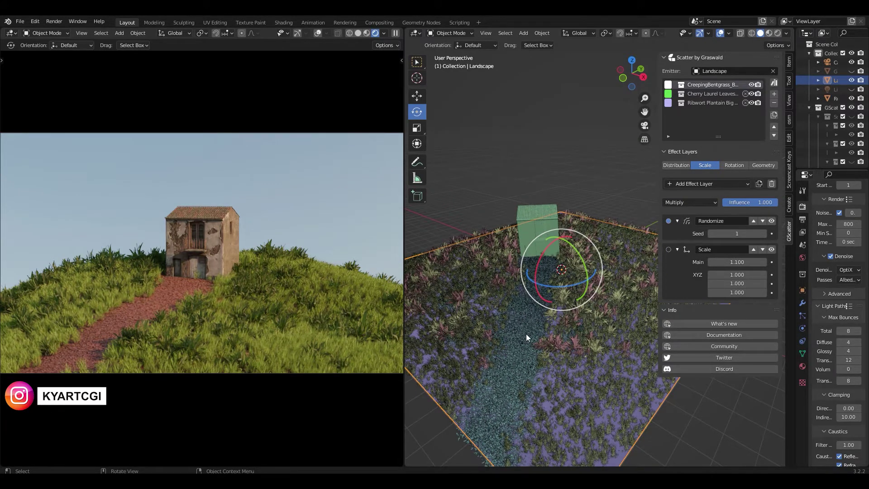
key(F12)
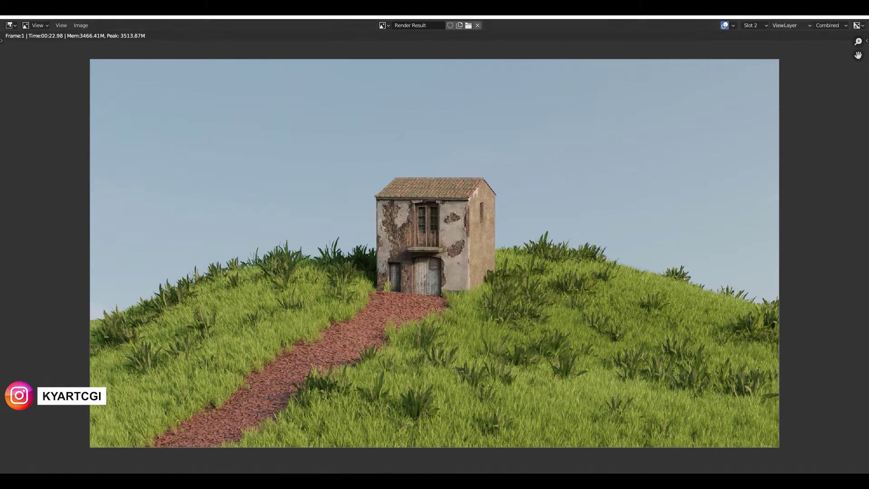
click(817, 17)
middle_drag(588, 170, 530, 277)
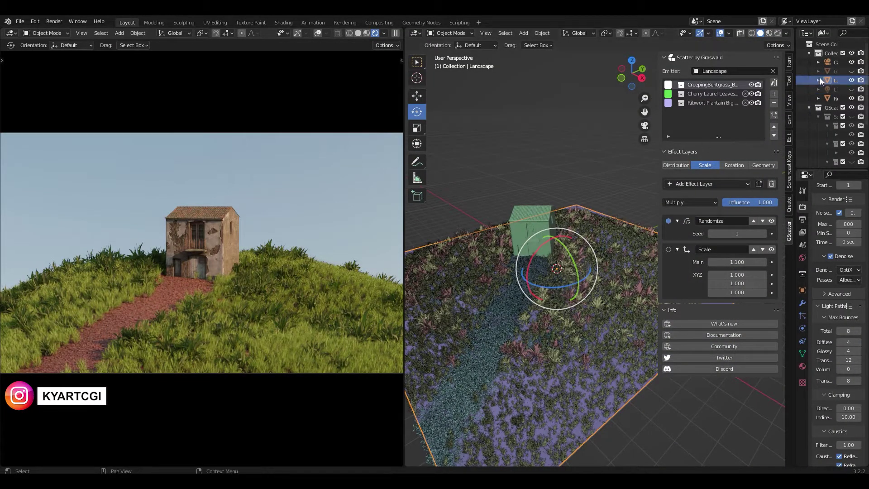
scroll(567, 288, down, 5)
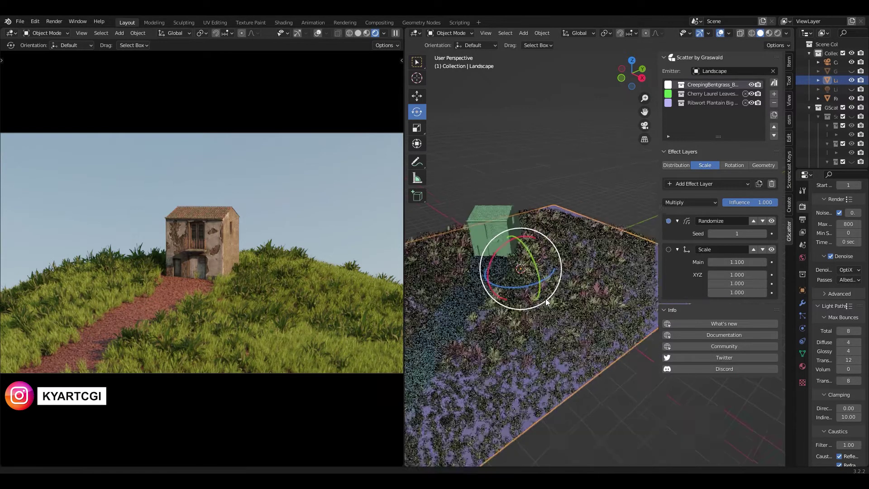
mouse_move(559, 299)
middle_down()
mouse_move(599, 297)
mouse_move(566, 295)
middle_up()
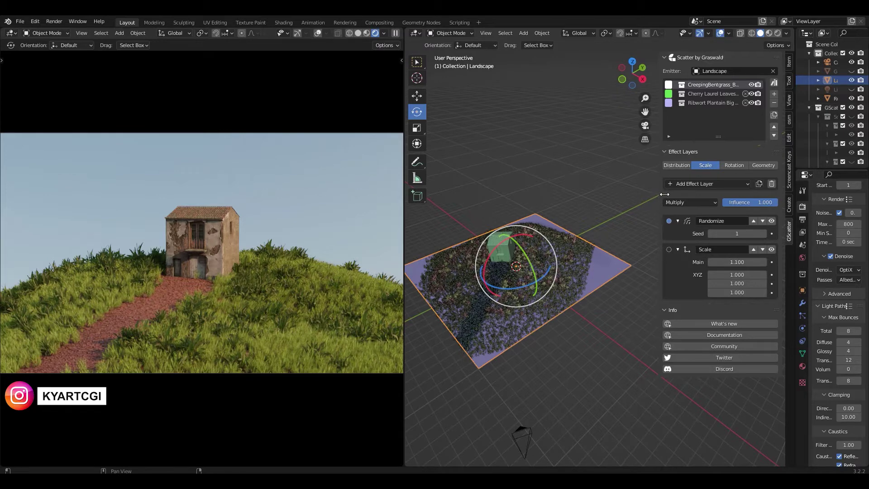
Narrow the GScatter sidebar, save the file, widen the outliner and properties area, and reveal all hidden objects.
drag(659, 202, 699, 201)
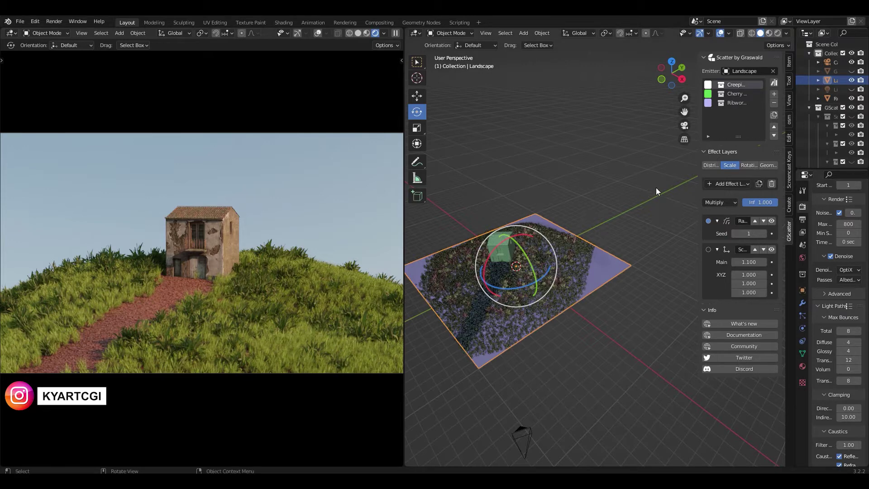
key(ctrl+s)
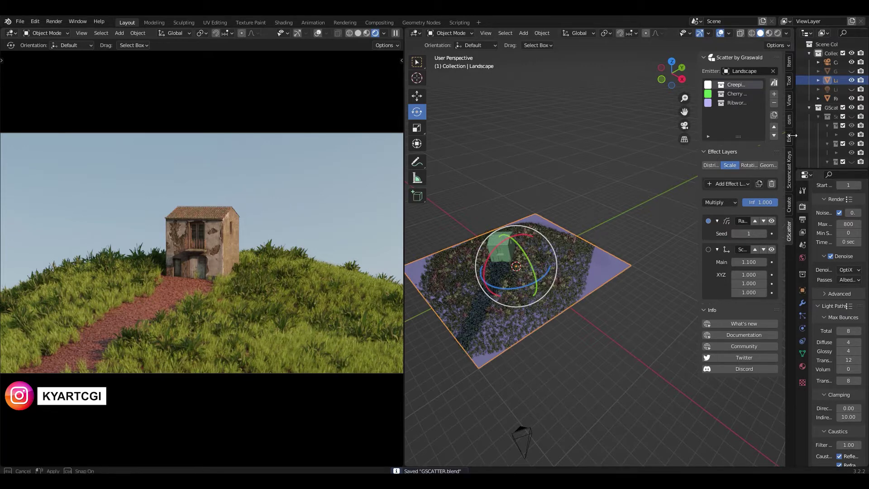
drag(792, 135, 765, 135)
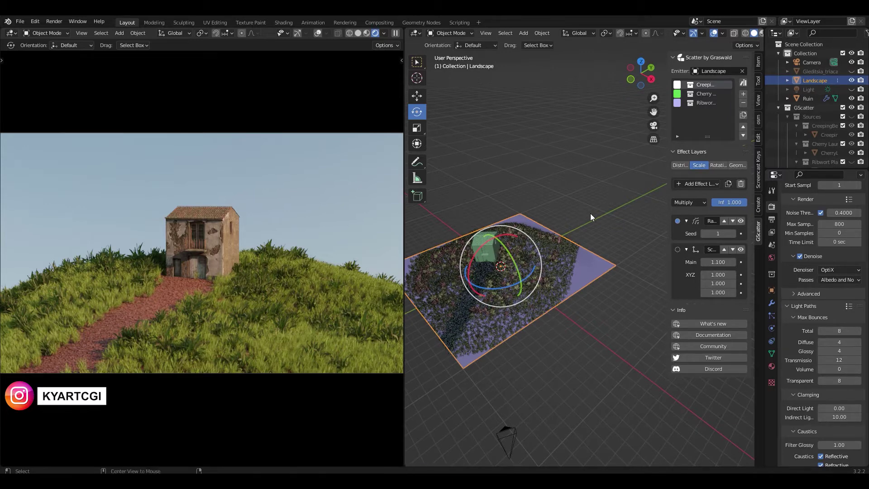
key(alt+h)
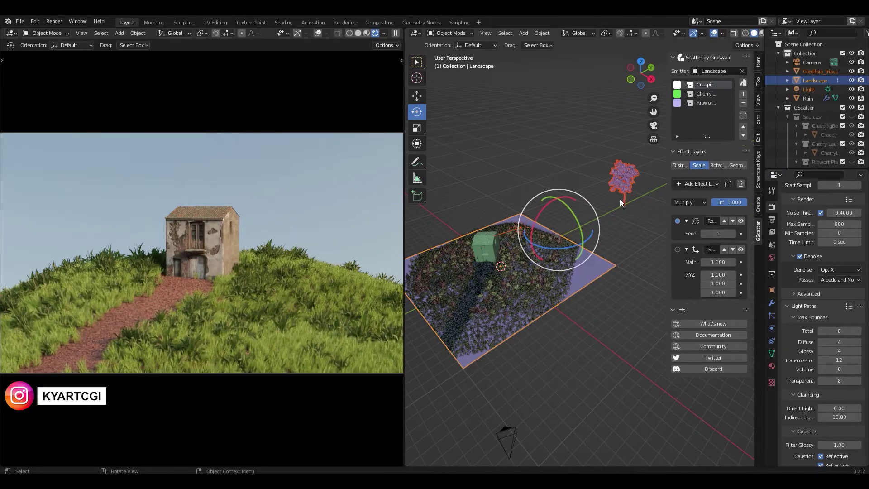
Set the origin of the revealed tree and light to their geometry.
middle_drag(614, 194, 508, 244)
scroll(564, 230, up, 1)
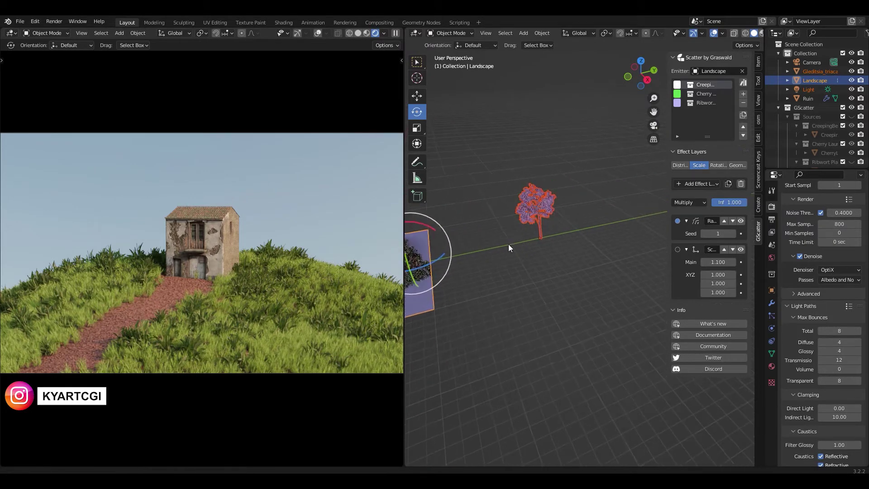
right_click(536, 223)
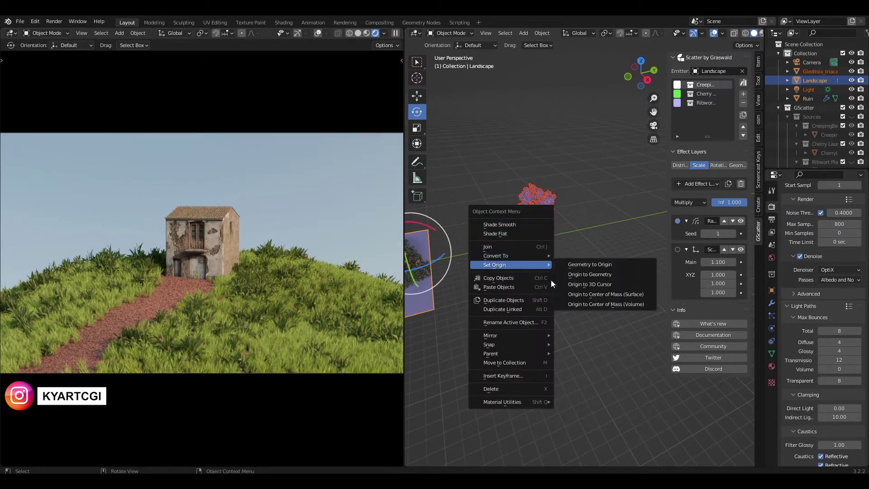
mouse_move(539, 264)
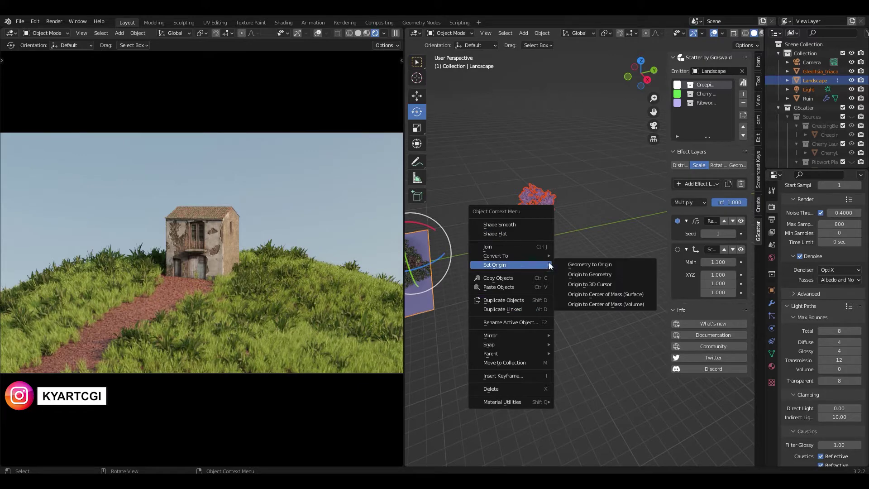
click(616, 273)
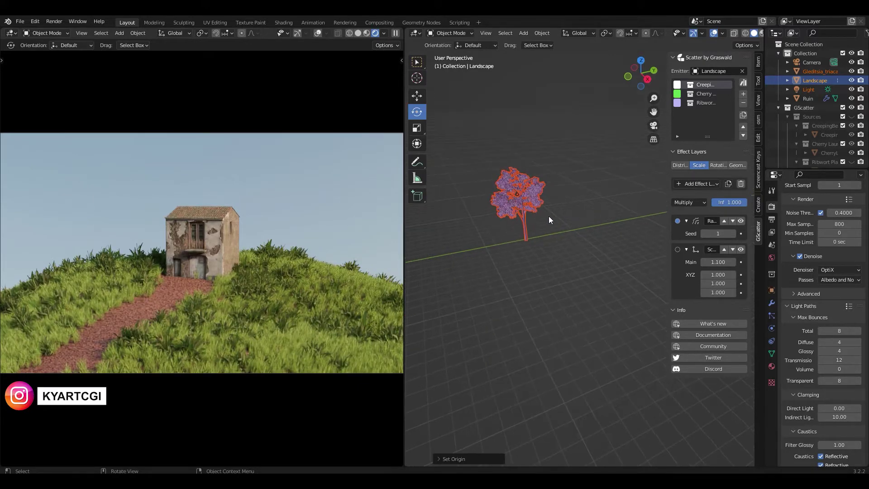
Select only the Gleditsia tree and scale it down to about 0.57 of its size.
click(549, 216)
click(526, 198)
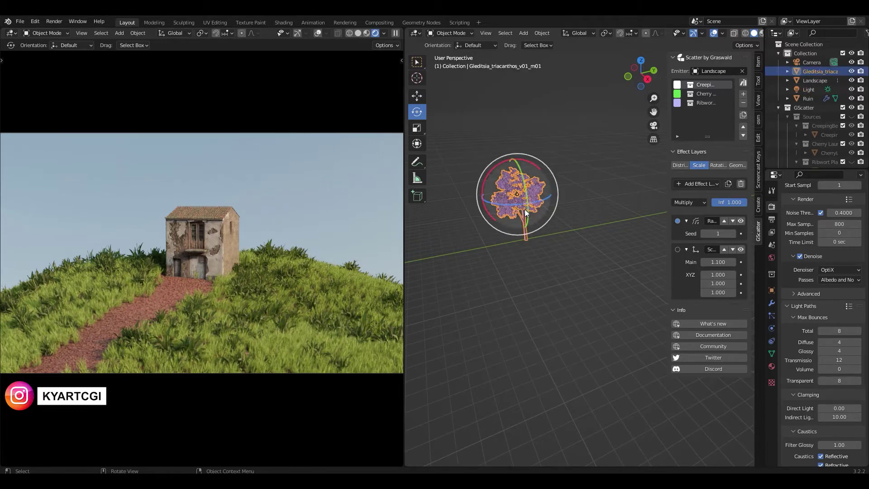
middle_drag(527, 212, 502, 210)
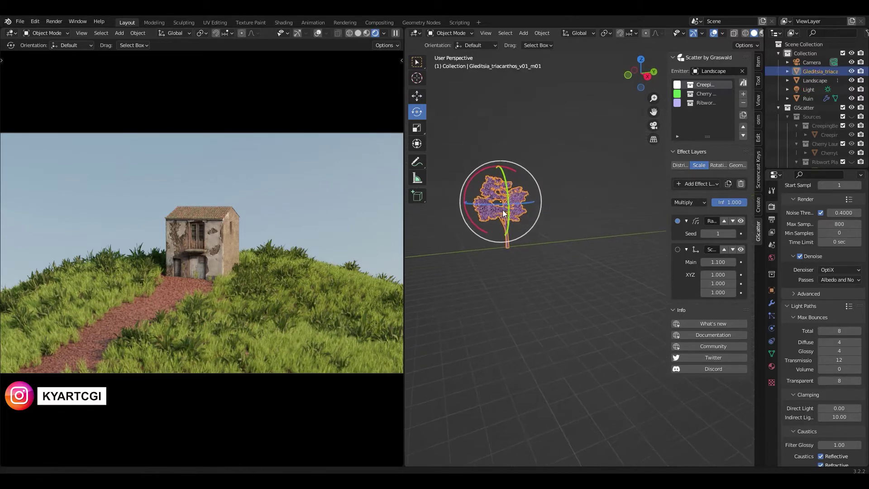
scroll(502, 211, up, 3)
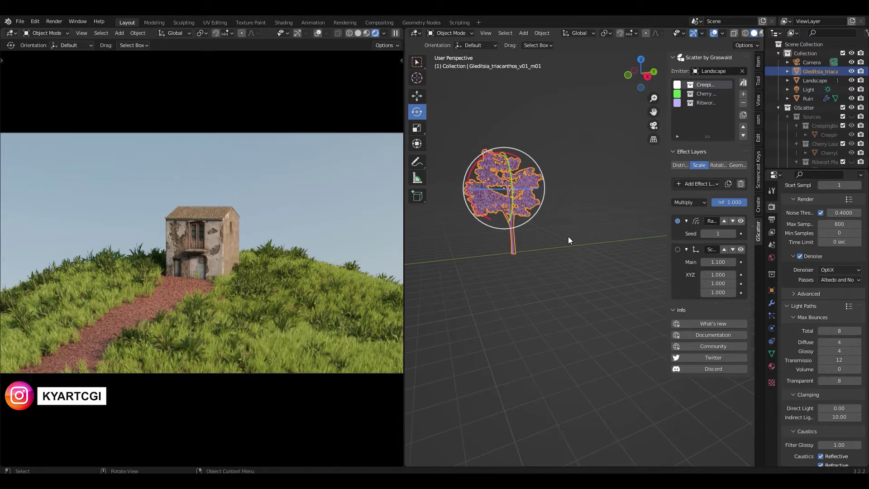
key(s)
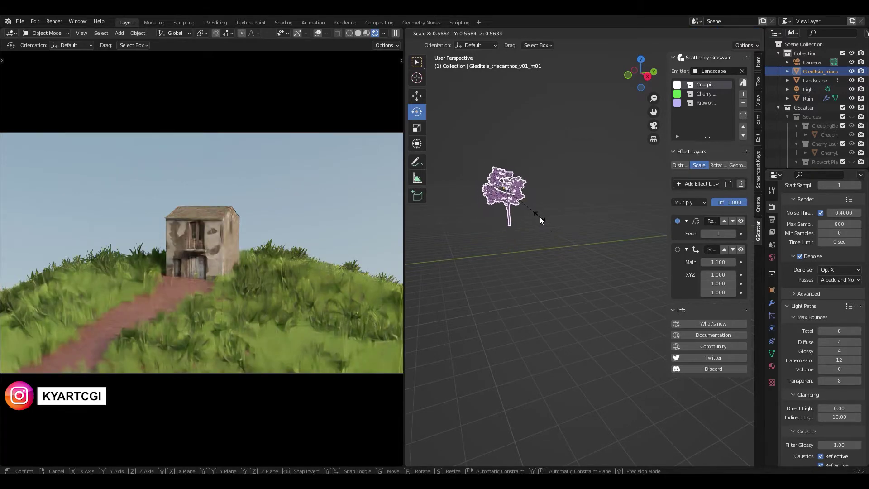
click(539, 217)
In the right orthographic view, lower the Gleditsia tree about 1.8 m along the Z axis so its trunk meets the ground line.
key(KP_3)
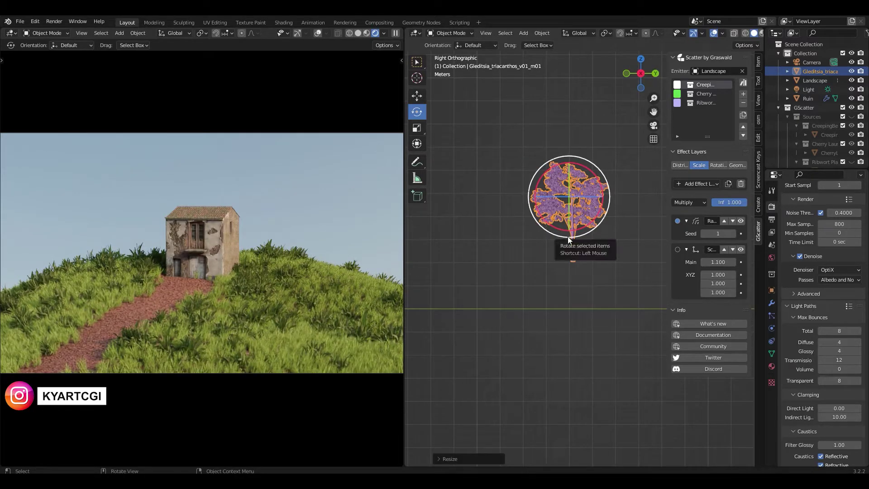
key(g)
key(z)
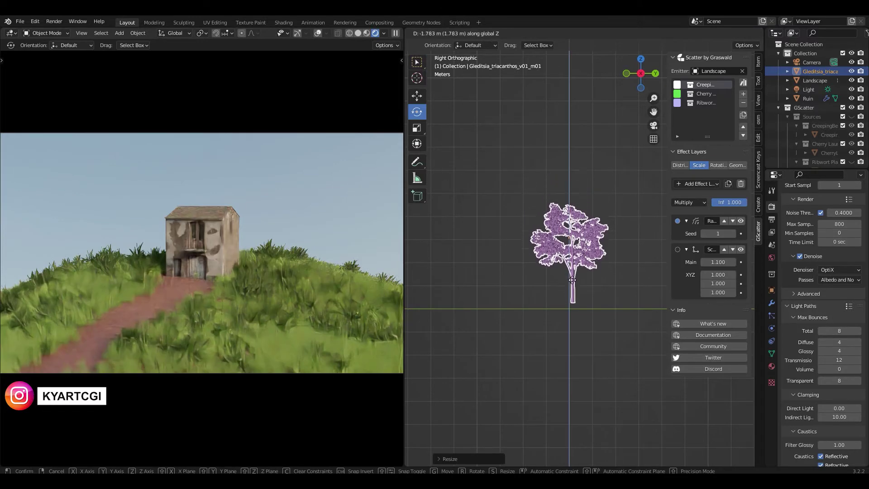
click(572, 283)
middle_drag(572, 283, 536, 264)
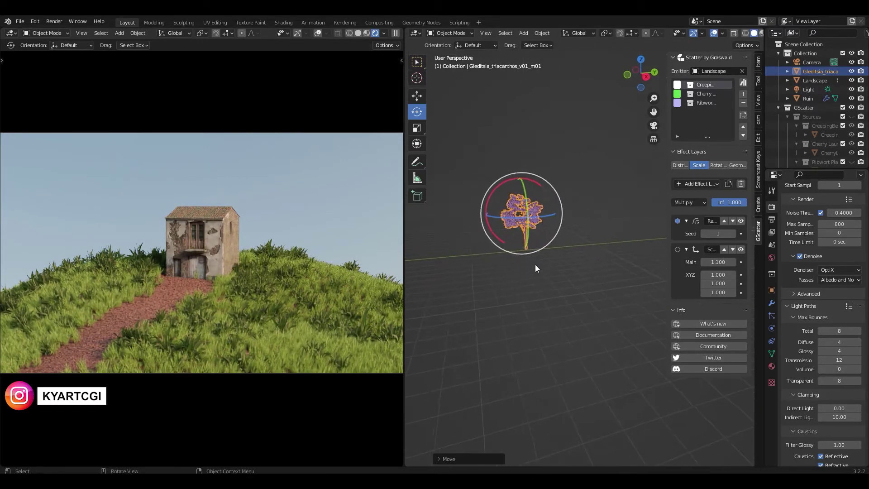
shift+middle_drag(446, 214, 510, 219)
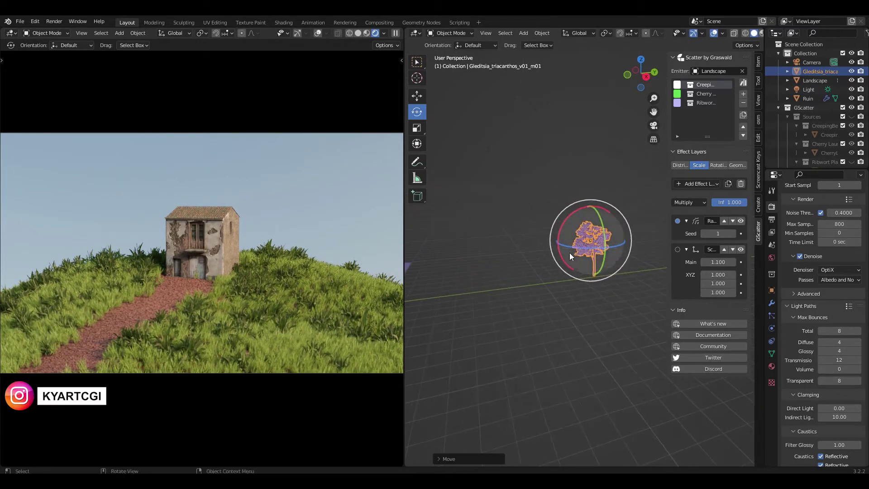
Apply all transforms to the Gleditsia tree and set its origin to its geometry.
key(ctrl+a)
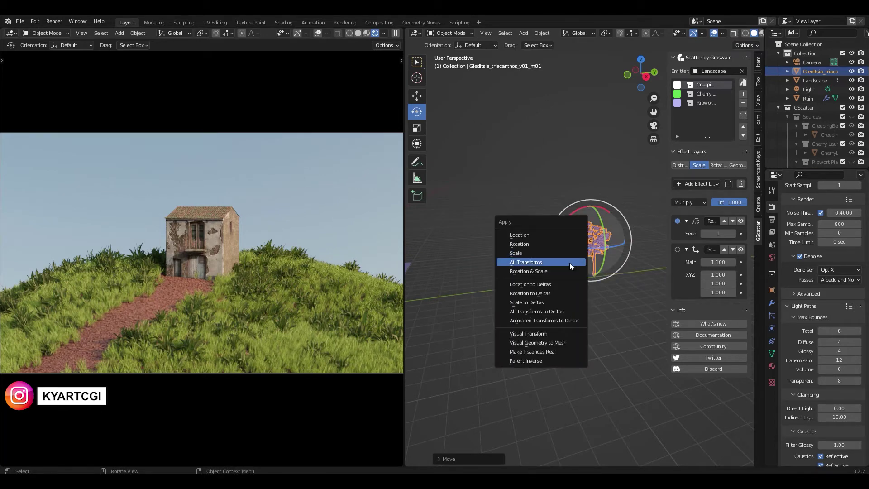
click(570, 262)
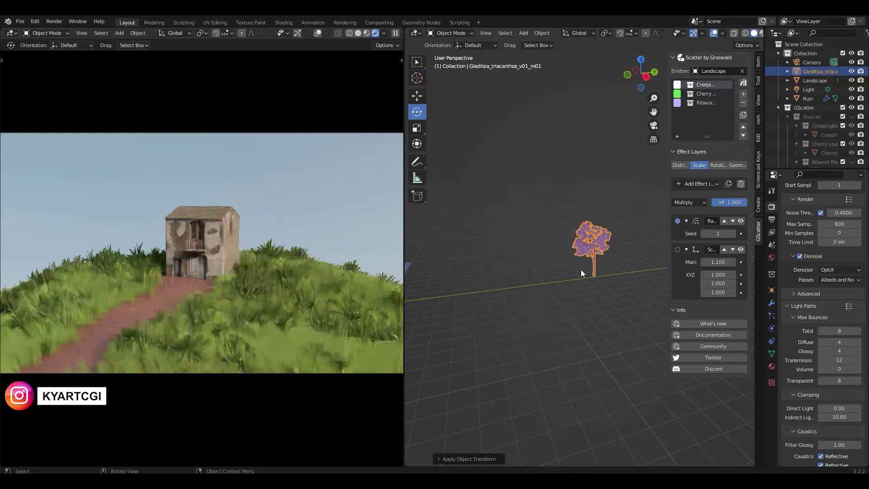
right_click(598, 243)
mouse_move(599, 243)
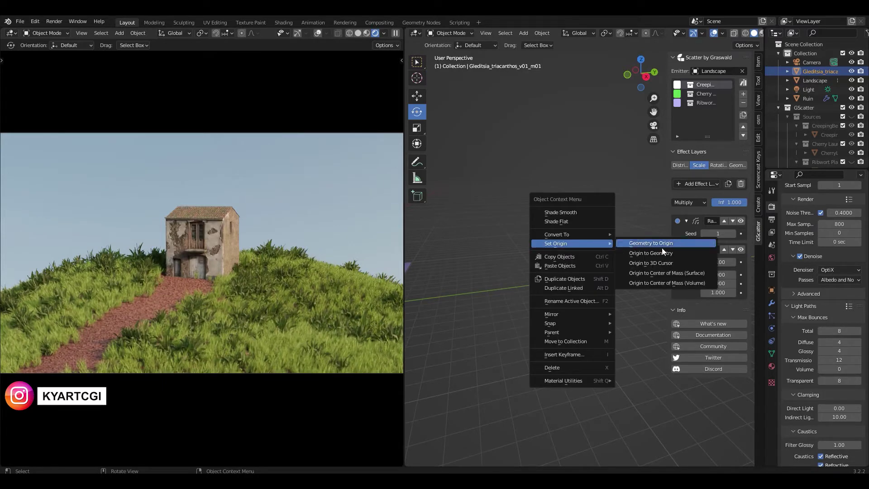
click(630, 252)
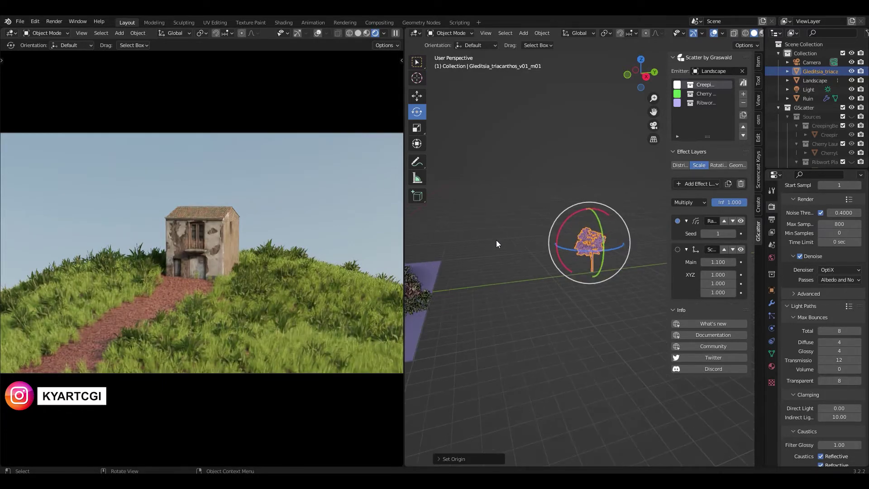
Scatter the selected Gleditsia tree over the landscape as a new GScatter system.
middle_drag(476, 272, 566, 253)
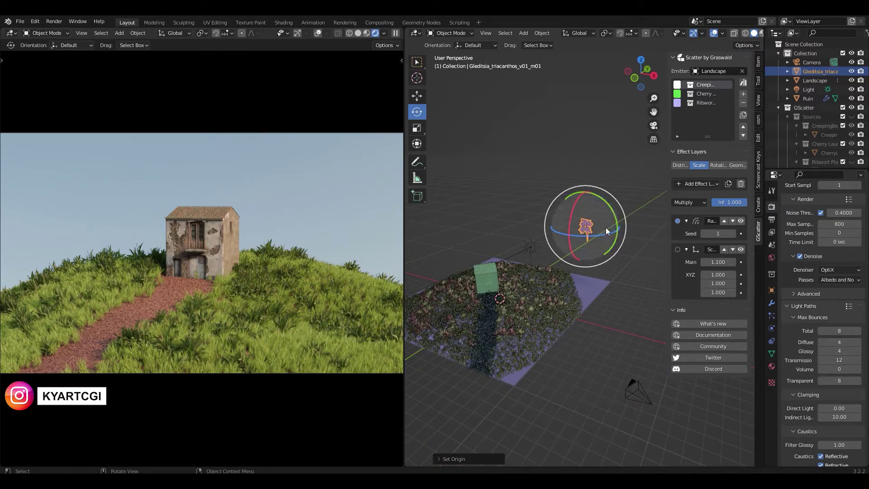
click(744, 95)
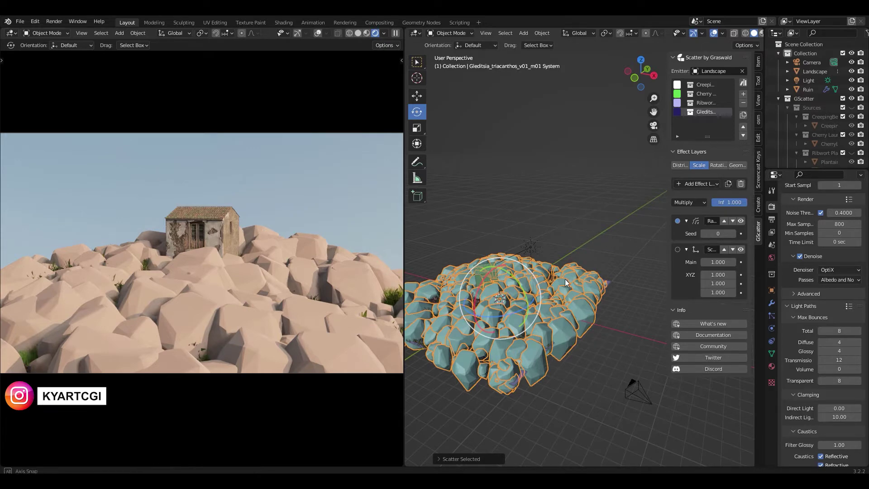
middle_drag(565, 279, 600, 280)
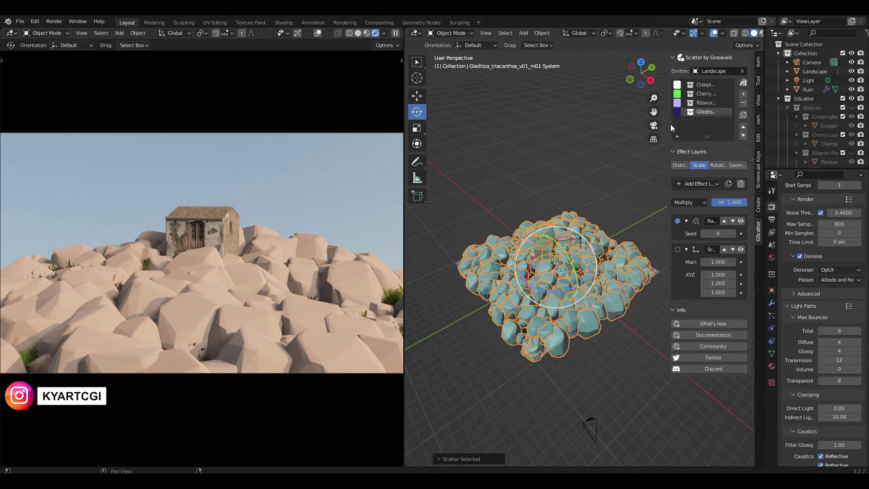
Widen the GScatter sidebar and enlarge the working viewport at the expense of the camera preview to see the scattered trees up close.
drag(670, 124, 654, 126)
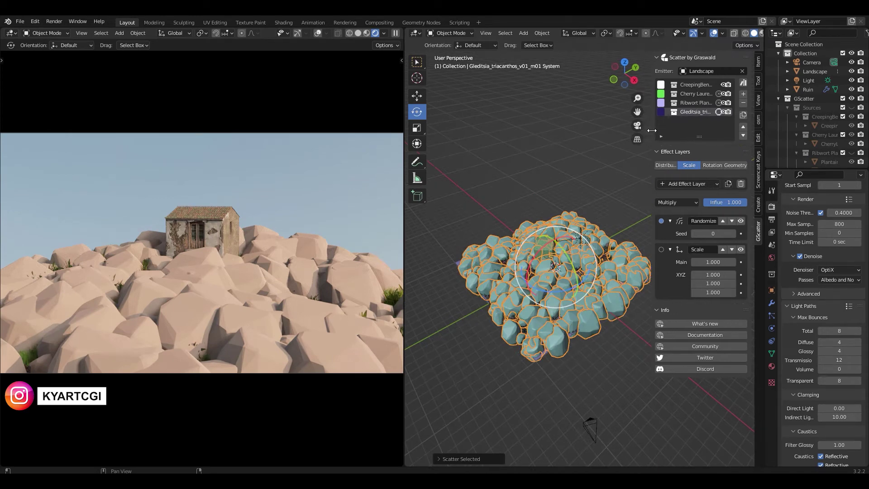
click(406, 243)
drag(405, 245, 292, 254)
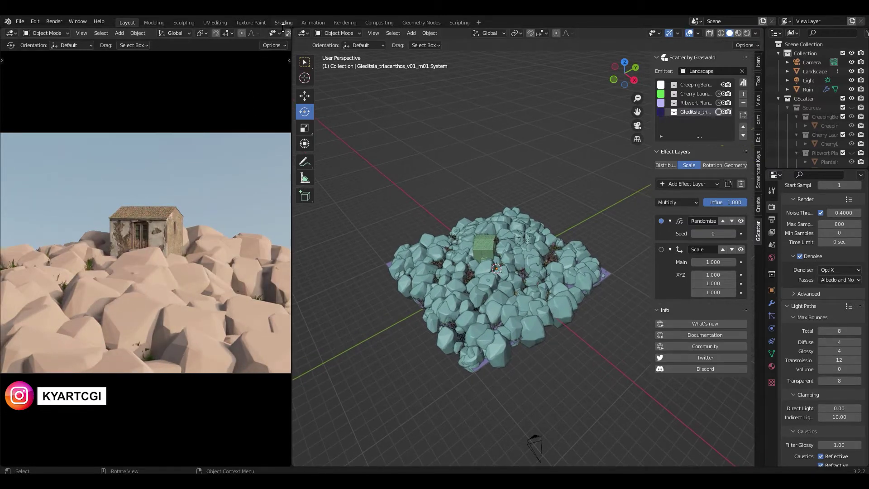
scroll(135, 33, down, 5)
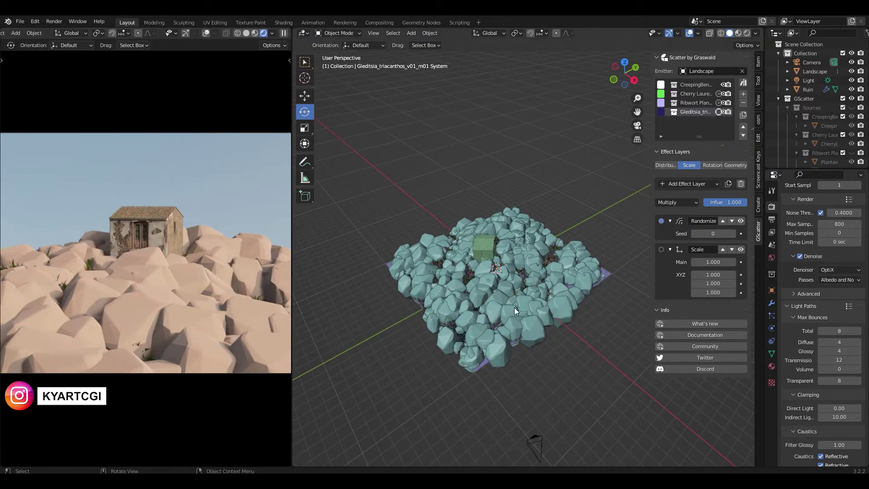
scroll(514, 307, up, 2)
scroll(514, 307, up, 1)
middle_drag(514, 309, 534, 271)
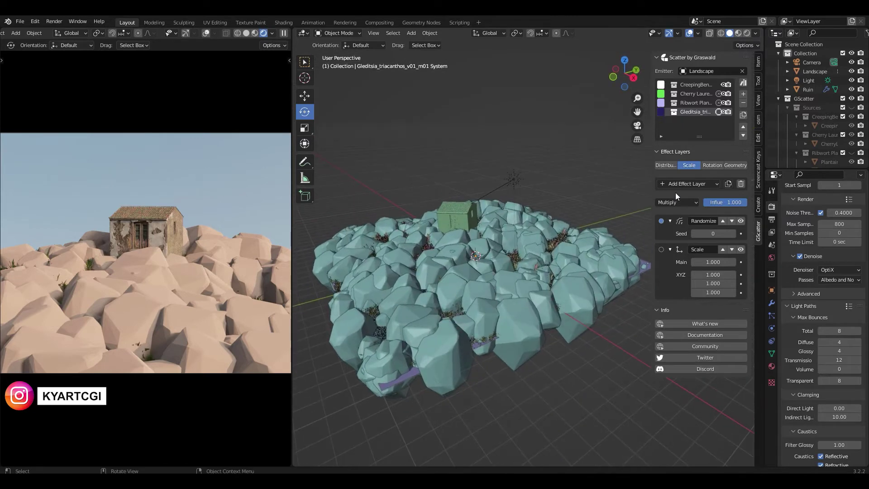
Set the viewport density of the Gleditsia system's distribution to 0.01.
click(697, 113)
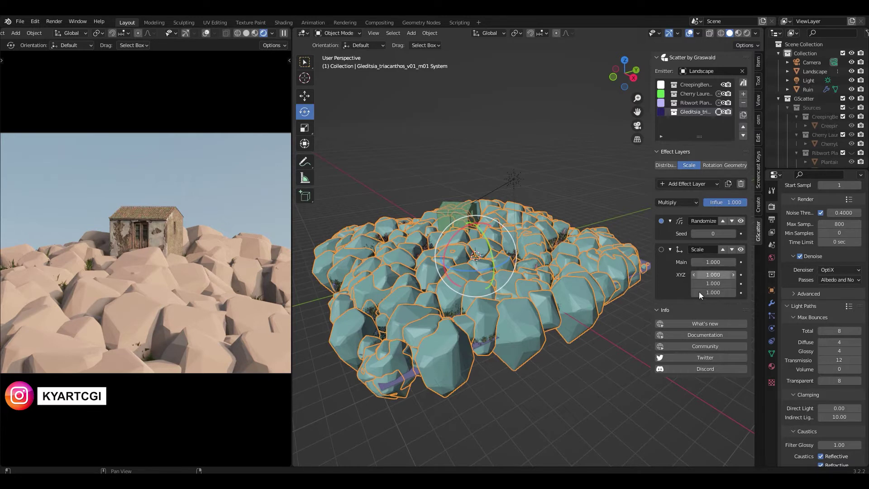
click(663, 165)
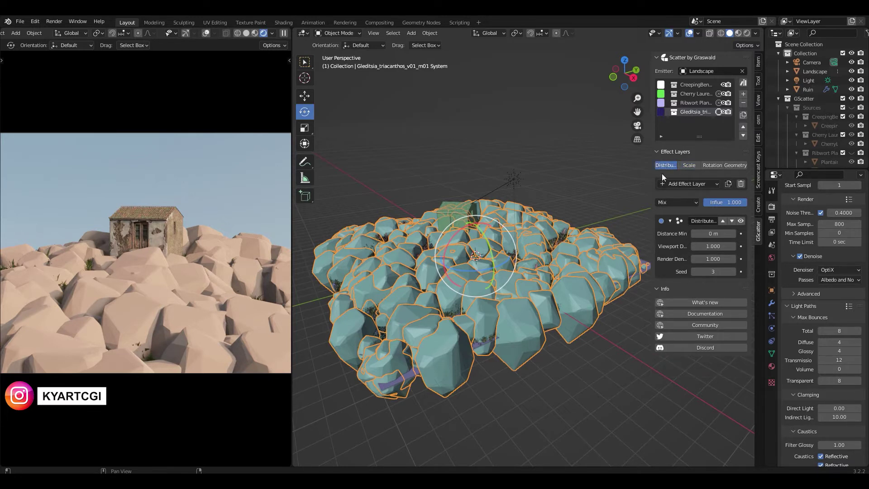
click(711, 246)
text(0.01)
key(Return)
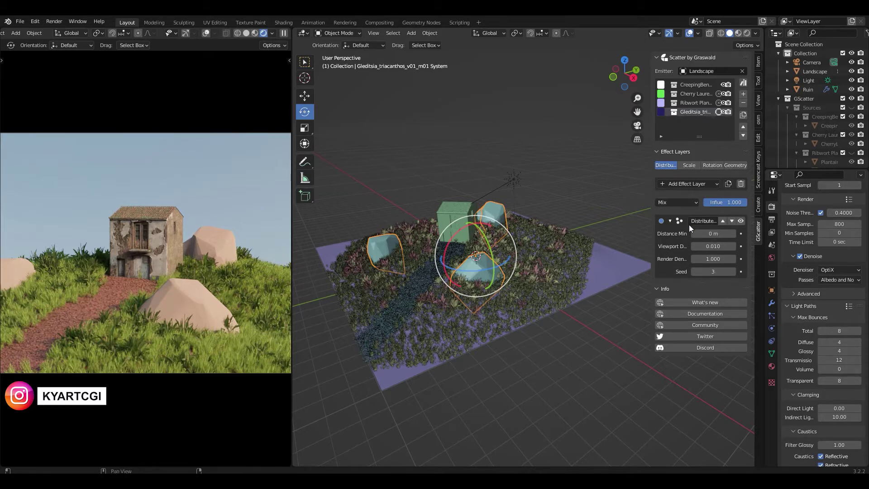
Add a Proximity effect layer to the Gleditsia distribution, with the Ruin as its object and a distance of 13.4.
click(692, 184)
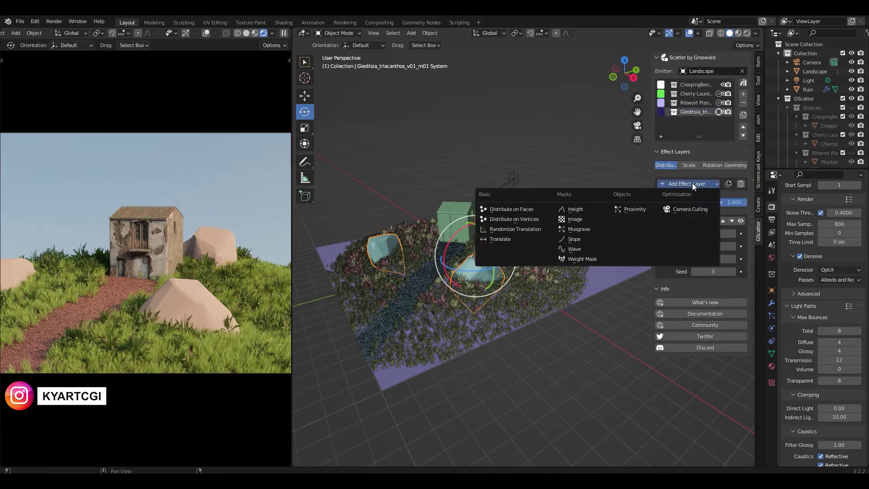
click(631, 213)
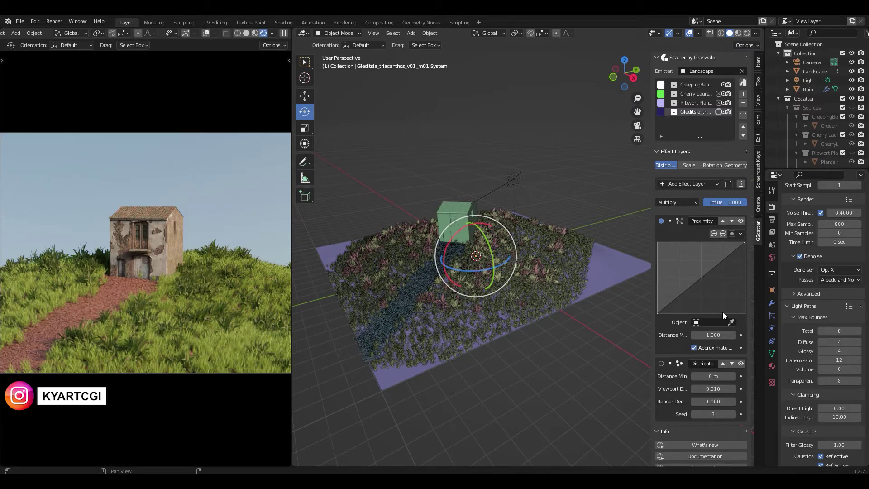
click(731, 322)
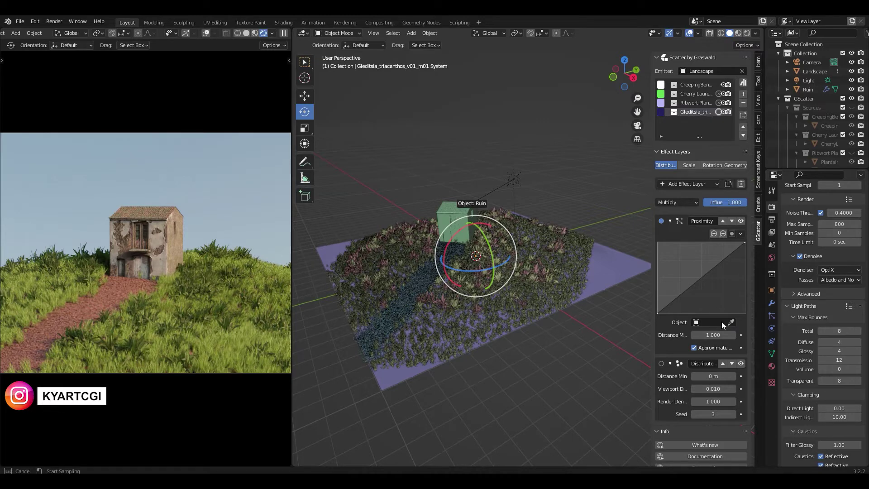
click(464, 213)
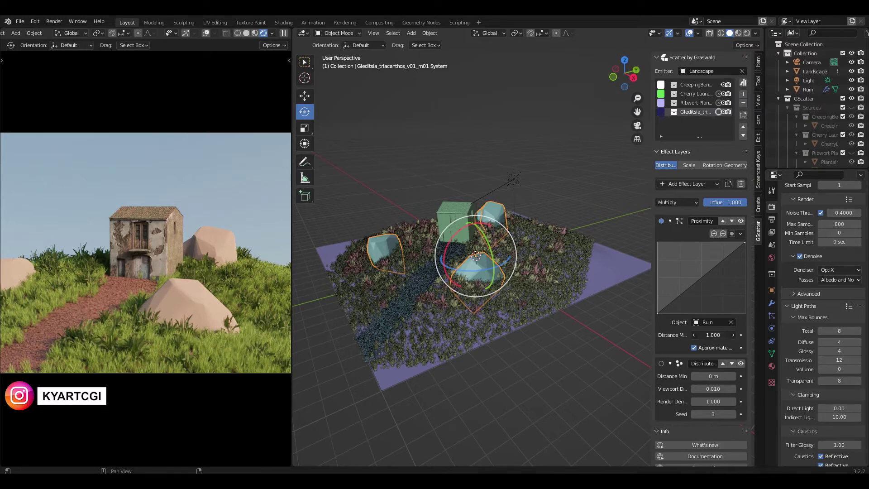
drag(713, 335, 761, 335)
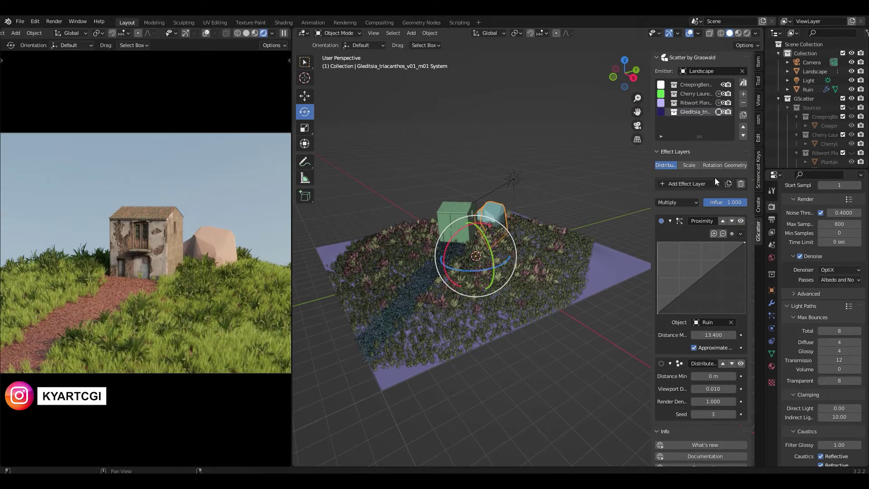
Disable the viewport proxy layer in the Gleditsia system's geometry effects and set the system's main scale to 1.1.
click(741, 166)
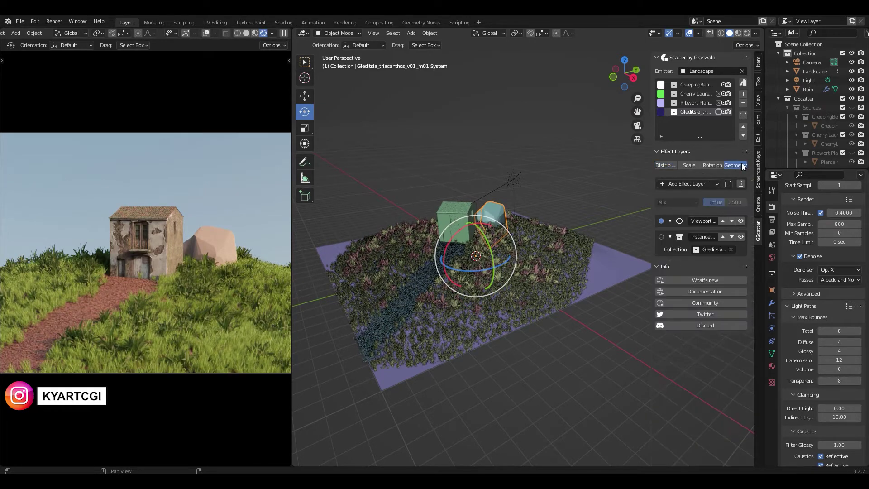
click(741, 237)
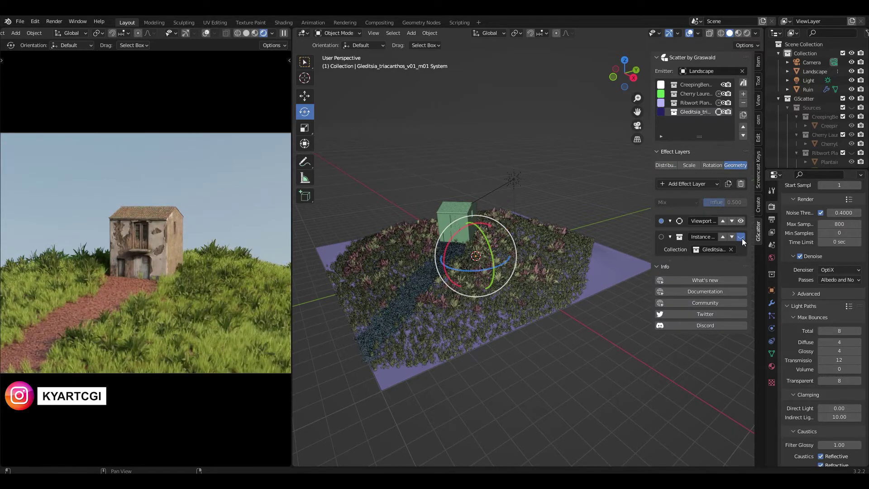
click(741, 238)
click(741, 221)
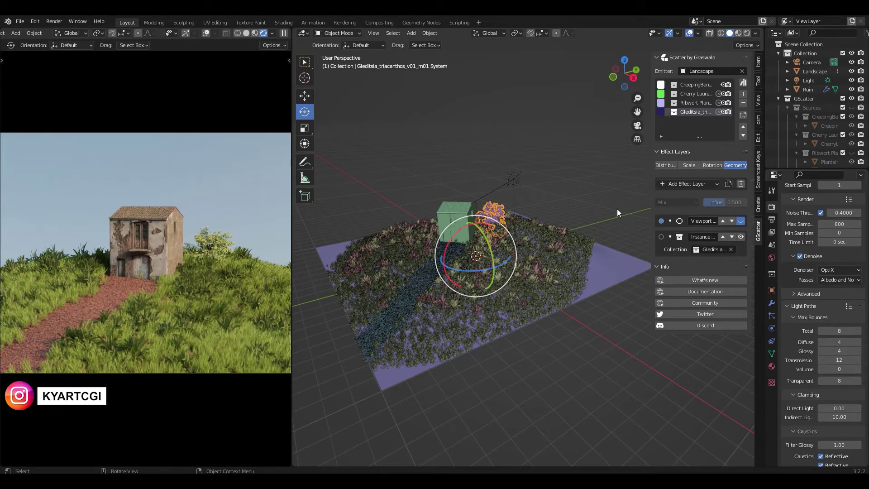
click(694, 166)
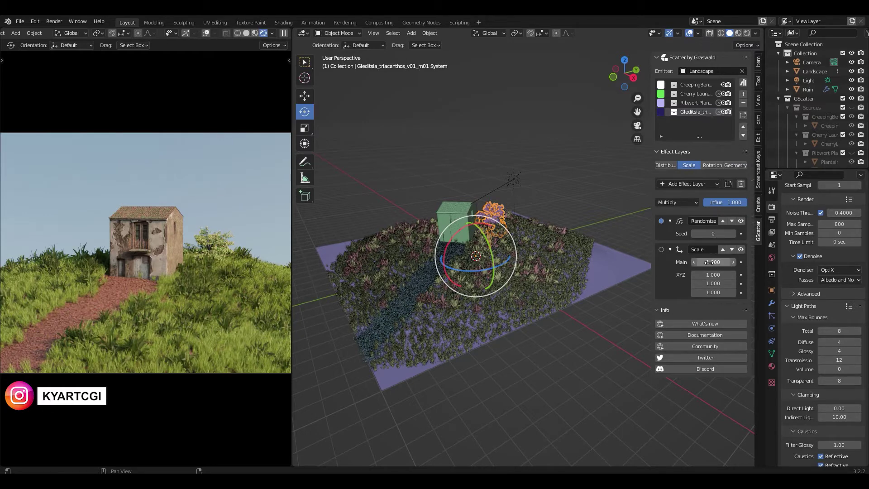
mouse_move(713, 262)
mouse_down()
mouse_move(747, 262)
mouse_move(716, 262)
mouse_up()
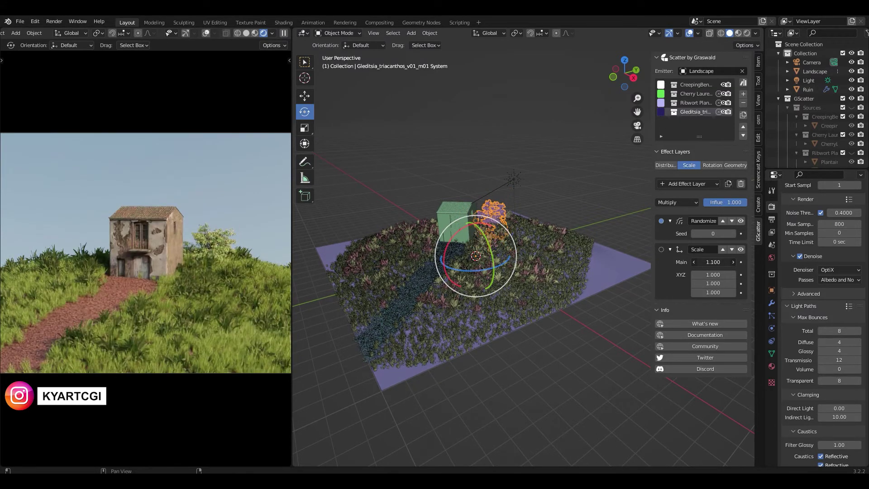
Move the Gleditsia system up along the Z axis by about 2.2 m so the tree stands higher beside the ruin.
middle_drag(471, 213, 493, 285)
scroll(528, 265, up, 4)
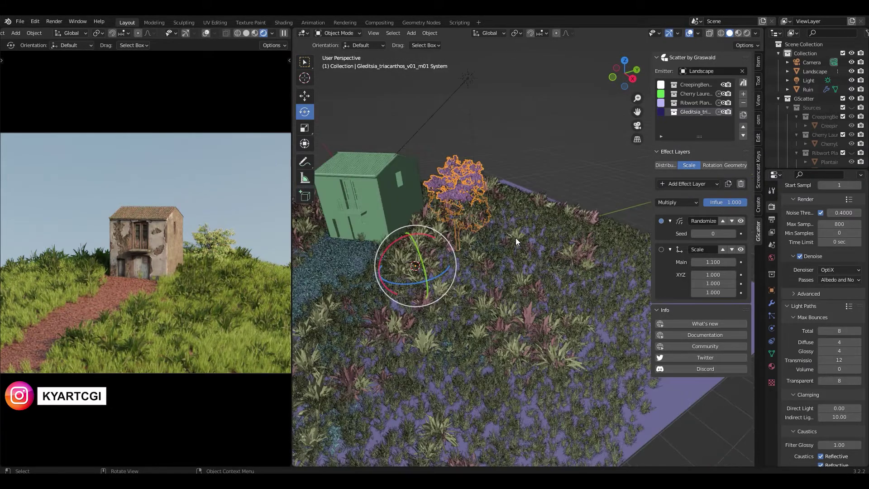
middle_drag(513, 238, 477, 221)
scroll(484, 226, down, 4)
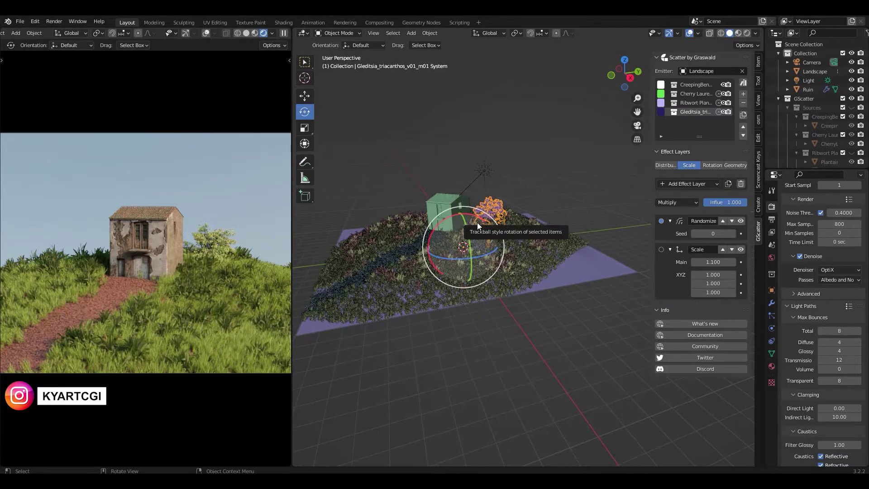
key(shift+space)
key(g)
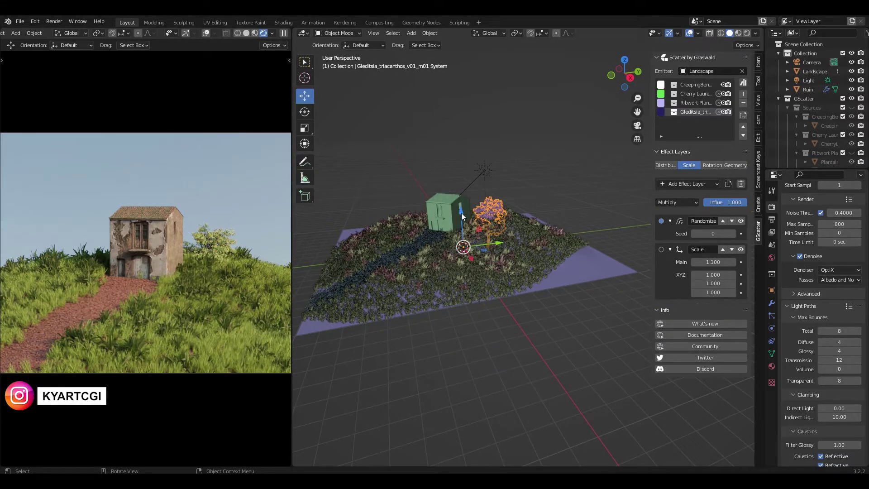
drag(460, 209, 462, 184)
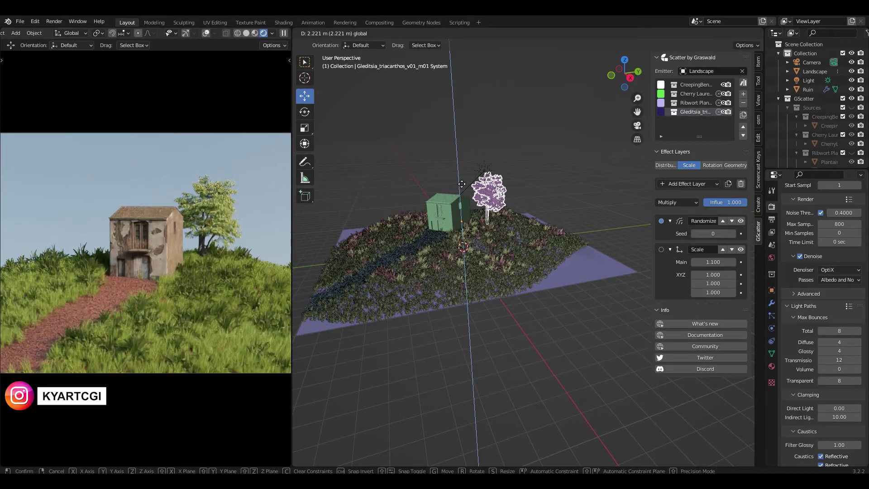
middle_drag(484, 353, 479, 371)
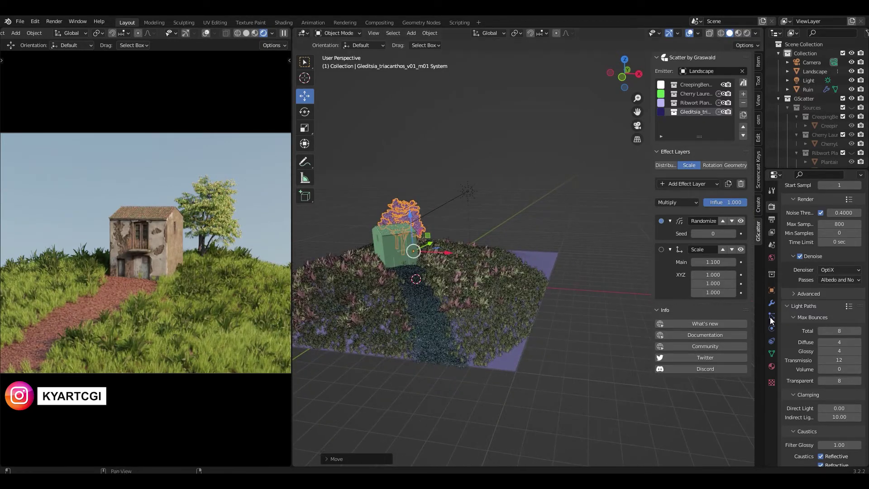
Reshape the Gleditsia Proximity curve with two added points, one at 0.25, 0.58, and set the distribution's minimum distance to 0.1 m.
click(665, 166)
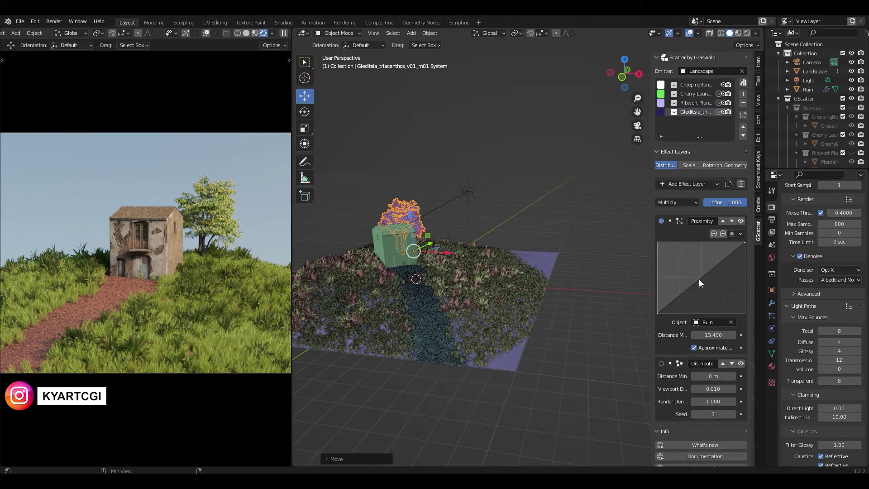
drag(699, 281, 696, 266)
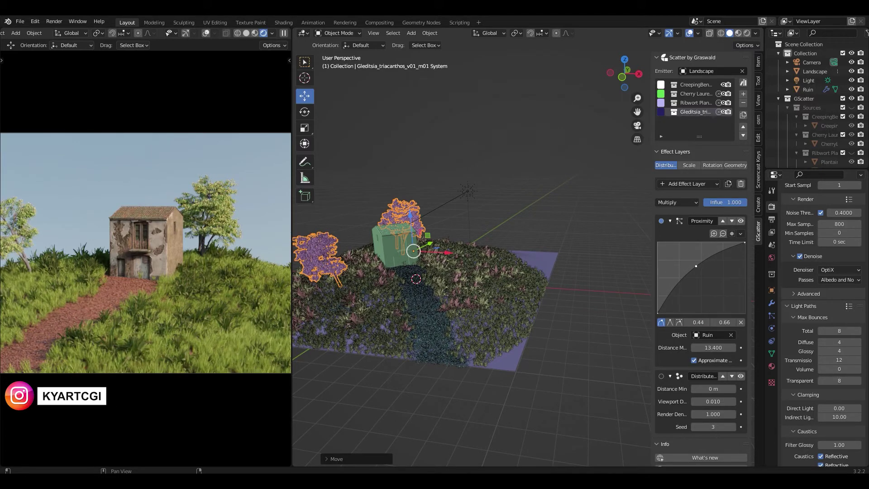
drag(696, 266, 680, 272)
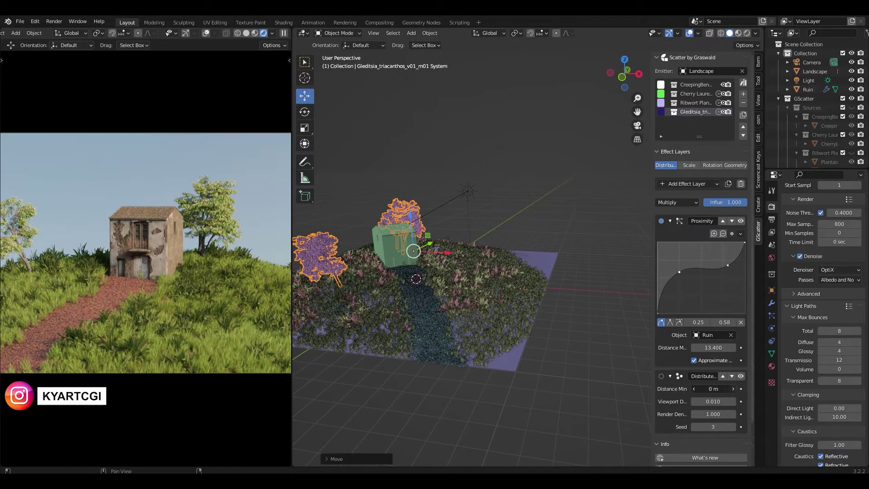
click(733, 389)
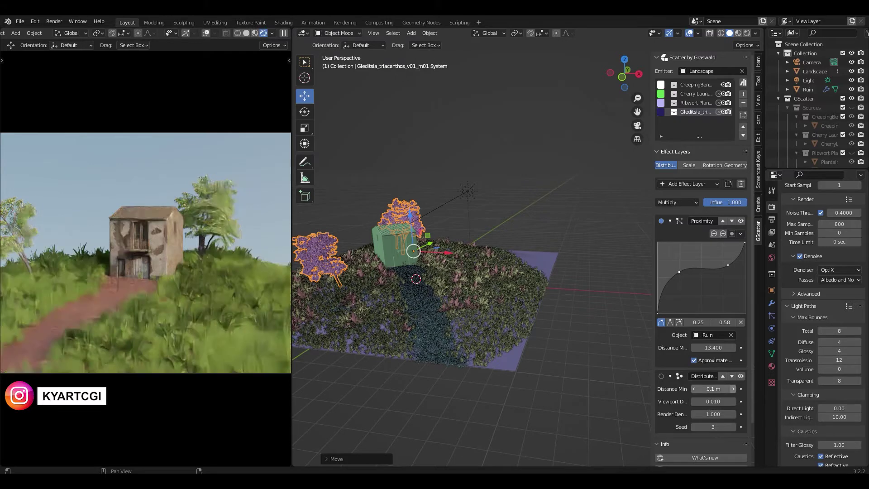
Add a Camera Culling effect layer to the Gleditsia distribution with the scene's Camera as its object.
click(697, 184)
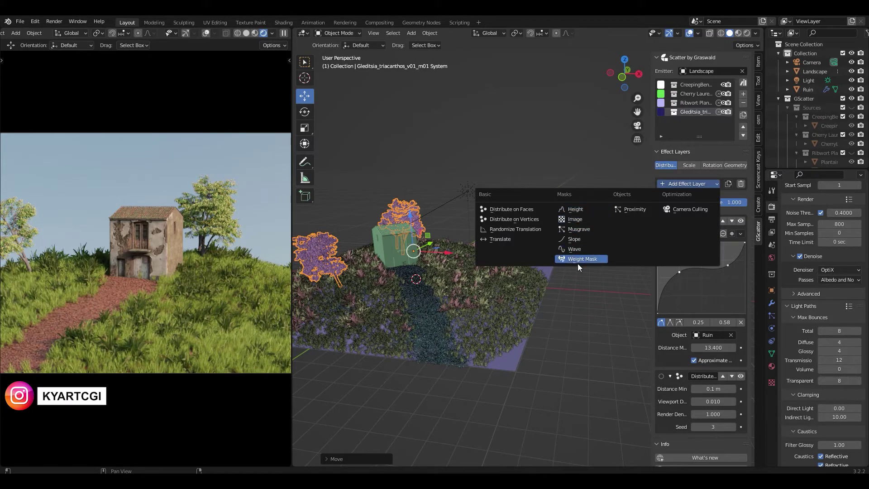
click(680, 210)
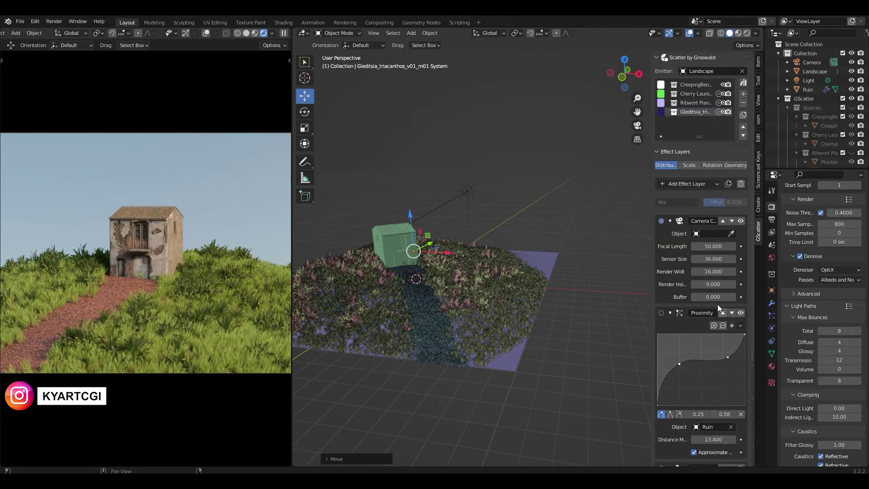
click(719, 235)
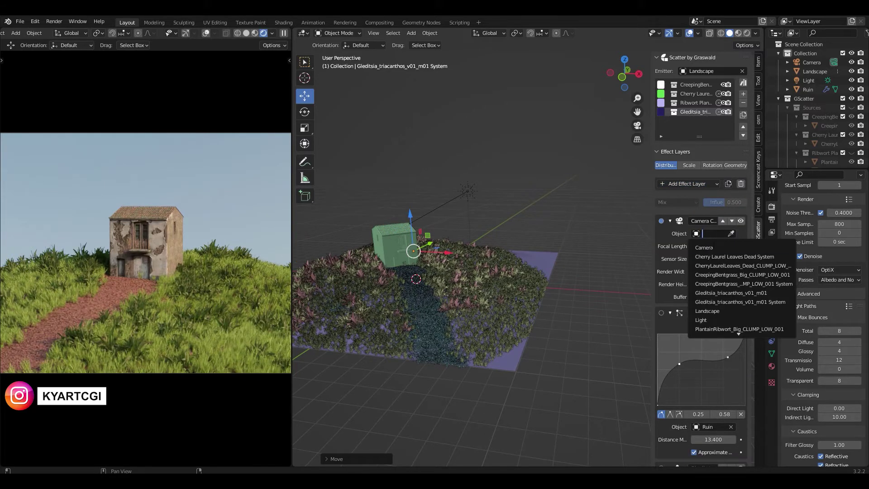
click(704, 247)
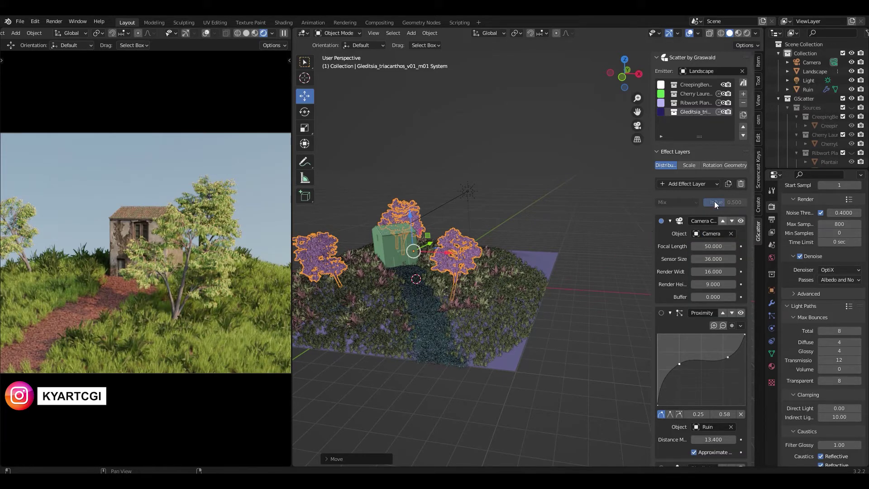
In the Gleditsia rotation effects, set the Z randomization to 0 and the Rotate layer's X rotation to 13.1°.
click(709, 165)
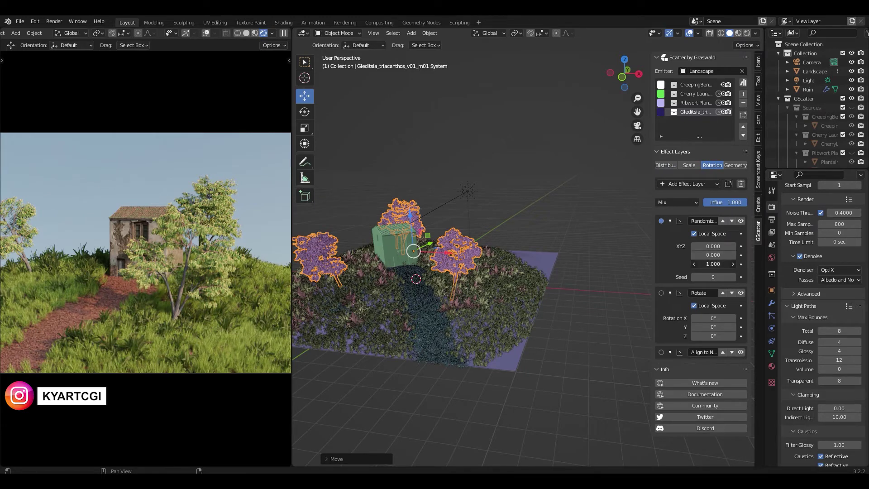
drag(713, 264, 733, 263)
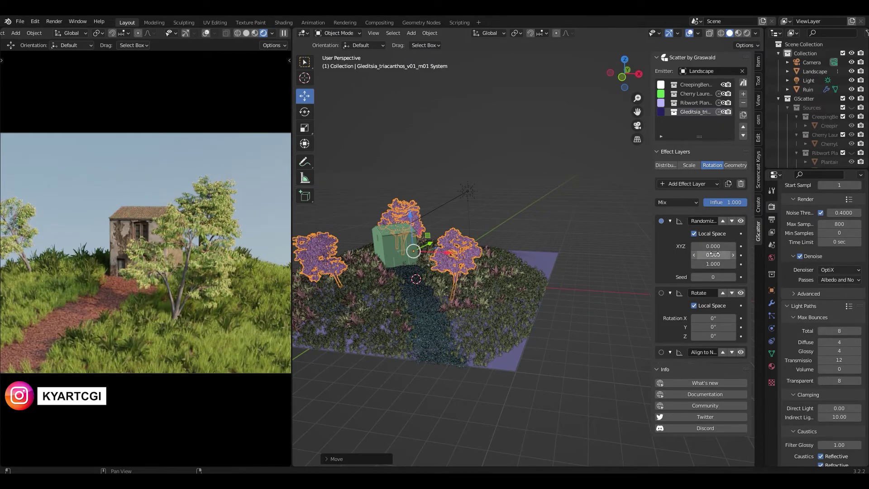
middle_drag(566, 259, 541, 302)
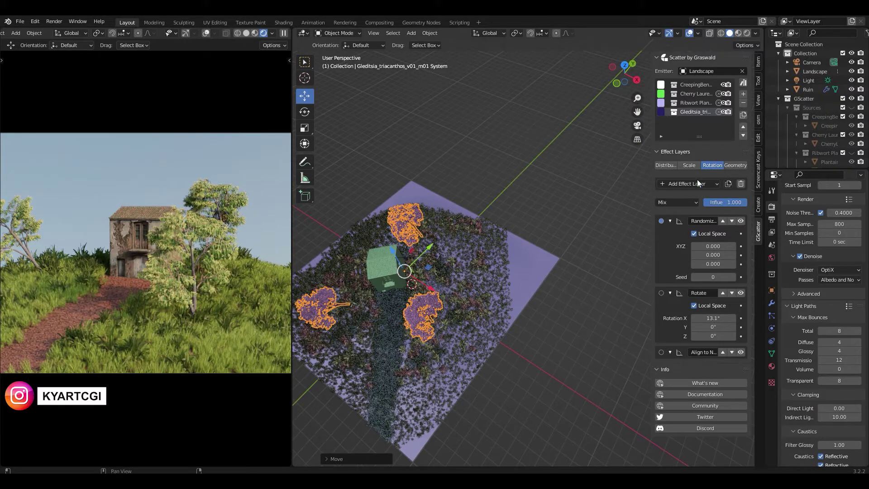
Add a Weight Mask effect layer to the Gleditsia distribution and start painting a new weight map for it on the landscape.
click(665, 165)
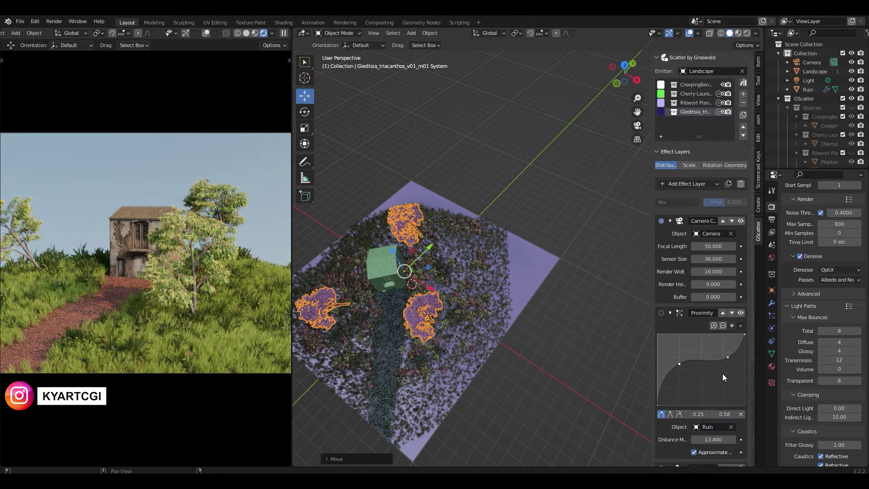
scroll(705, 383, down, 6)
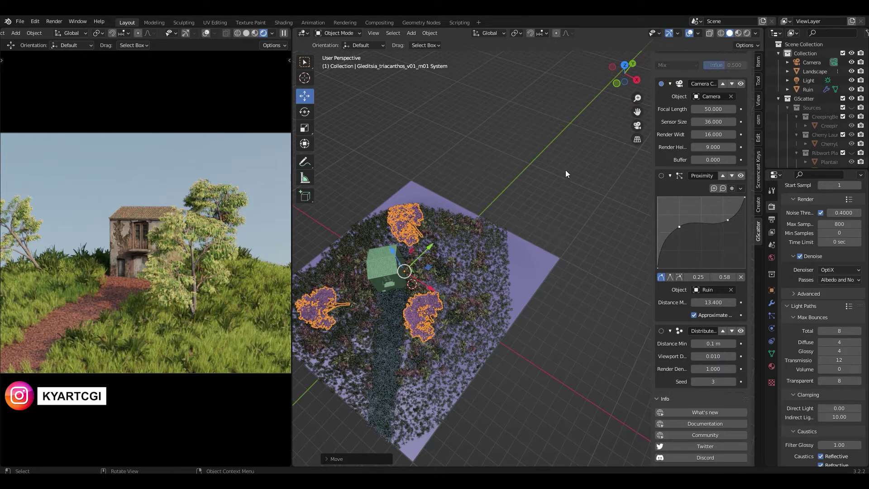
scroll(710, 149, up, 7)
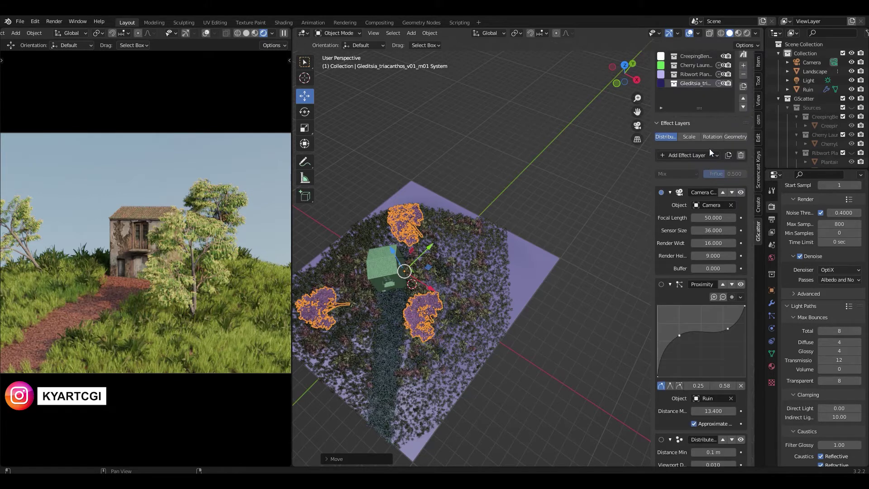
click(706, 173)
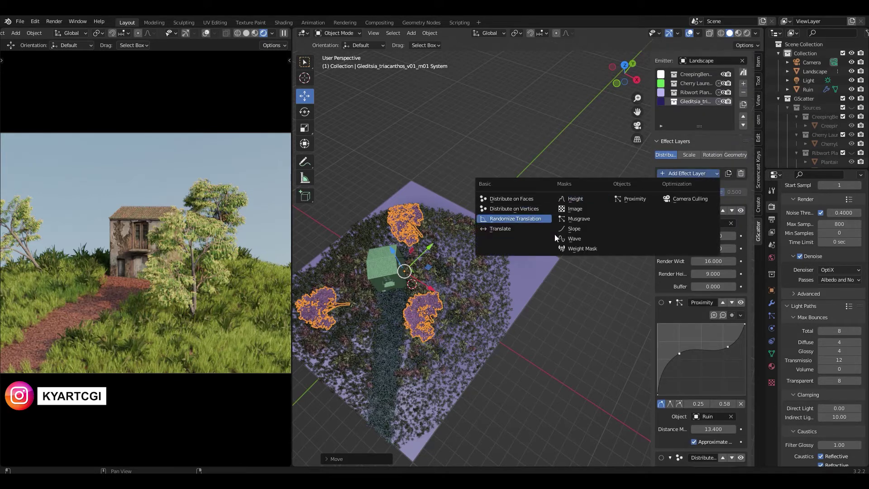
click(596, 249)
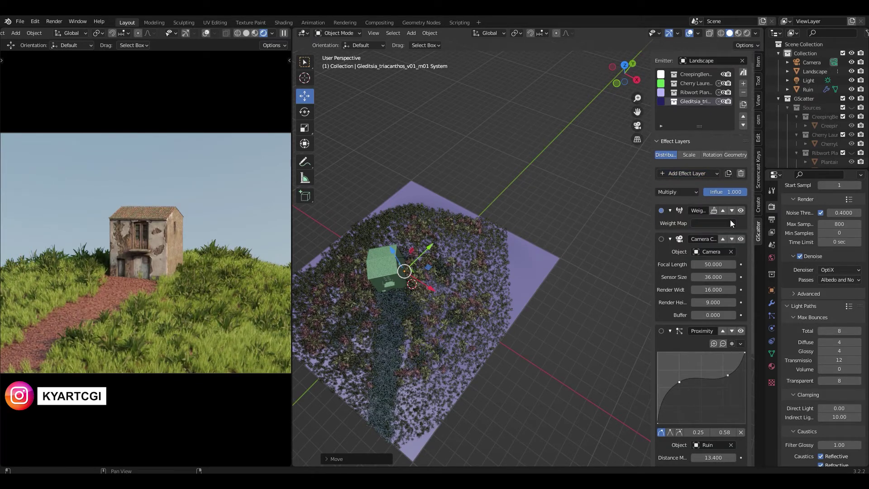
click(714, 210)
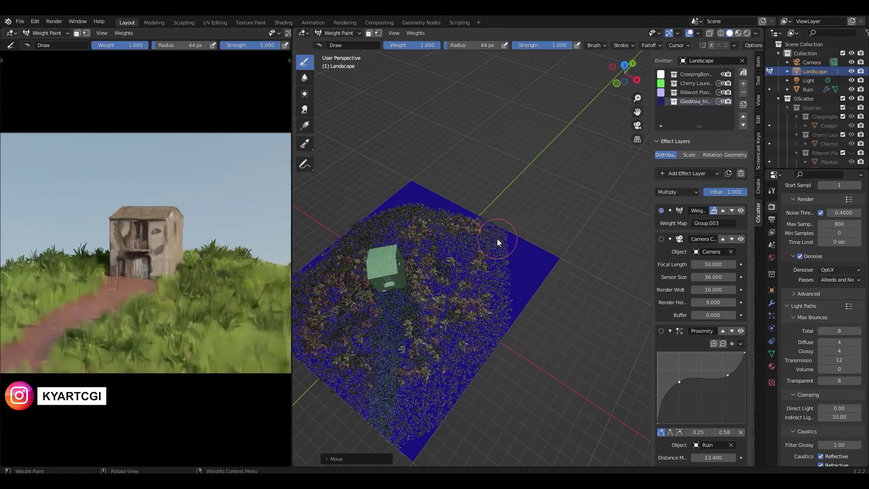
Paint full weight in a strip behind the ruin, extending it over the landscape on both sides of the building.
drag(430, 247, 382, 253)
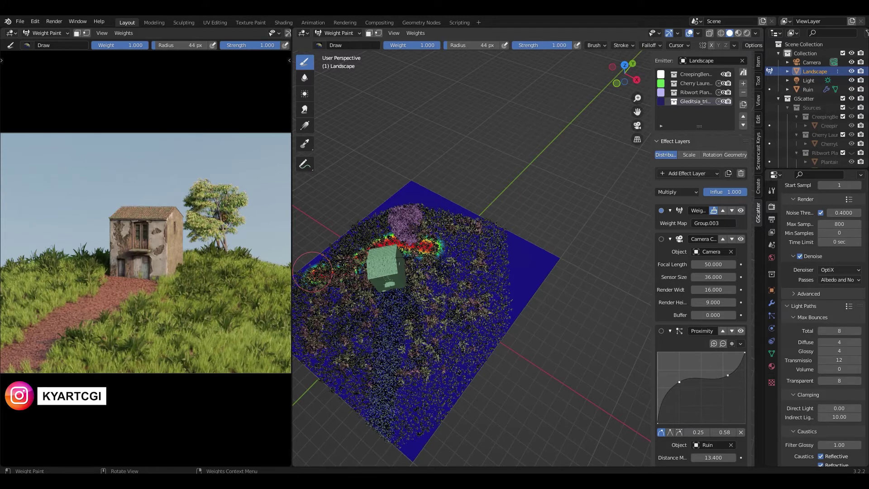
drag(315, 276, 335, 263)
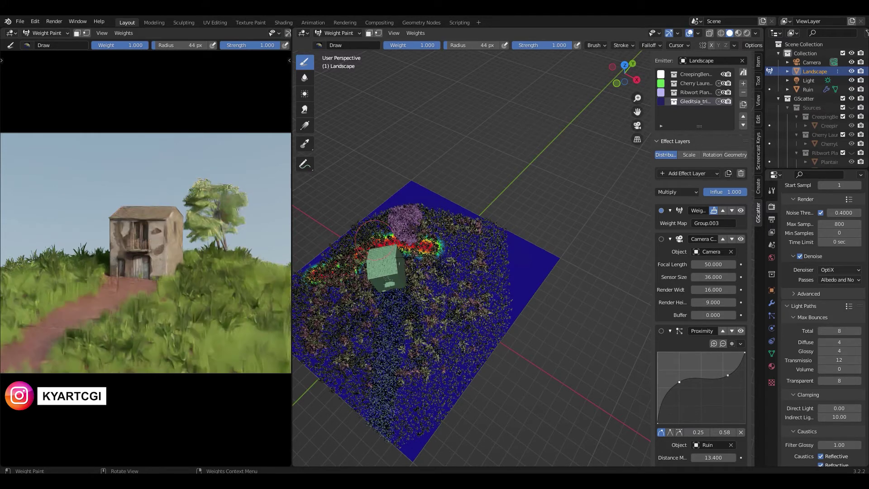
drag(434, 242, 477, 256)
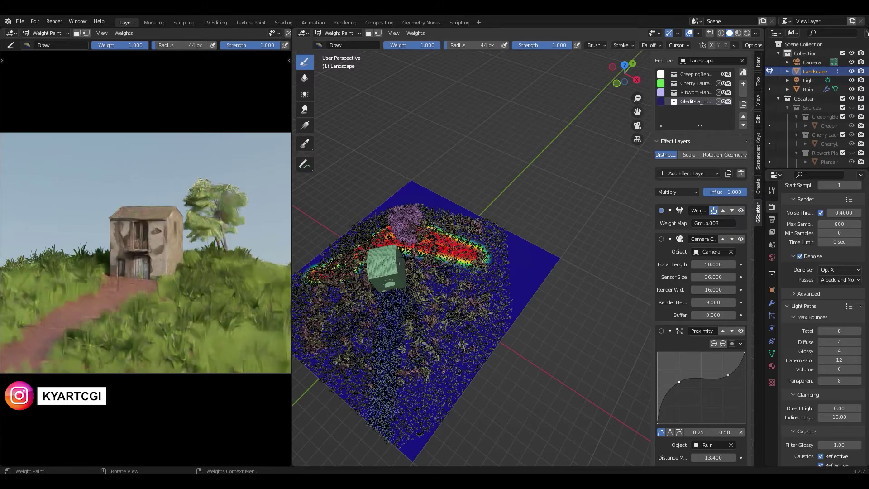
Enlarge the weight brush radius to 70 px and widen the painted strip behind and beside the ruin, extending it to the landscape's edge.
mouse_move(478, 256)
middle_down()
mouse_move(466, 290)
mouse_move(479, 272)
middle_up()
scroll(479, 272, up, 3)
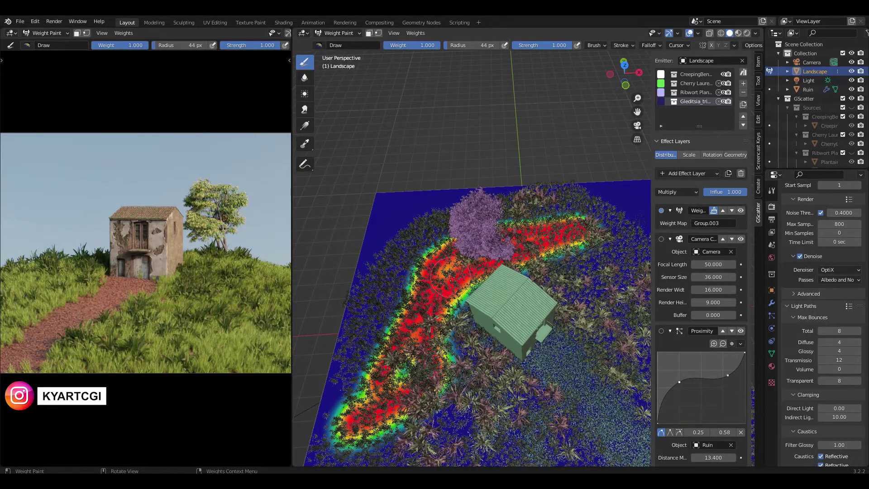
key(f)
click(478, 255)
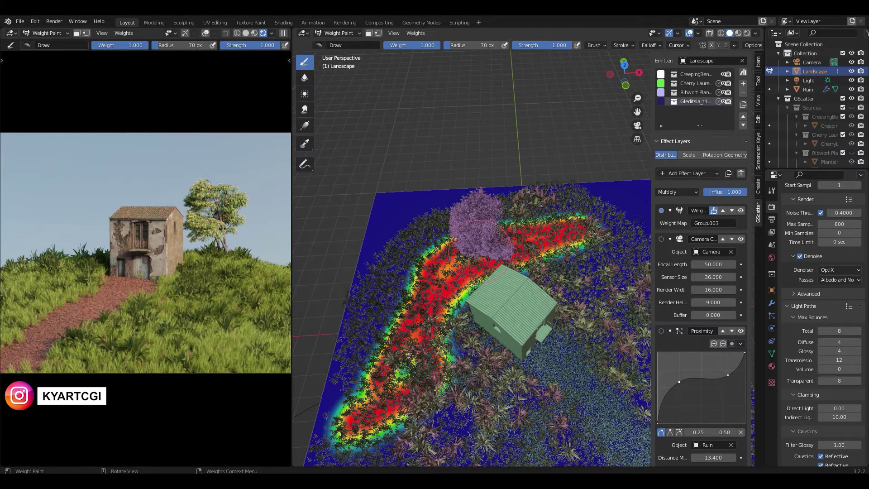
mouse_move(421, 321)
mouse_down()
mouse_move(416, 360)
mouse_move(428, 394)
mouse_up()
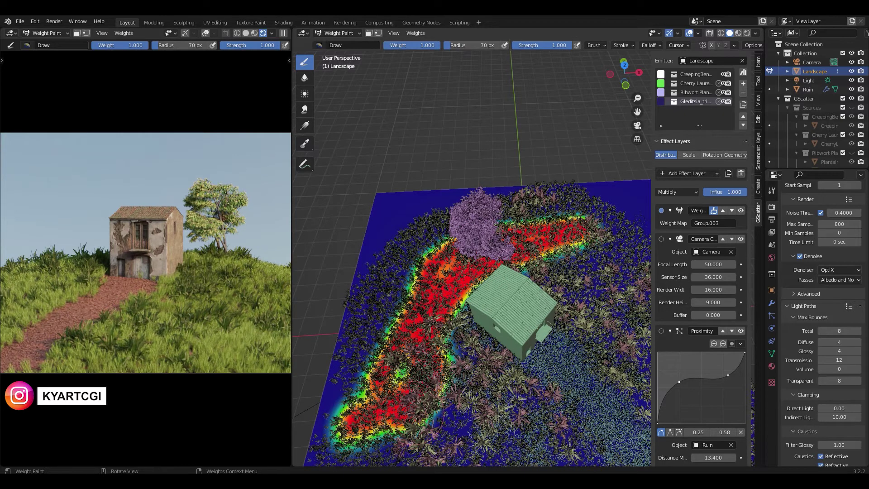
mouse_move(375, 378)
mouse_down()
mouse_move(378, 362)
mouse_move(342, 401)
mouse_move(391, 277)
mouse_move(411, 260)
mouse_move(571, 235)
mouse_move(613, 239)
mouse_move(486, 248)
mouse_move(437, 301)
mouse_up()
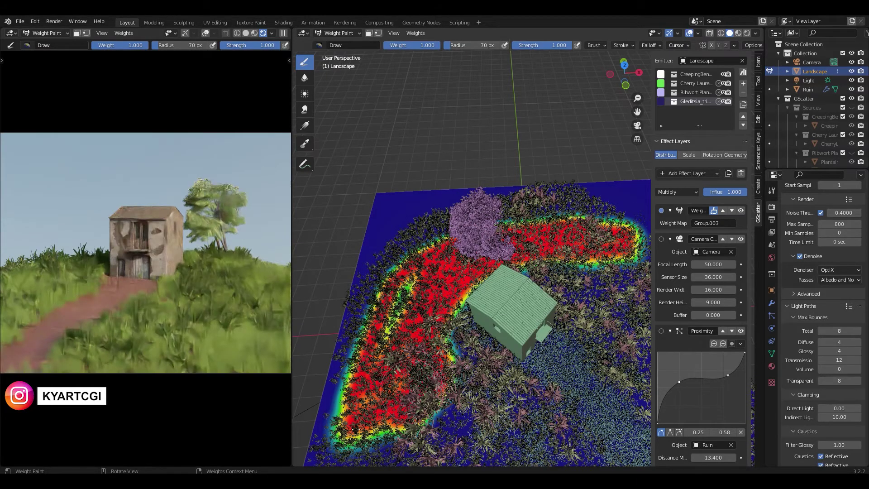
drag(362, 421, 308, 456)
mouse_move(409, 396)
shift+middle_down()
mouse_move(401, 290)
mouse_move(397, 299)
shift+middle_up()
mouse_move(389, 314)
mouse_down()
mouse_move(360, 383)
mouse_move(362, 344)
mouse_up()
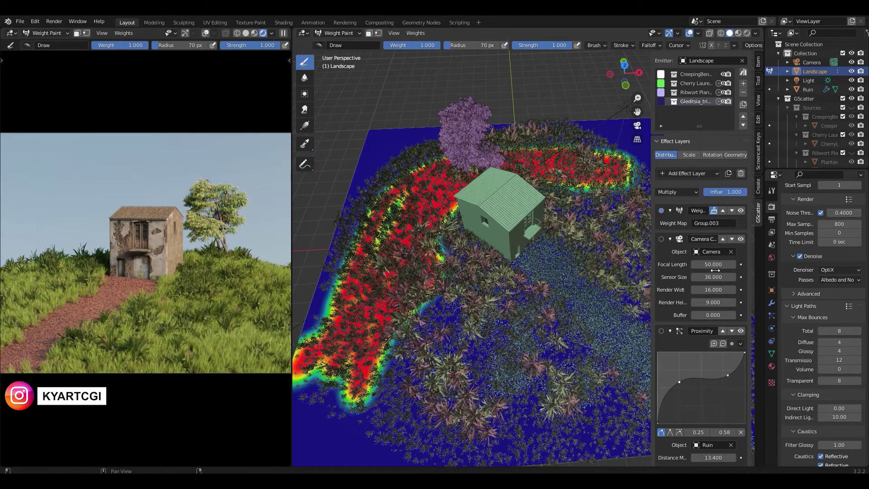
Set the Gleditsia distribution's viewport density to 0.08 in its Distribute on Faces layer.
scroll(697, 346, down, 7)
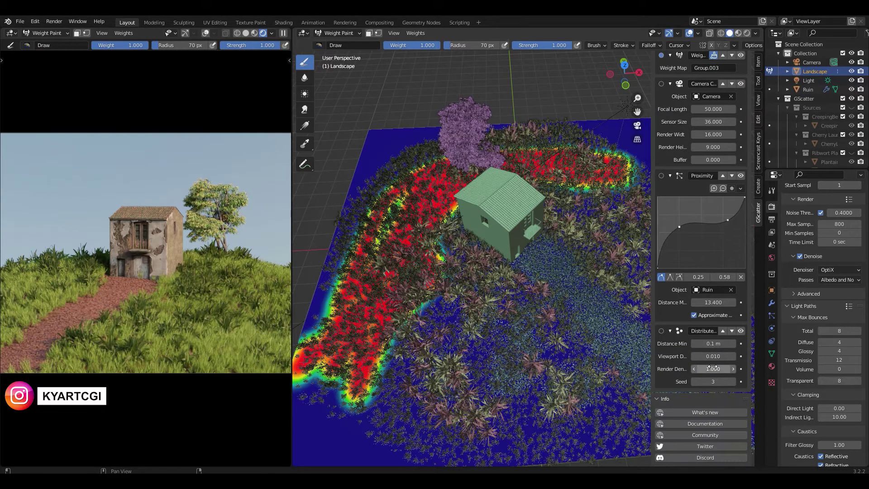
click(714, 357)
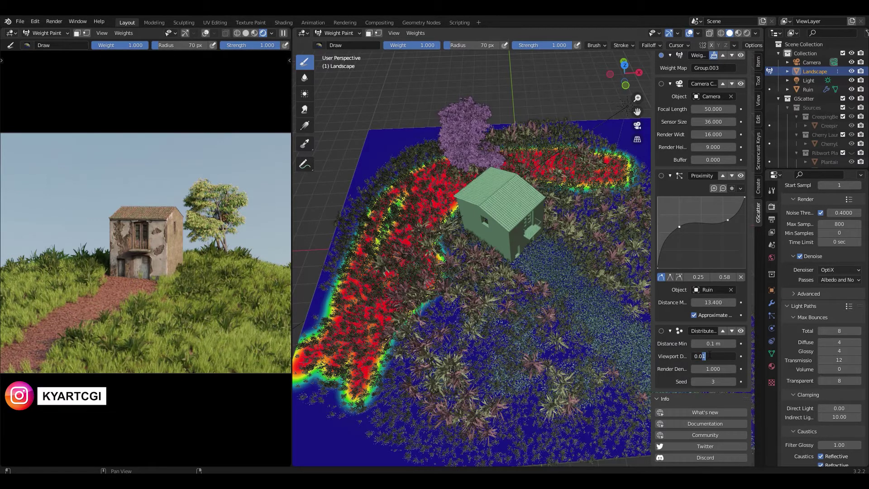
text(0.08)
key(Return)
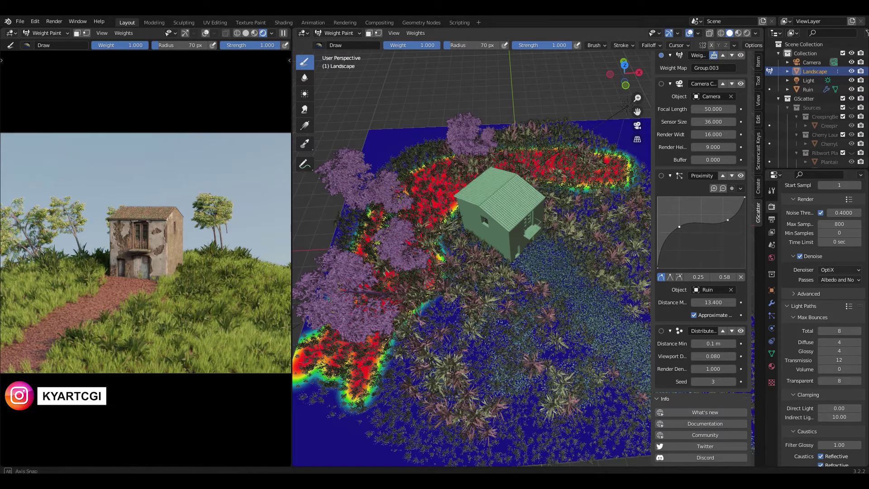
mouse_move(496, 355)
middle_down()
mouse_move(453, 323)
mouse_move(489, 331)
mouse_move(525, 319)
middle_up()
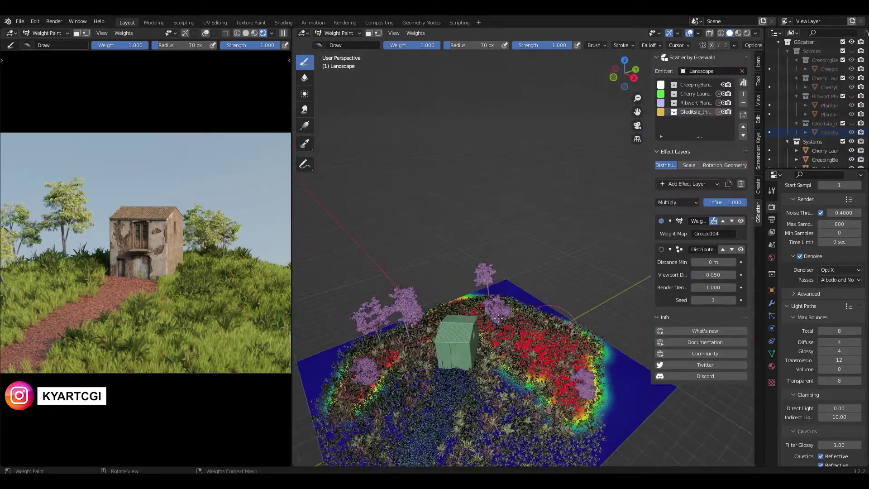
Dab more full weight behind the ruin and advance the seed of the Gleditsia scale's Randomize layer.
click(495, 318)
click(515, 321)
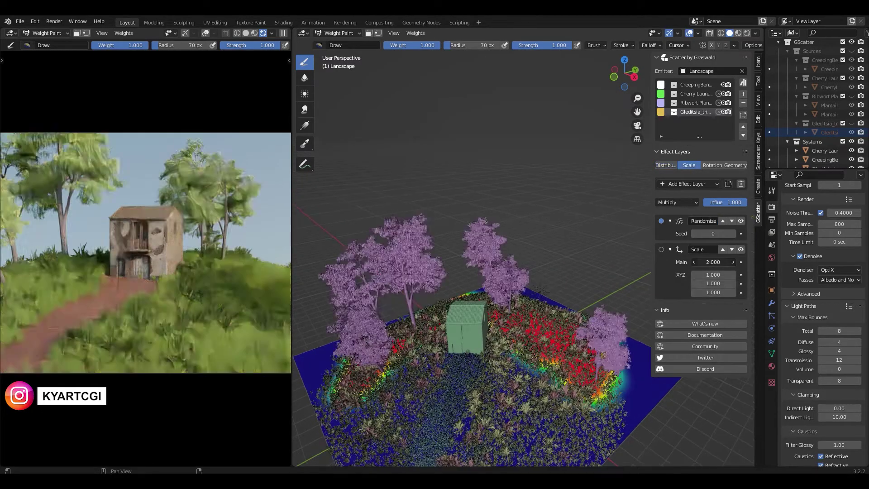
click(733, 233)
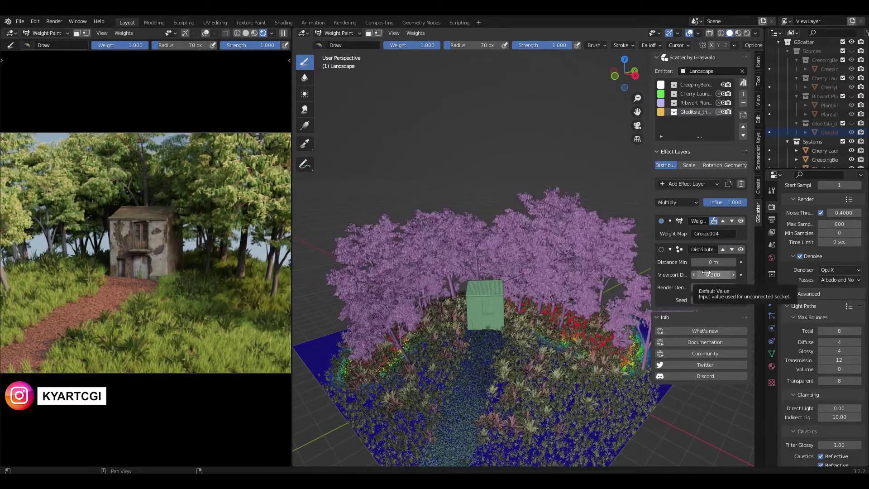
Erase part of the Gleditsia weight map beside the ruin with a 44 px brush at weight 0.
mouse_move(520, 253)
middle_down()
mouse_move(520, 308)
mouse_move(584, 344)
mouse_move(480, 253)
middle_up()
scroll(532, 295, down, 5)
middle_drag(532, 296, 479, 313)
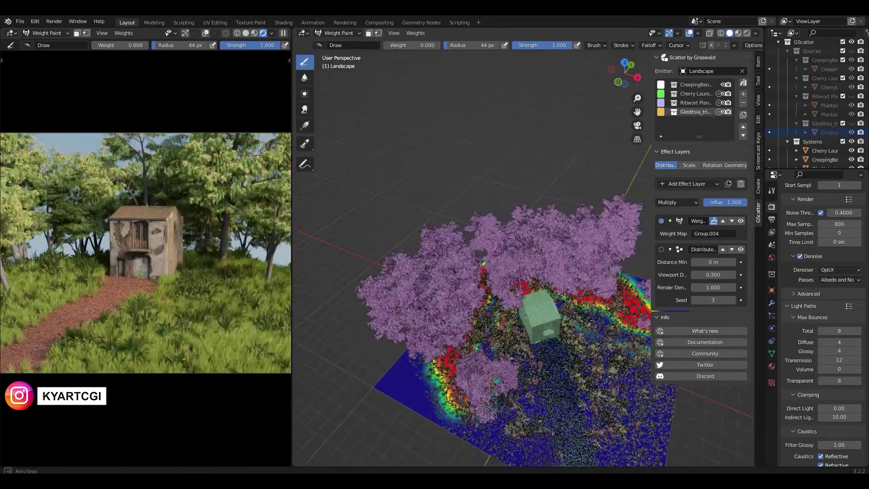
drag(470, 344, 493, 289)
mouse_move(493, 290)
middle_down()
mouse_move(557, 258)
mouse_move(591, 298)
middle_up()
scroll(590, 297, down, 4)
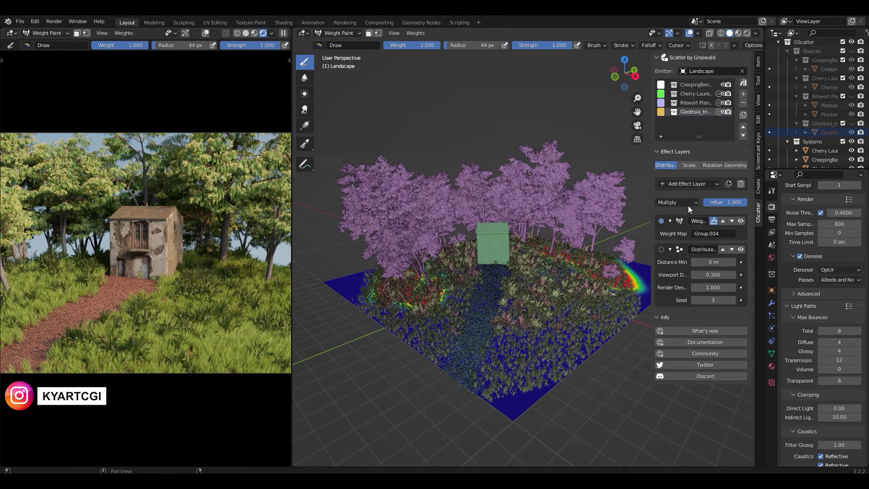
Raise the seed of the Gleditsia scale's Randomize layer one value at a time, past 9, to vary the tree sizes.
click(685, 167)
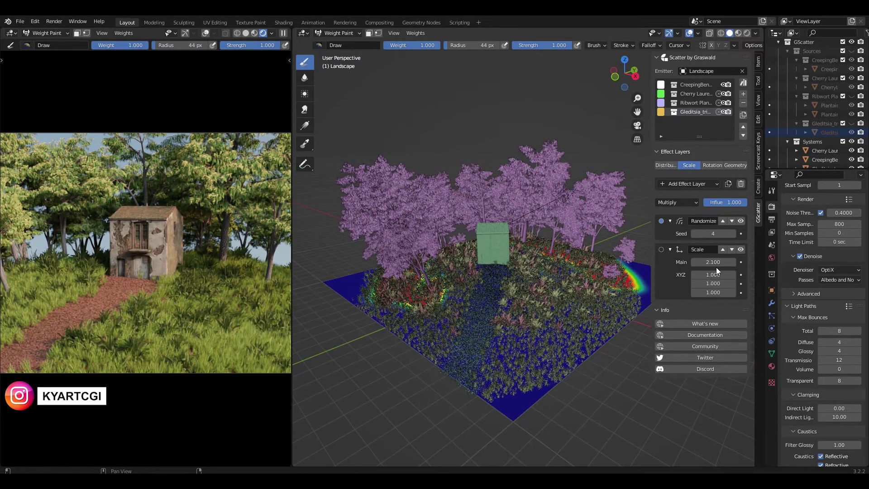
click(733, 234)
click(733, 233)
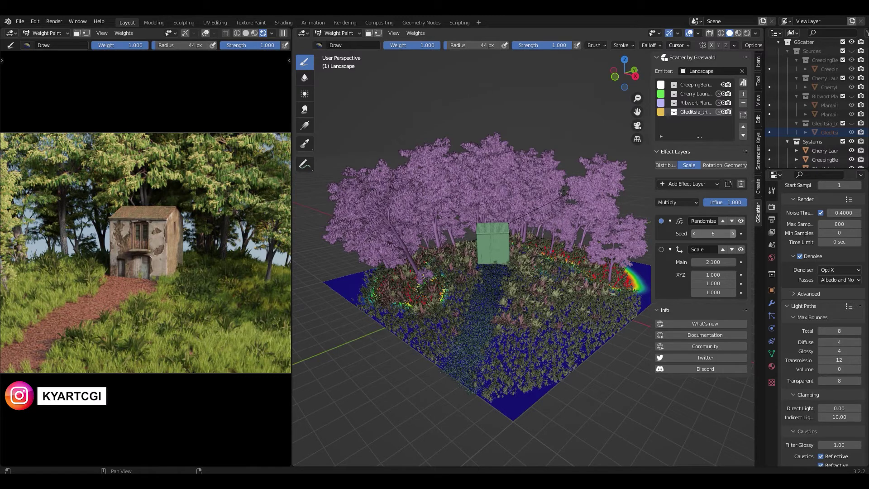
click(733, 234)
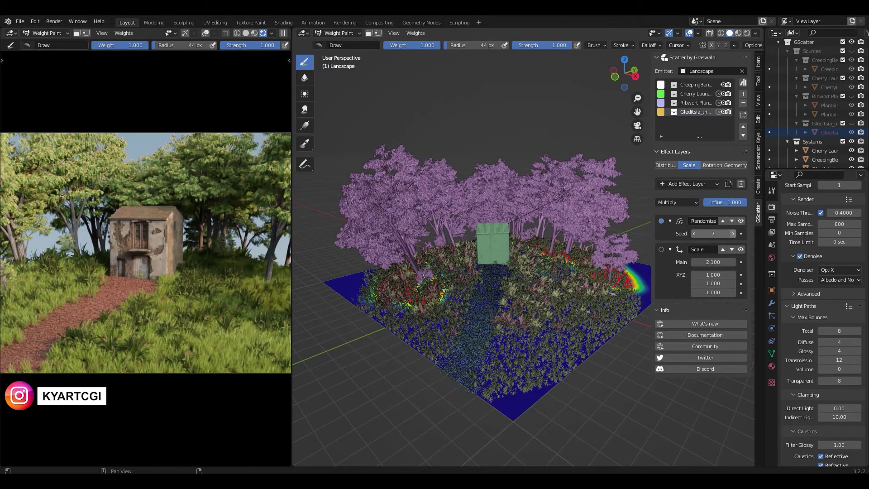
click(733, 234)
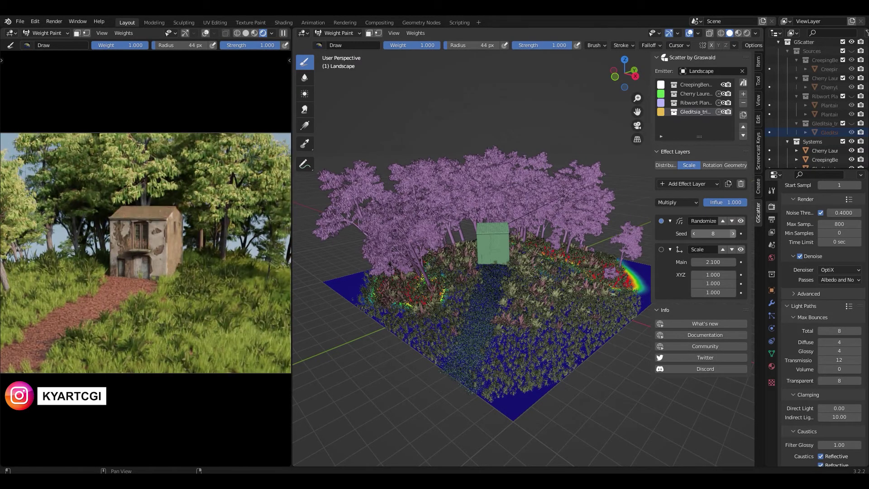
click(733, 234)
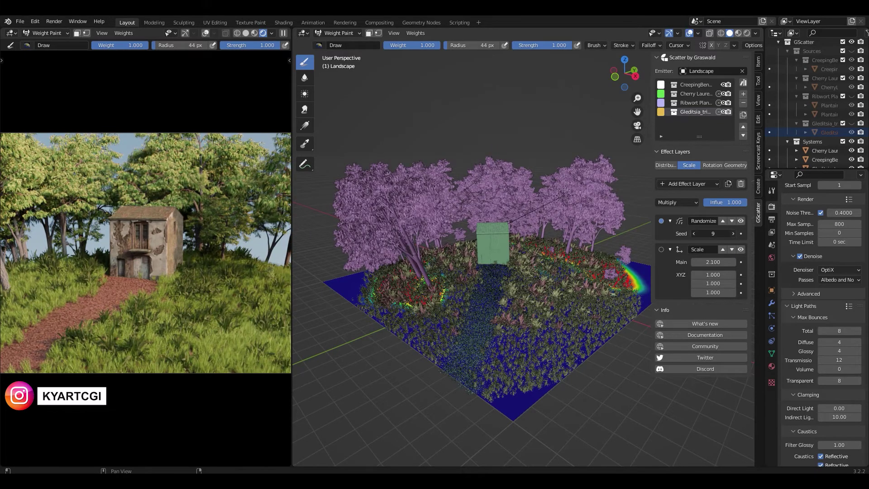
click(733, 234)
click(732, 233)
click(733, 233)
Raise the Gleditsia viewport density to 0.5, trying a minimum distance of 0.5 m before resetting it to 0 m.
click(665, 166)
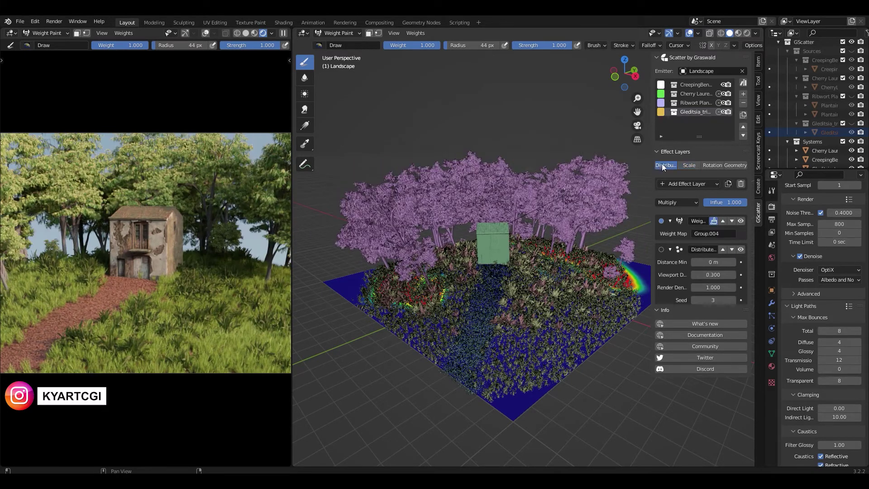
click(733, 275)
click(733, 262)
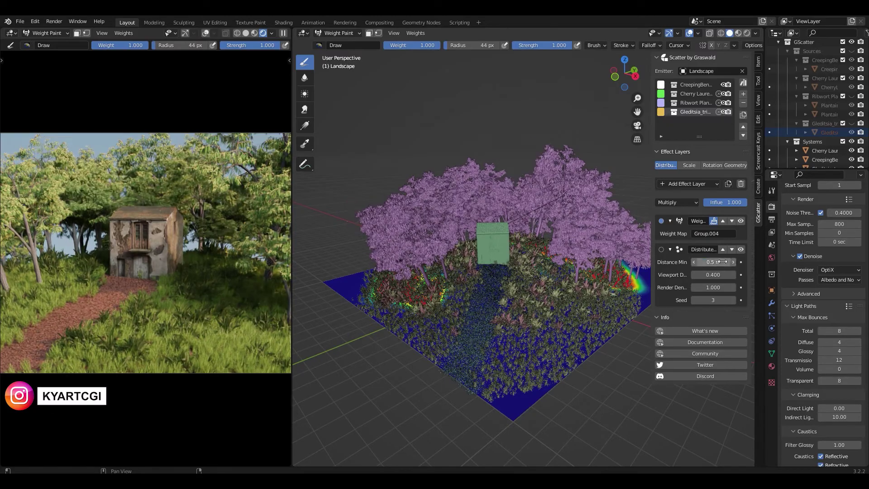
click(693, 262)
click(733, 275)
Widen the rendered camera view and the scatter settings, and touch up the painted tree weight beside the ruin.
mouse_move(588, 294)
middle_down()
mouse_move(602, 325)
mouse_move(554, 284)
mouse_move(475, 312)
middle_up()
key(shift+x)
scroll(555, 285, up, 6)
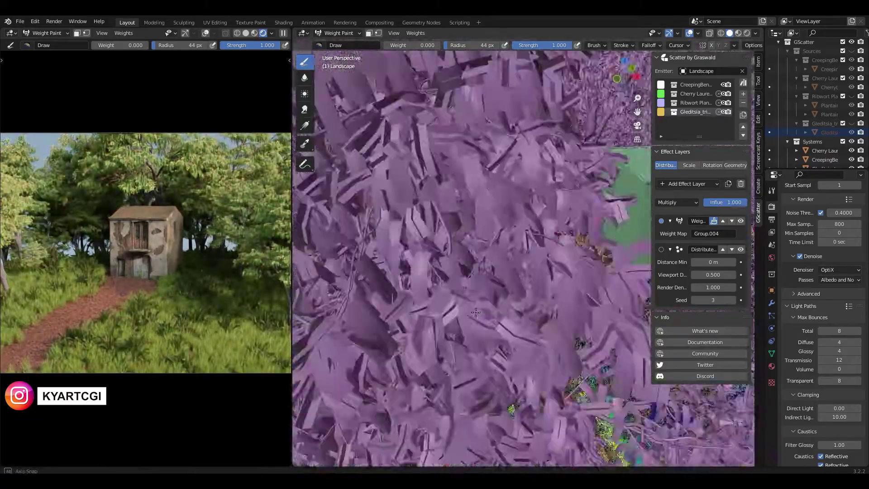
scroll(476, 312, down, 8)
drag(292, 238, 429, 239)
mouse_move(543, 281)
shift+middle_down()
mouse_move(566, 279)
mouse_move(507, 285)
shift+middle_up()
drag(651, 262, 679, 262)
drag(525, 48, 580, 48)
drag(631, 303, 639, 317)
mouse_move(639, 317)
middle_down()
mouse_move(577, 338)
mouse_move(399, 313)
mouse_move(612, 324)
mouse_move(648, 262)
middle_up()
drag(682, 198, 634, 201)
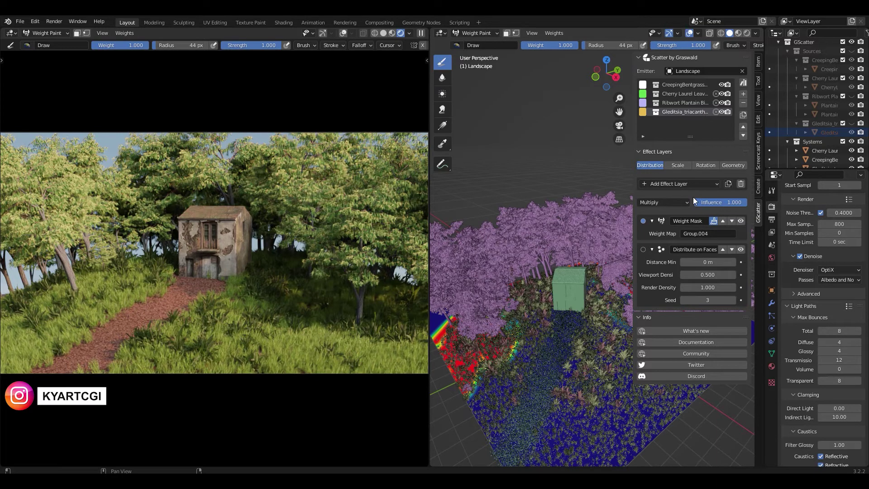
Add a Proximity effect layer to the Gleditsia distribution and pick the Ruin as its object.
click(660, 185)
click(654, 207)
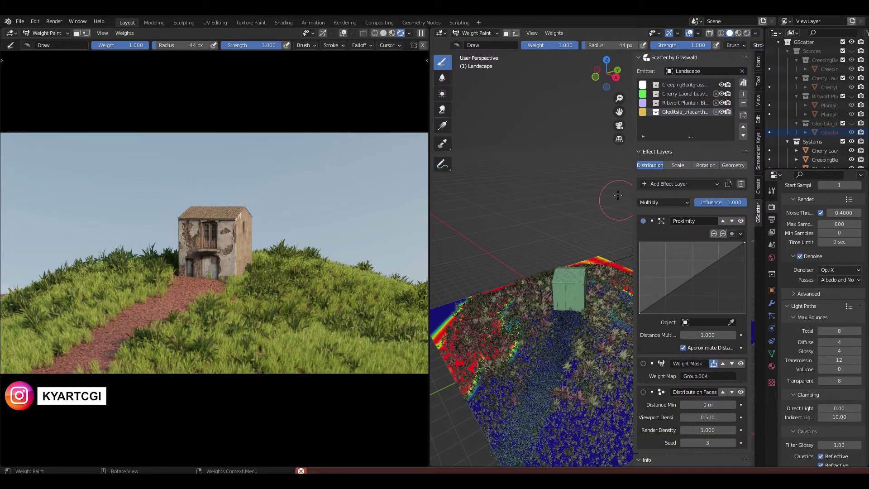
click(731, 322)
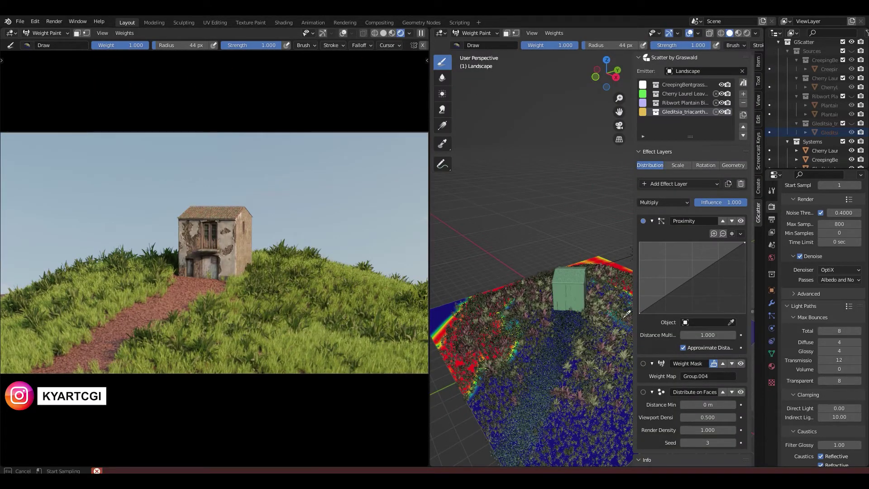
click(580, 288)
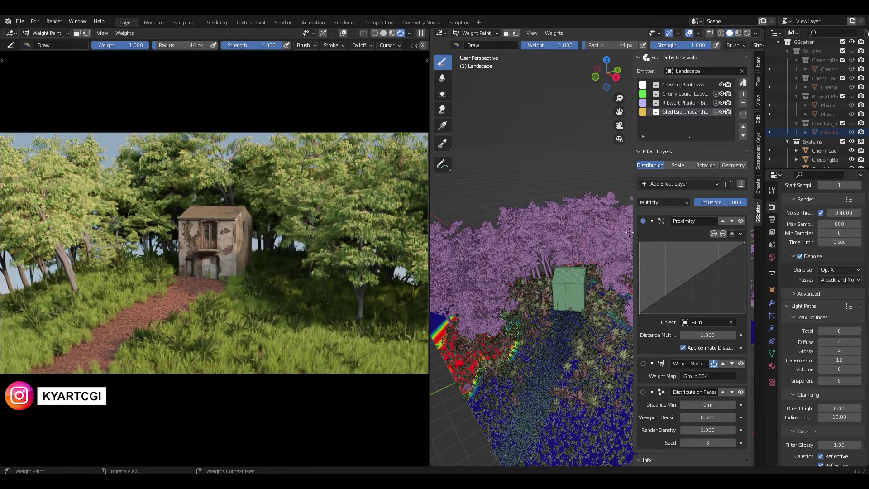
Examine from several angles how the Gleditsia trees surround the ruin and path.
drag(633, 232, 681, 232)
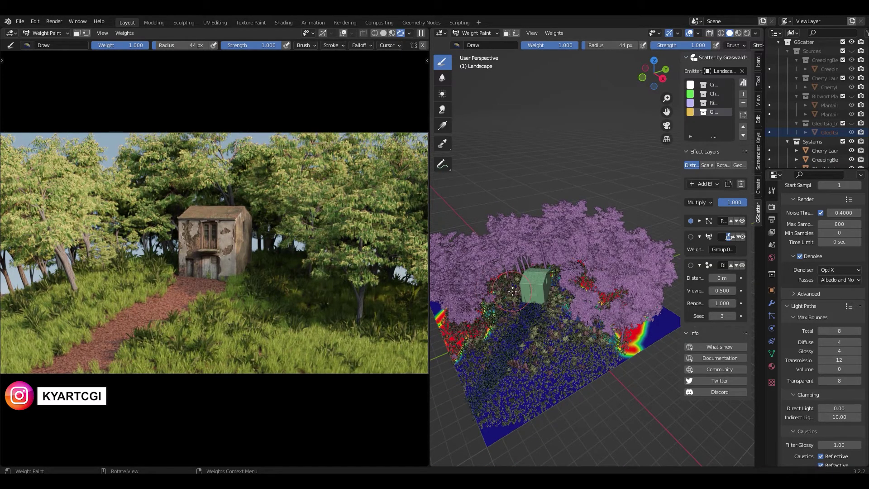
mouse_move(512, 291)
middle_down()
mouse_move(512, 272)
mouse_move(511, 282)
middle_up()
scroll(588, 316, up, 2)
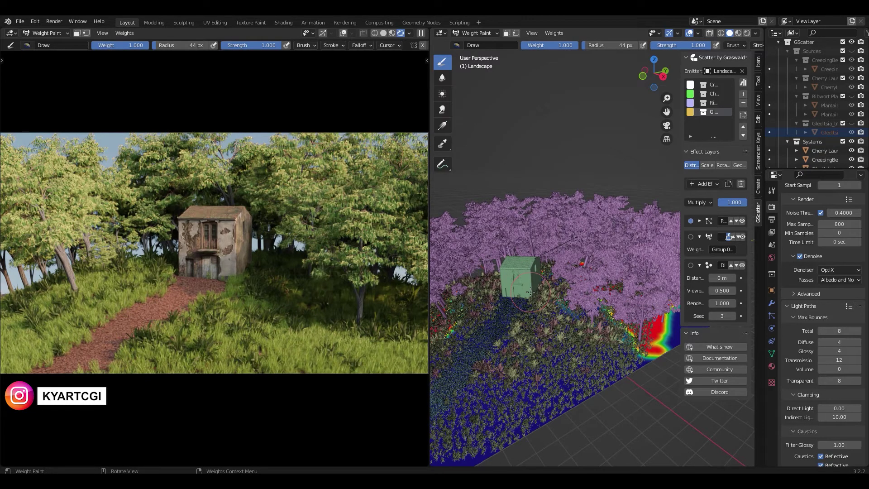
scroll(530, 292, down, 4)
middle_drag(530, 297, 528, 332)
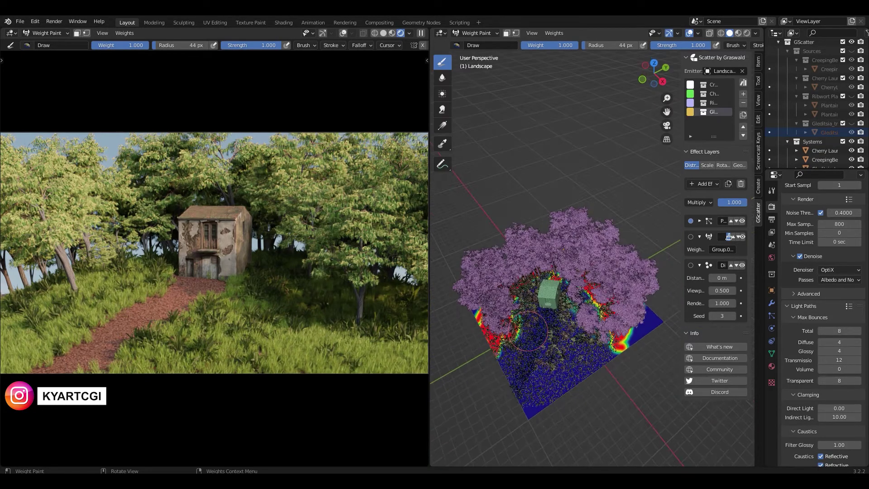
scroll(530, 332, up, 5)
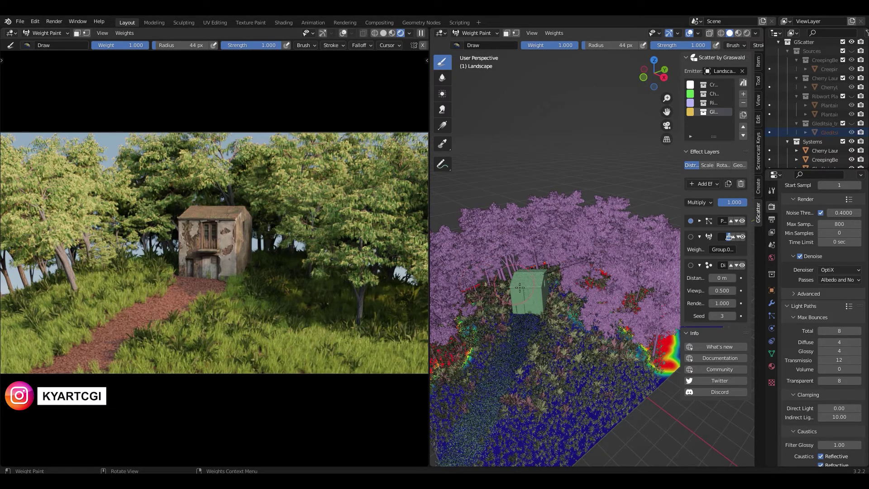
middle_drag(520, 288, 523, 292)
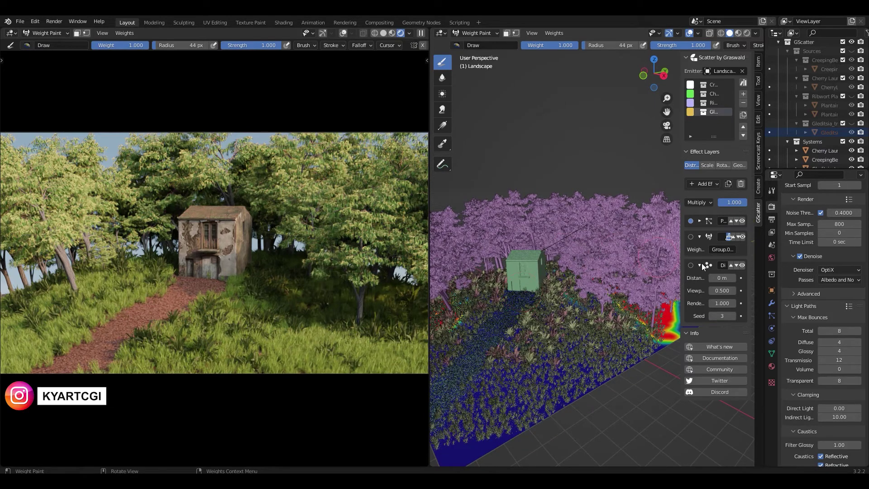
Set the Gleditsia distribution's render density to 0.5 to match its viewport density.
drag(681, 250, 599, 249)
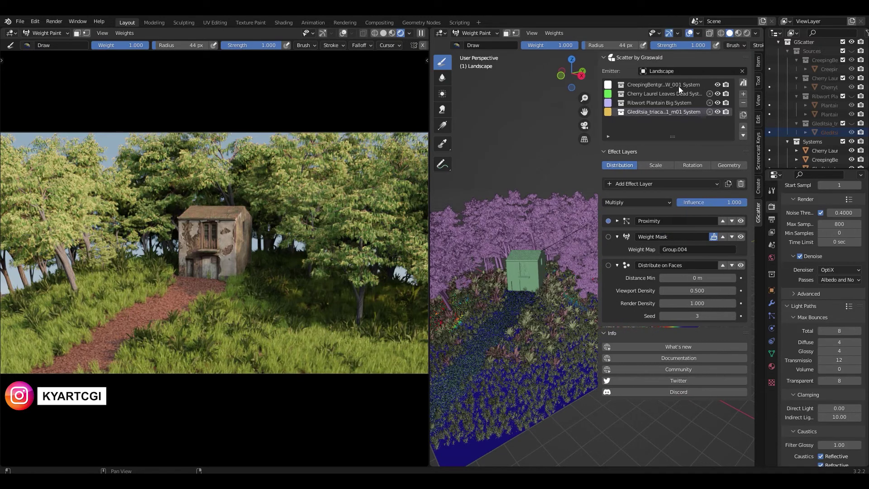
click(704, 290)
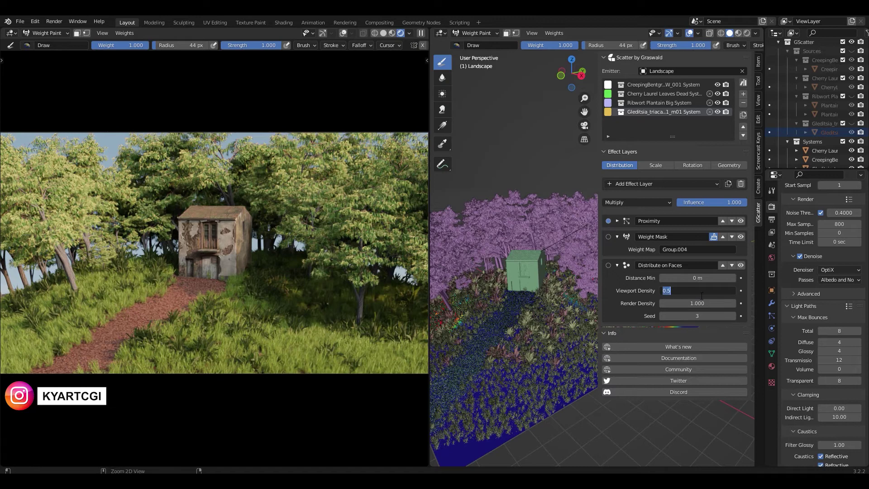
key(Tab)
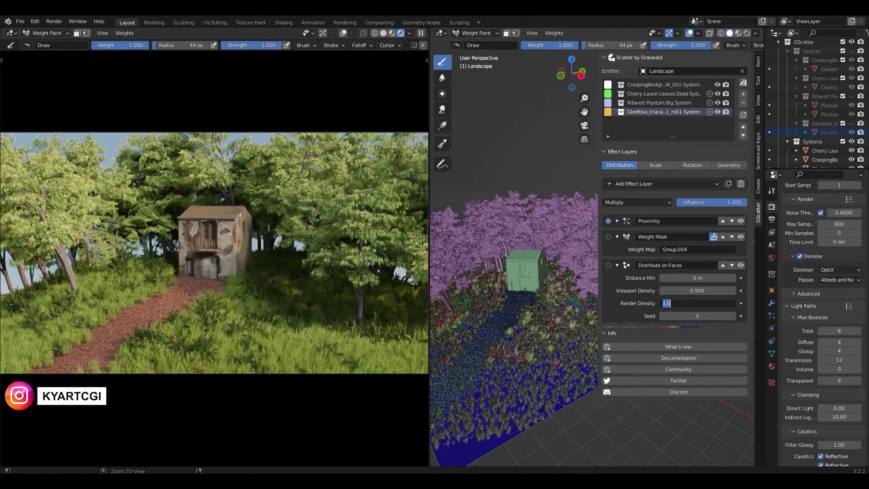
key(Return)
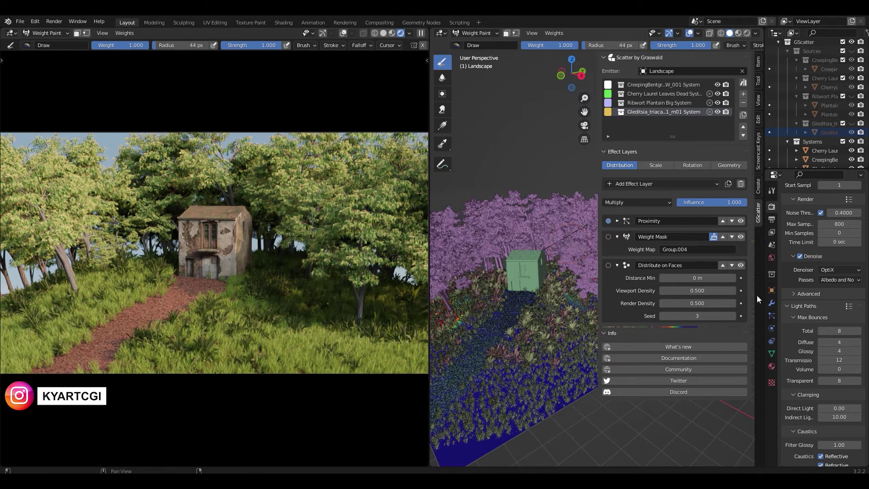
Review the Cycles viewport and render sampling, denoising and light path settings.
drag(764, 271, 656, 270)
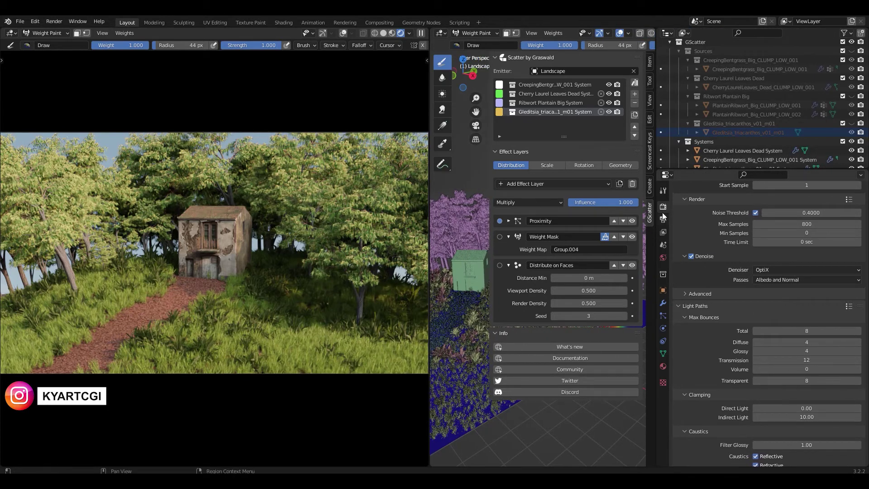
scroll(745, 259, up, 8)
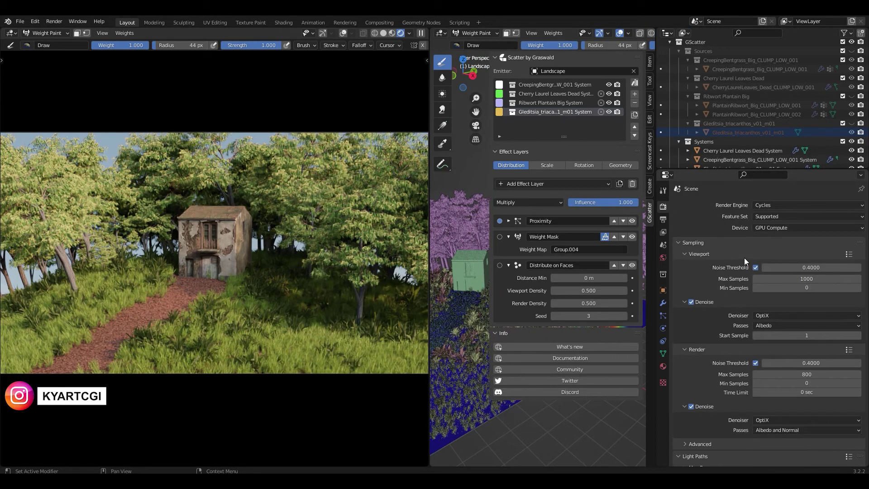
scroll(744, 257, down, 5)
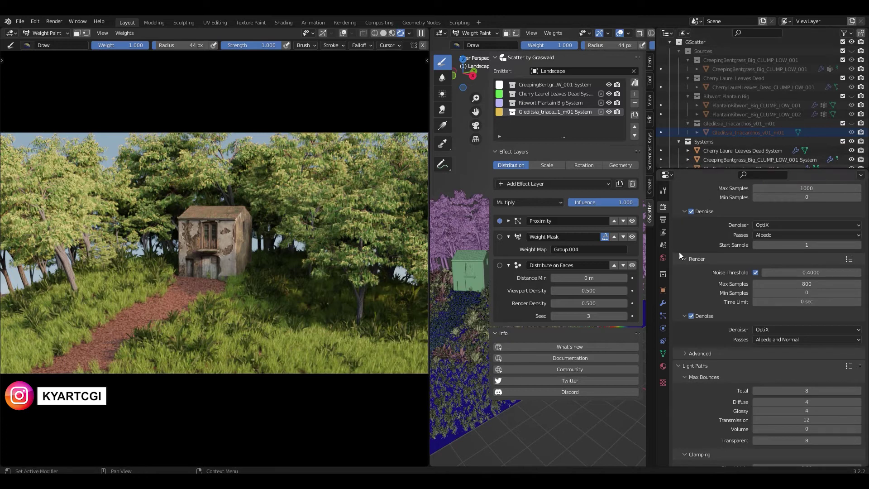
scroll(706, 276, up, 5)
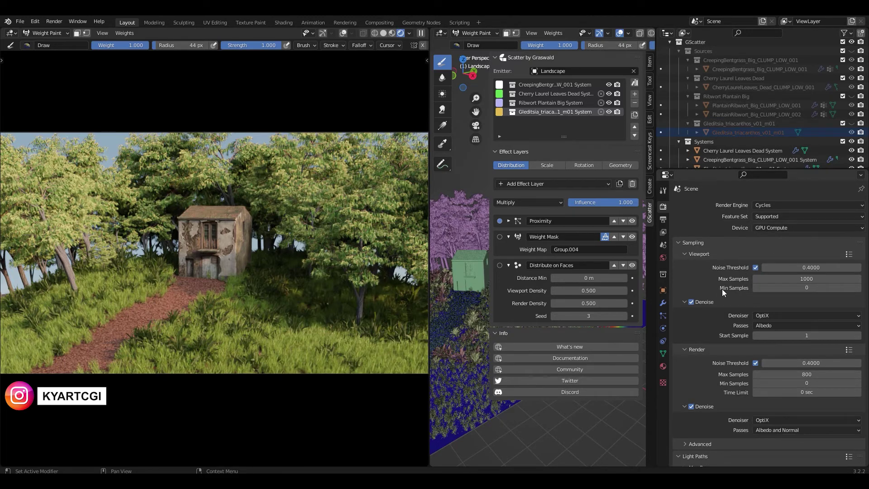
scroll(726, 282, down, 6)
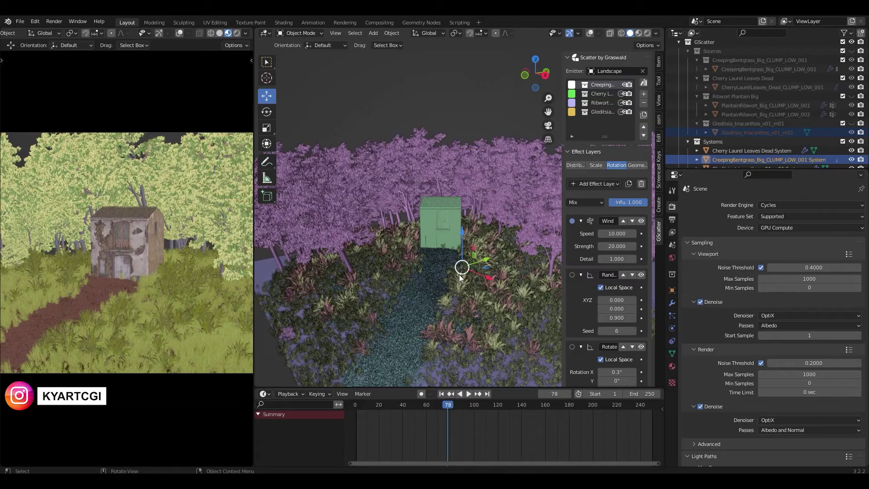
Set the Wind effect on the creeping bentgrass rotation to speed 2 and strength 15.
mouse_move(460, 277)
middle_down()
mouse_move(448, 263)
mouse_move(457, 281)
middle_up()
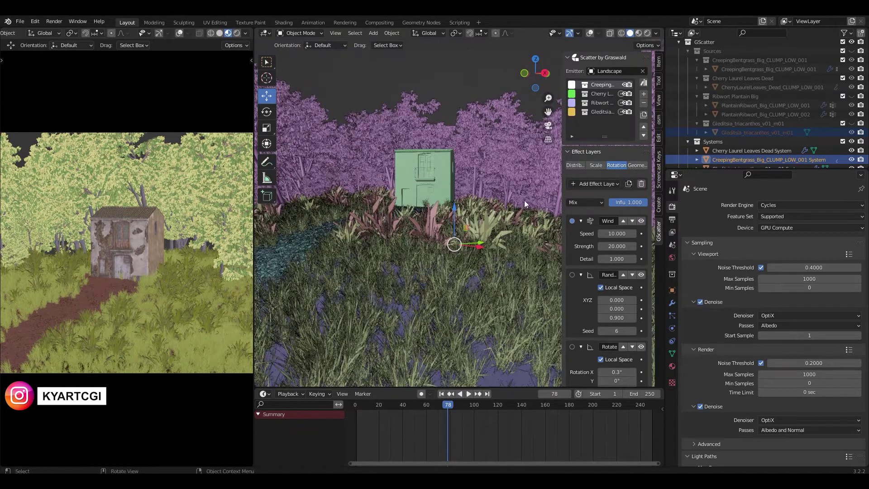
drag(562, 170, 500, 165)
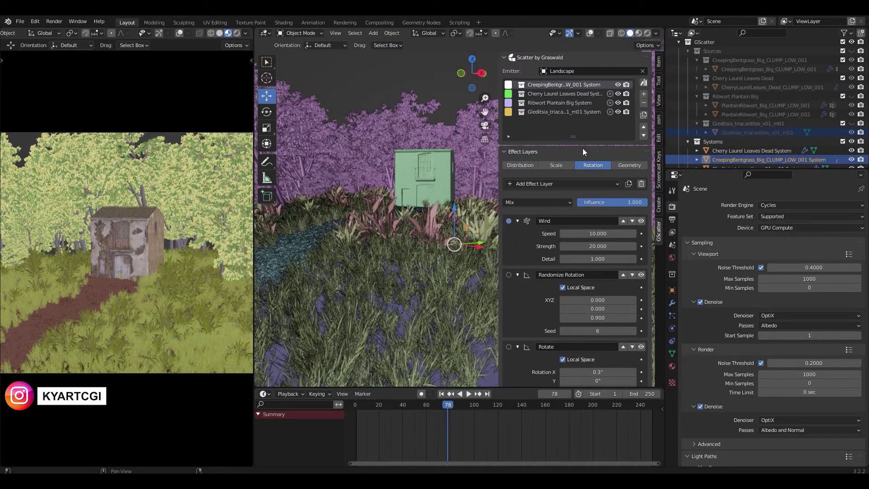
click(611, 185)
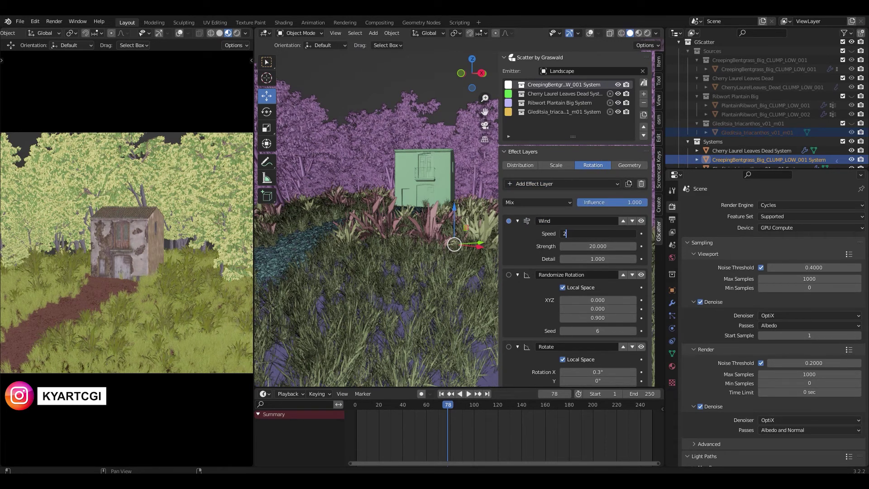
key(Return)
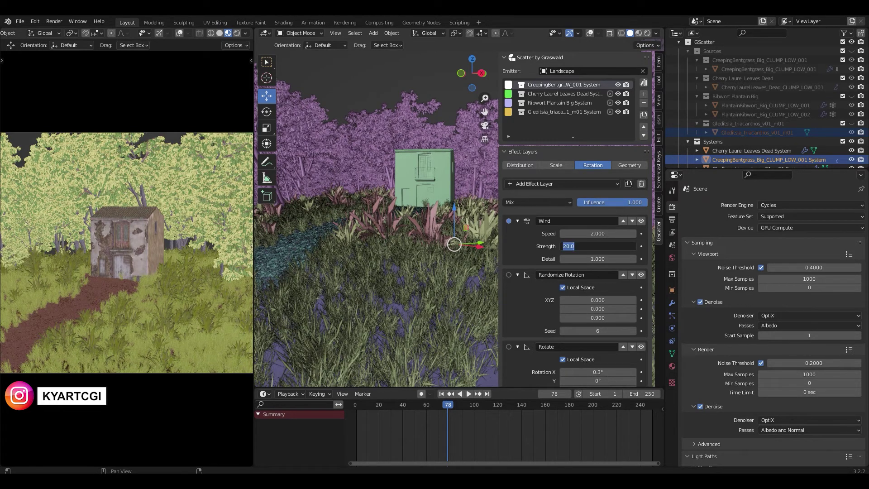
key(Return)
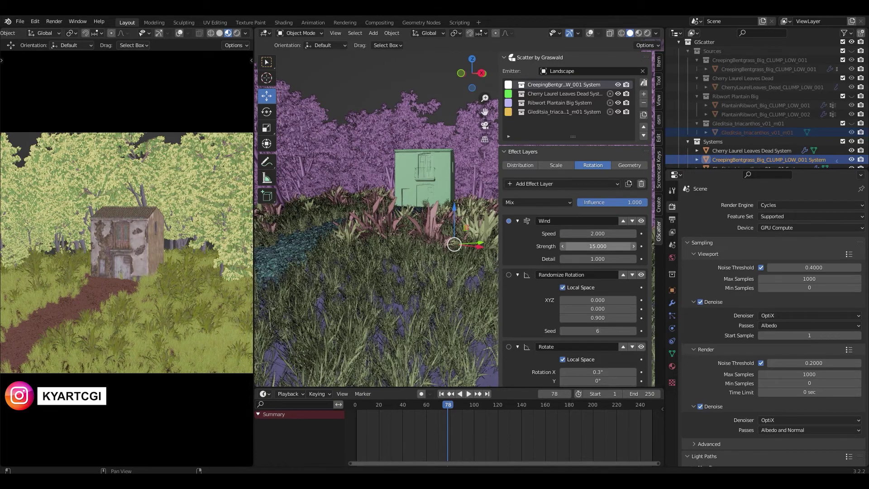
Play the animation from frame 0 and examine the grass's wind movement around the ruin and path from several angles.
drag(459, 404, 355, 404)
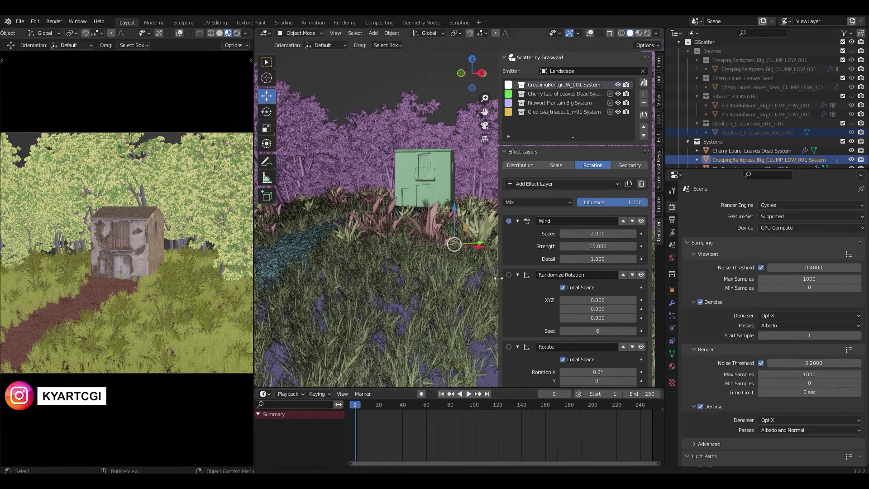
drag(511, 276, 635, 264)
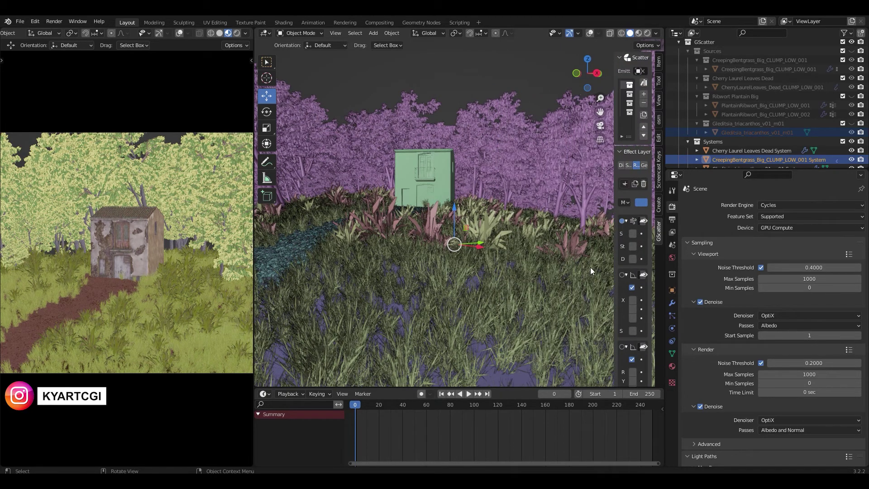
key(n)
key(space)
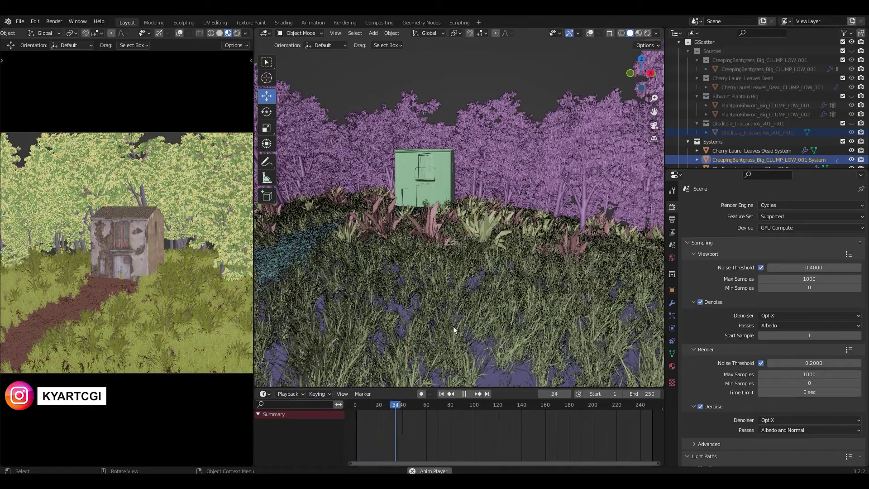
mouse_move(453, 326)
middle_down()
mouse_move(457, 313)
mouse_move(458, 324)
middle_up()
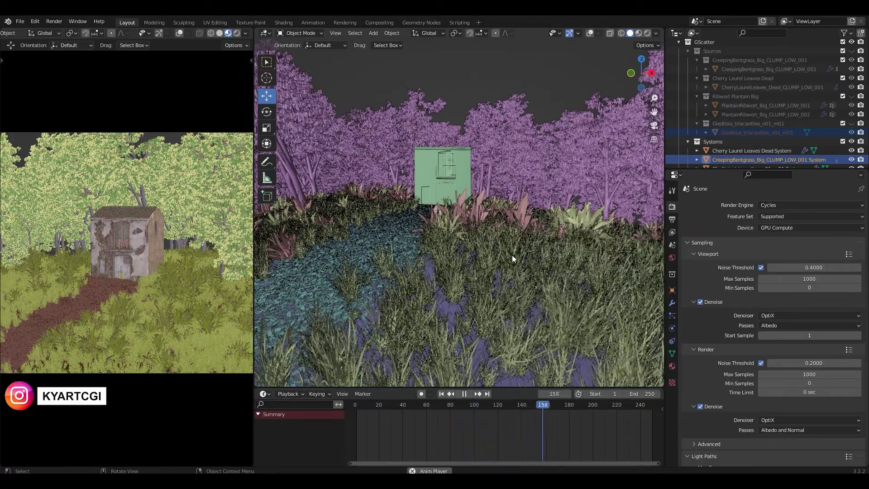
mouse_move(499, 259)
middle_down()
mouse_move(517, 257)
mouse_move(499, 258)
middle_up()
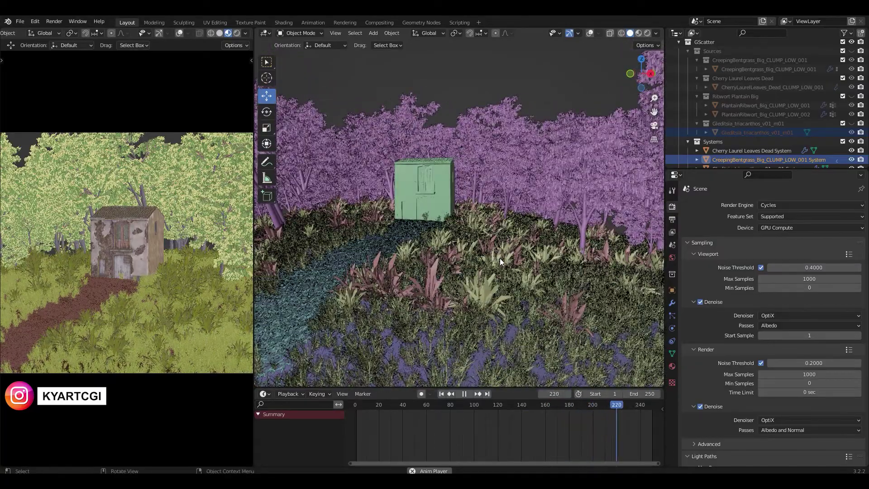